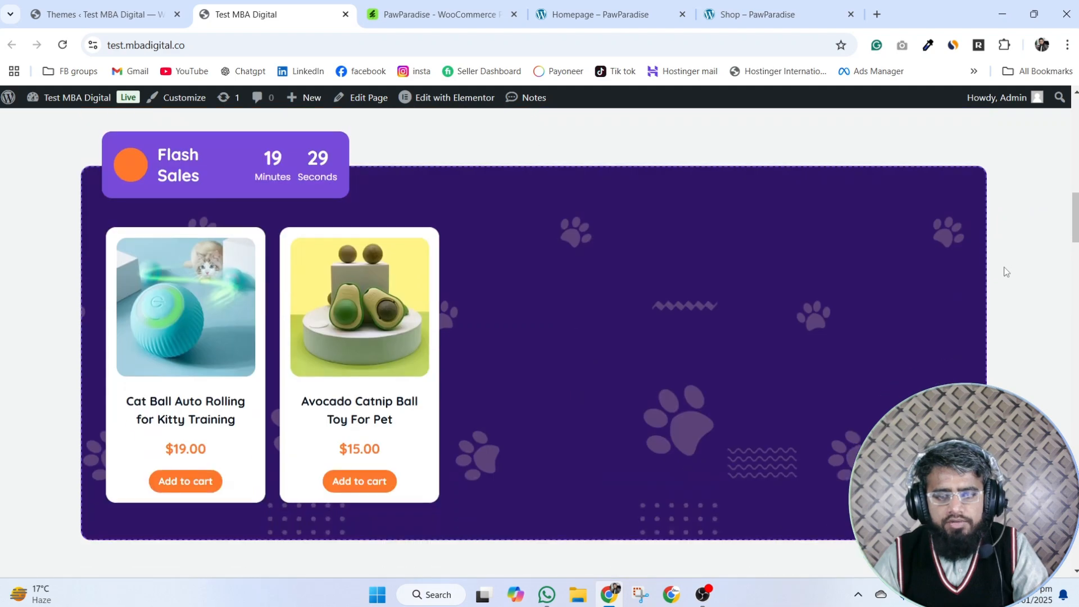
Scroll through the imported PawParadise home page from the top down to the footer.
scroll(1006, 272, down, 5)
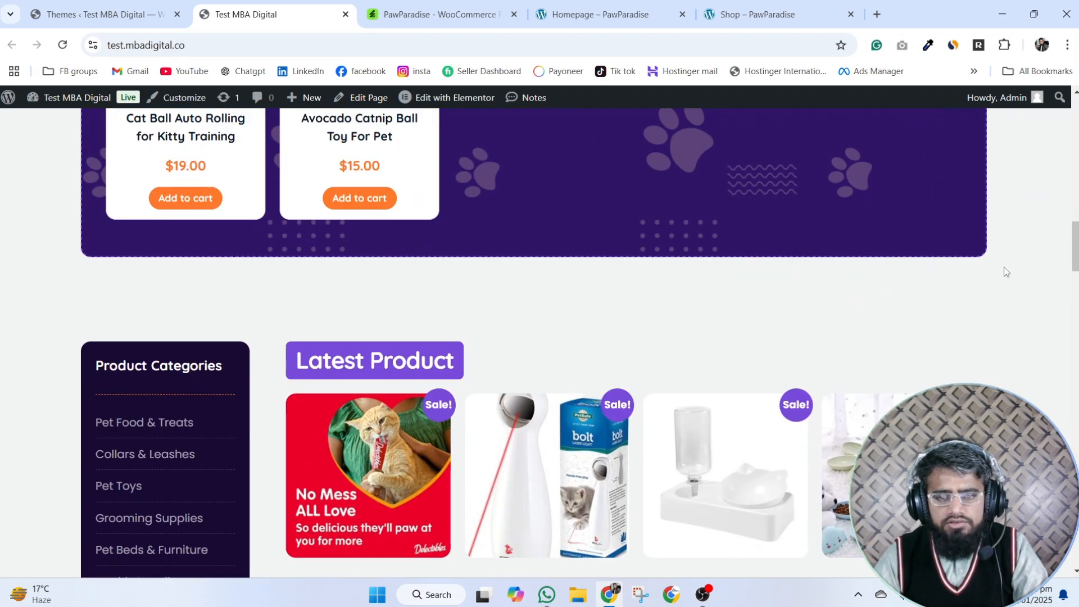
scroll(1005, 272, down, 5)
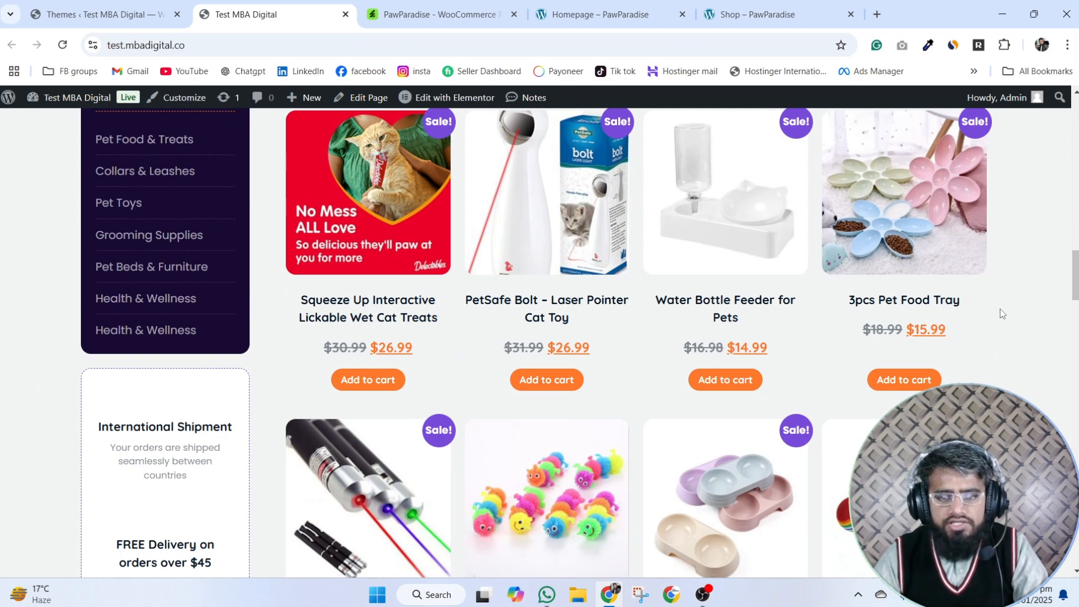
scroll(1015, 349, up, 2)
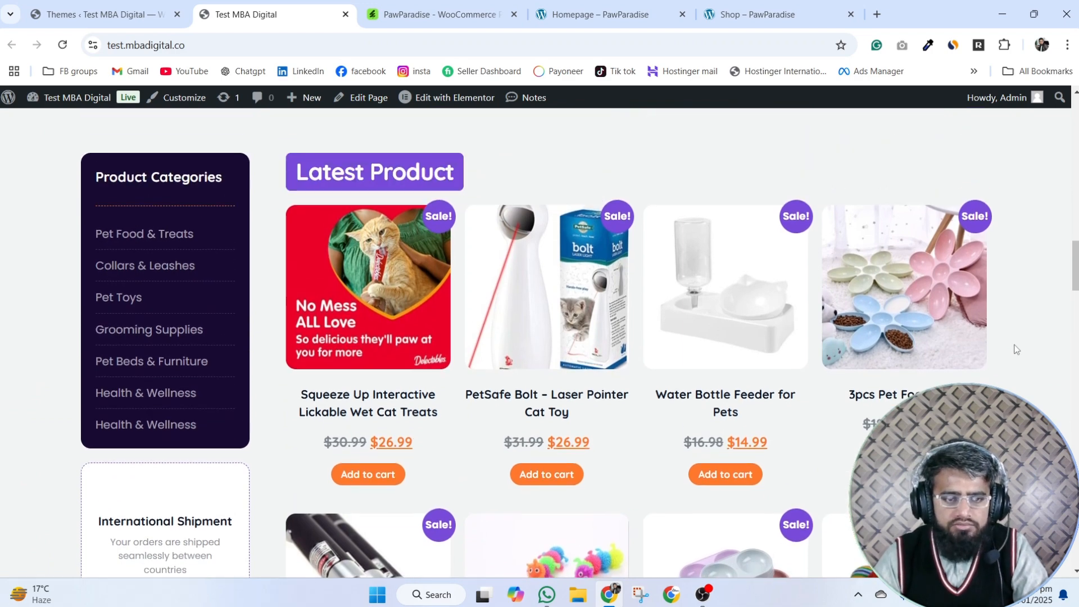
scroll(1015, 349, down, 5)
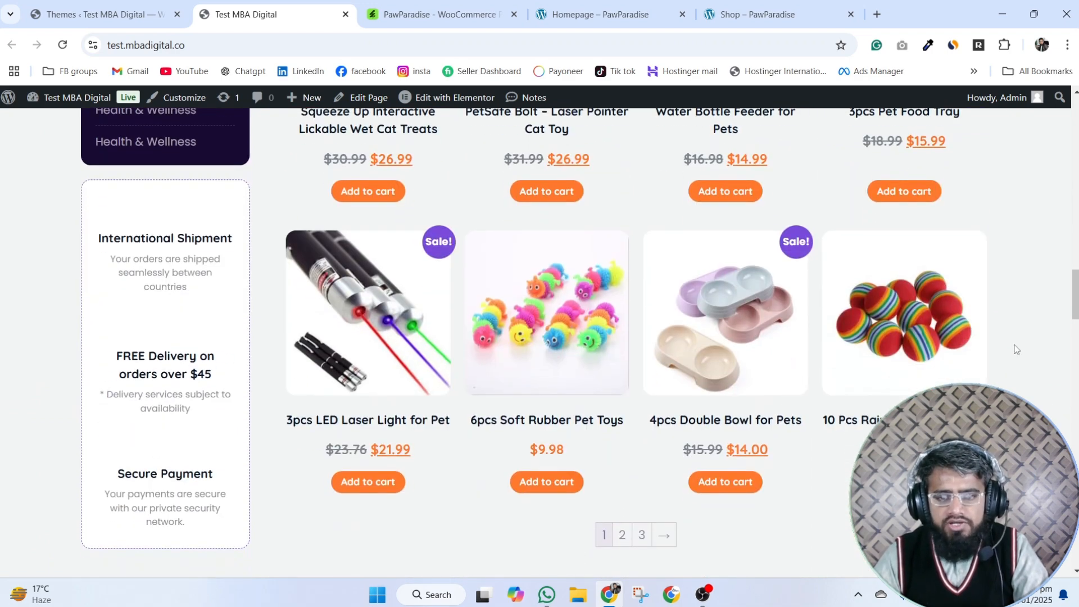
scroll(1016, 353, down, 7)
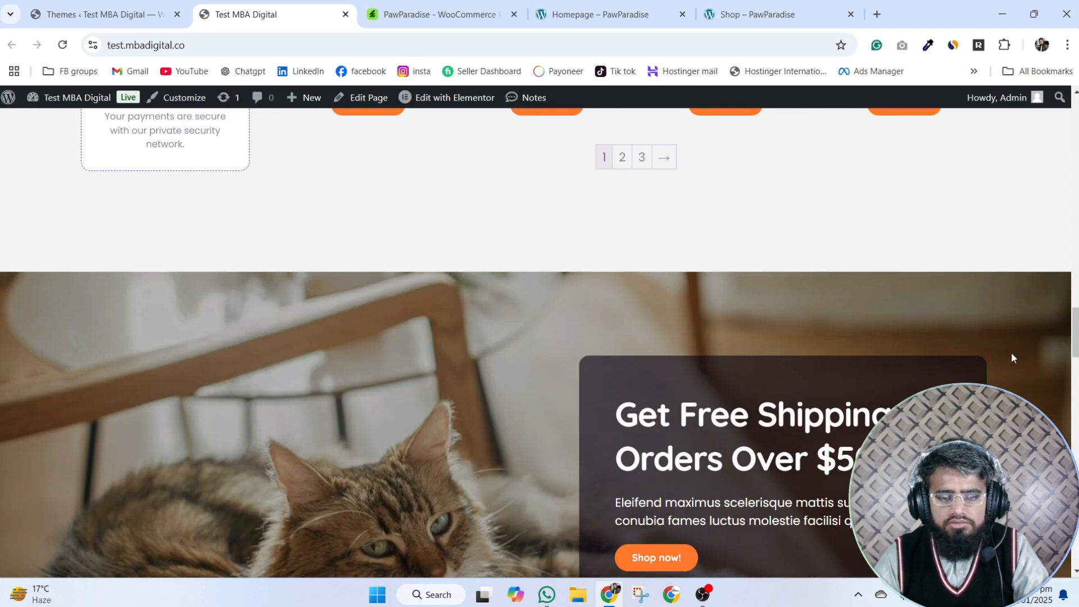
scroll(1012, 358, down, 13)
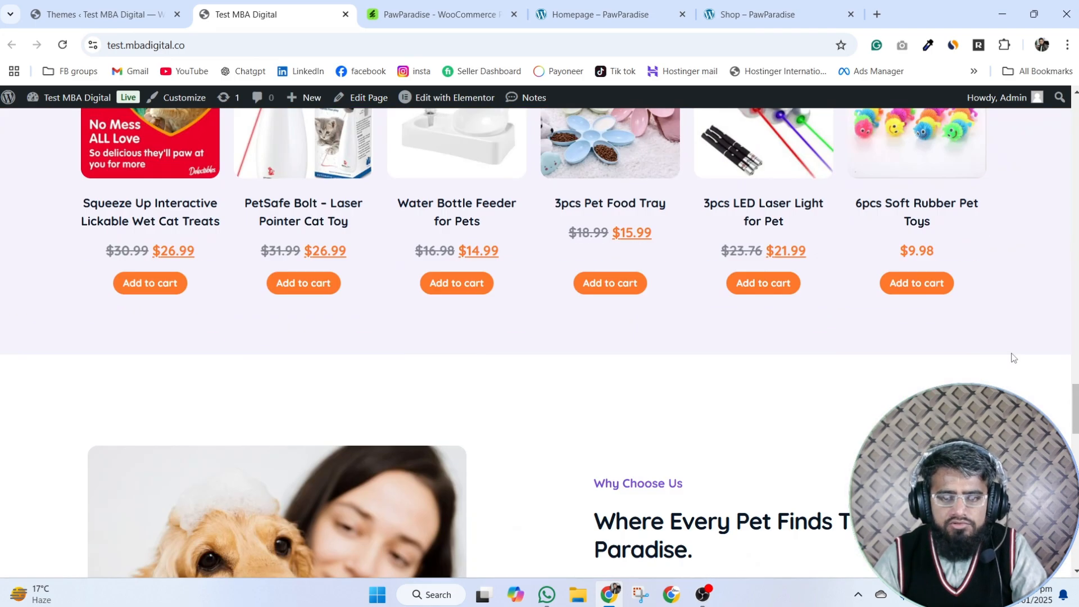
scroll(1014, 357, down, 6)
scroll(1013, 357, up, 20)
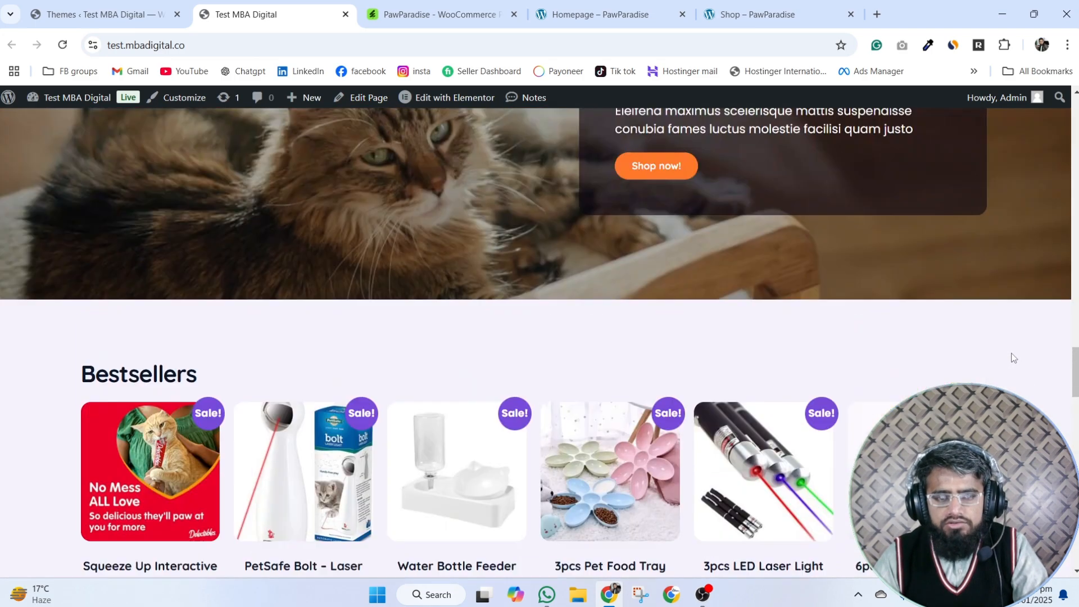
scroll(1013, 357, up, 15)
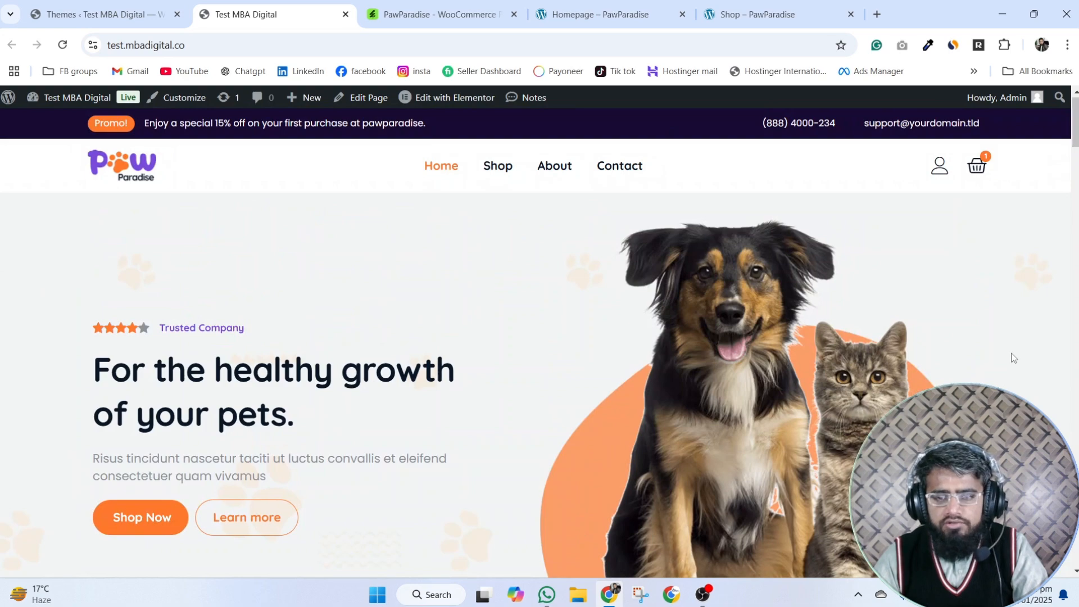
scroll(1013, 357, down, 7)
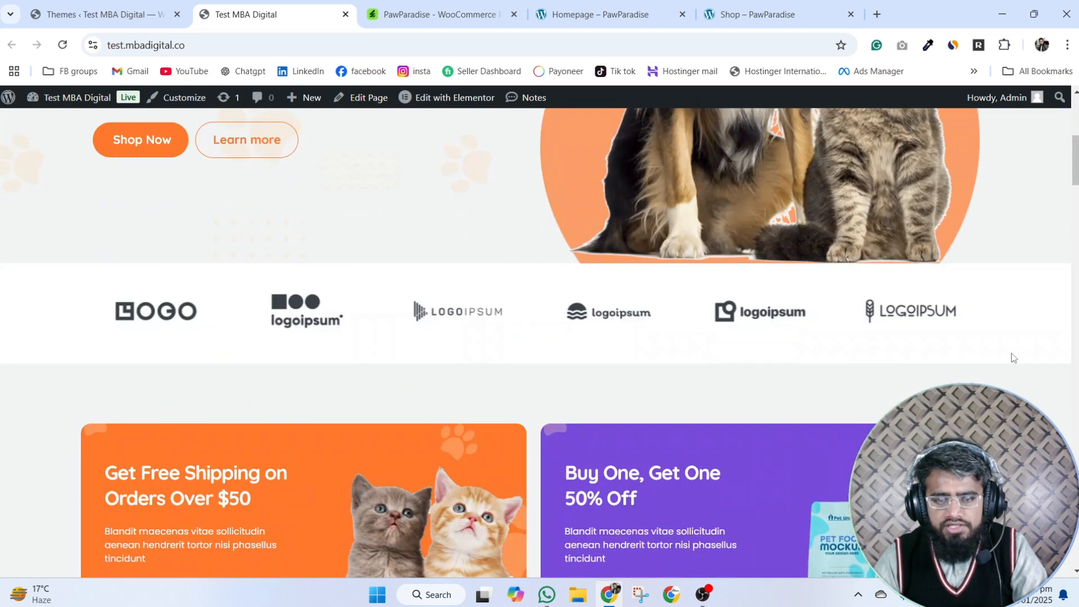
scroll(1014, 357, down, 3)
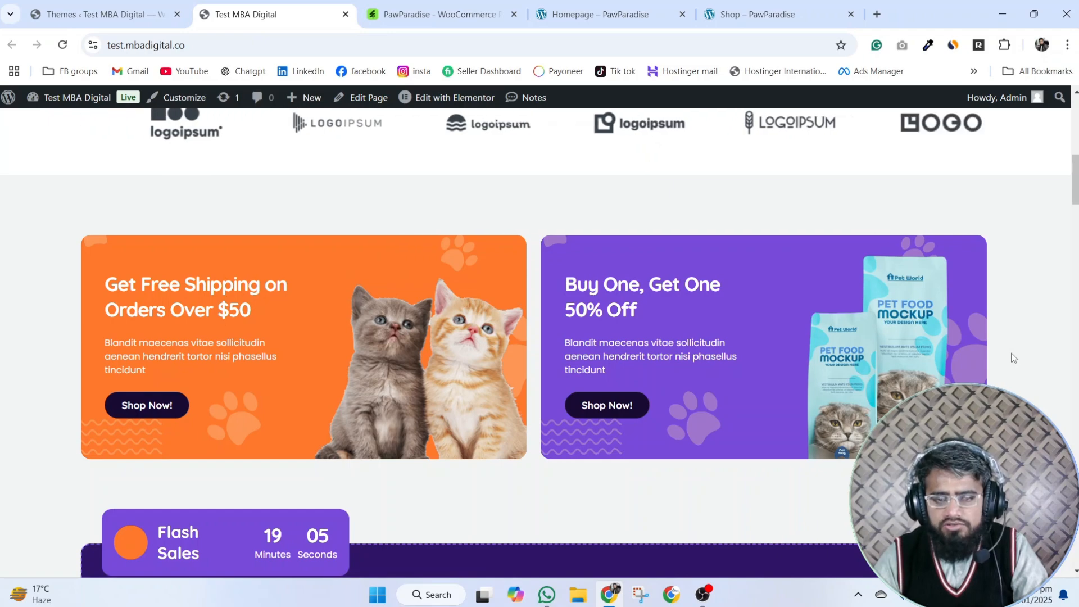
scroll(1013, 358, up, 7)
scroll(1013, 357, up, 2)
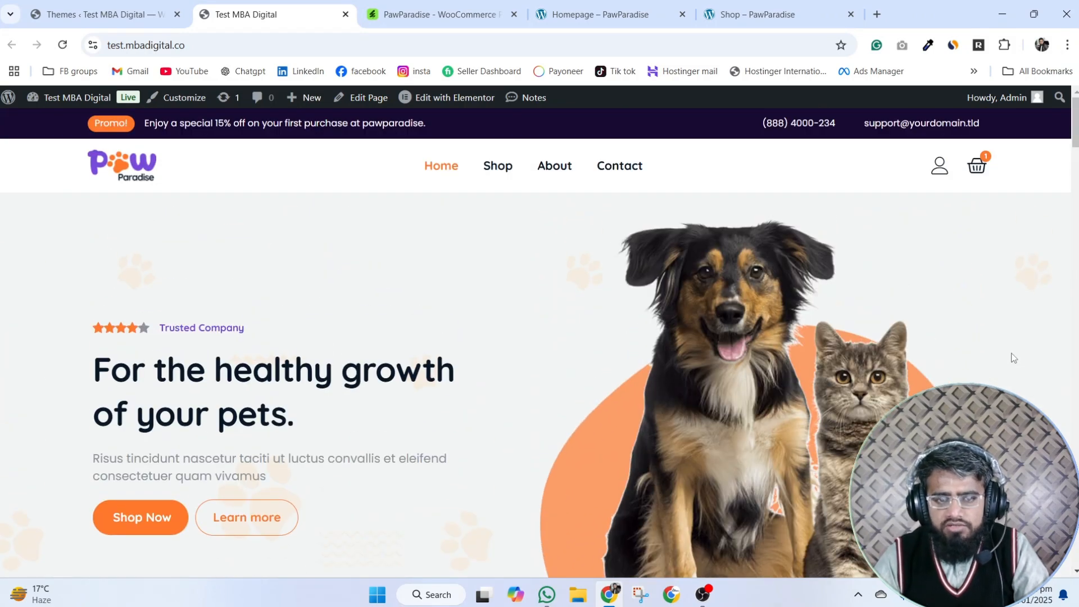
scroll(1013, 358, down, 5)
scroll(1012, 357, up, 6)
scroll(454, 225, down, 1)
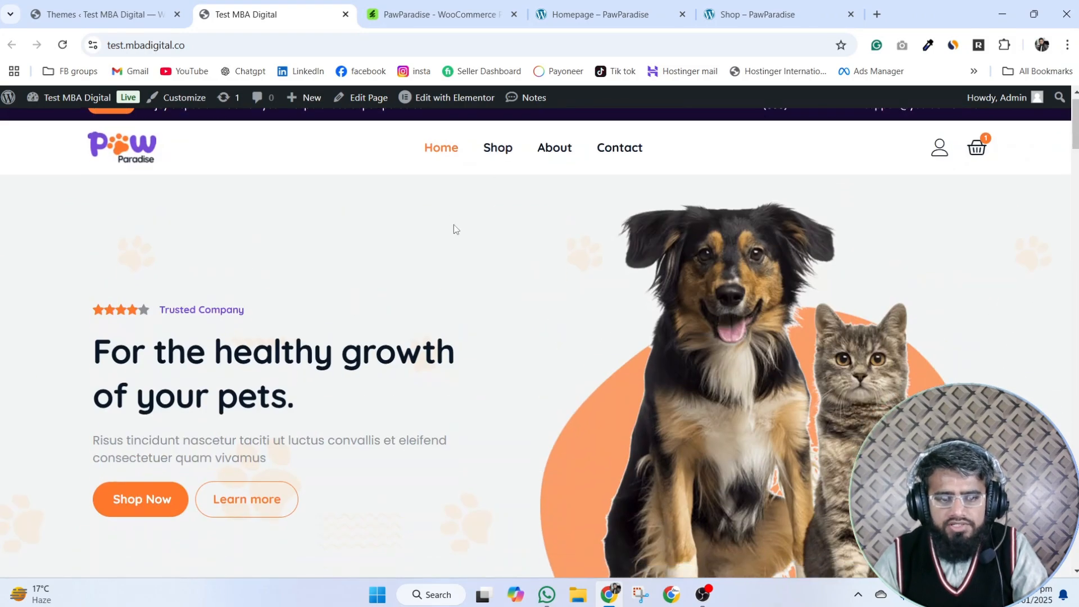
scroll(1038, 314, down, 6)
scroll(304, 213, up, 6)
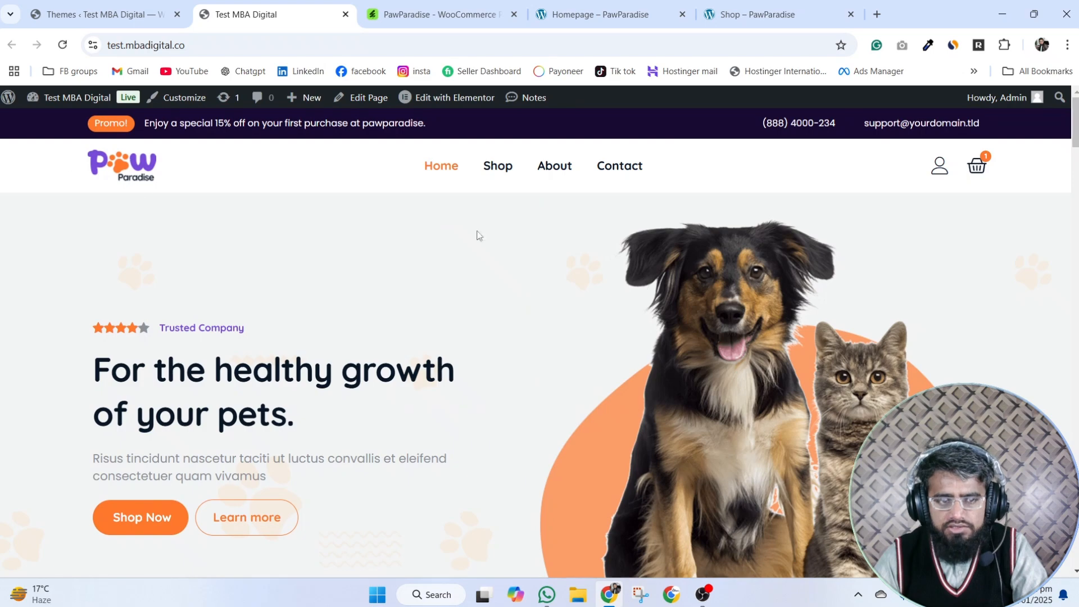
scroll(1004, 260, down, 2)
scroll(1005, 259, up, 2)
scroll(1004, 259, down, 2)
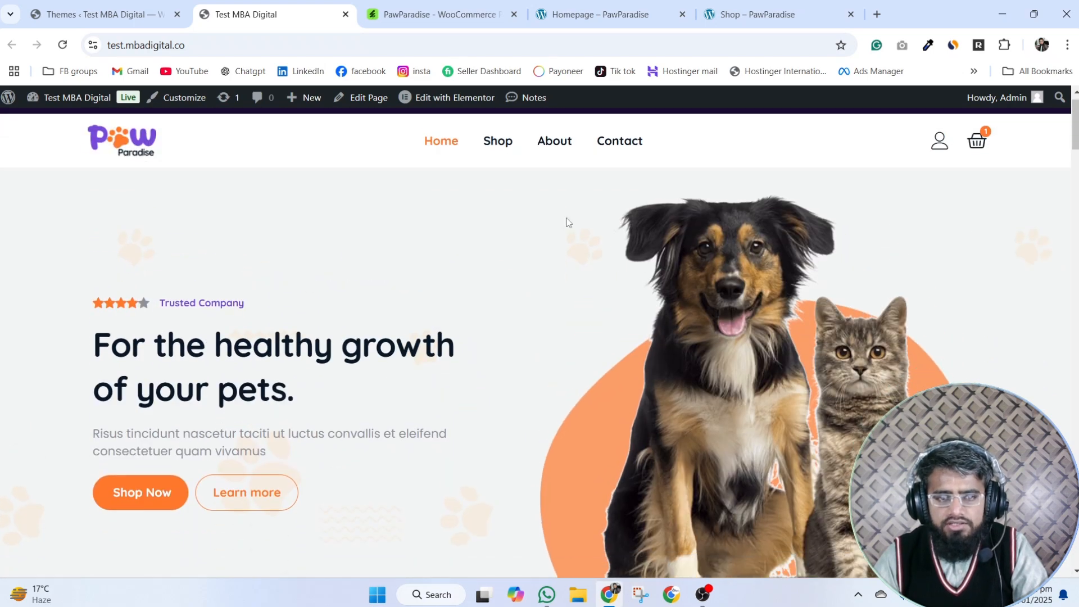
scroll(879, 200, up, 2)
scroll(707, 305, down, 11)
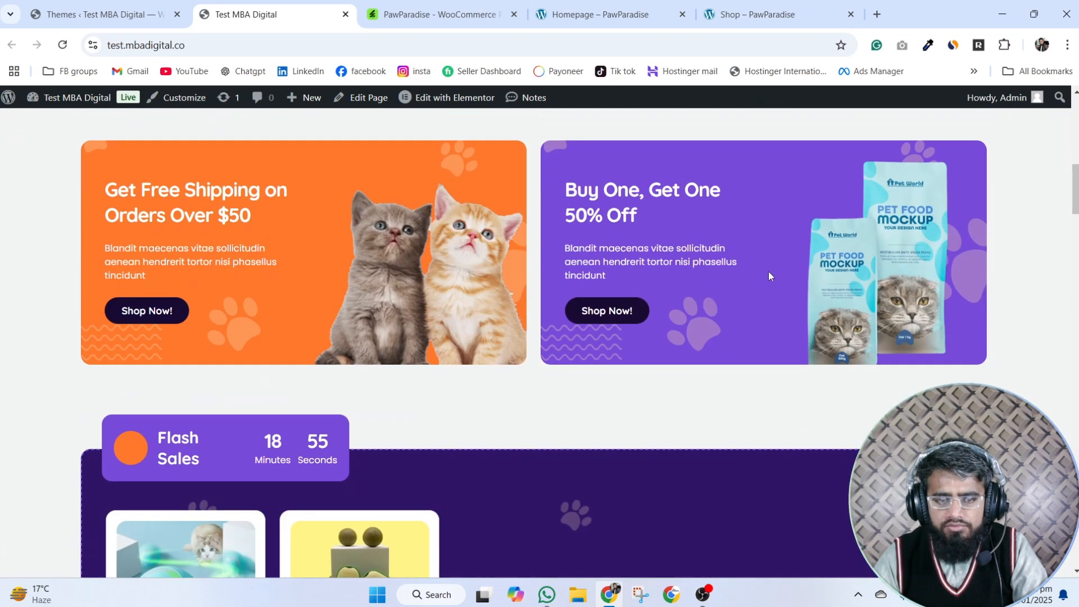
scroll(417, 260, down, 6)
scroll(291, 239, up, 3)
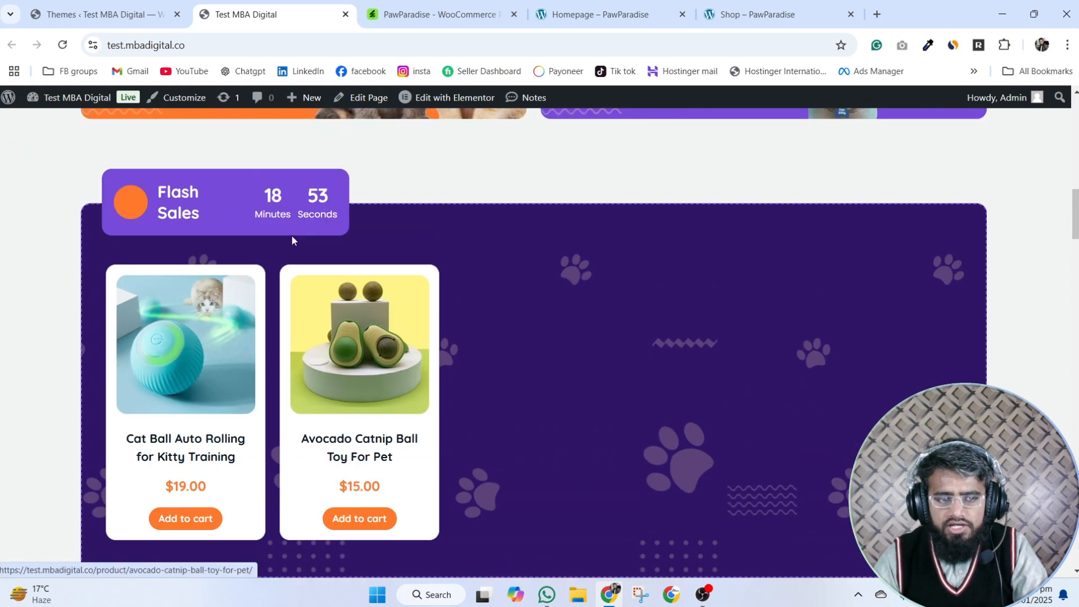
scroll(636, 433, down, 9)
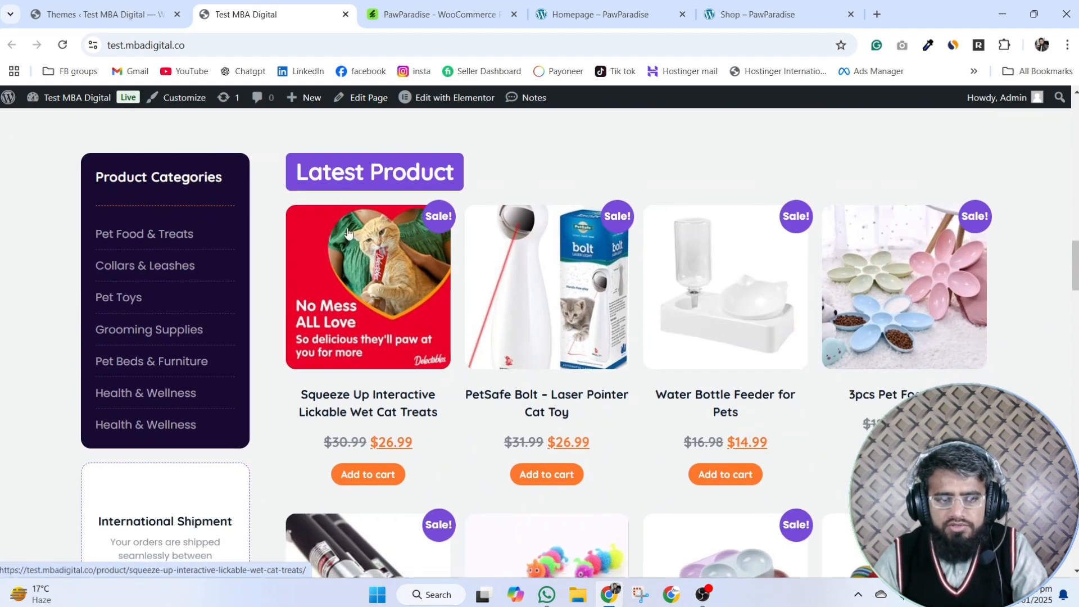
scroll(663, 302, down, 6)
scroll(590, 325, down, 7)
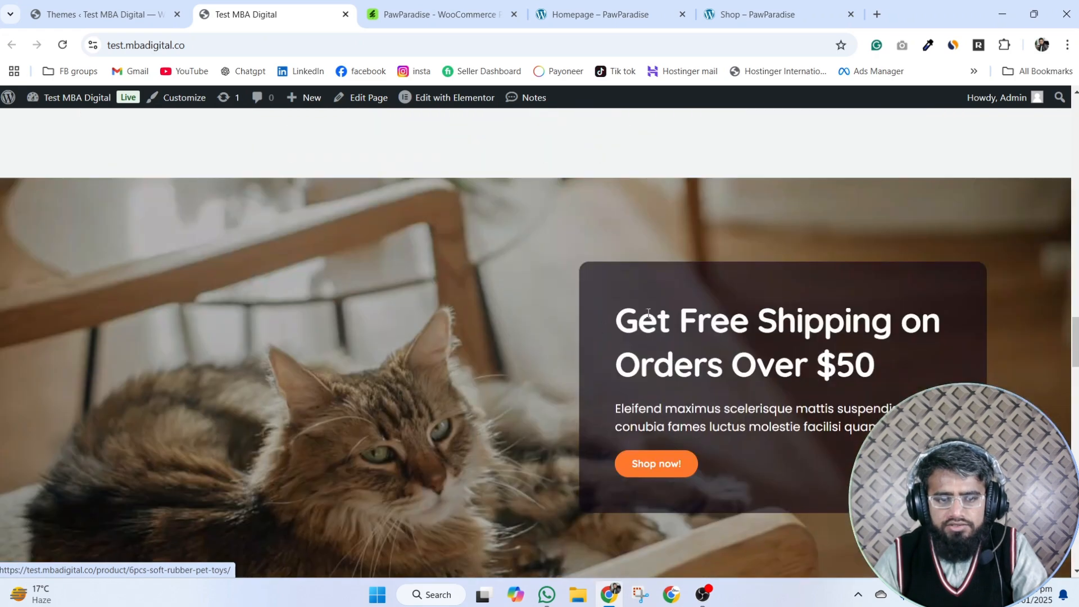
scroll(530, 279, down, 6)
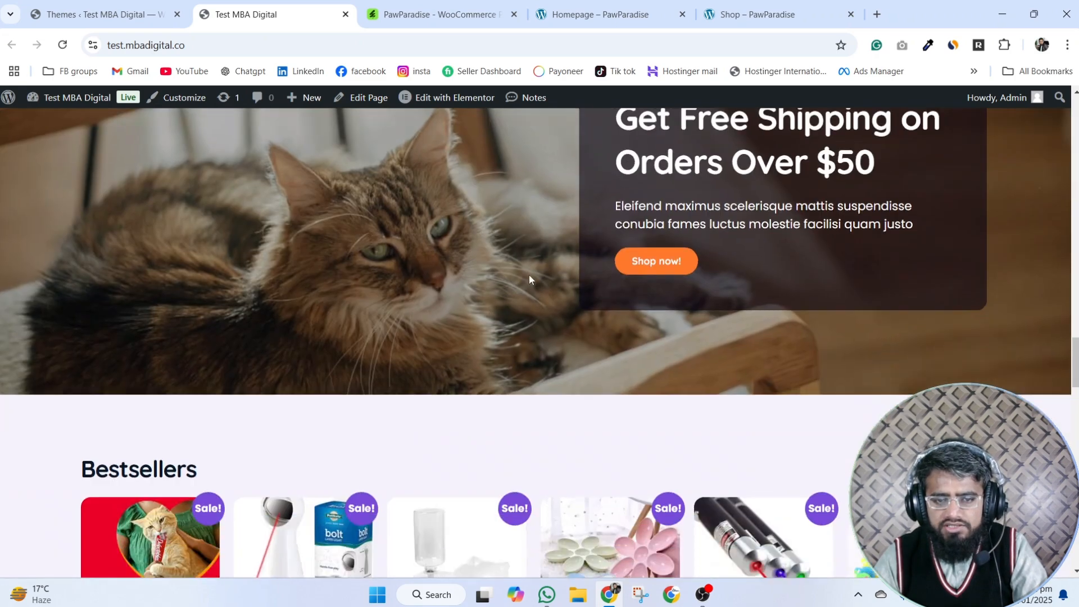
scroll(783, 349, down, 10)
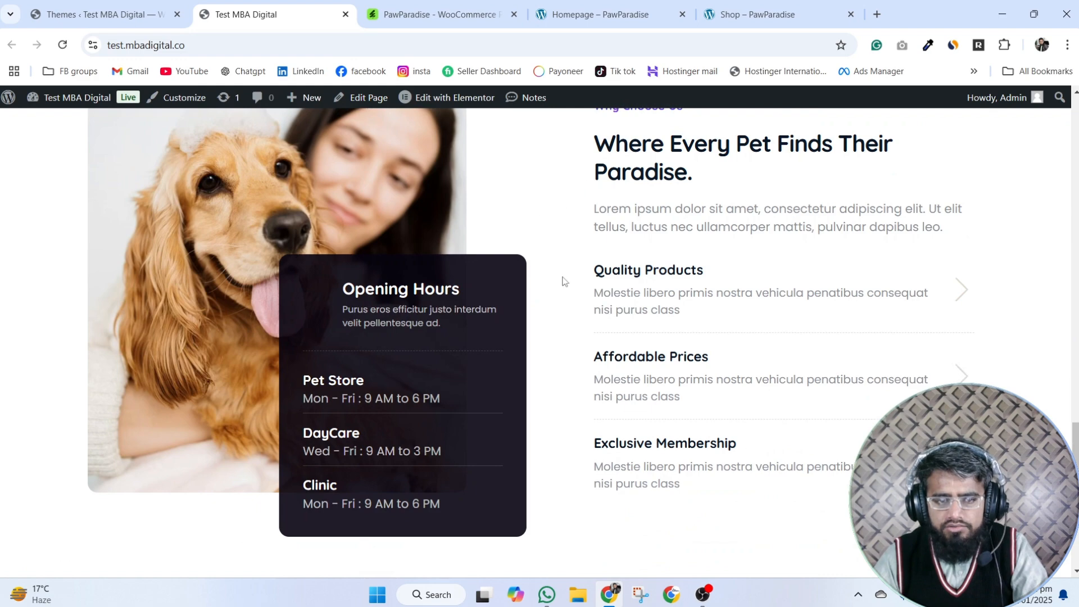
scroll(625, 272, down, 5)
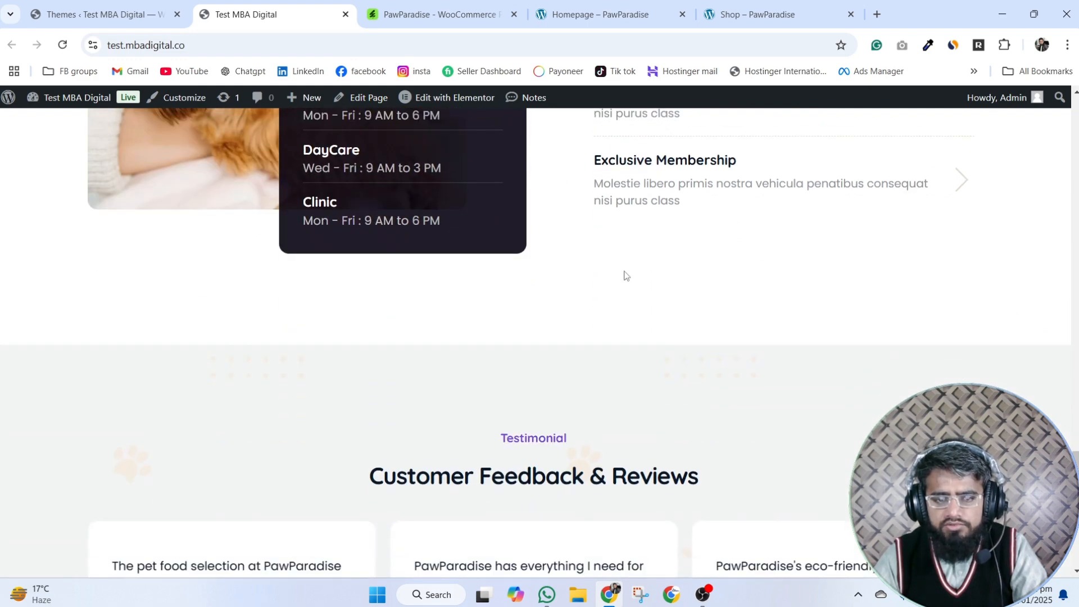
scroll(625, 275, down, 5)
scroll(574, 378, down, 3)
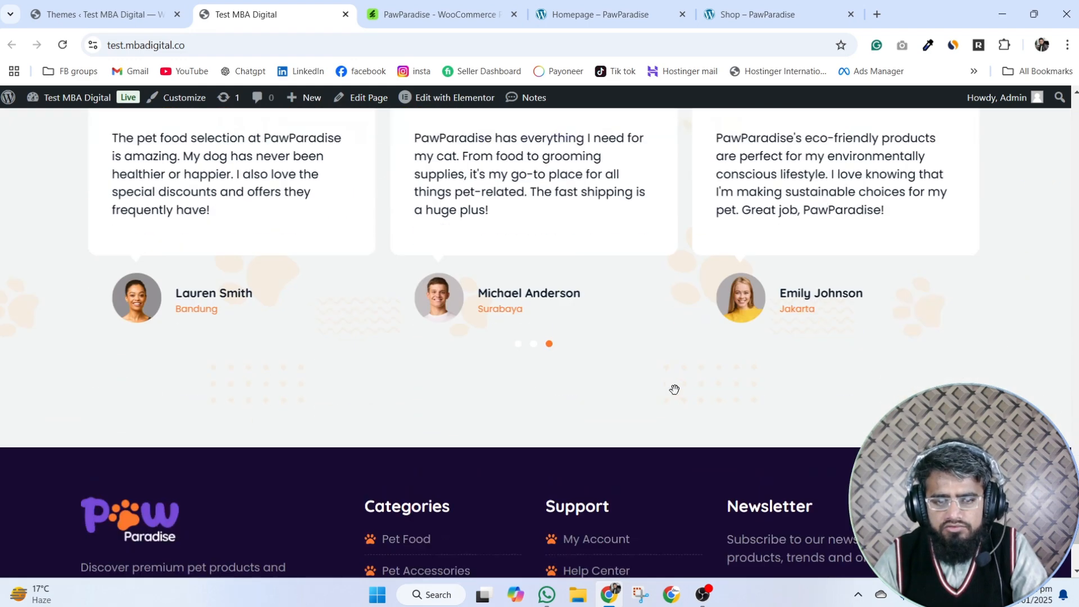
scroll(674, 390, down, 3)
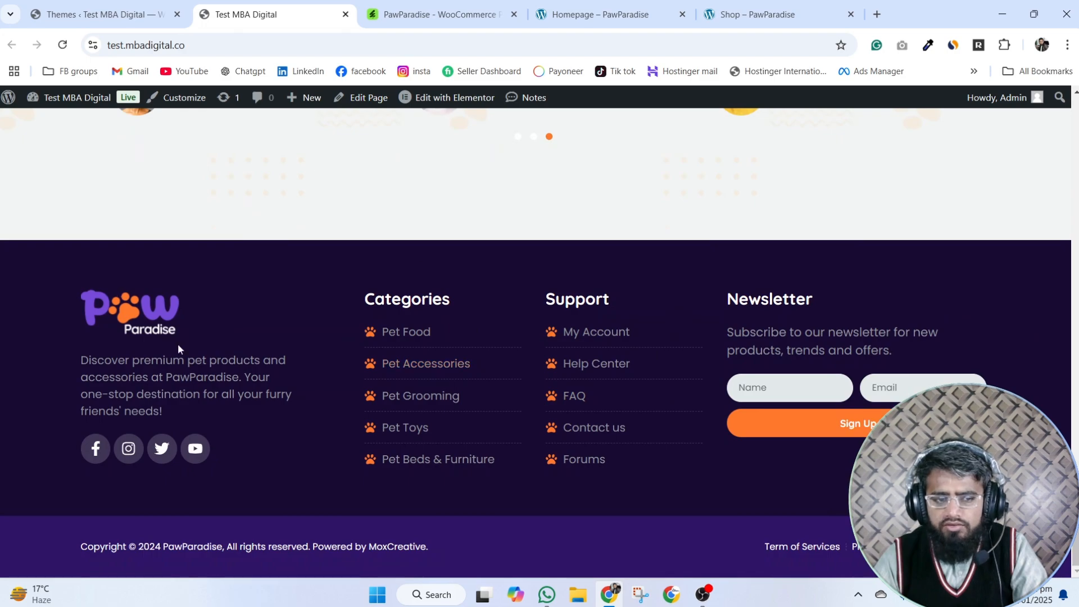
Switch to the PawParadise – WooCommerce template kit's Envato product page.
scroll(519, 443, up, 15)
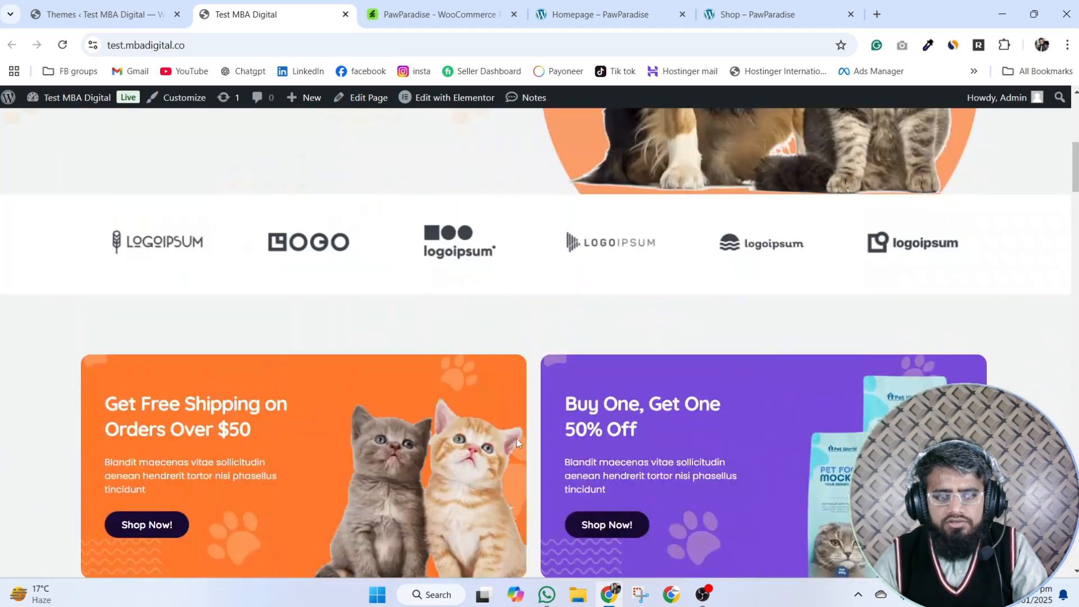
scroll(517, 439, up, 8)
click(444, 14)
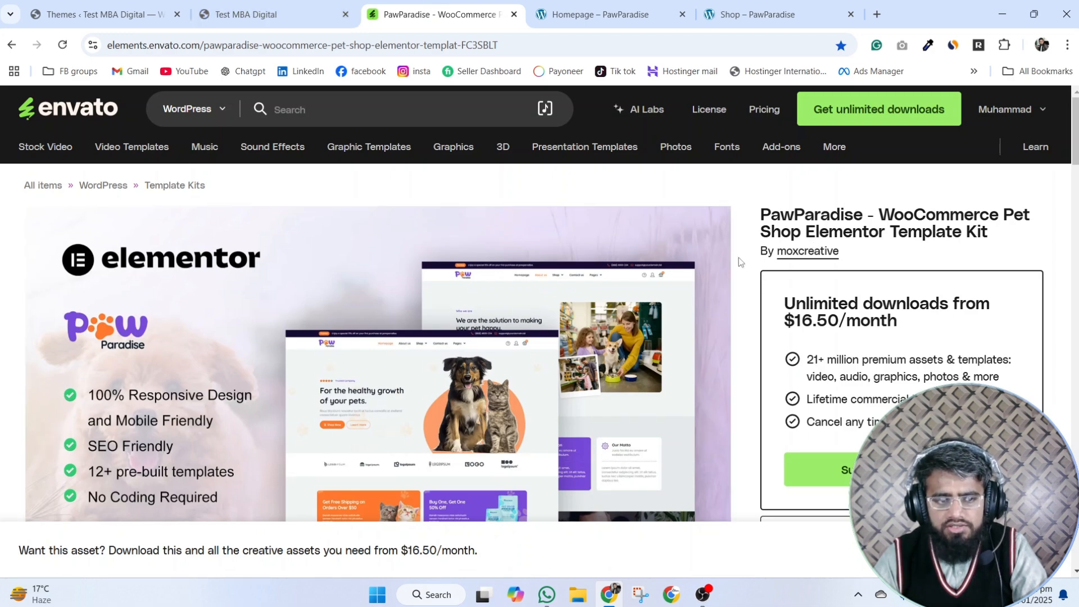
scroll(738, 257, down, 4)
scroll(738, 257, up, 4)
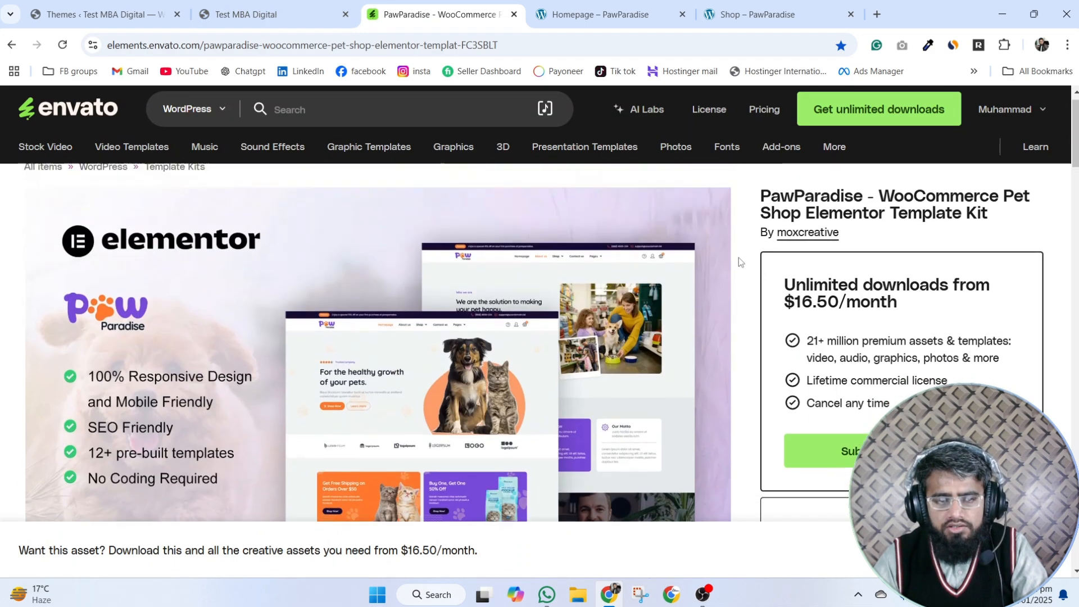
scroll(738, 258, down, 5)
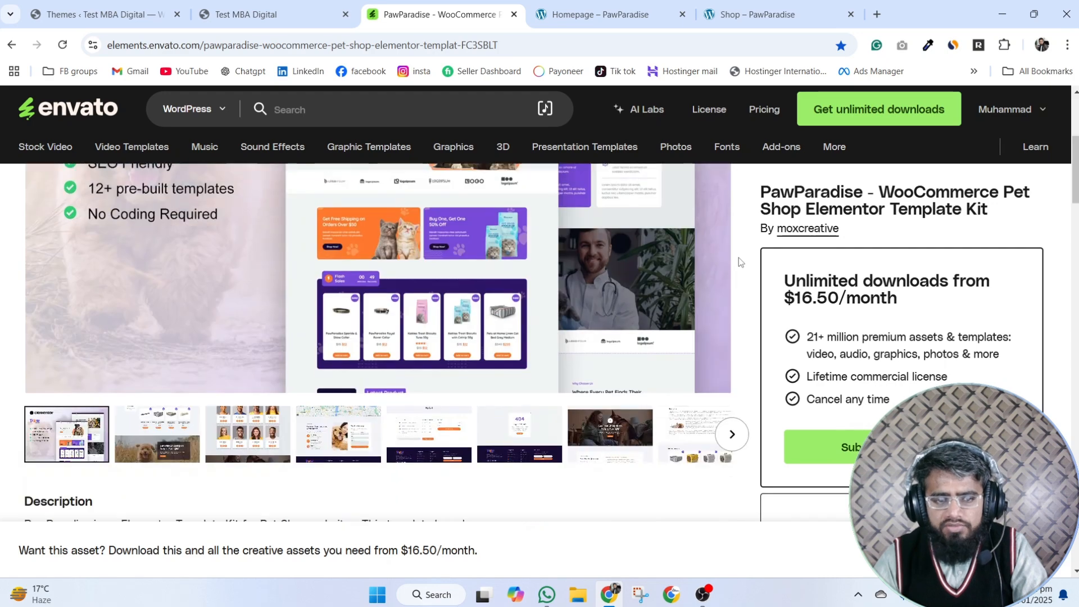
scroll(739, 258, down, 5)
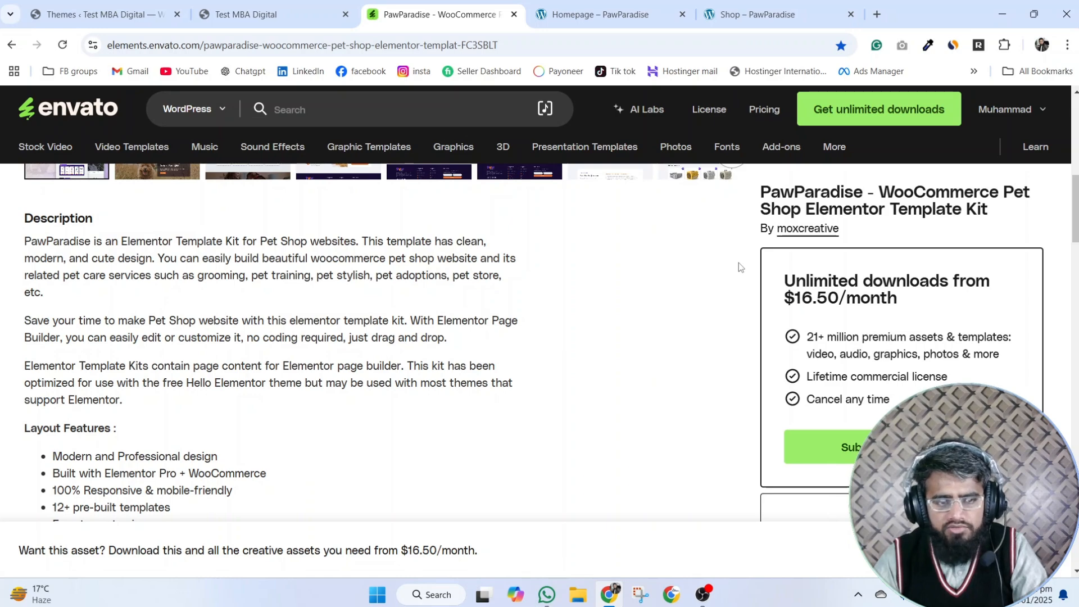
scroll(738, 262, down, 3)
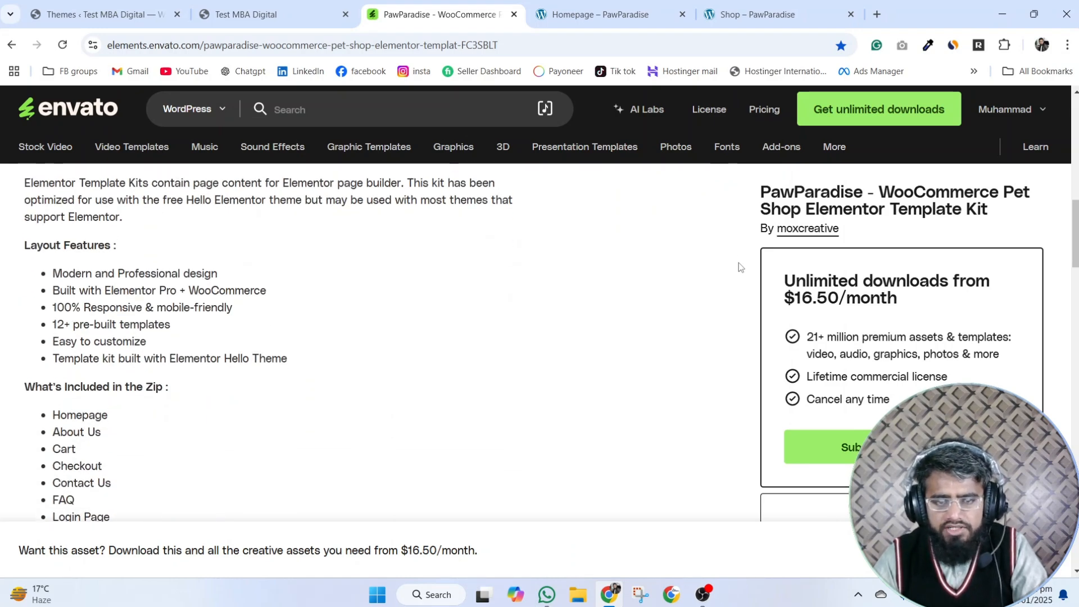
scroll(738, 262, up, 5)
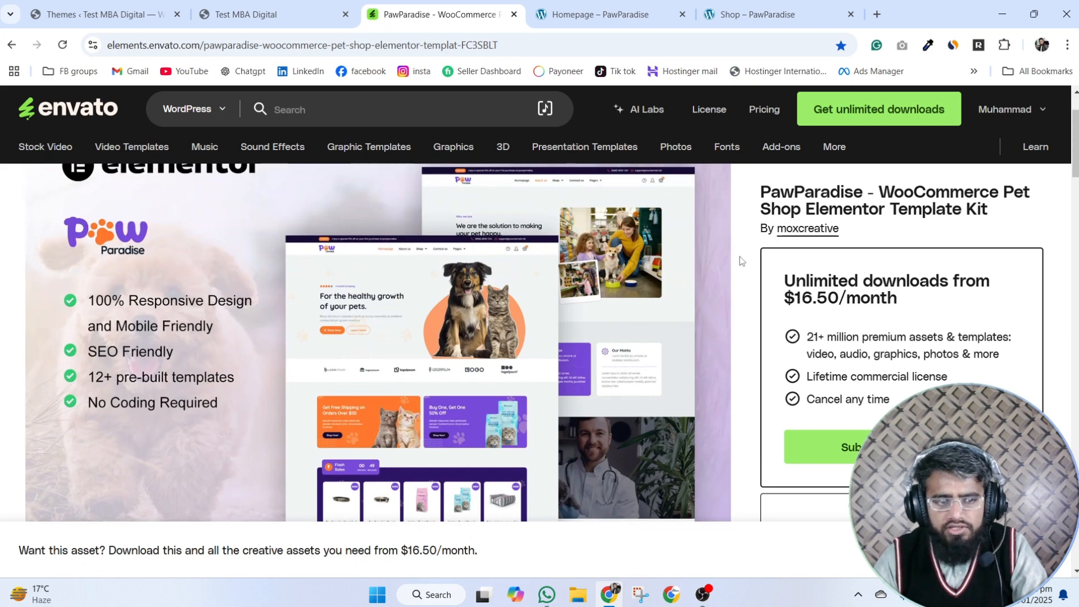
mouse_move(584, 303)
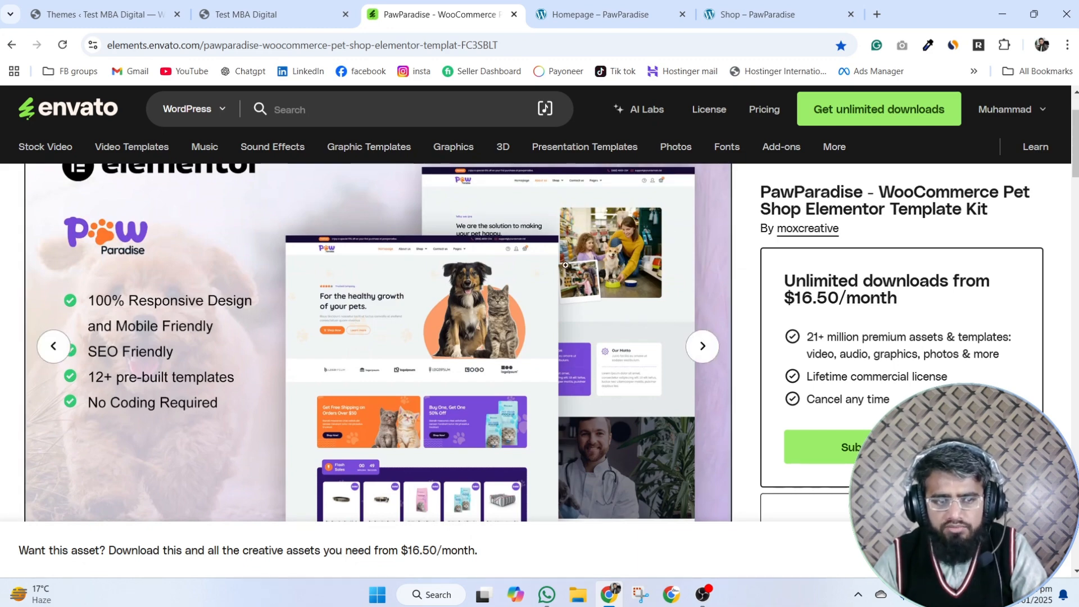
scroll(565, 265, up, 2)
scroll(564, 266, down, 5)
scroll(564, 266, down, 5)
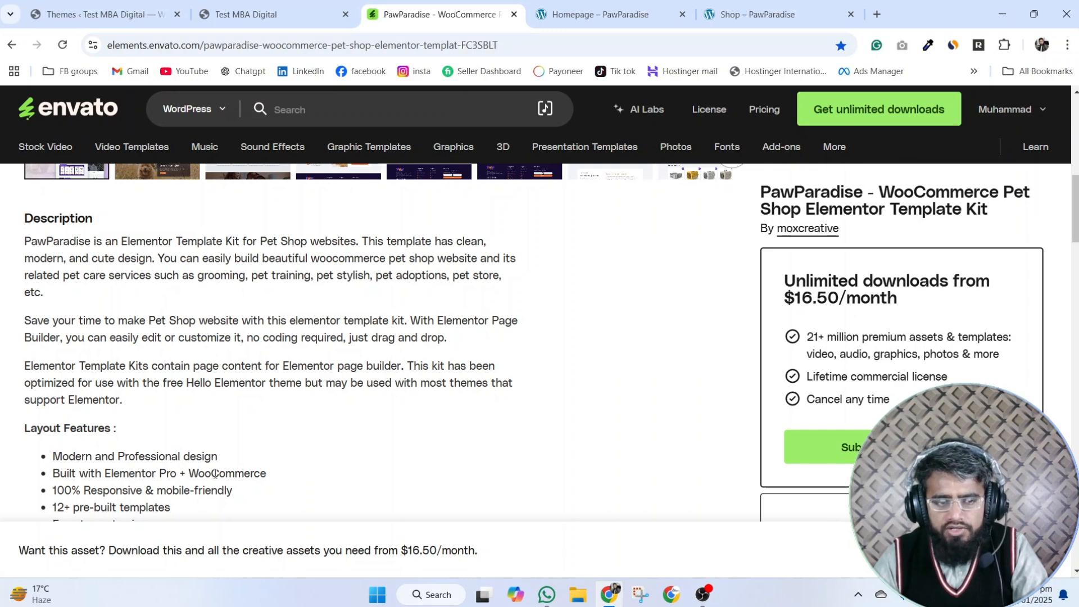
scroll(375, 453, down, 5)
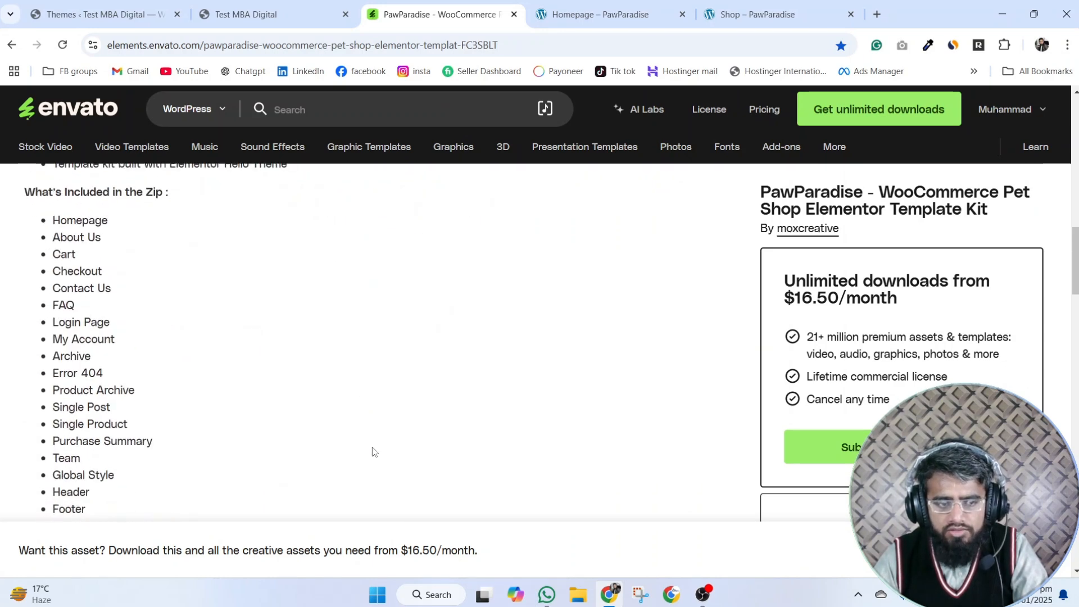
scroll(376, 453, down, 4)
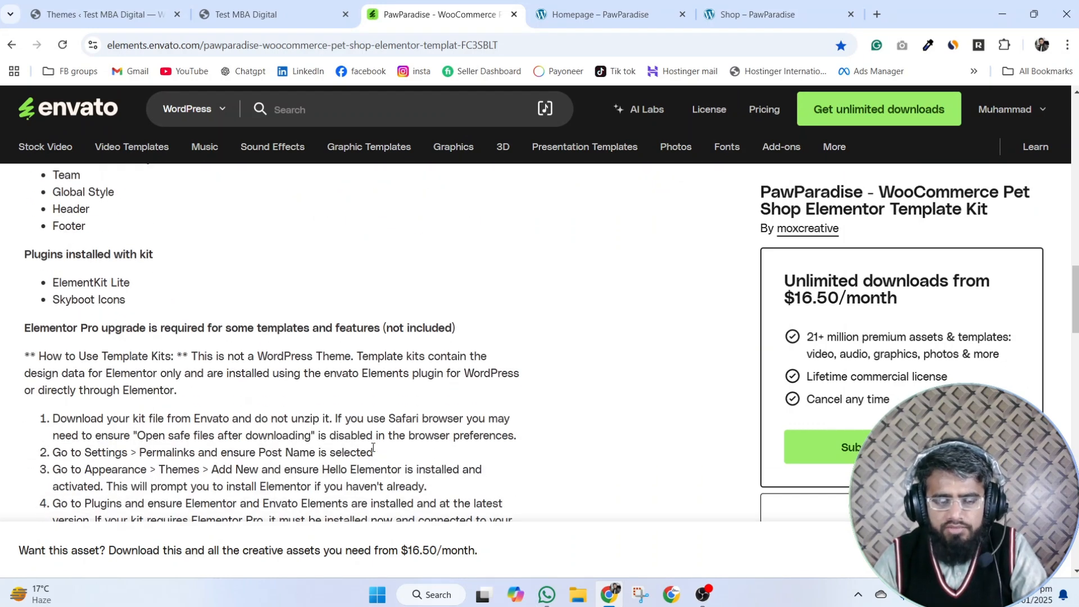
scroll(551, 363, down, 5)
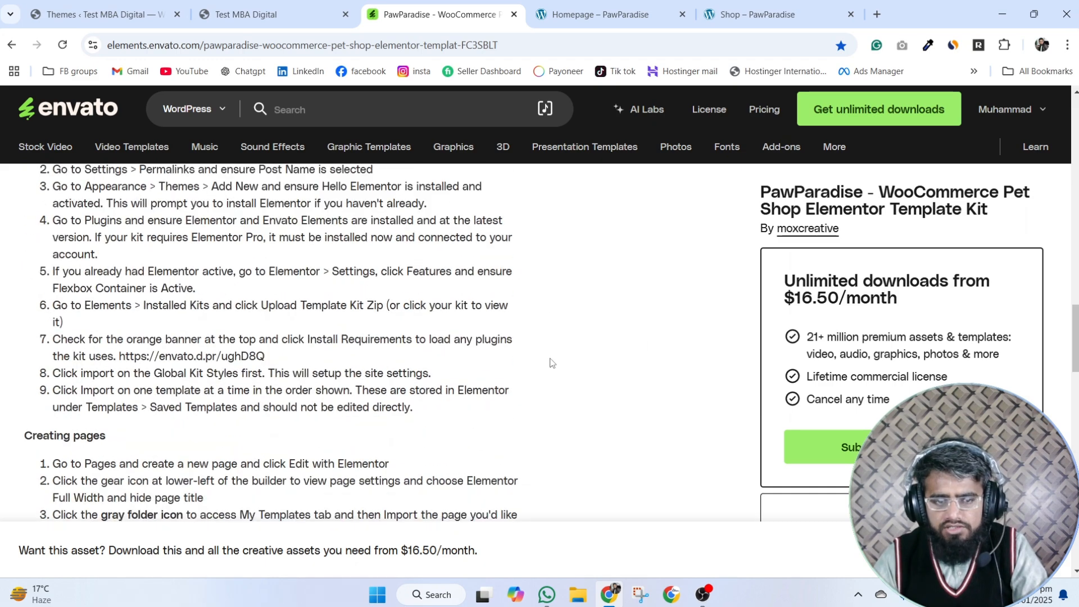
scroll(551, 363, down, 4)
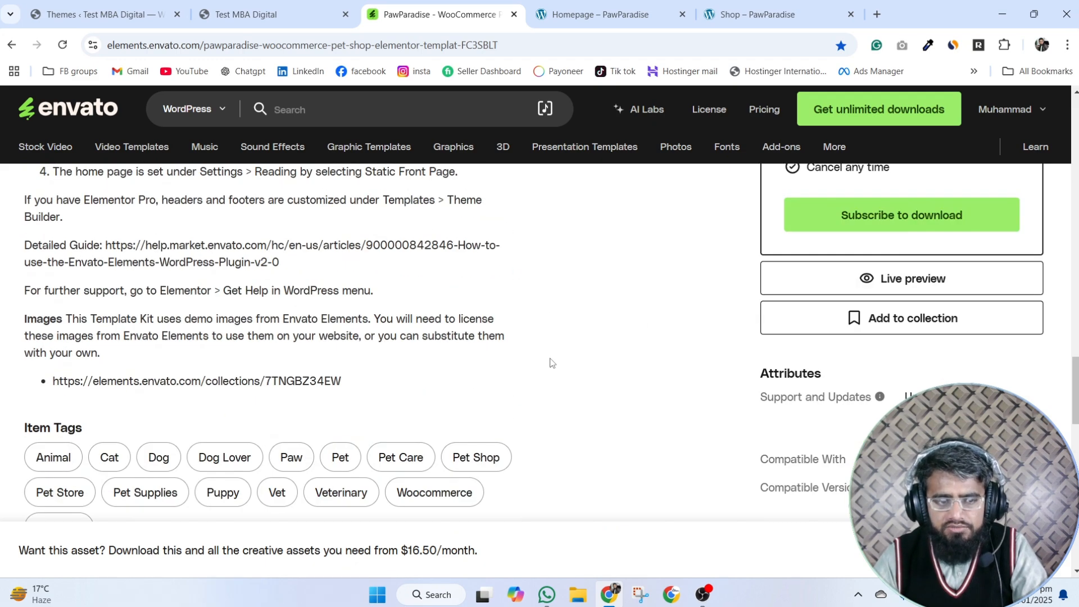
scroll(551, 362, up, 20)
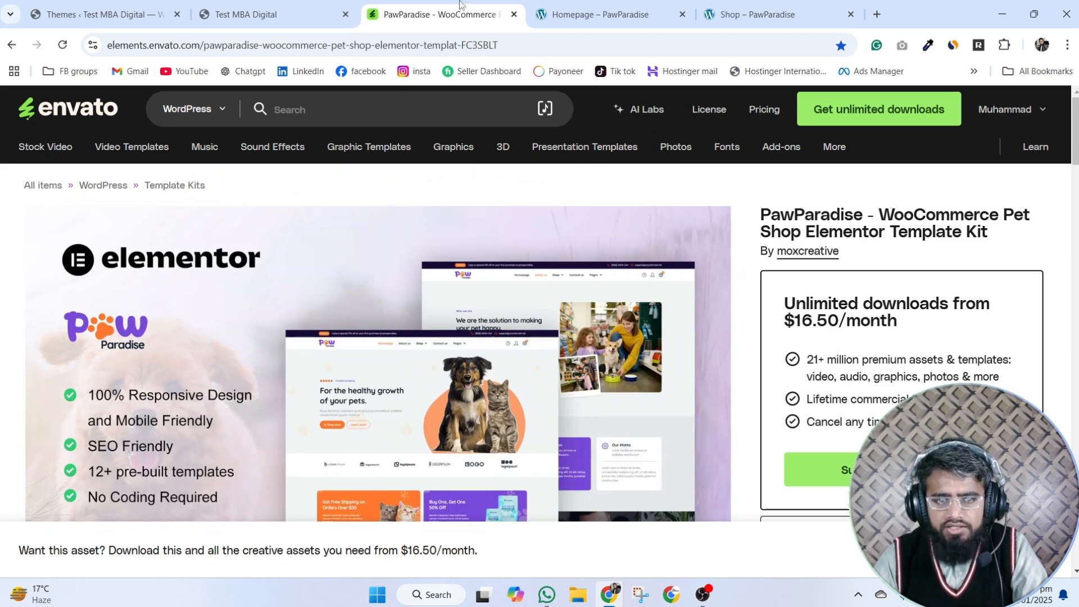
View the PawParadise live demo homepage, briefly comparing it with the Test MBA Digital homepage.
click(547, 8)
scroll(659, 275, down, 15)
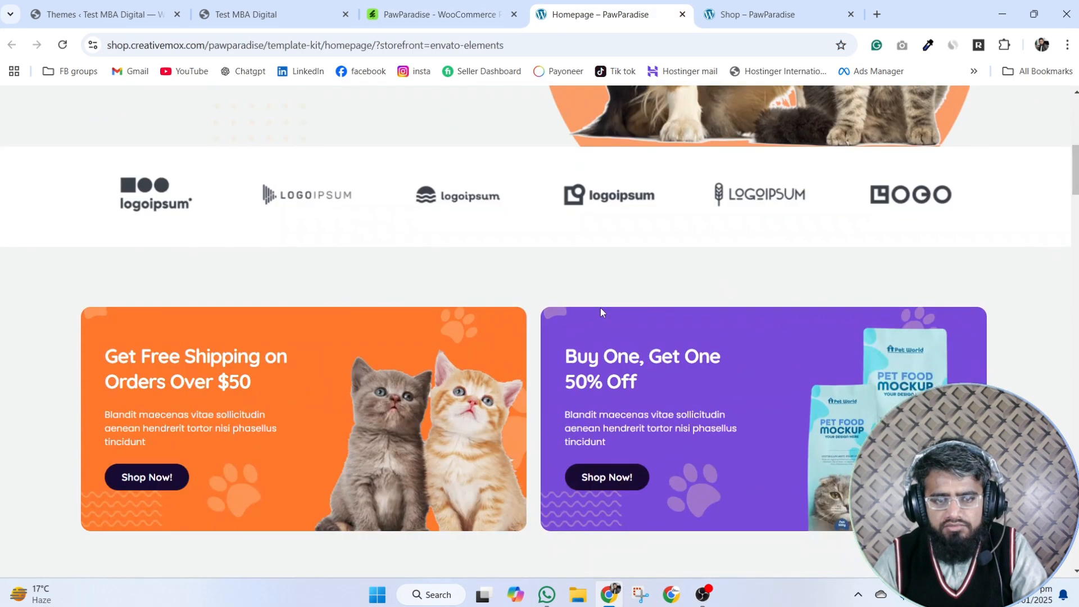
scroll(496, 363, up, 15)
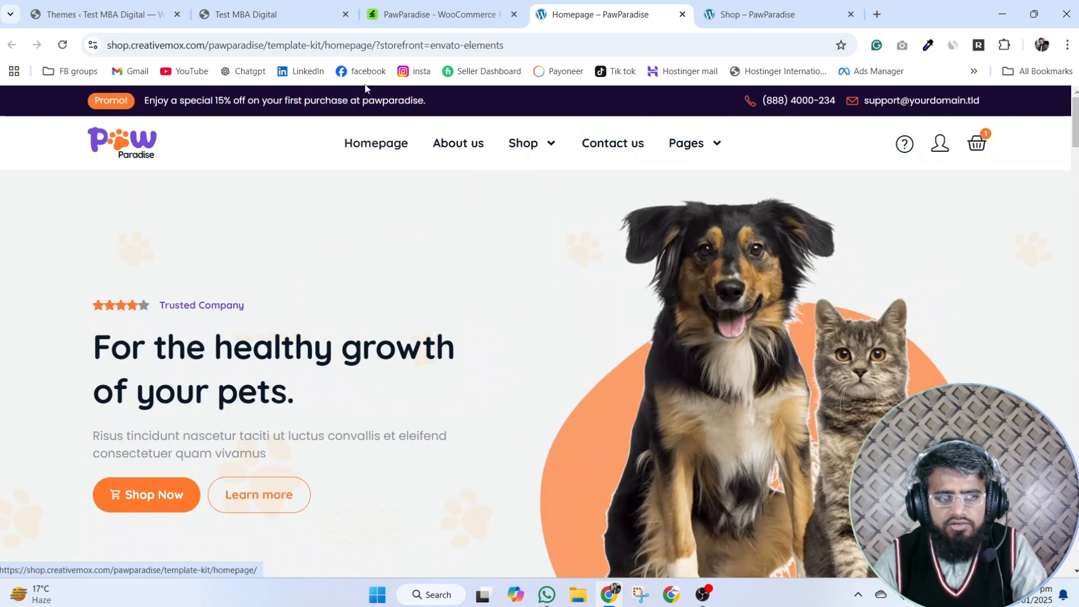
click(331, 10)
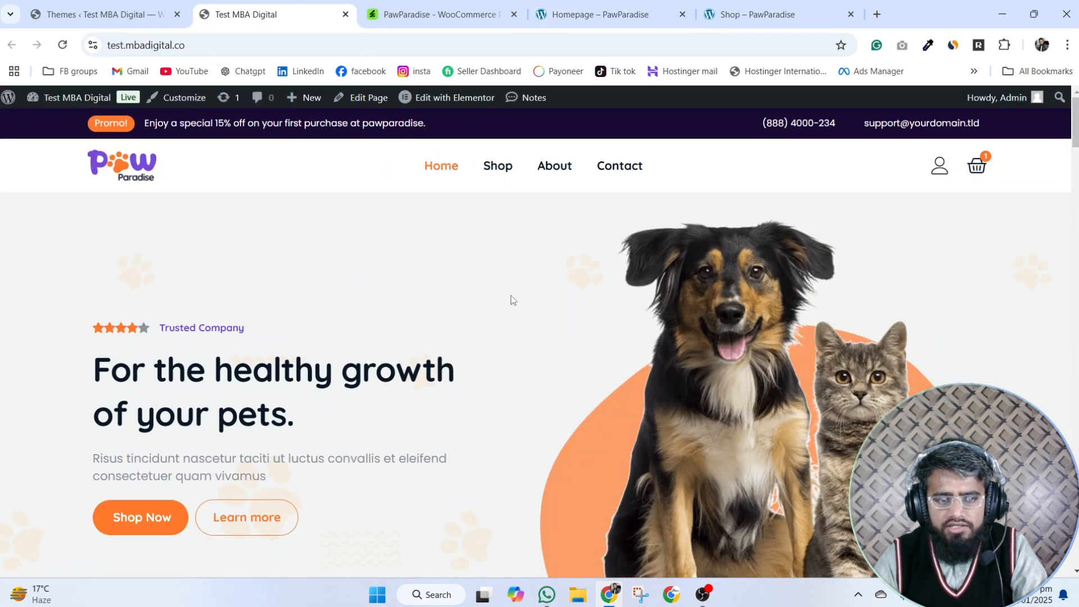
click(611, 6)
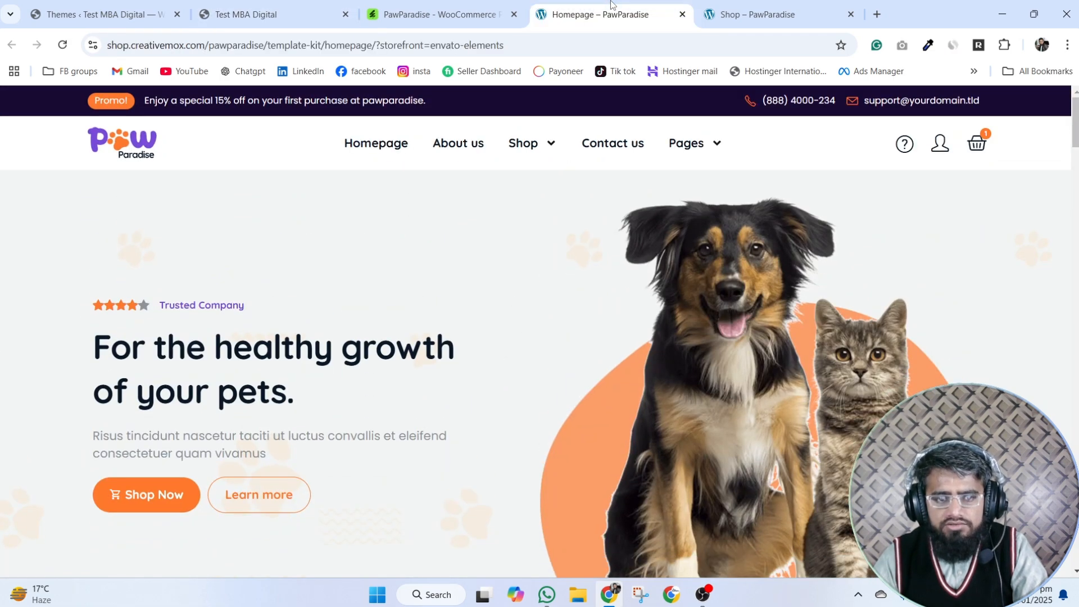
Go to the demo's Shop and open the grey cat carrier product page.
click(526, 147)
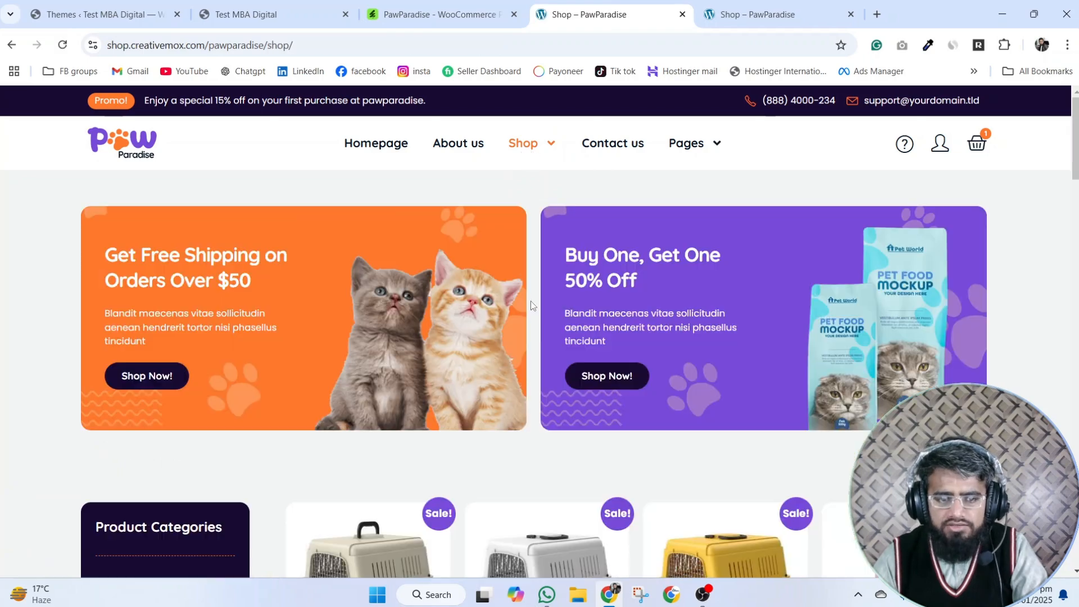
scroll(794, 250, down, 5)
click(398, 202)
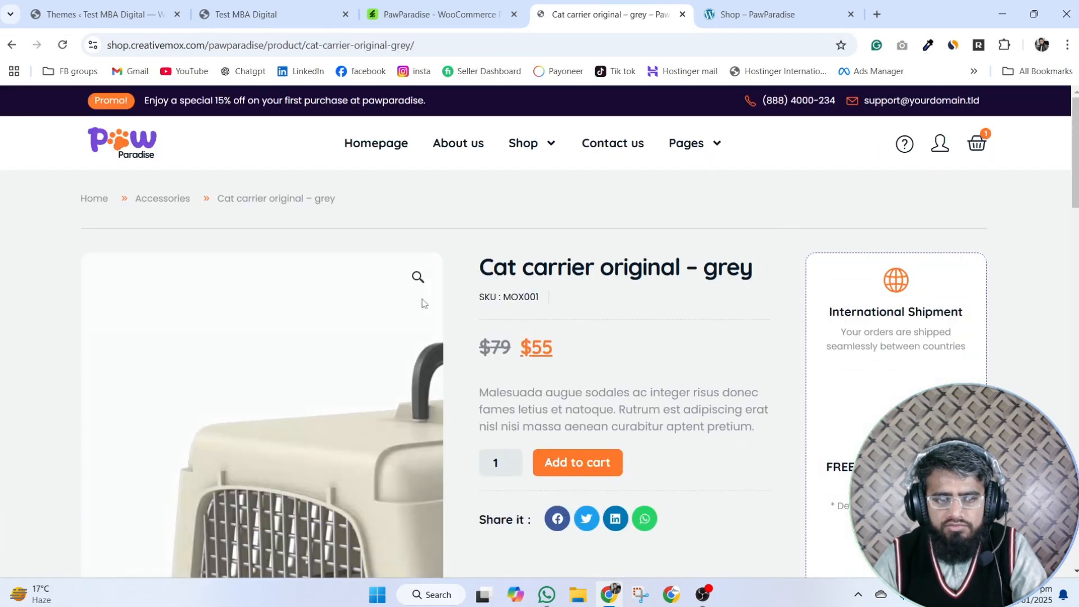
scroll(422, 298, down, 8)
scroll(626, 225, down, 2)
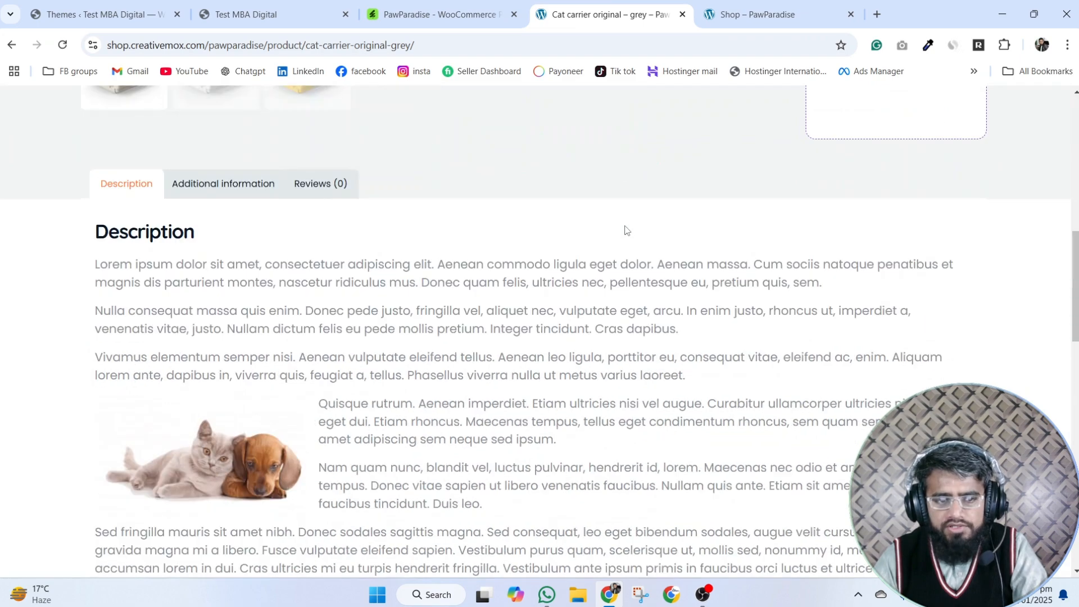
scroll(626, 228, up, 10)
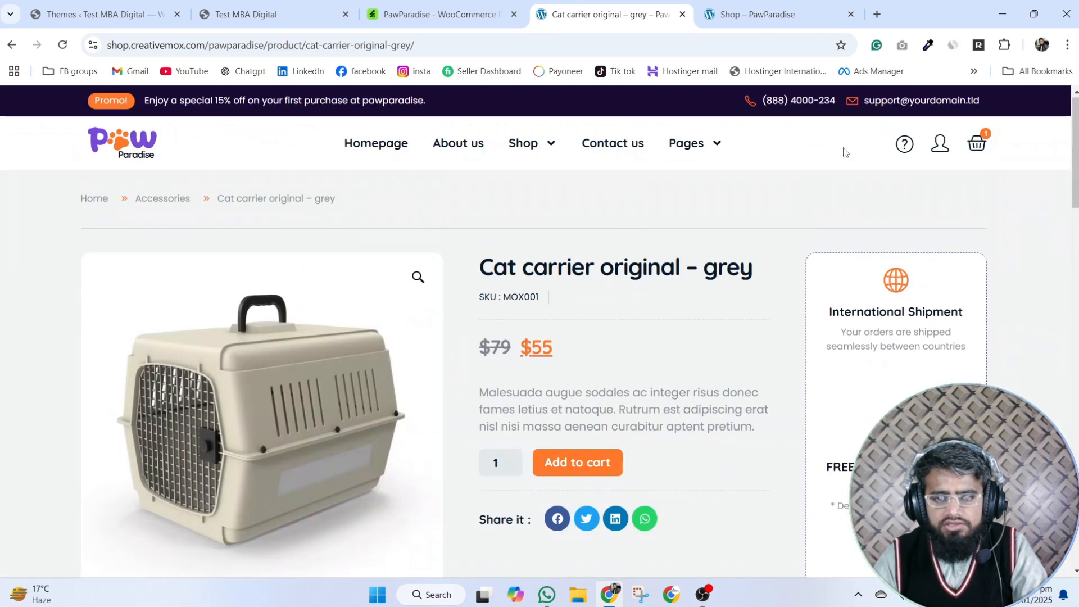
Open the cart via View cart and proceed to the demo's checkout page.
click(977, 144)
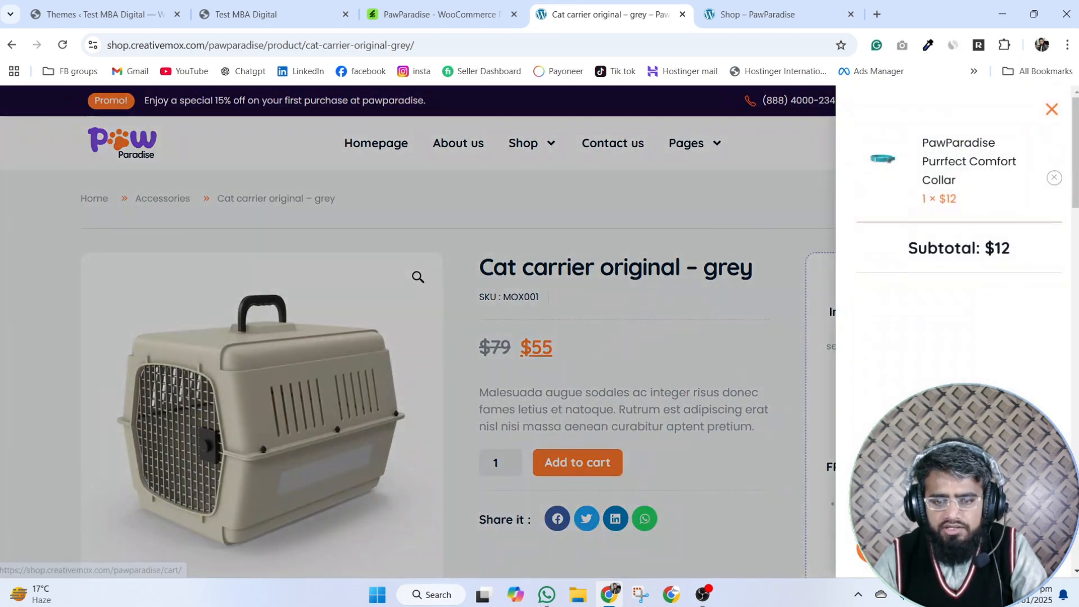
click(904, 549)
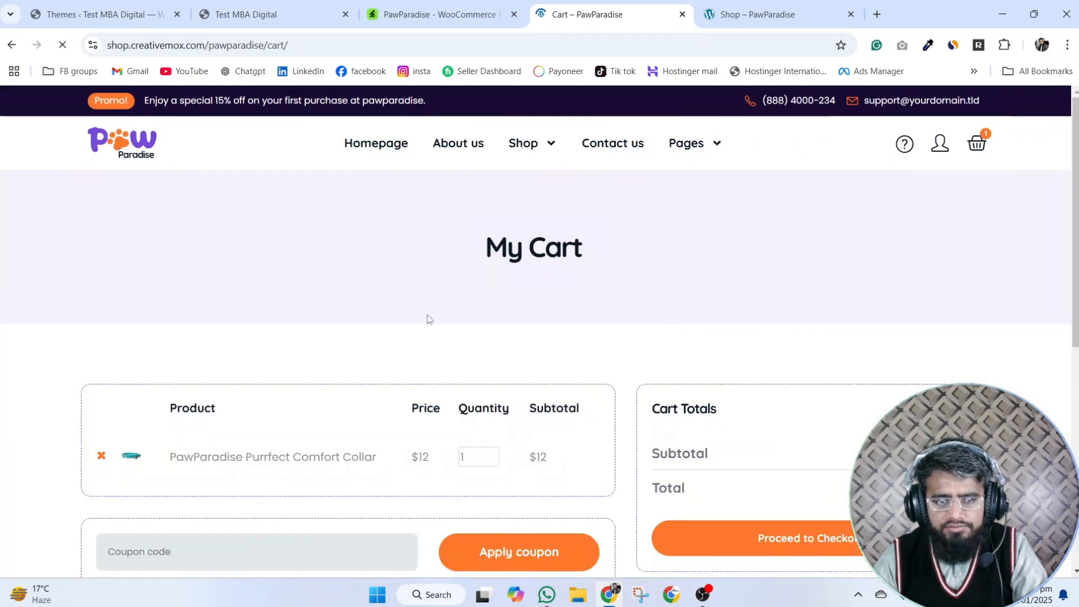
scroll(619, 350, down, 5)
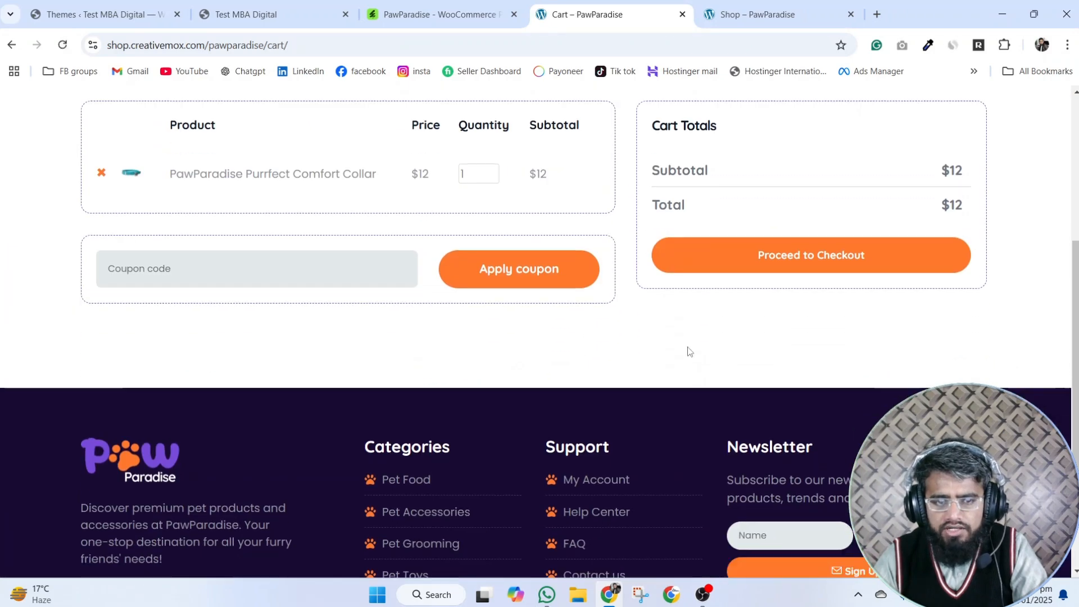
click(823, 271)
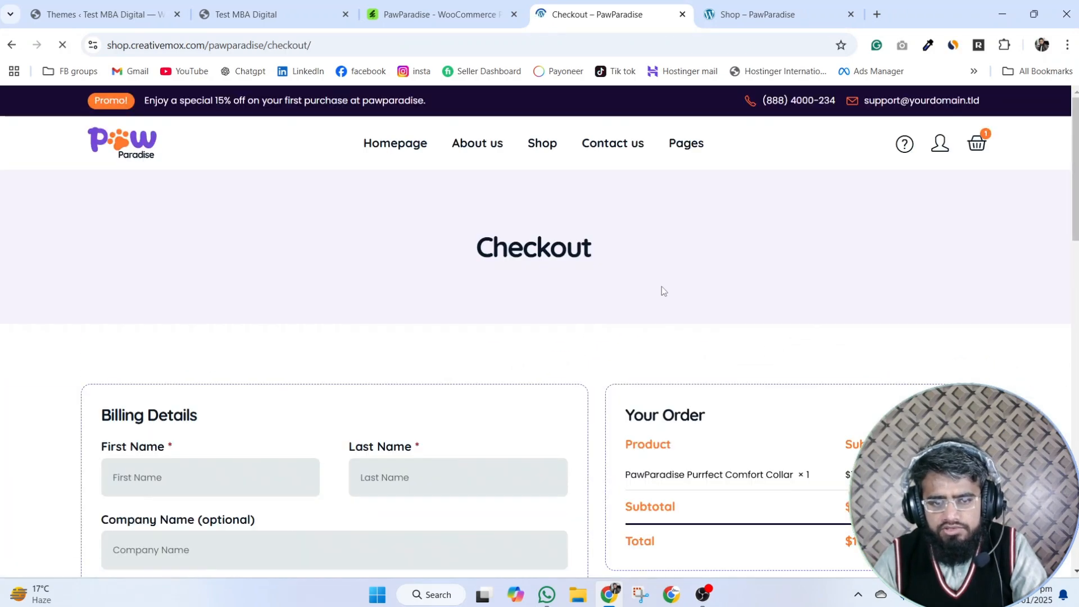
scroll(663, 286, down, 5)
scroll(629, 248, down, 6)
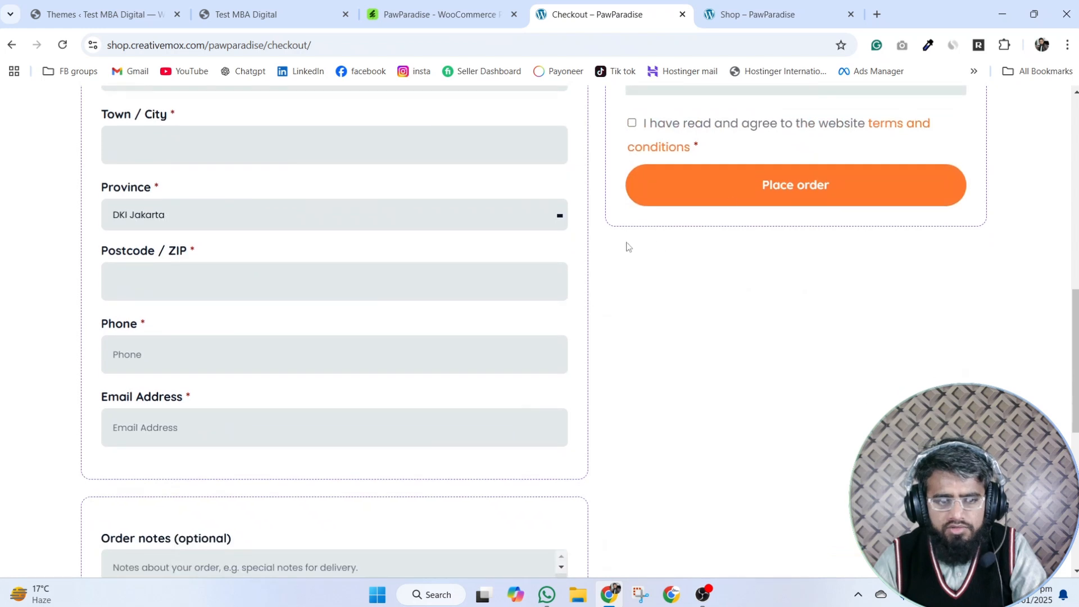
scroll(629, 248, up, 3)
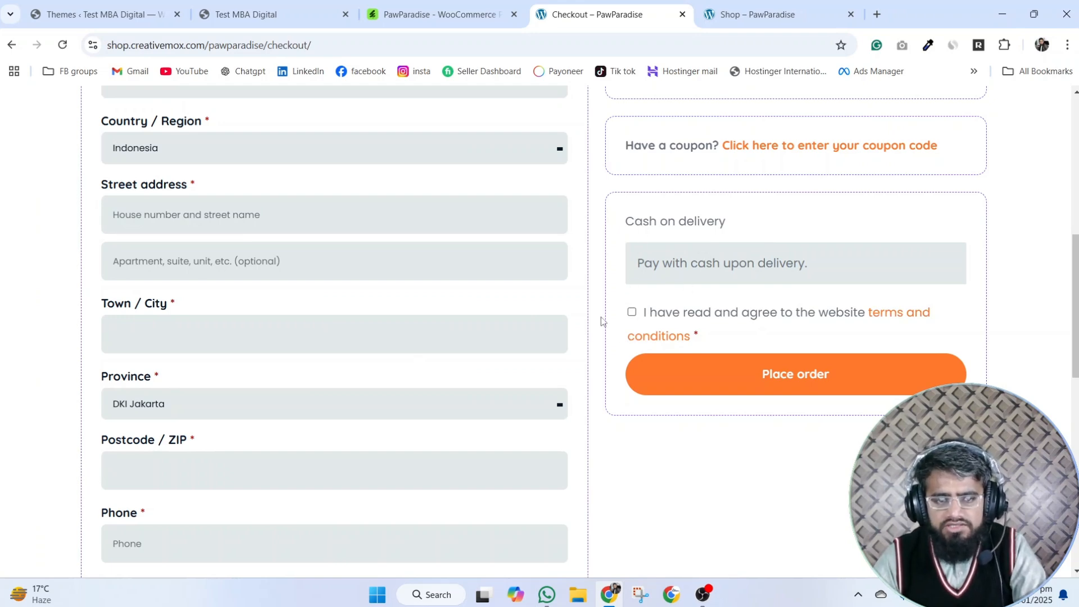
scroll(601, 321, down, 5)
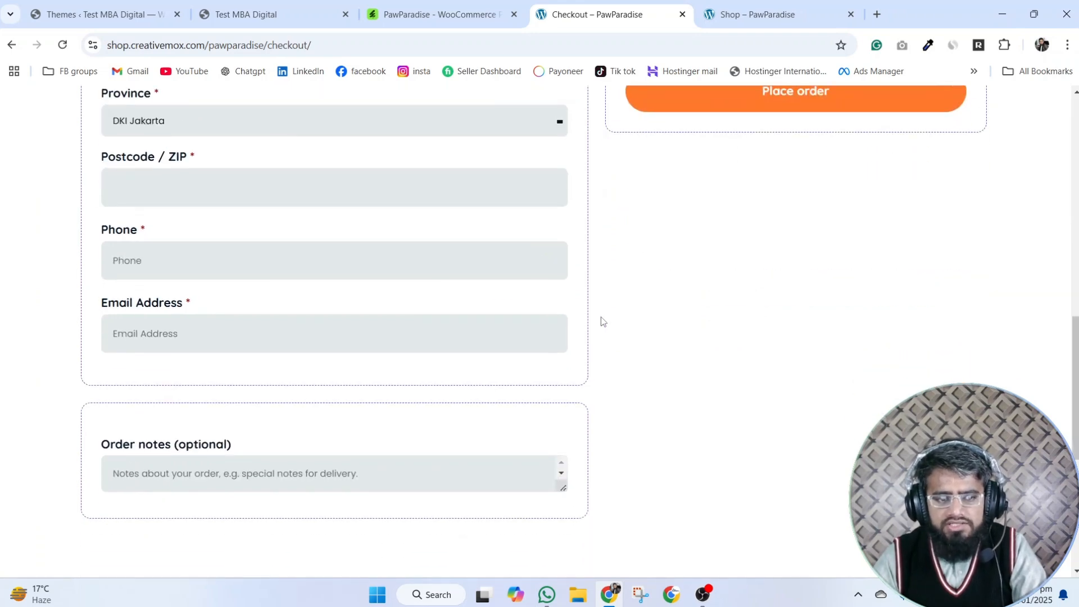
scroll(601, 321, up, 12)
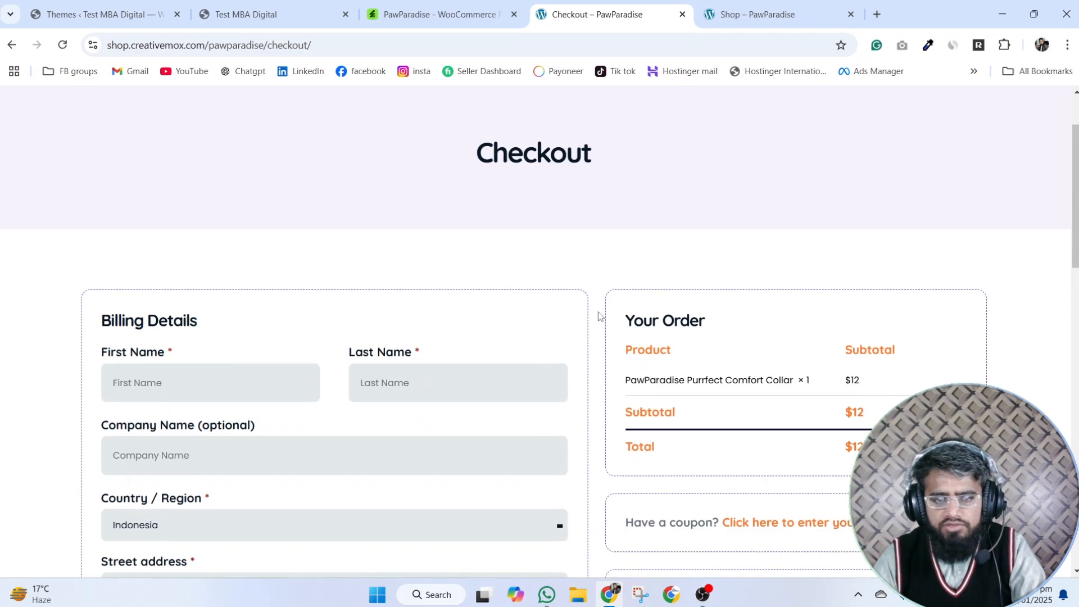
Glance at the other open shop page, then return to the Test MBA Digital site.
click(750, 14)
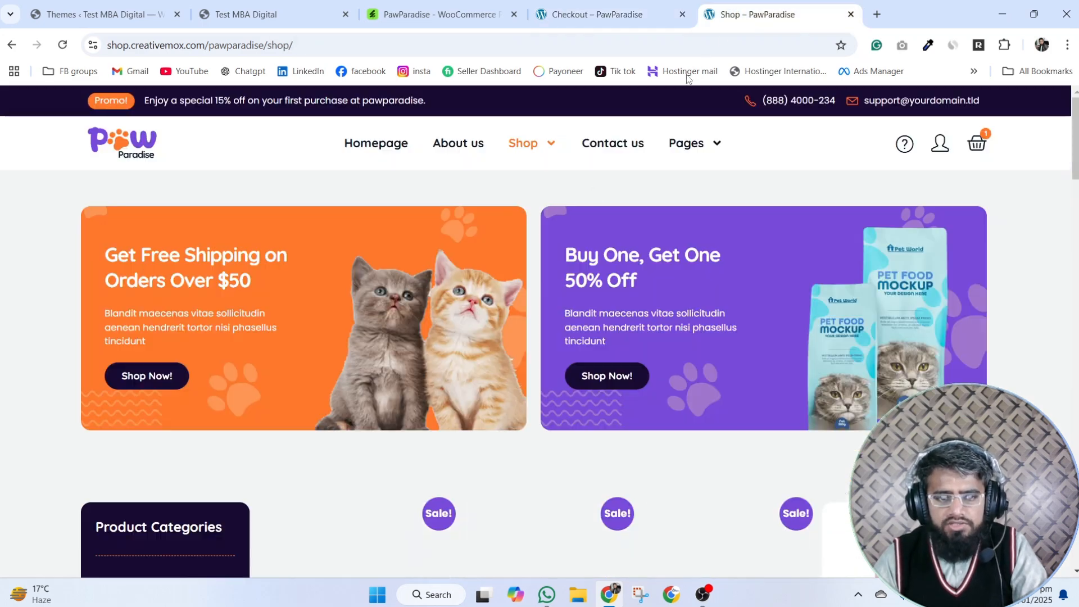
scroll(593, 244, down, 8)
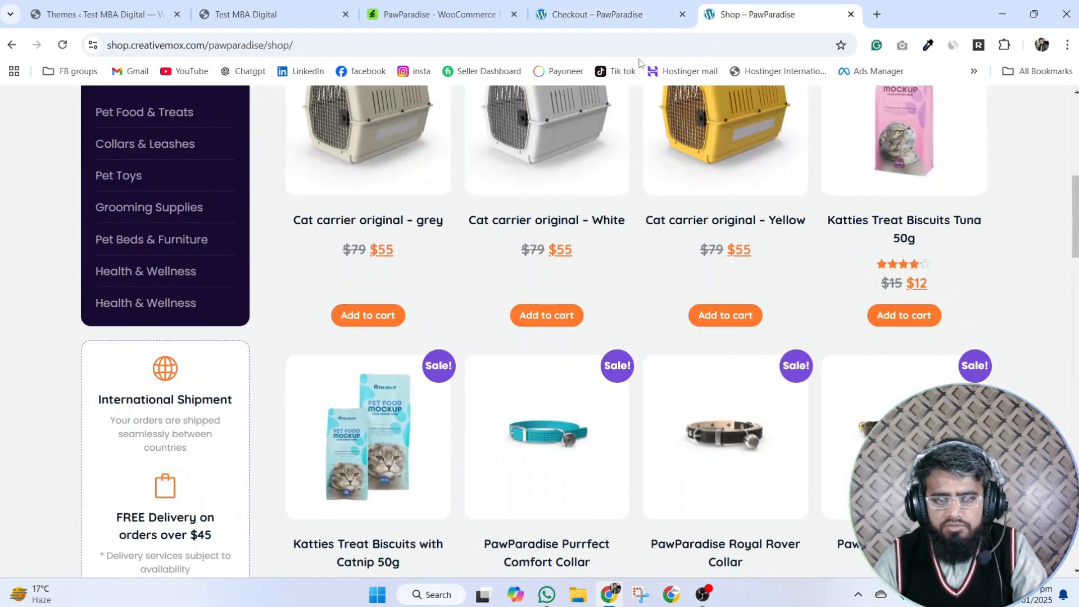
click(652, 8)
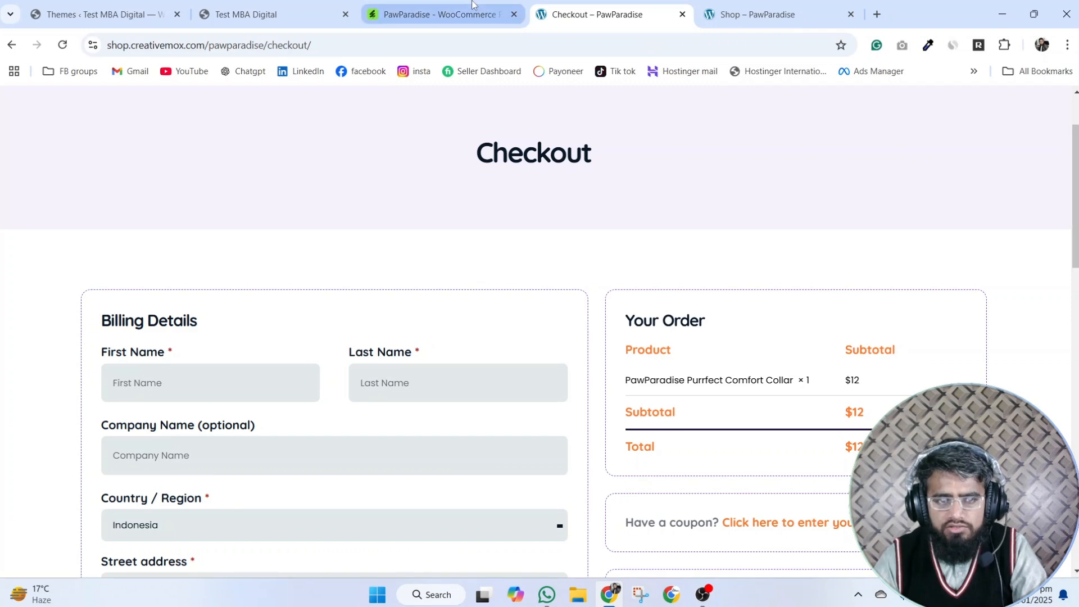
click(274, 14)
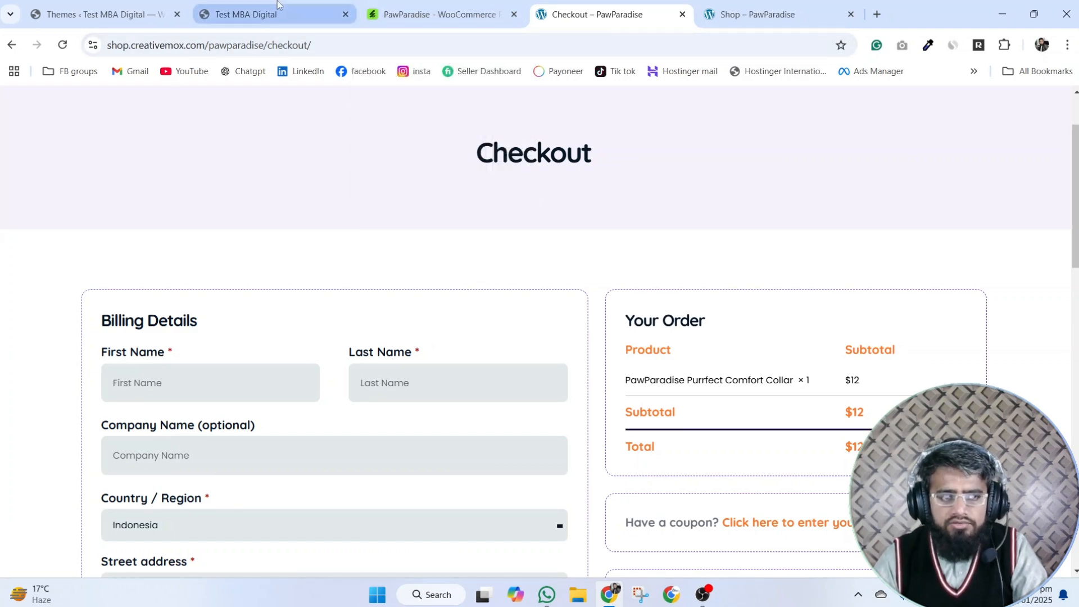
scroll(367, 200, down, 10)
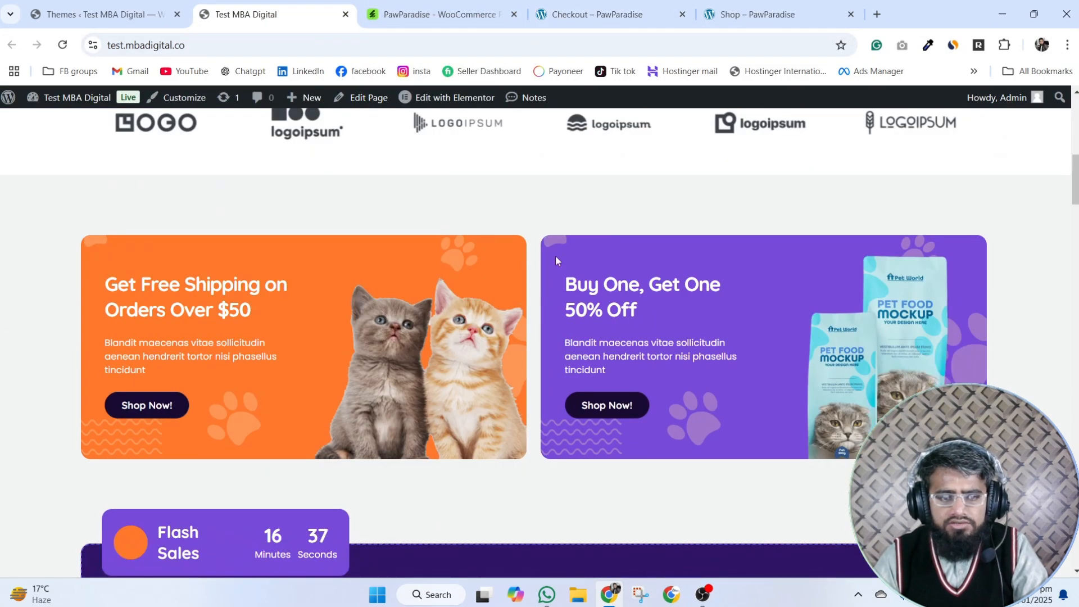
Open Appearance > Themes in the WordPress admin sidebar.
scroll(531, 254, up, 10)
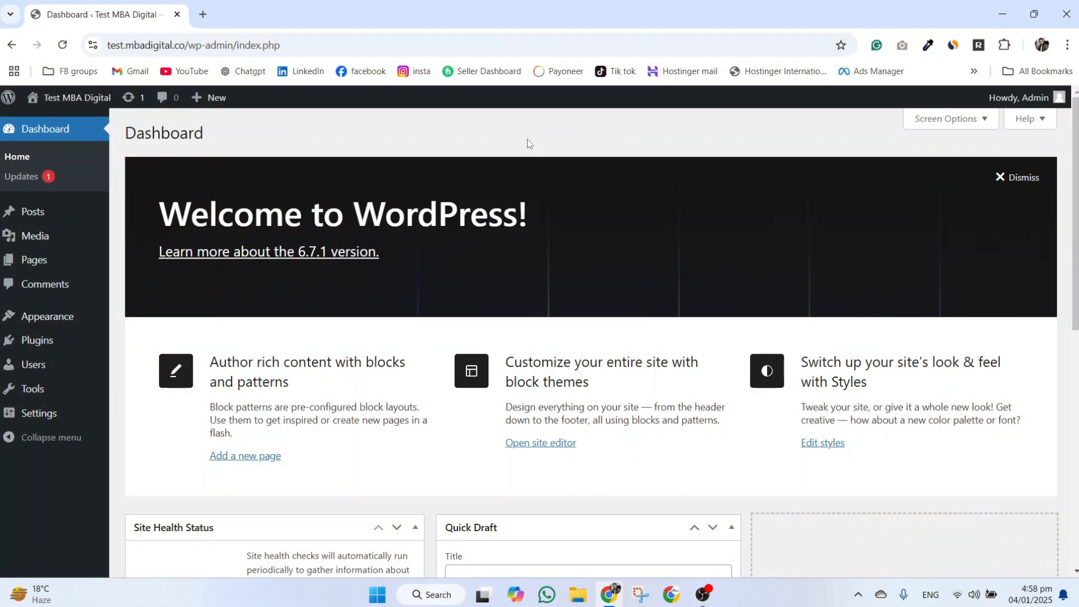
click(44, 316)
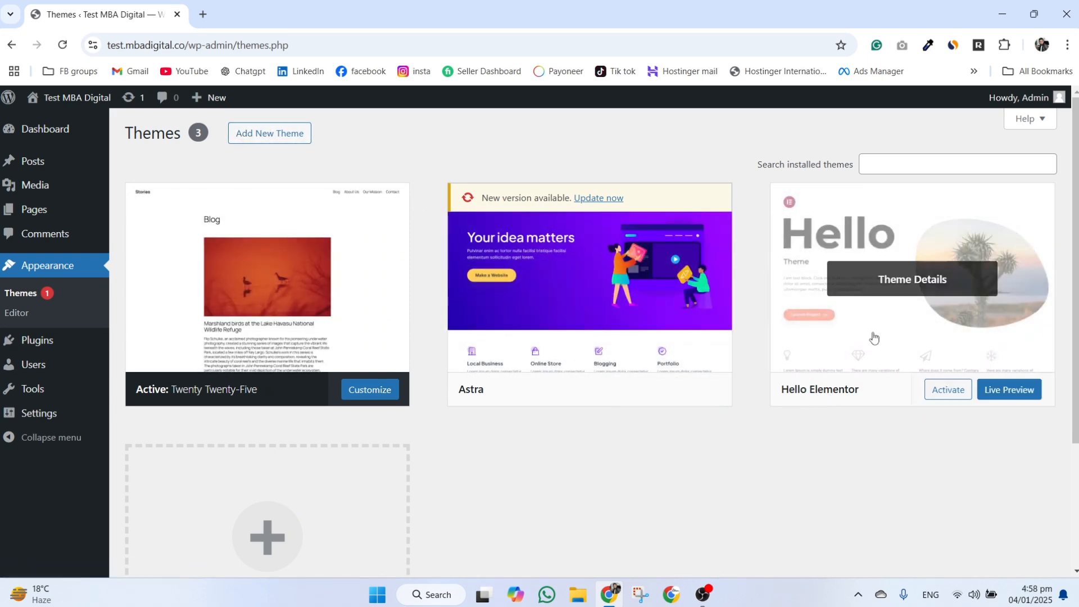
Find and preview Hello Elementor under Add New Theme, then activate it.
click(263, 133)
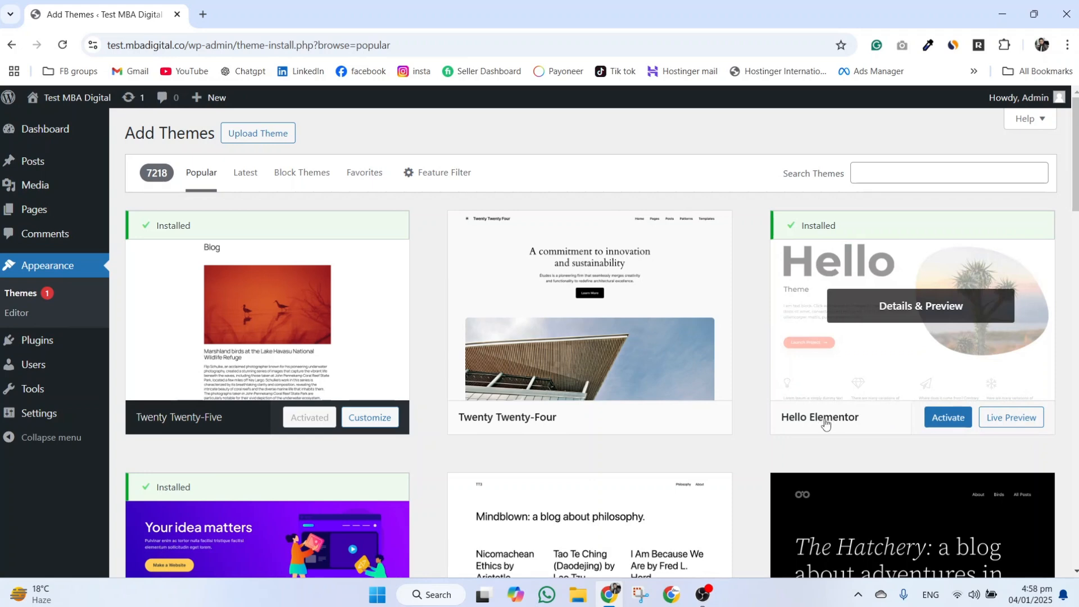
click(900, 173)
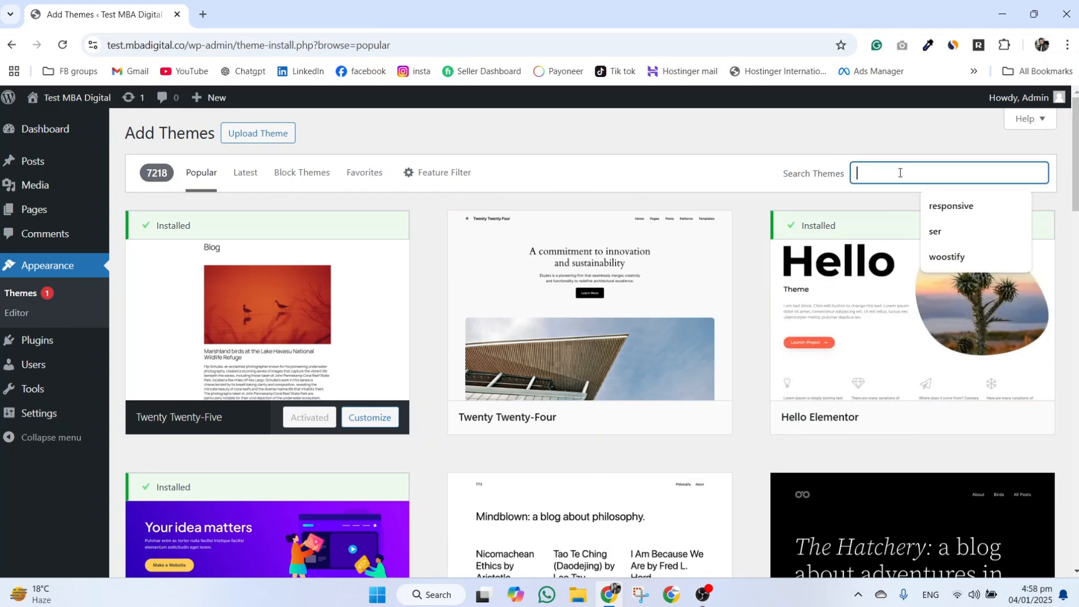
click(886, 434)
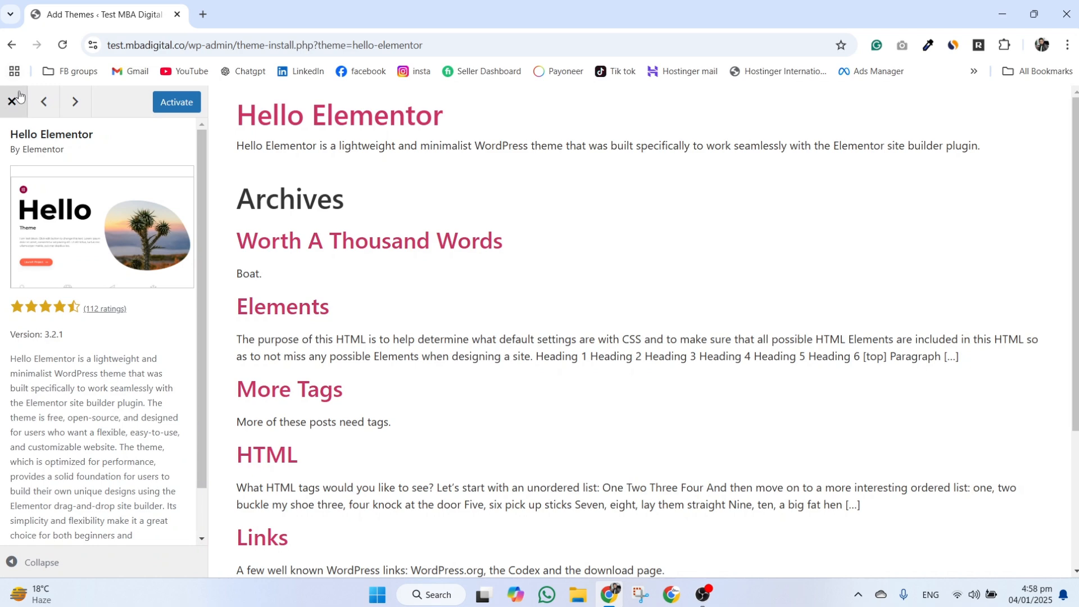
click(11, 101)
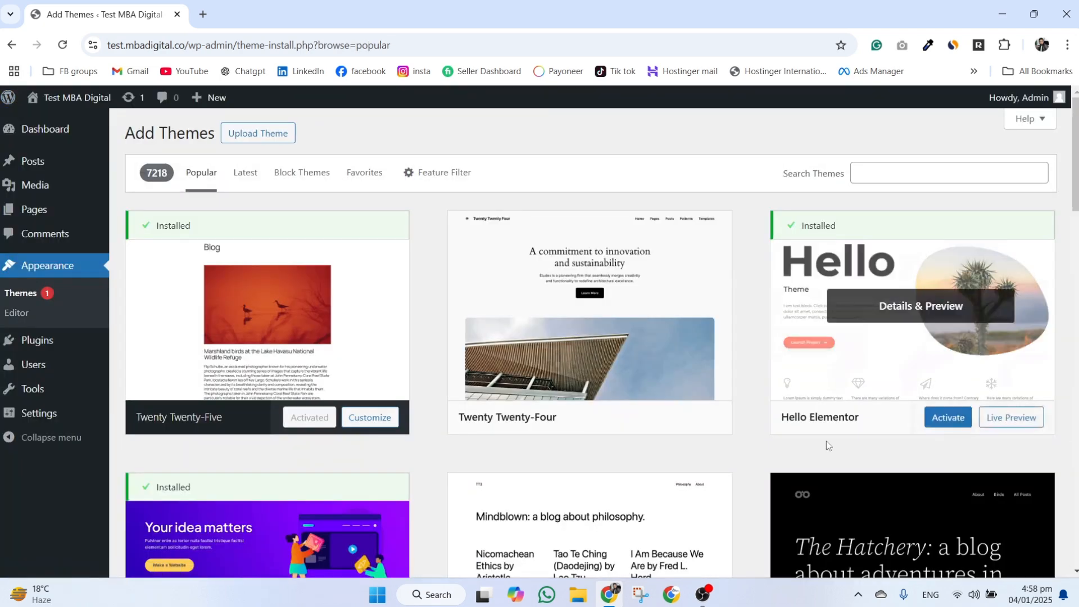
click(946, 419)
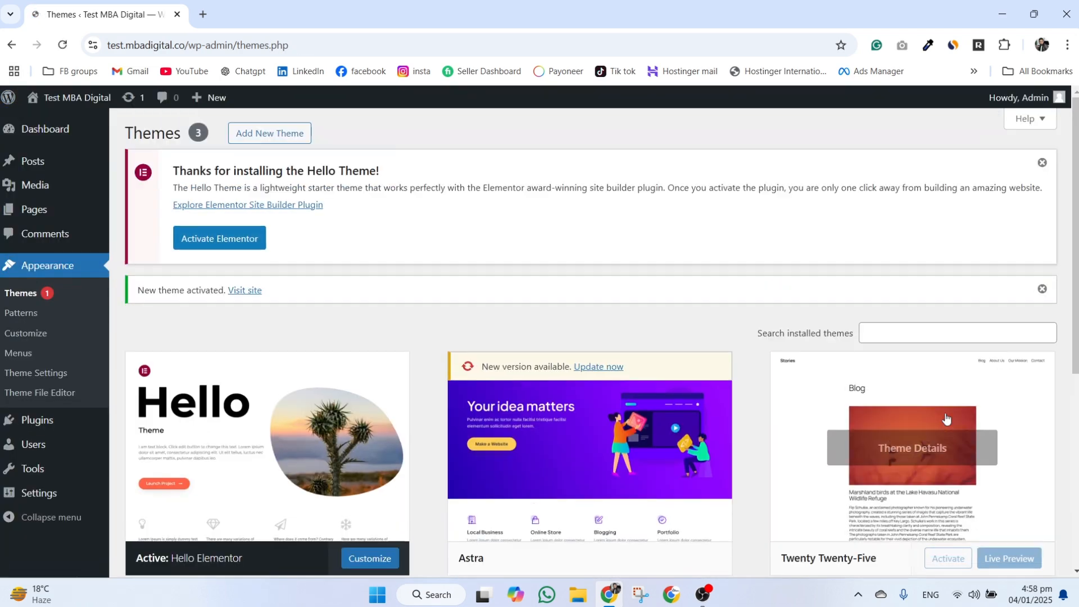
click(35, 427)
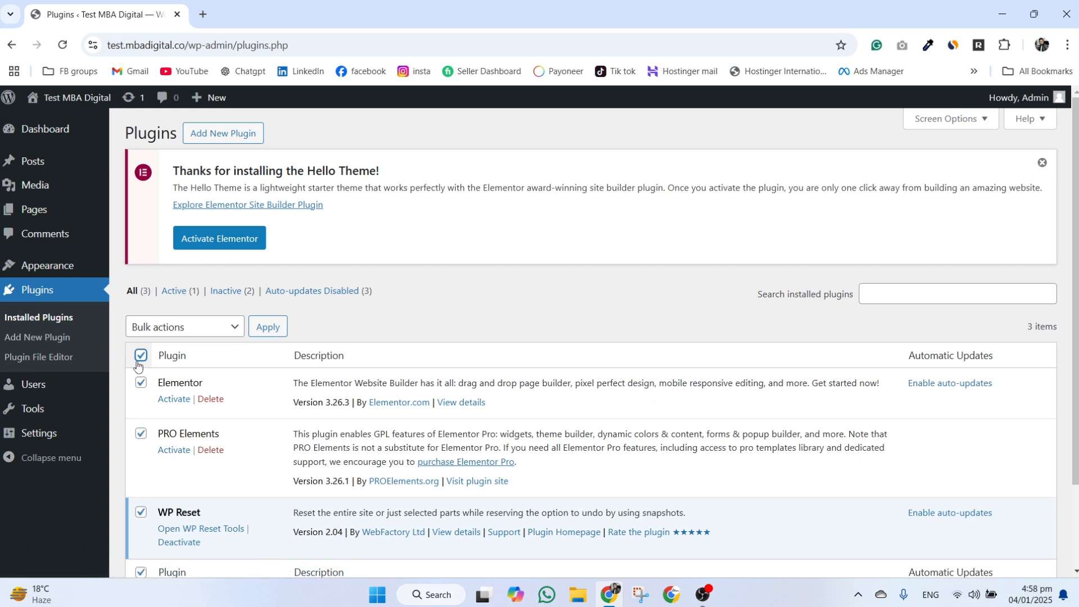
Activate Elementor and PRO Elements together using the Activate bulk action.
click(166, 333)
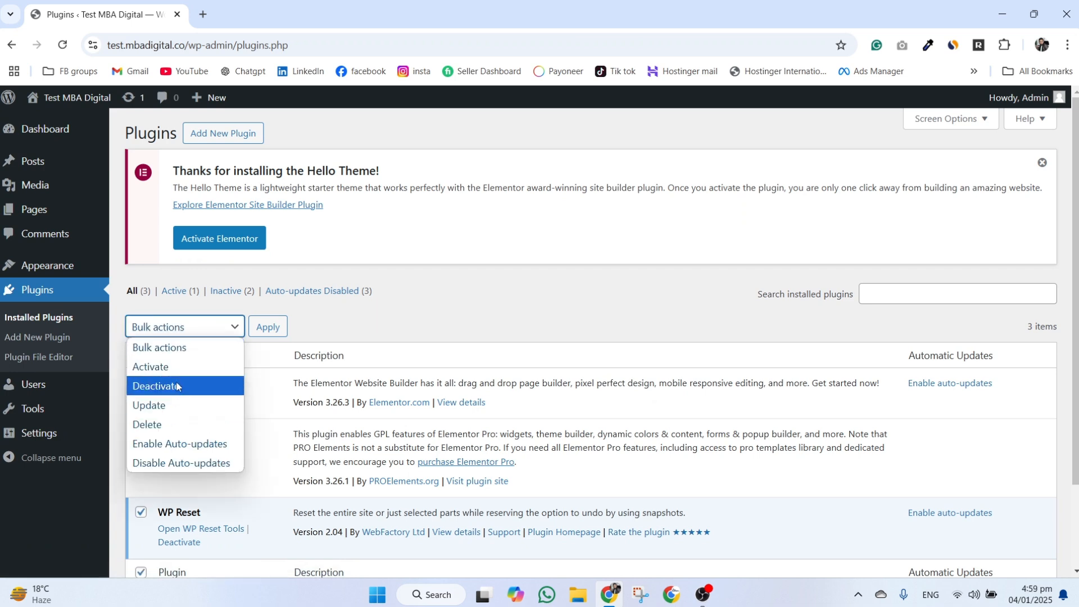
click(174, 368)
click(278, 329)
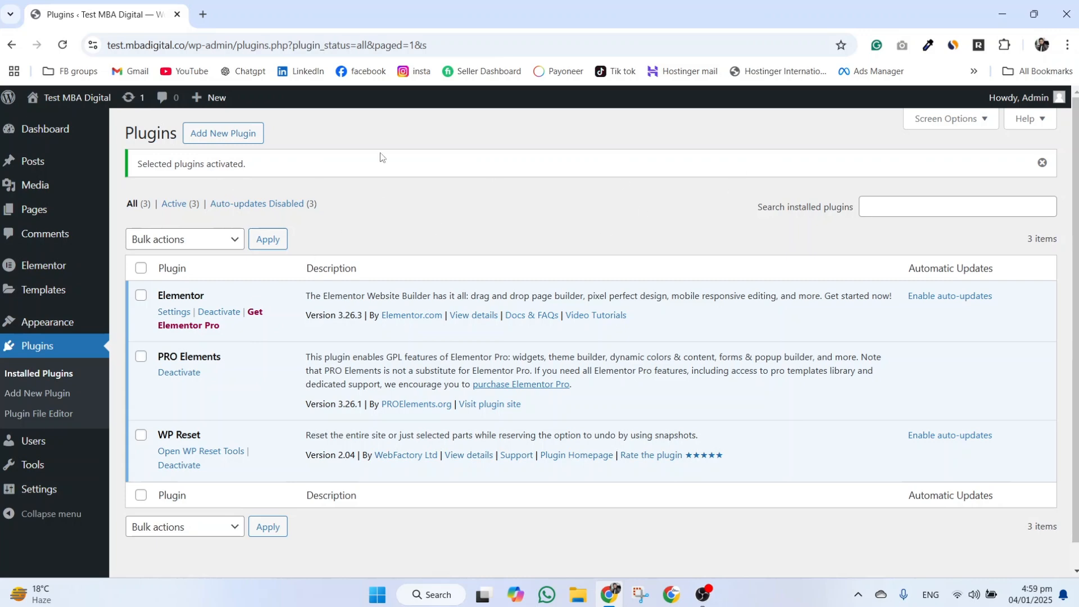
Search the plugin directory for 'envato', then install and activate Envato Elements.
click(221, 133)
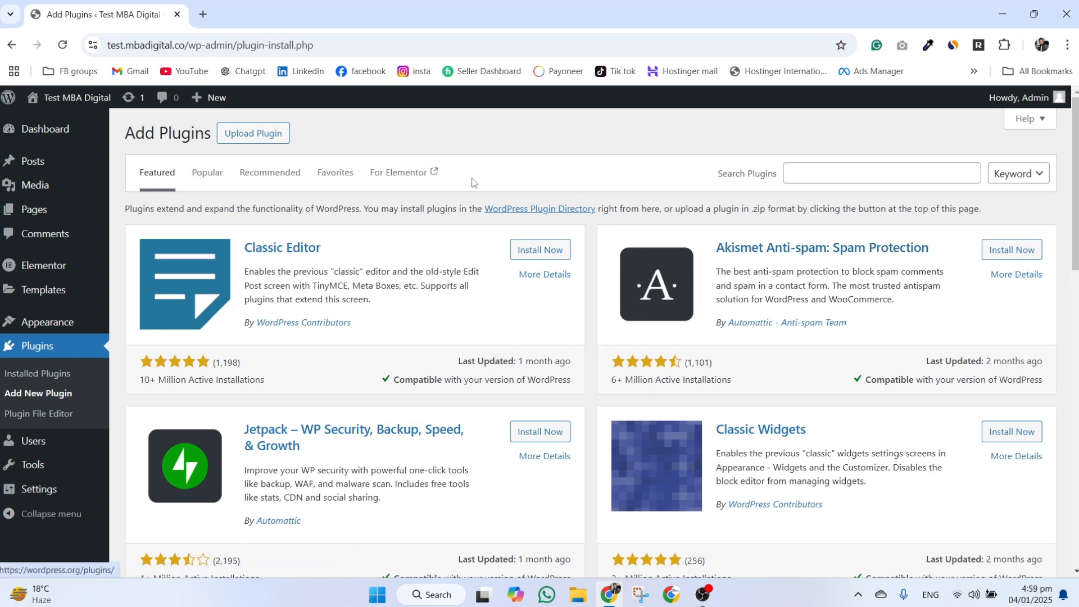
click(842, 175)
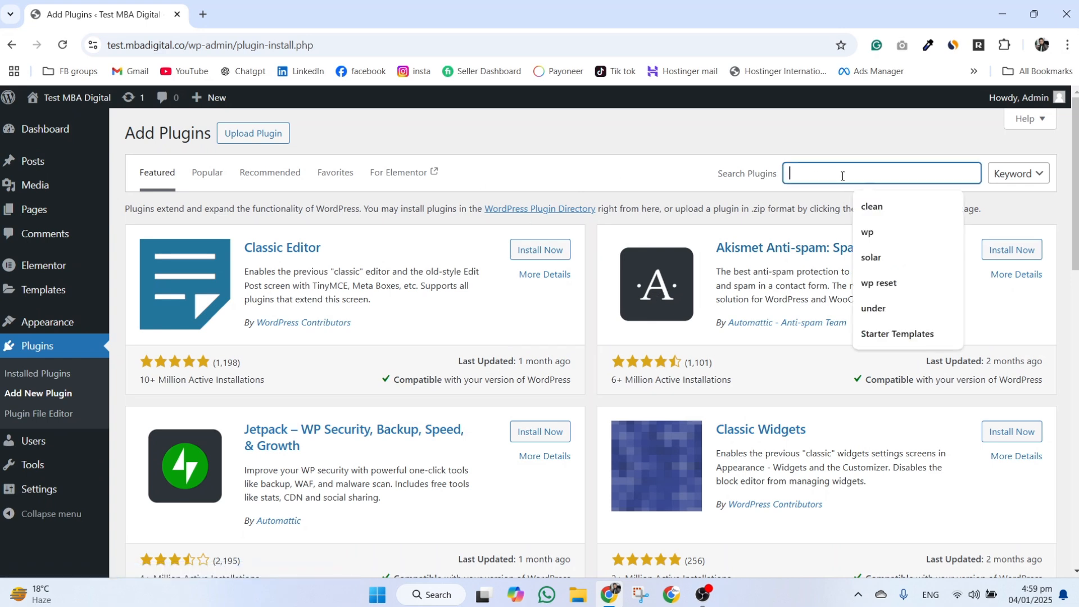
text(enva)
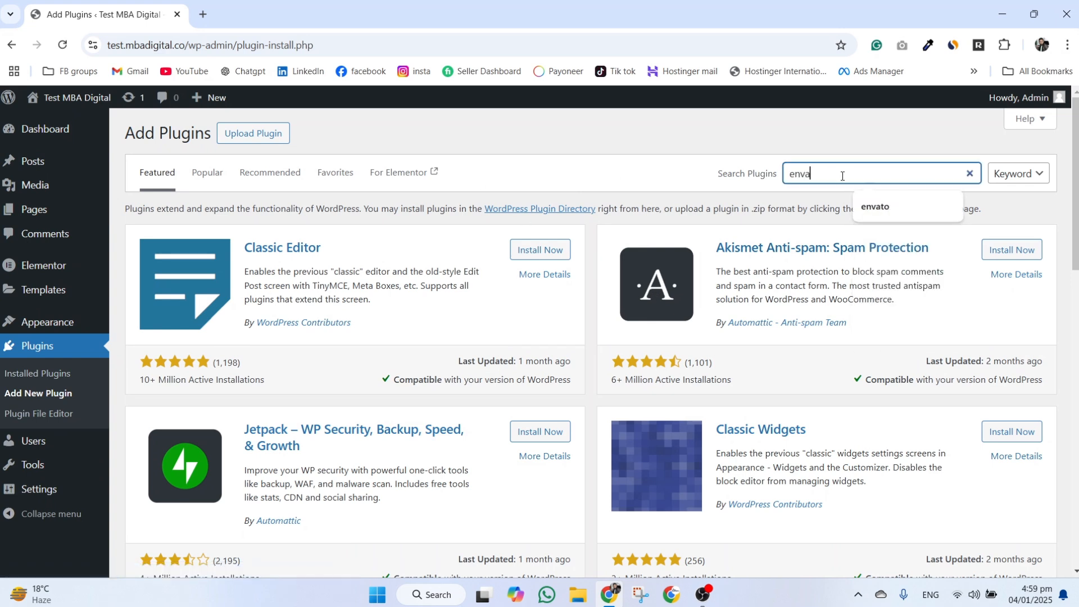
text(to)
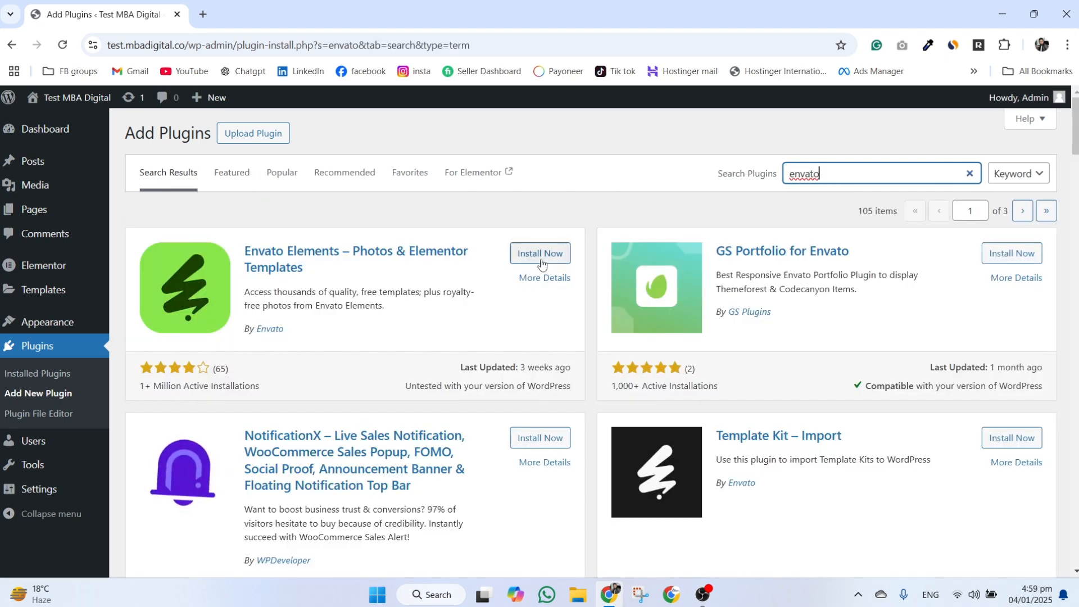
click(546, 257)
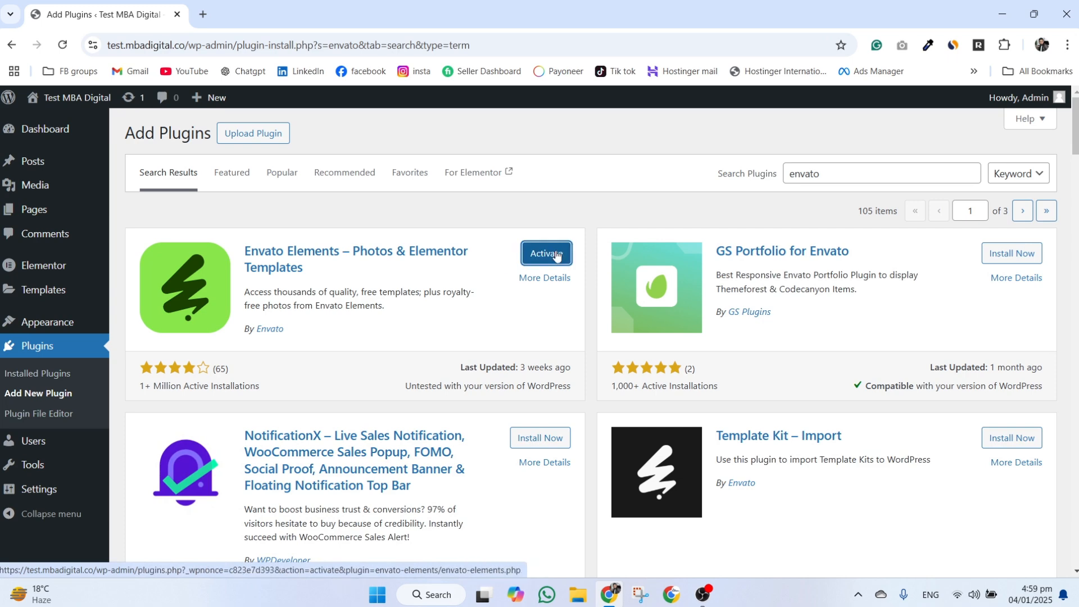
click(556, 254)
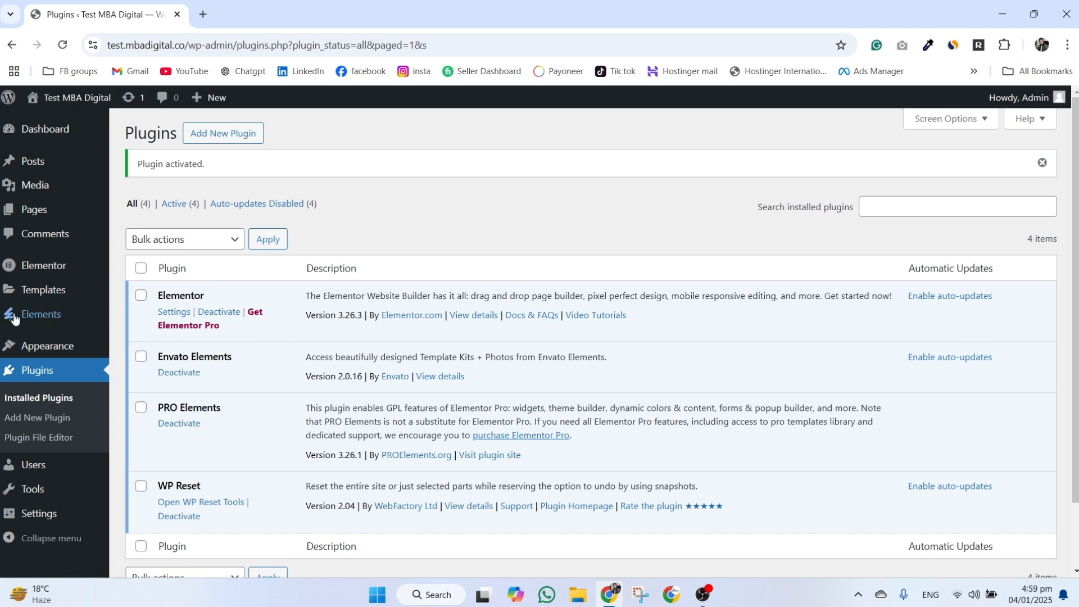
mouse_move(28, 315)
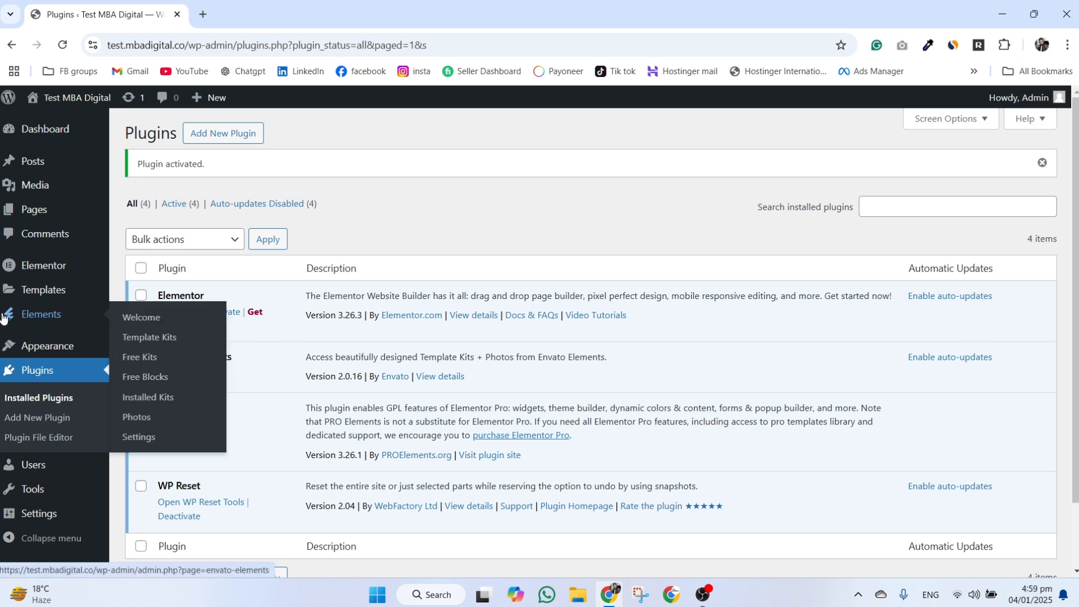
Upload the pawparadise template kit ZIP from Elements > Installed Kits.
click(158, 399)
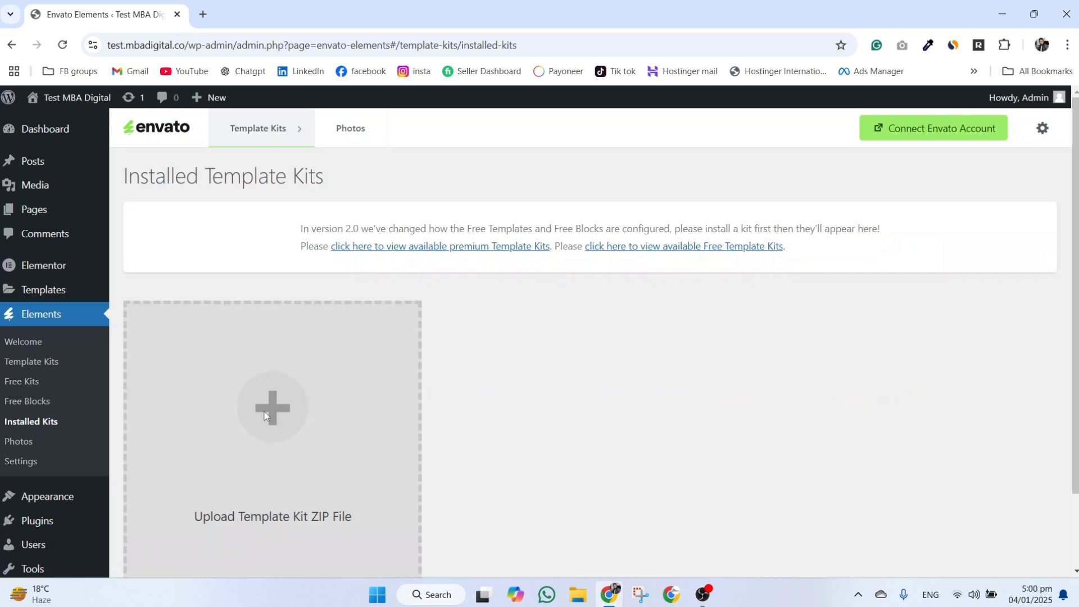
scroll(265, 411, down, 2)
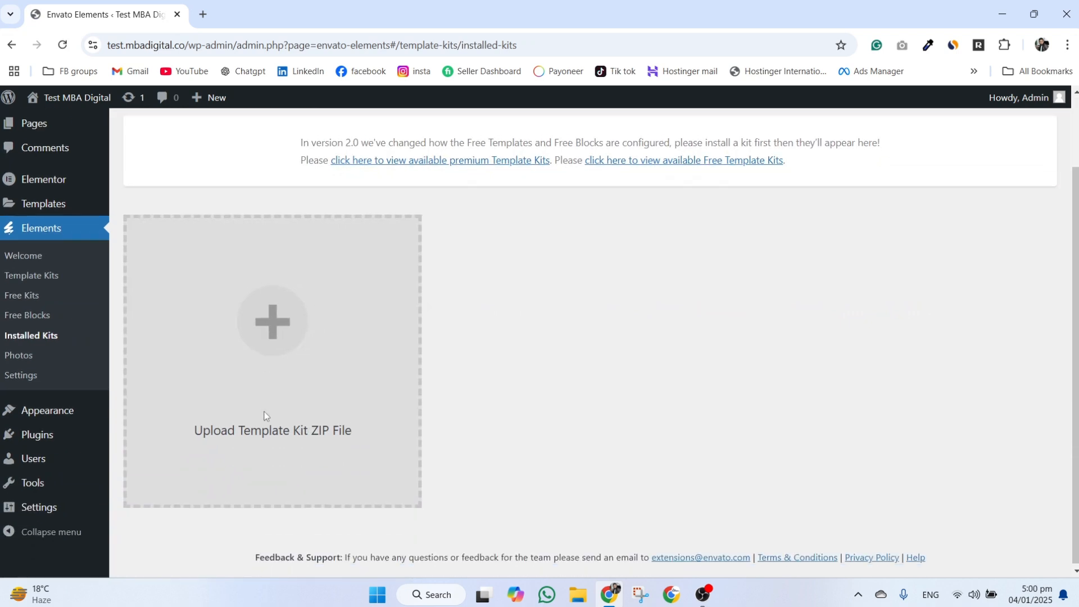
click(284, 309)
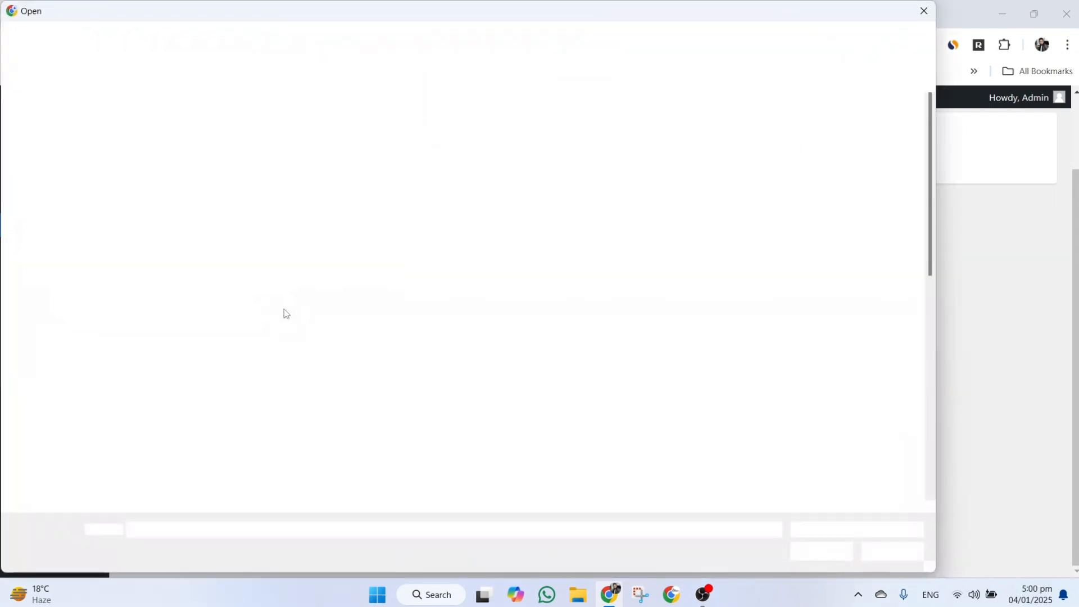
click(206, 111)
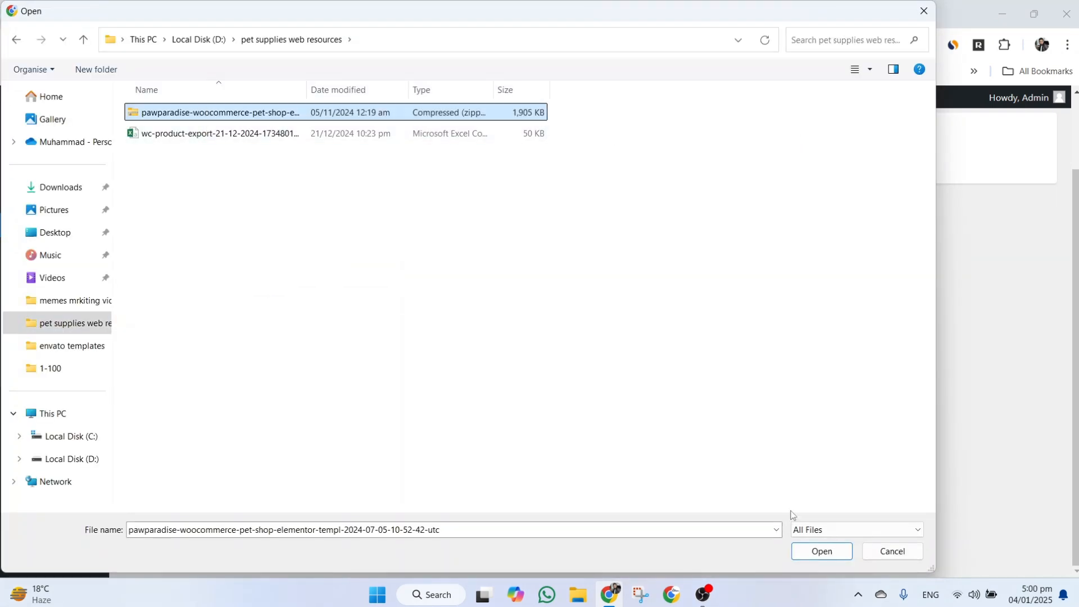
click(817, 553)
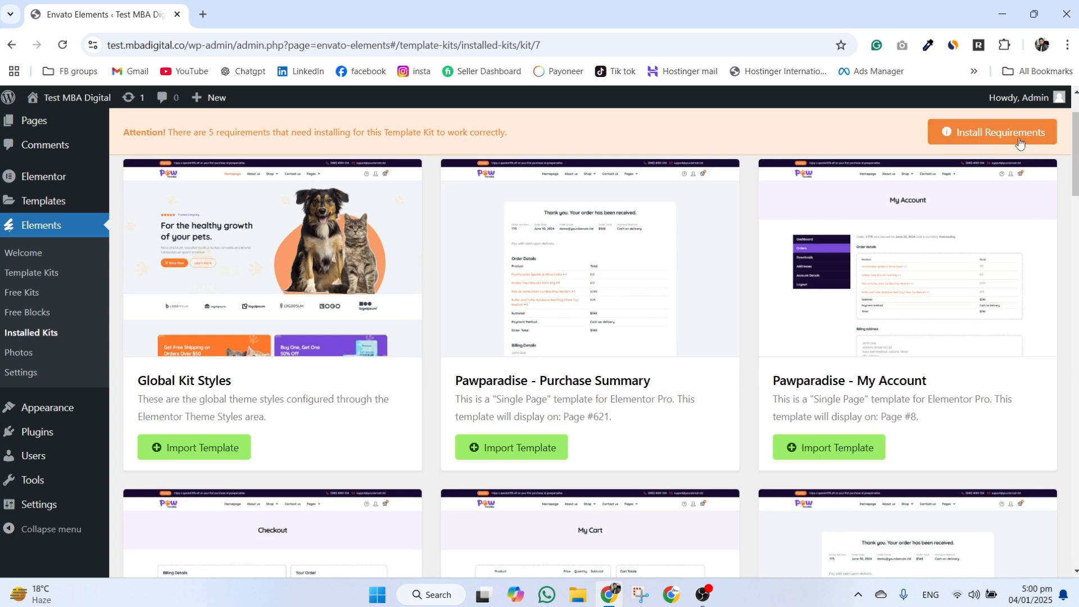
Install ElementsKit Lite, Skyboot icons, WooCommerce and Elementor defaults, then close the summary.
click(970, 136)
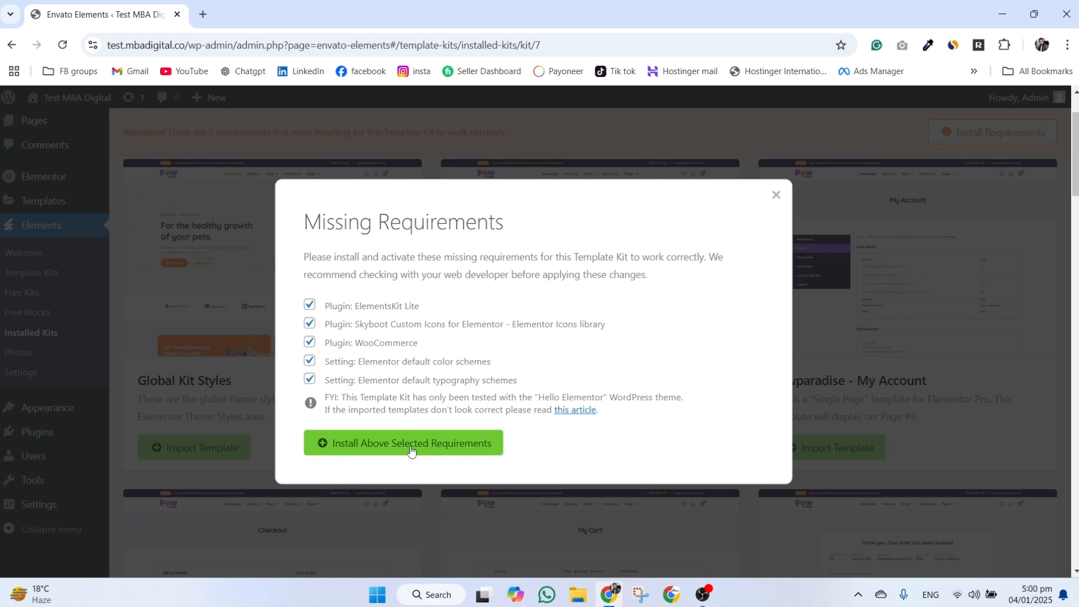
click(373, 439)
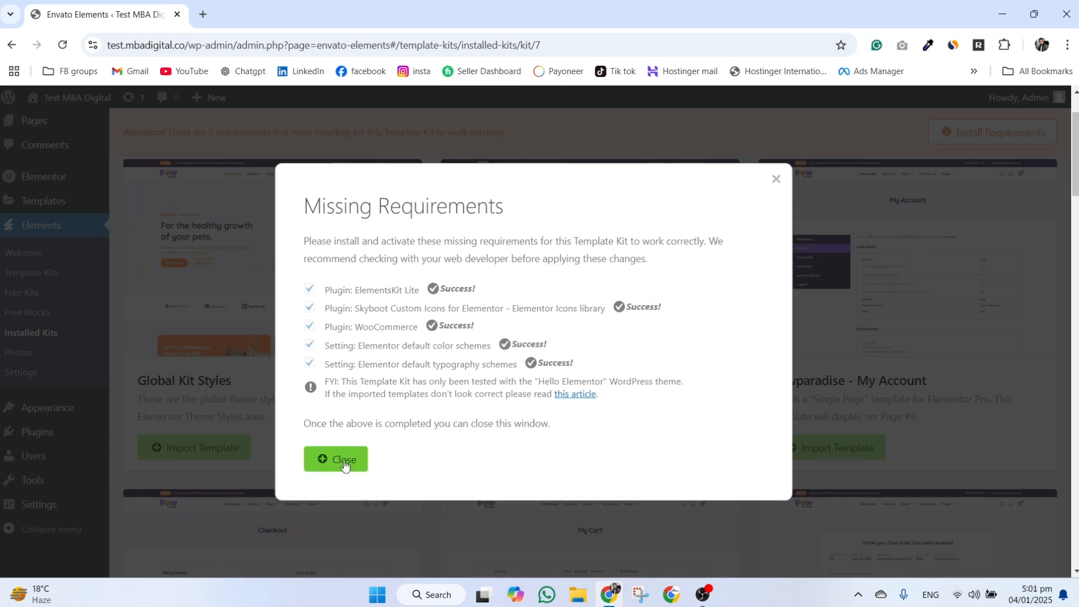
click(344, 465)
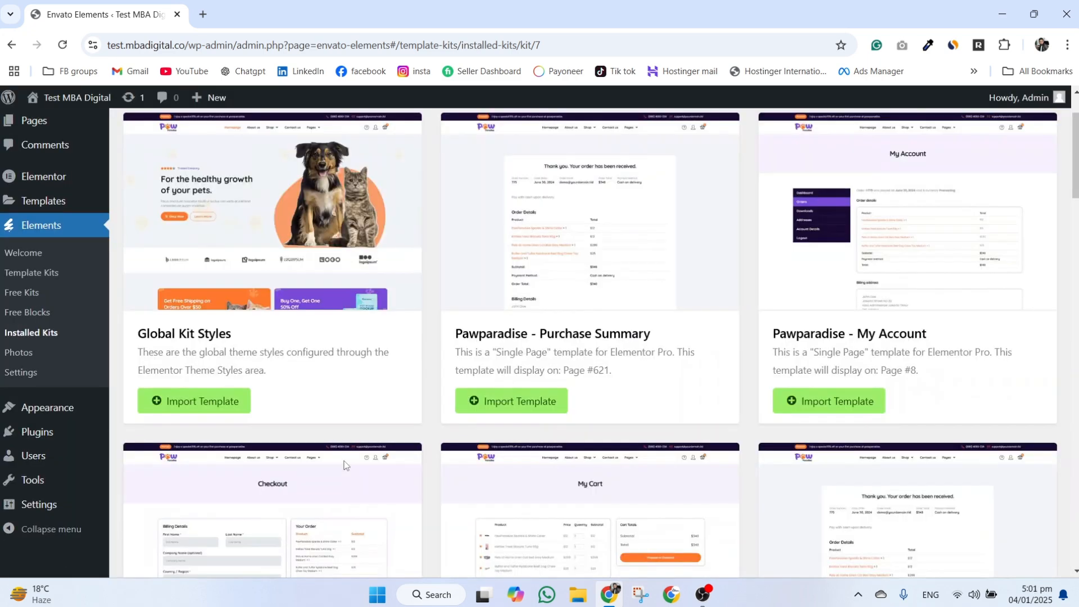
scroll(378, 307, up, 2)
scroll(378, 307, up, 1)
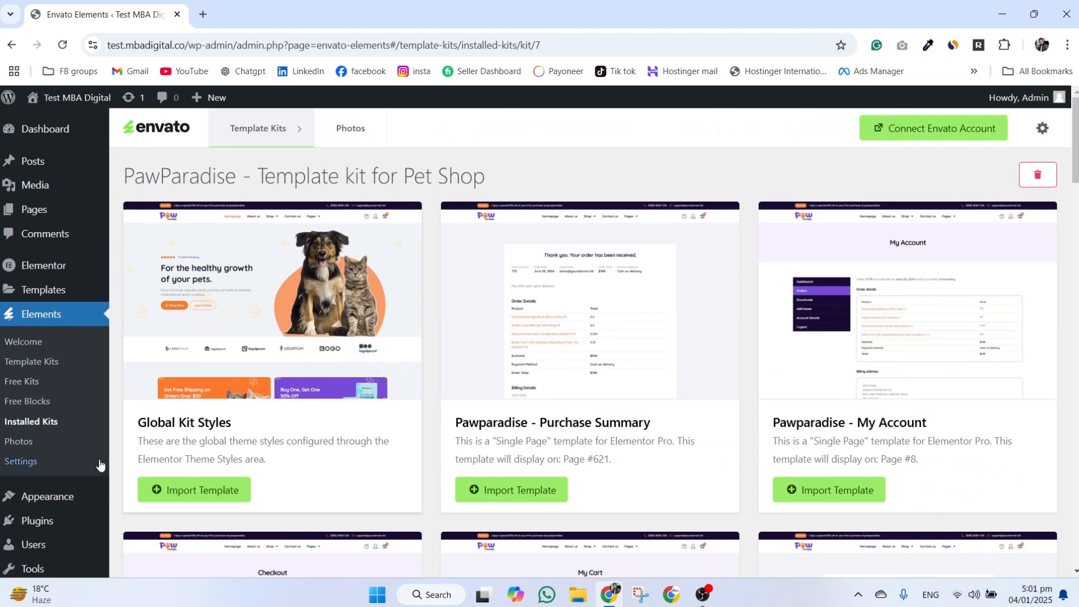
Import the Global Kit Styles, Purchase Summary, My Account, Cart and Checkout templates.
click(214, 500)
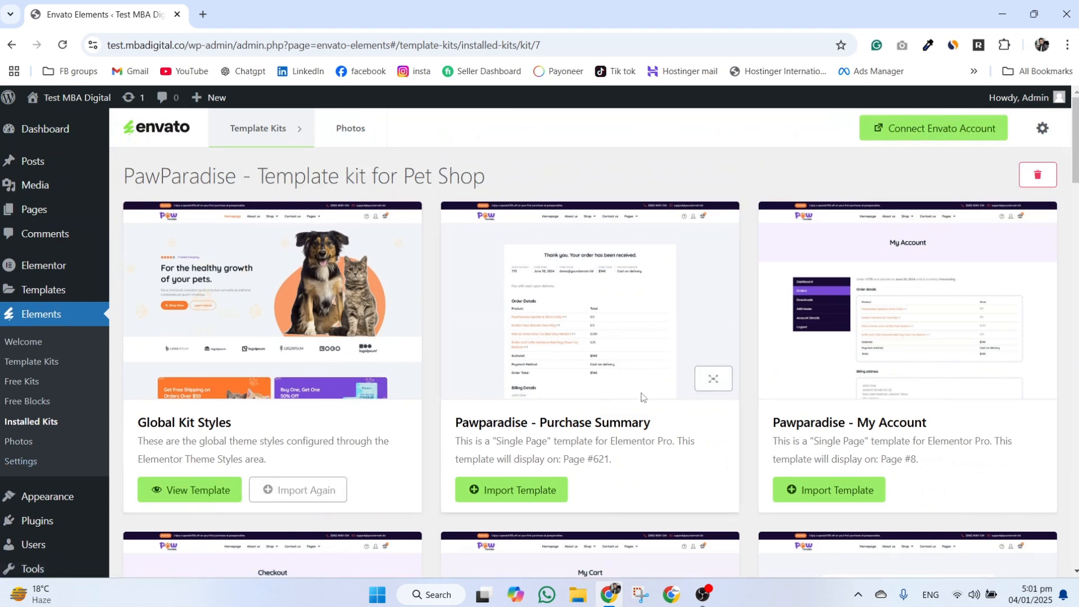
click(525, 497)
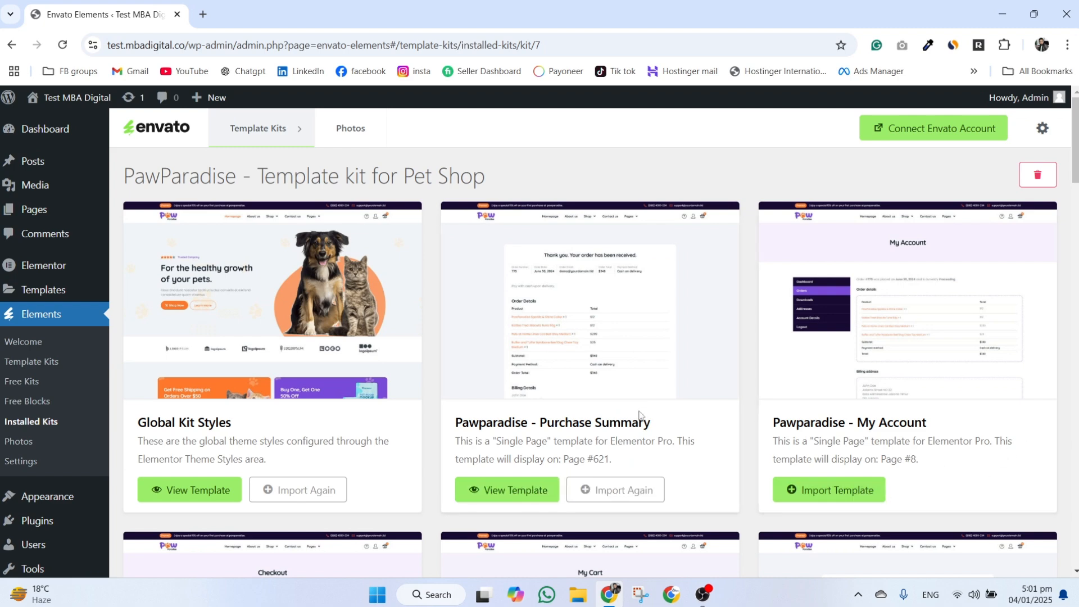
click(818, 488)
scroll(818, 487, down, 5)
scroll(819, 486, down, 2)
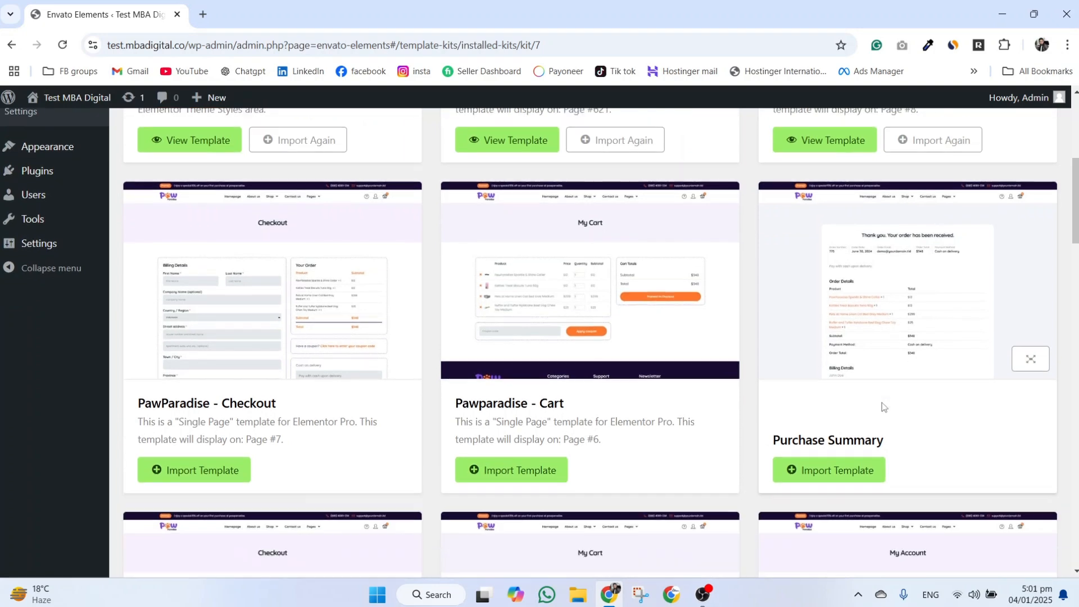
click(487, 447)
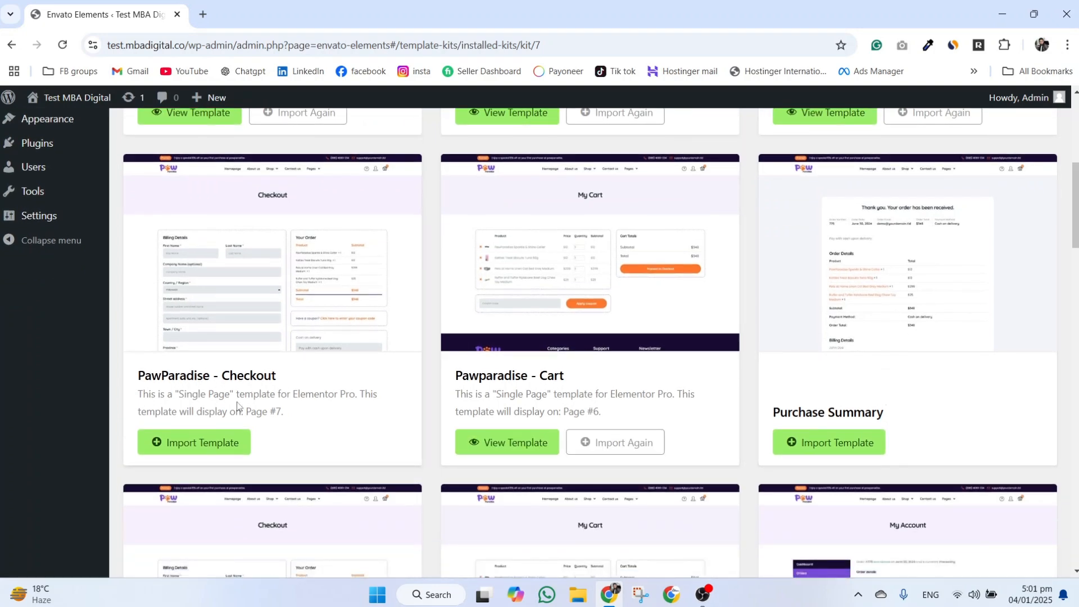
click(194, 442)
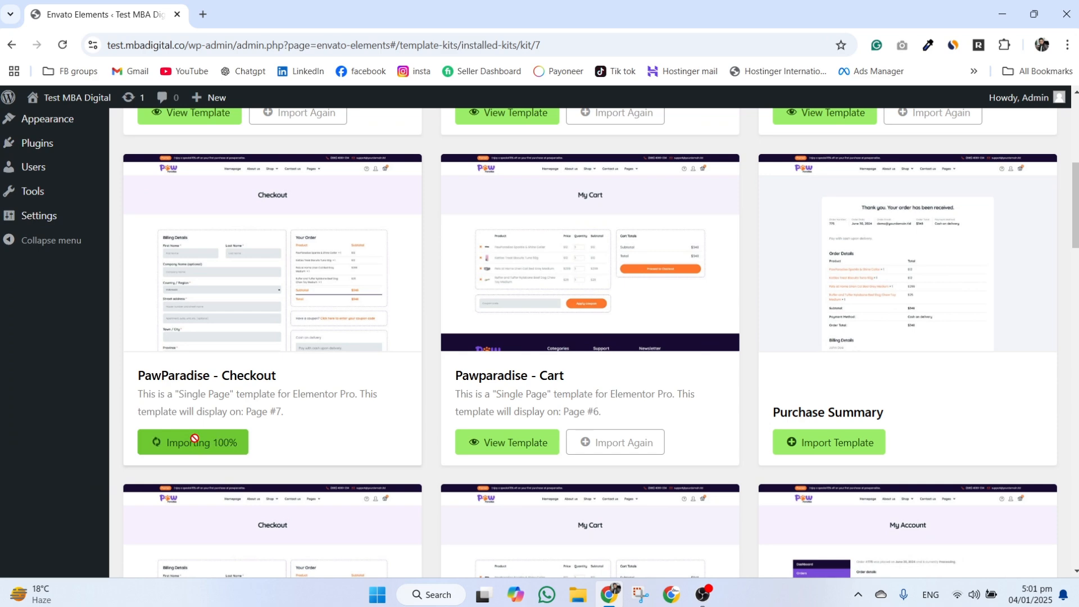
Import the About us, Homepage and Contact us templates.
scroll(744, 414, down, 5)
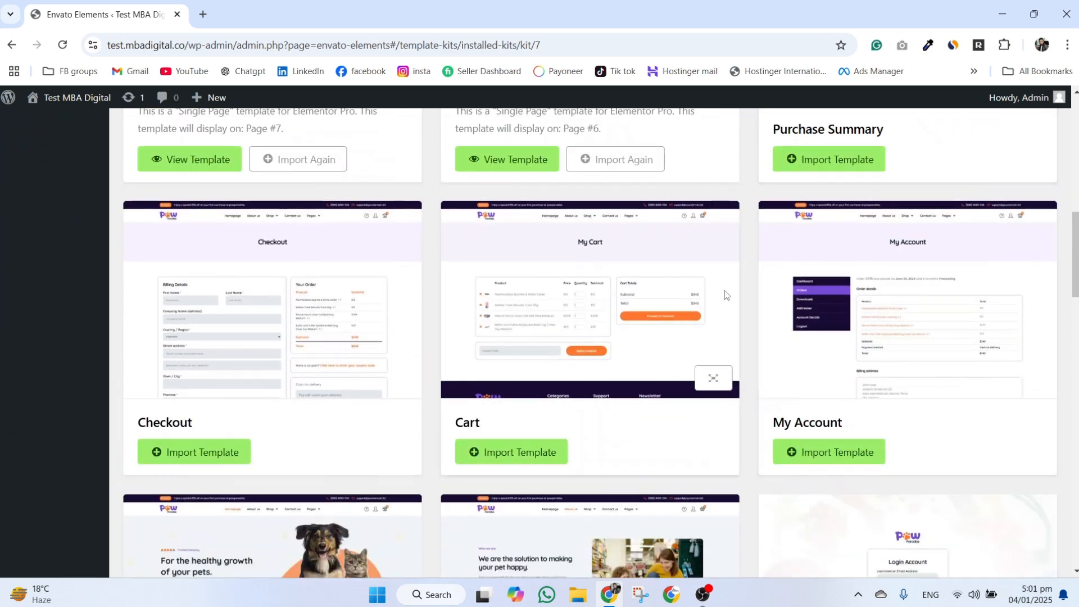
scroll(696, 361, down, 5)
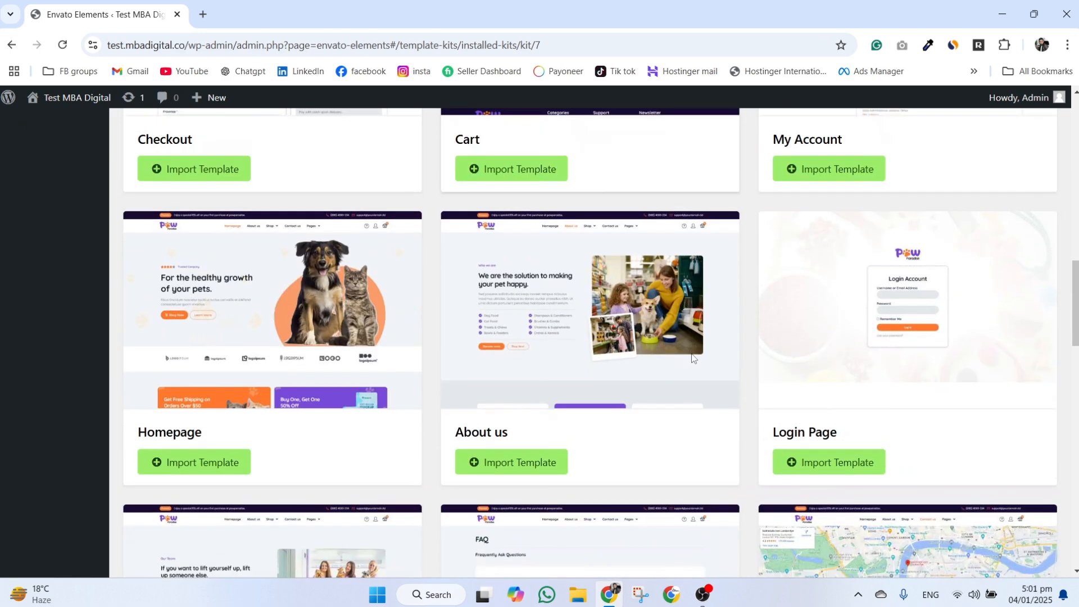
click(511, 464)
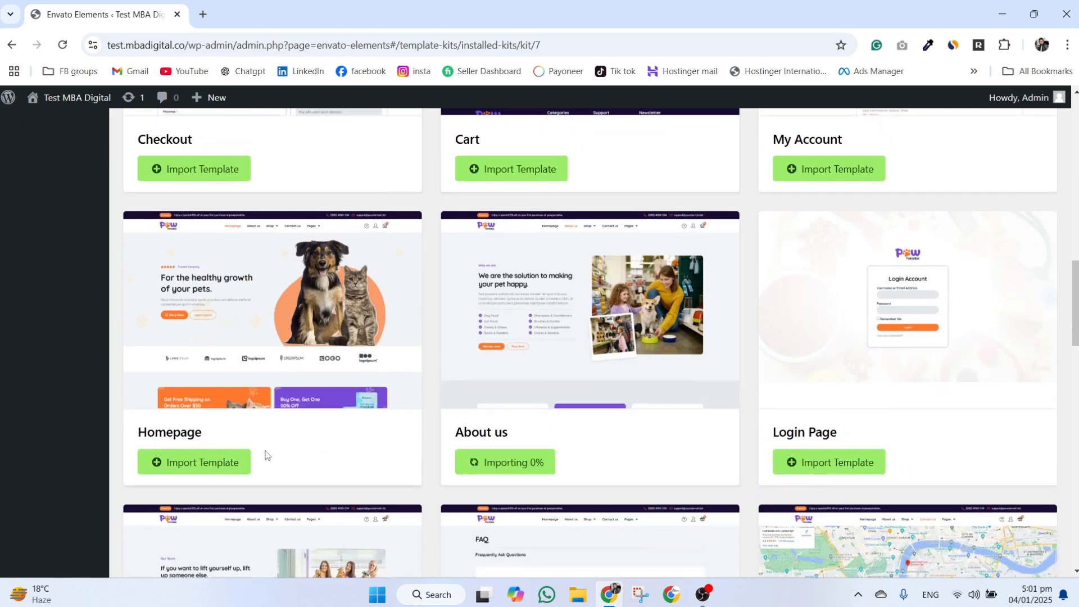
click(202, 458)
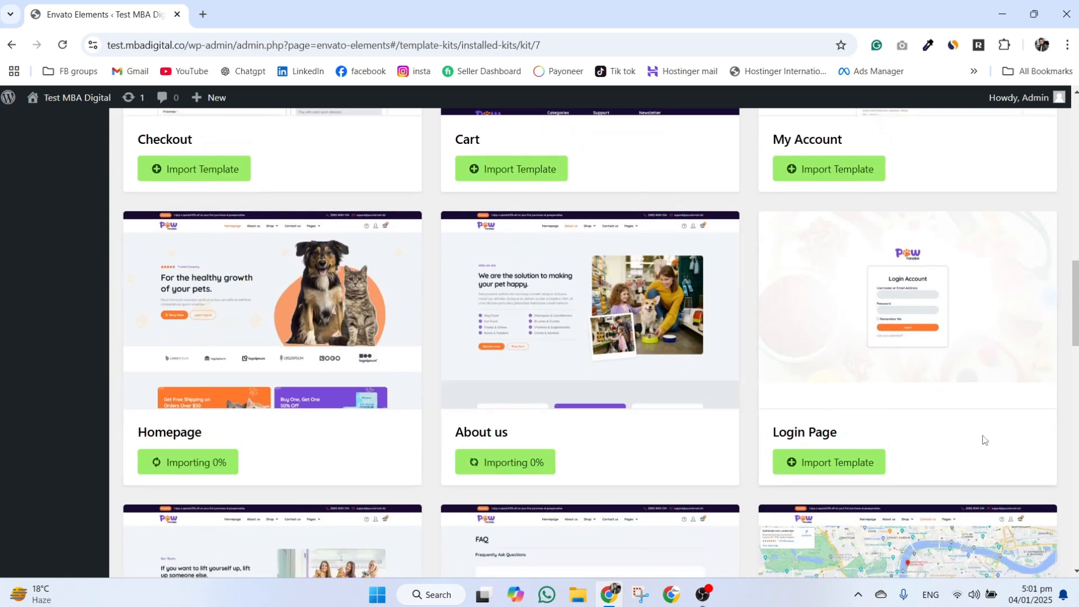
scroll(983, 434, down, 3)
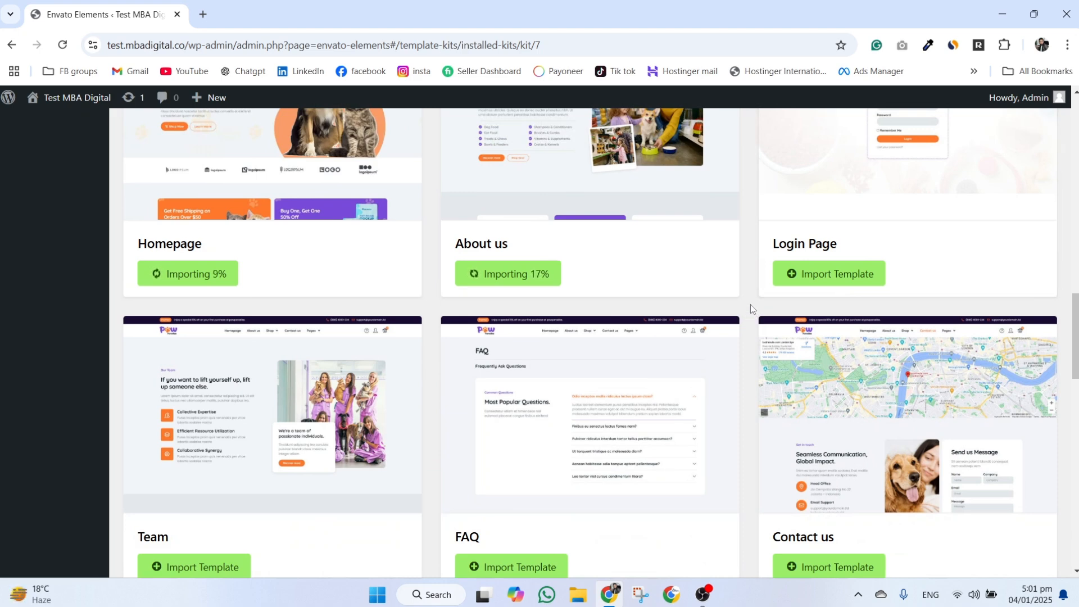
scroll(753, 302, down, 1)
scroll(752, 298, down, 3)
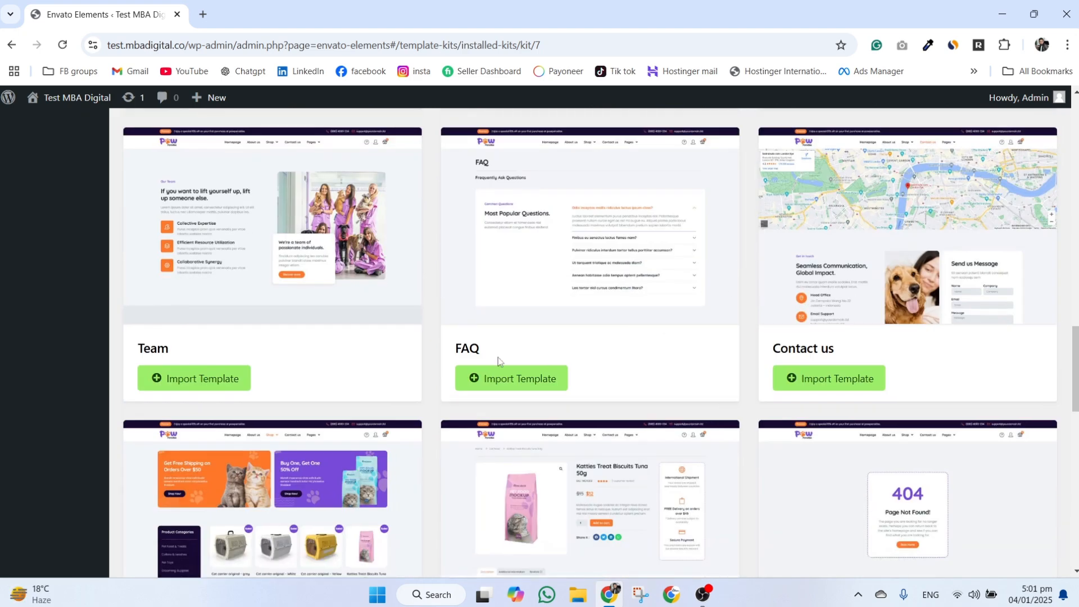
click(836, 384)
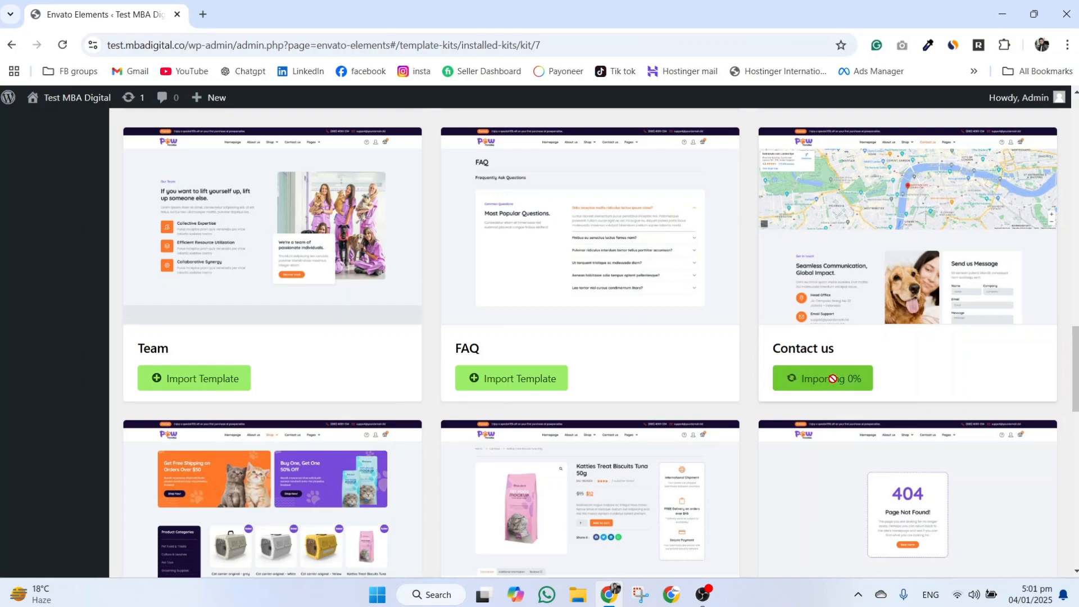
Import the Single Product, Product Archive, Header and Footer templates.
scroll(712, 436, down, 5)
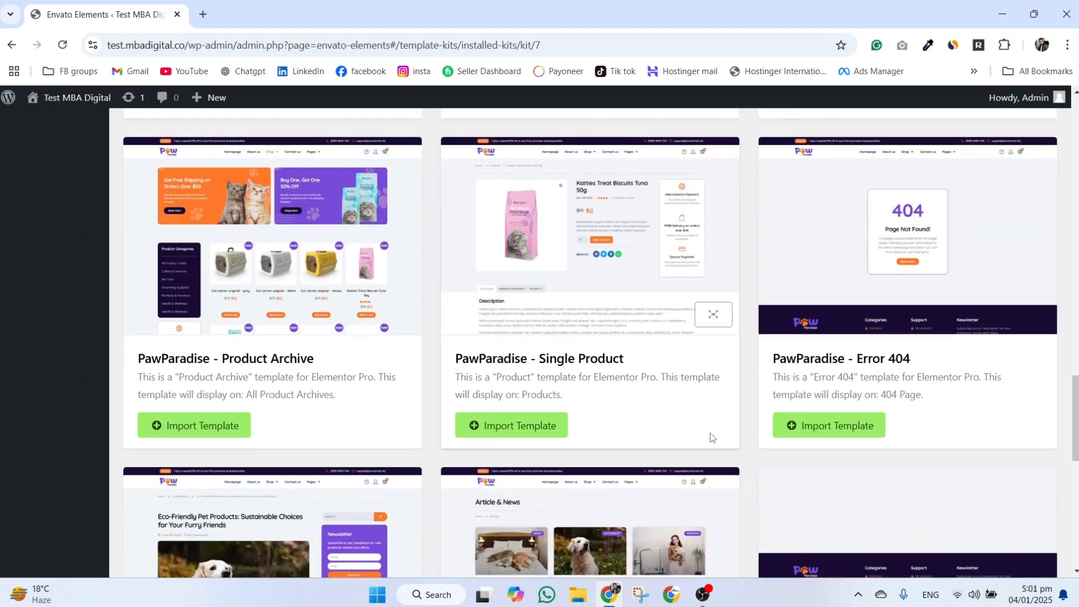
click(522, 425)
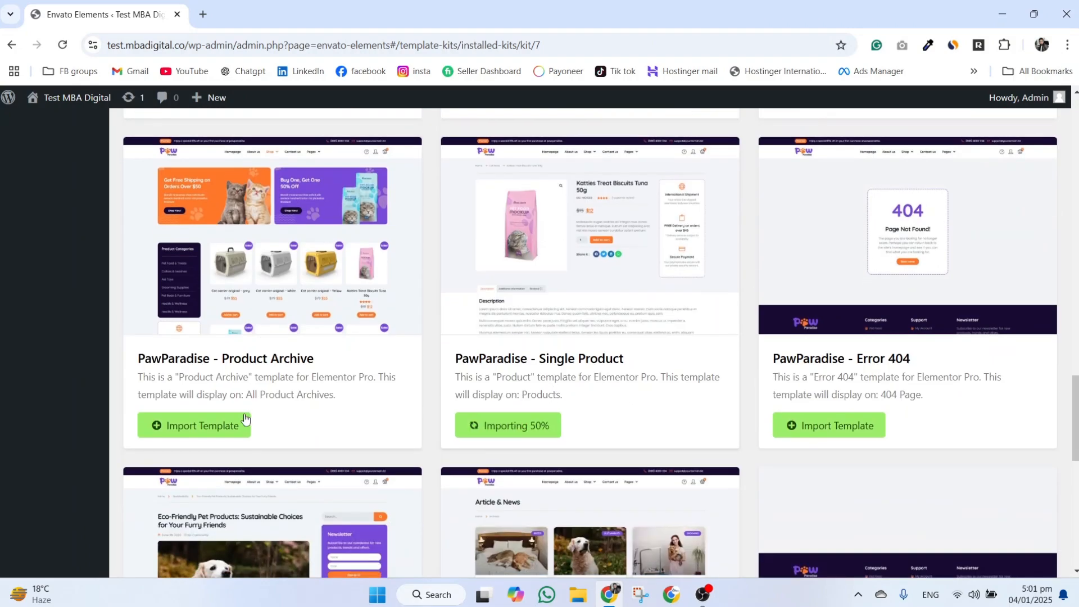
click(199, 426)
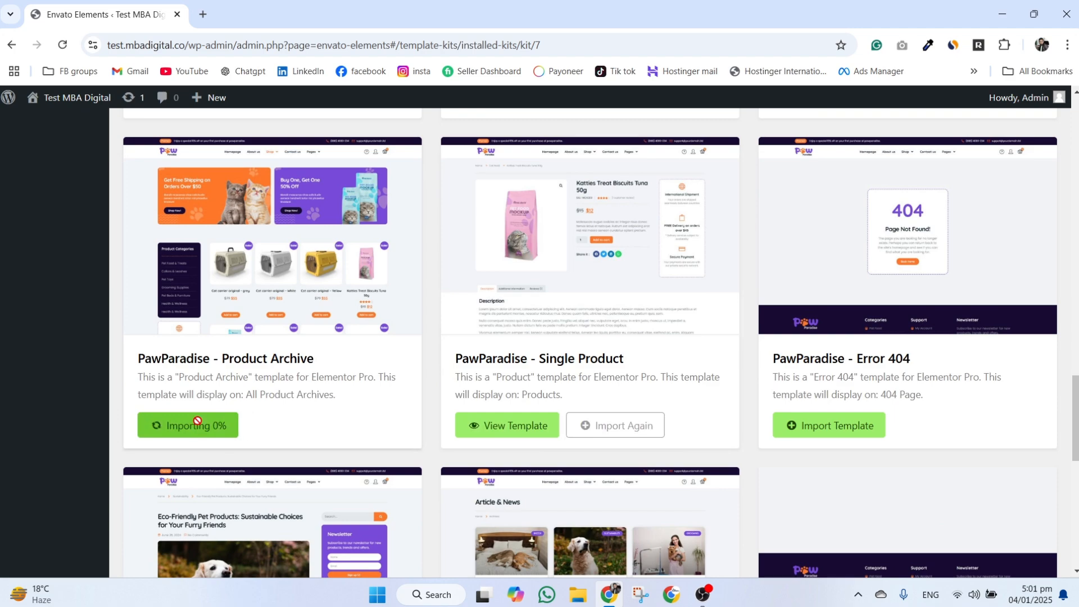
scroll(445, 368, down, 5)
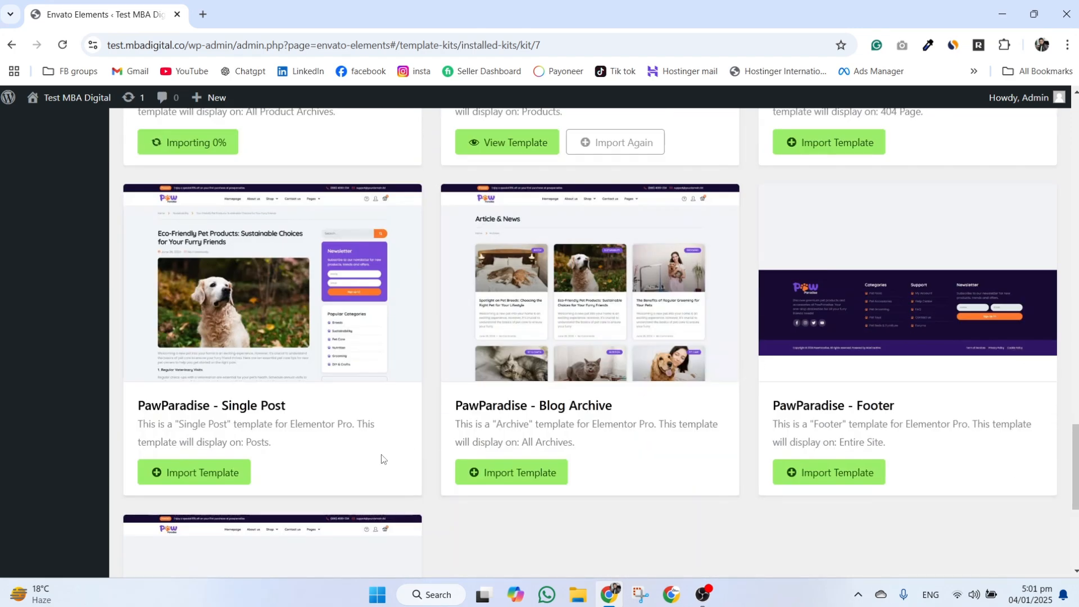
scroll(375, 441, down, 5)
click(219, 517)
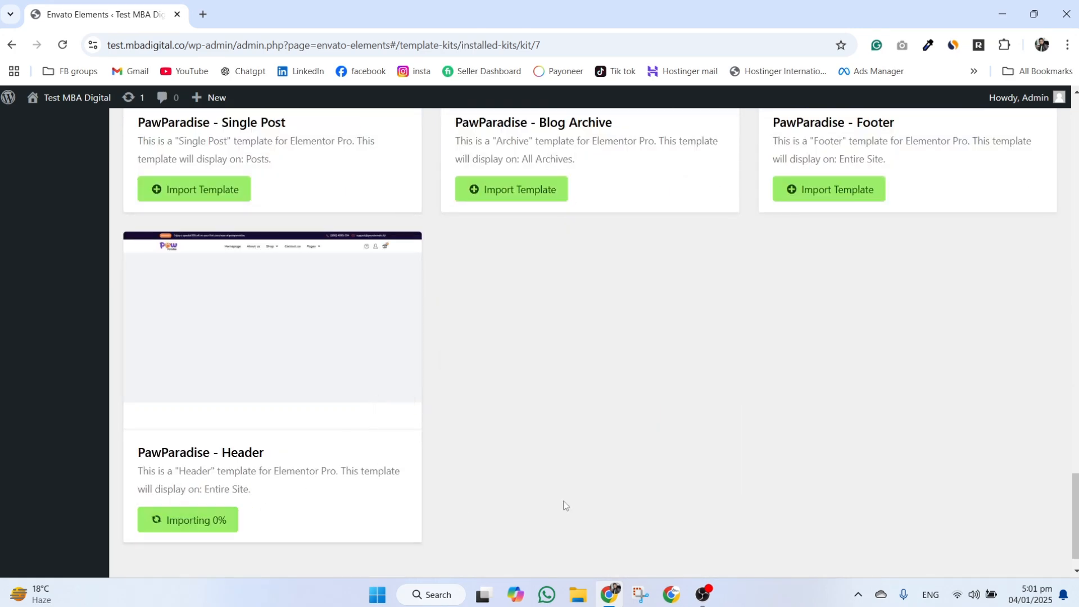
scroll(808, 462, up, 3)
click(872, 388)
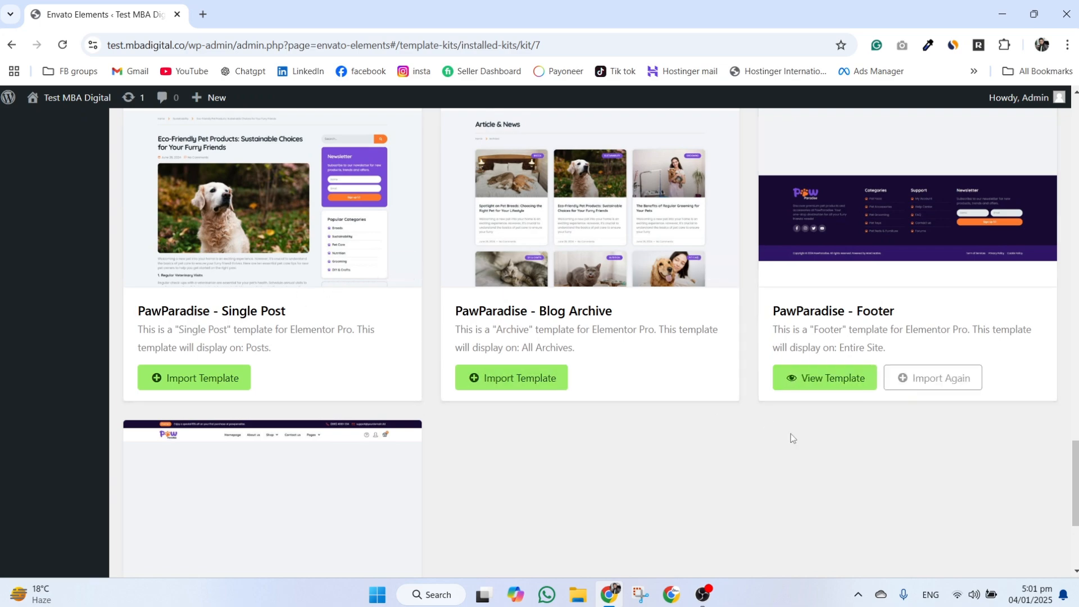
scroll(587, 393, up, 15)
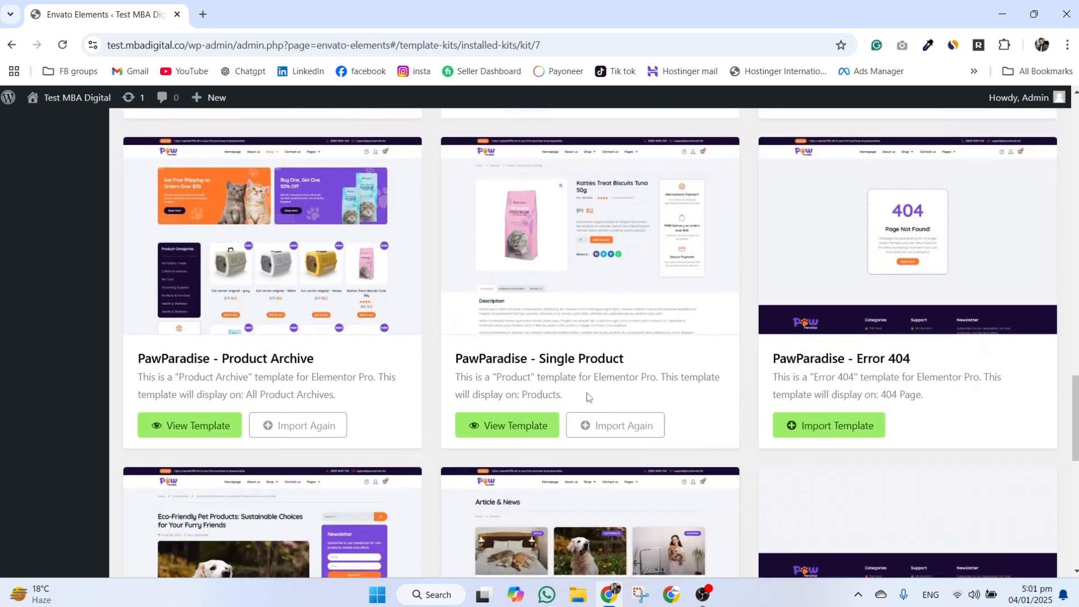
scroll(587, 393, up, 5)
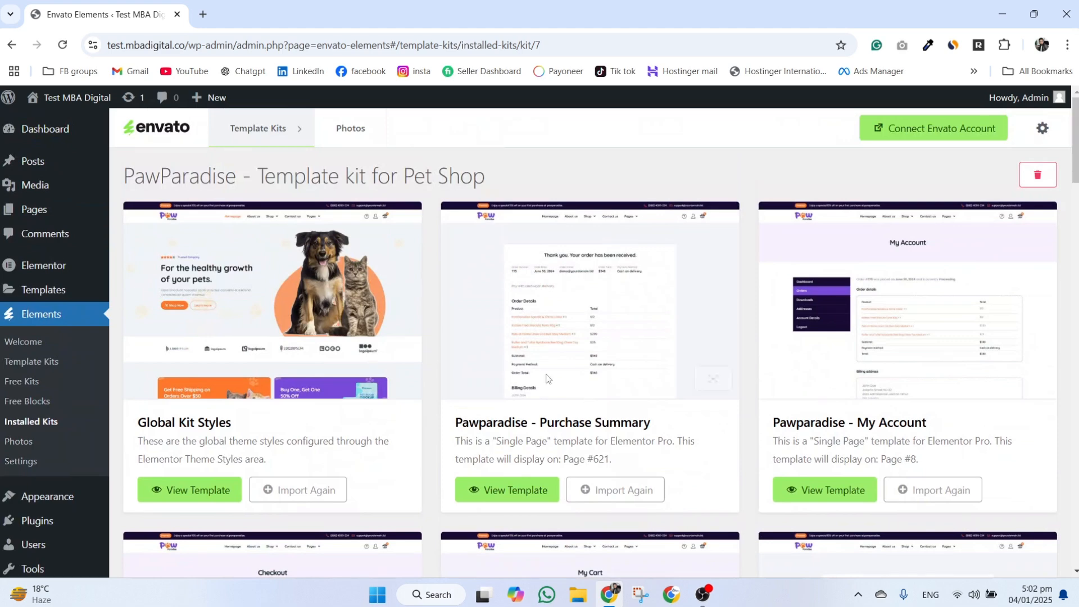
Go from the dashboard to the site's Pages list.
click(56, 134)
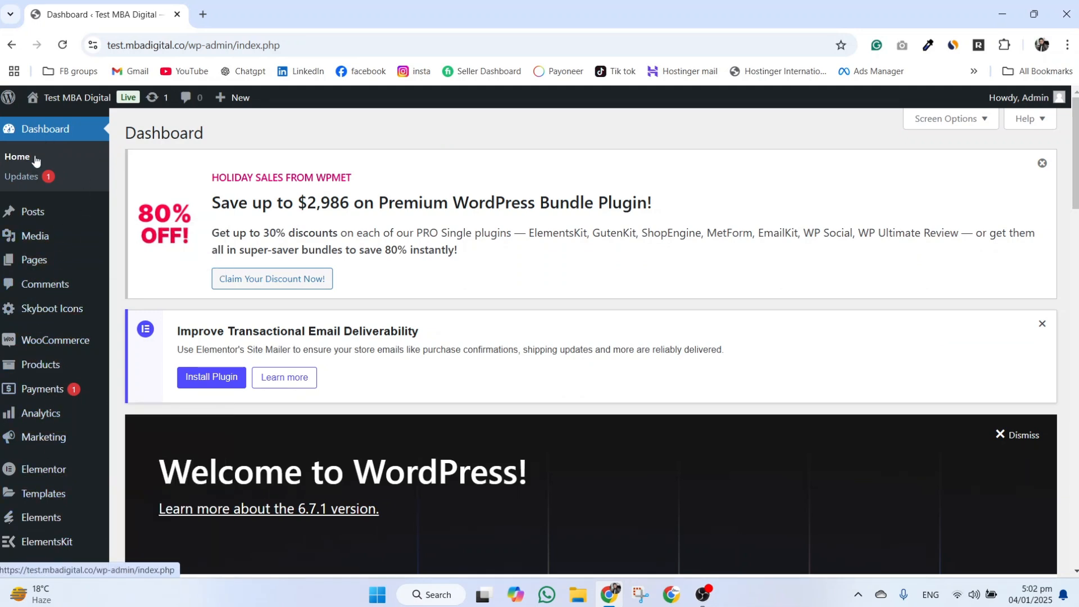
mouse_move(52, 264)
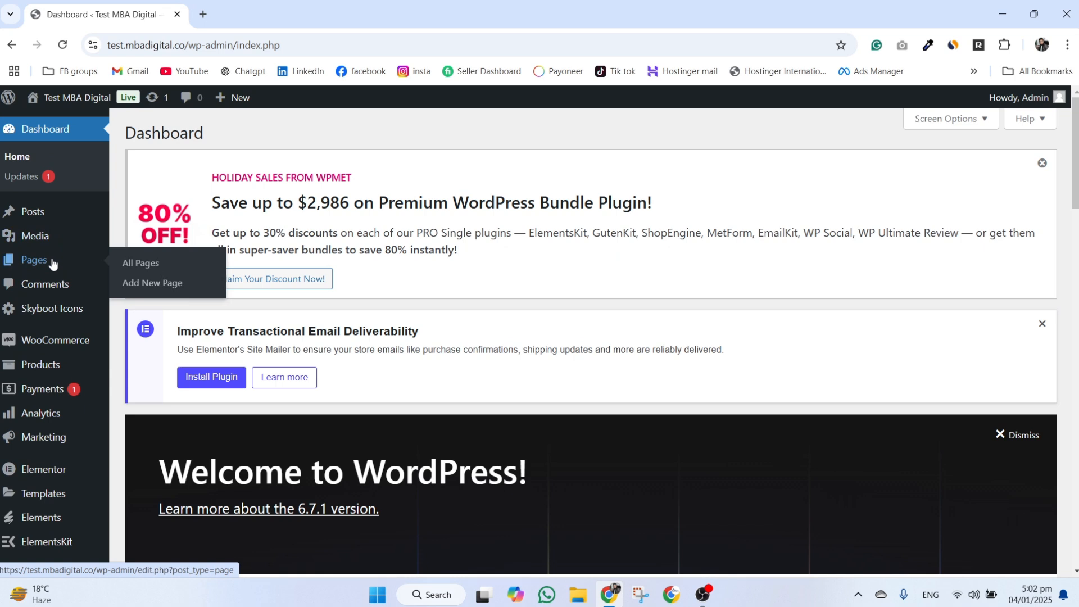
click(52, 264)
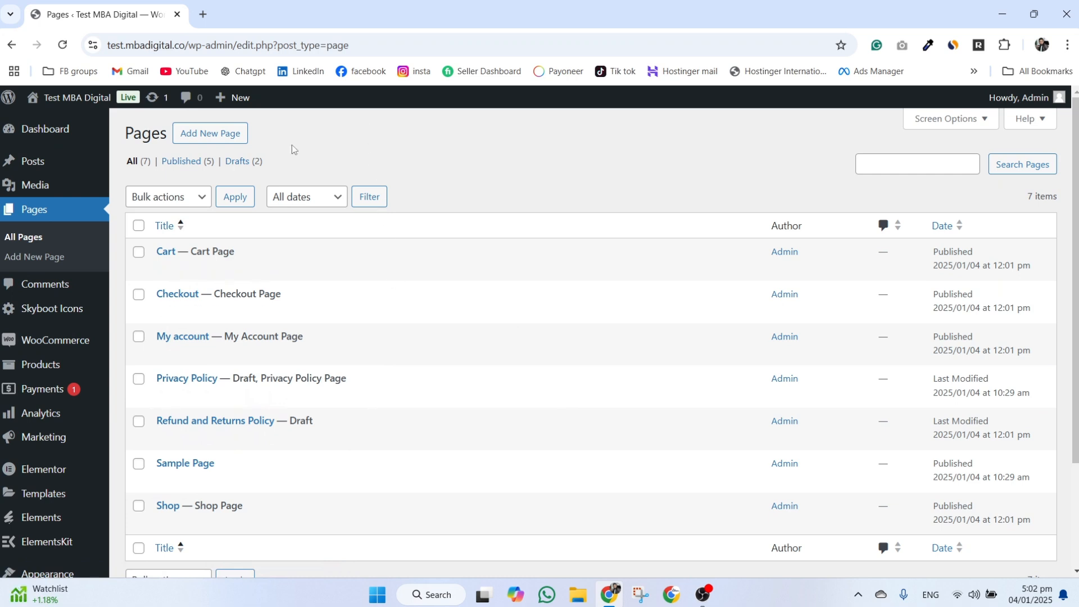
Start three new blank pages, each in its own background tab.
middle_click(219, 142)
middle_click(222, 136)
middle_click(226, 131)
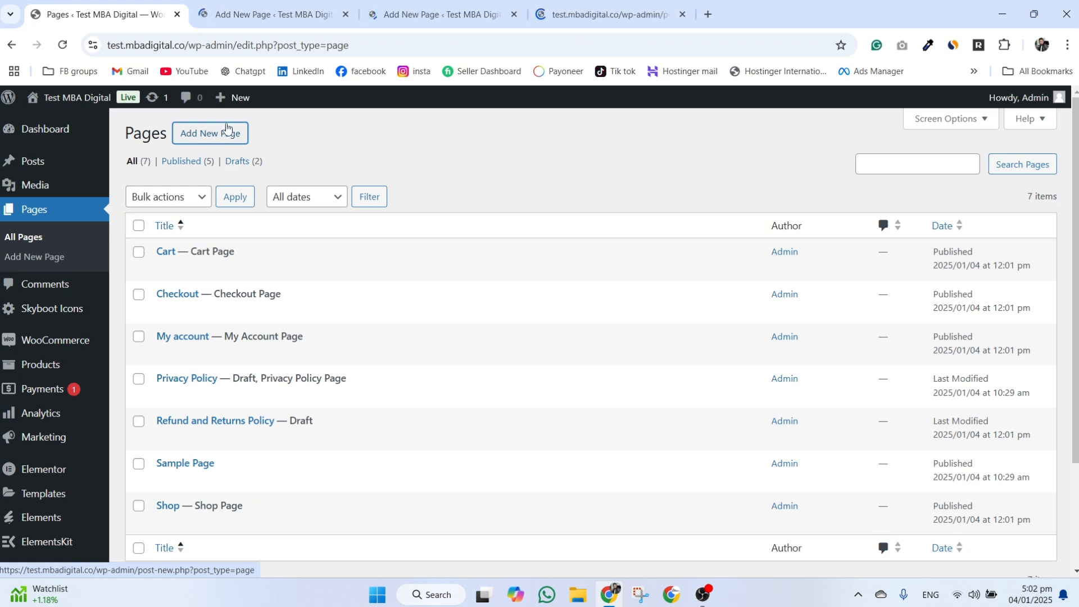
Title the first new page 'Home', give it the Elementor Full Width template, and publish it.
click(230, 3)
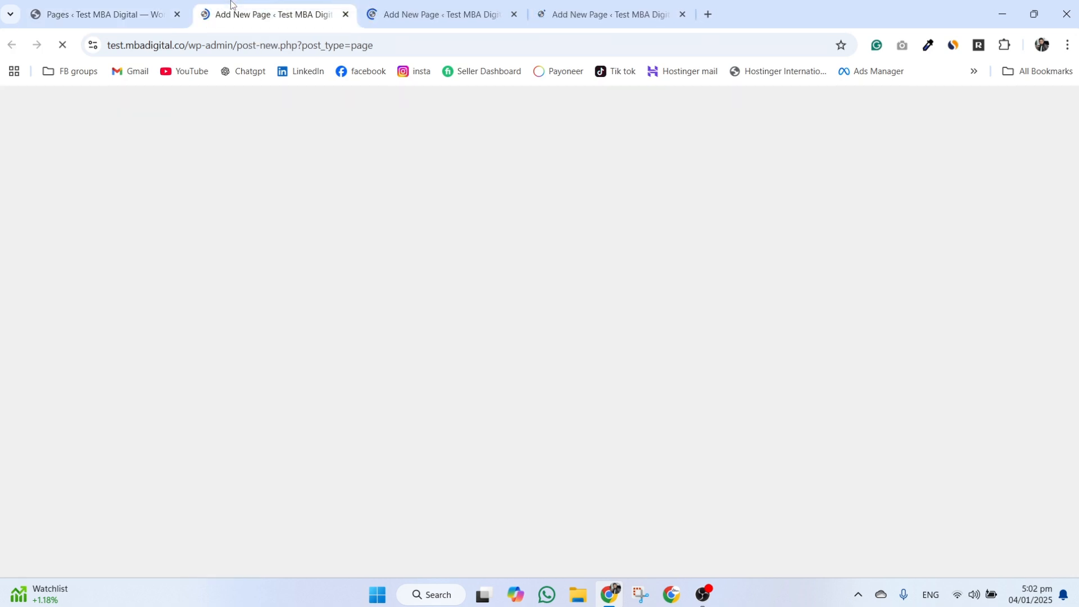
click(472, 10)
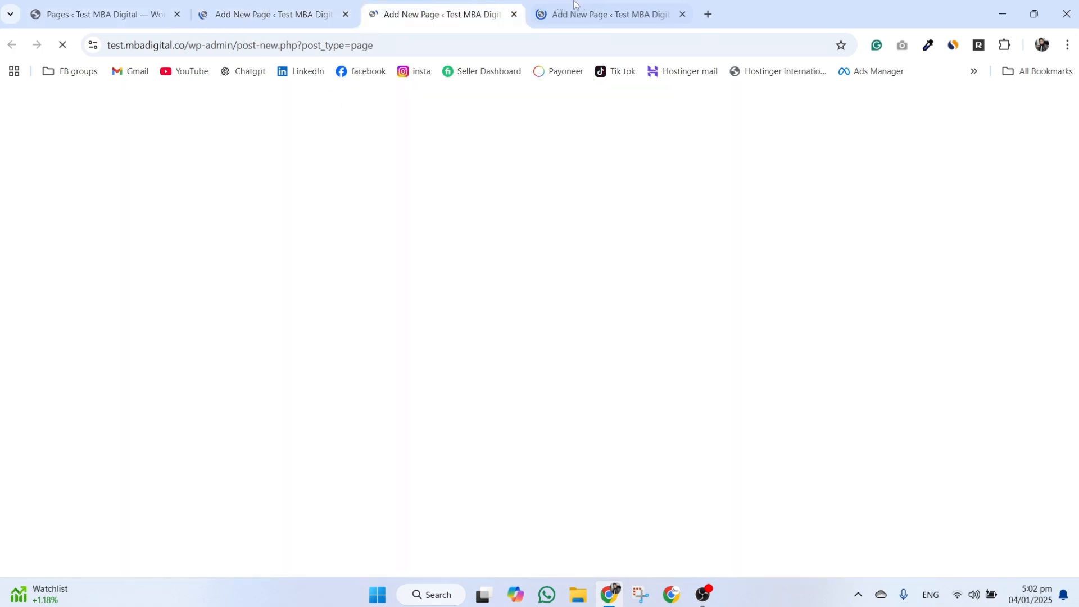
click(574, 2)
click(432, 5)
click(274, 5)
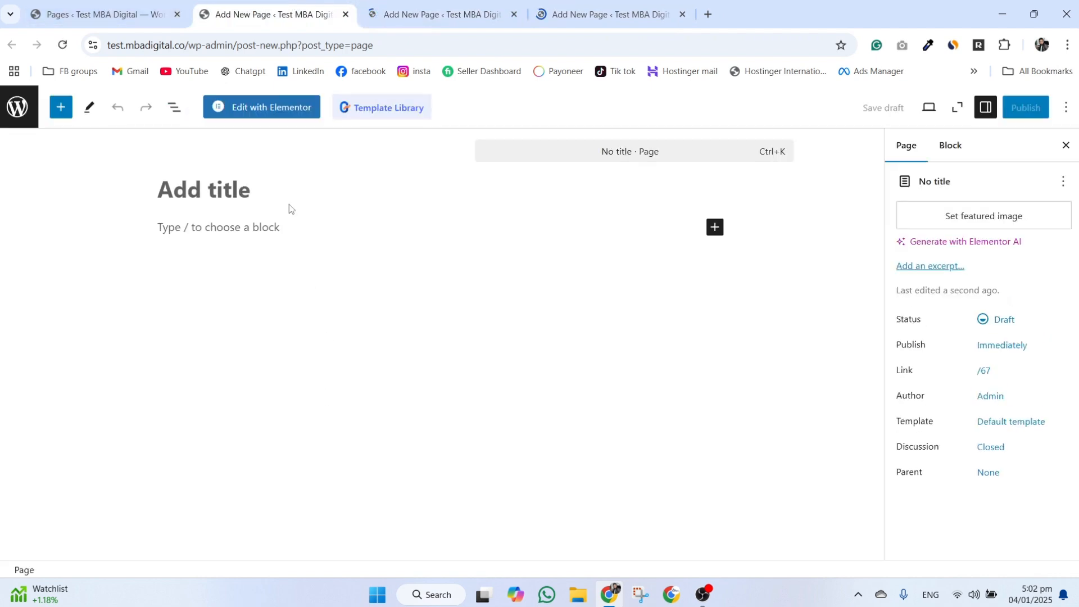
text(Home)
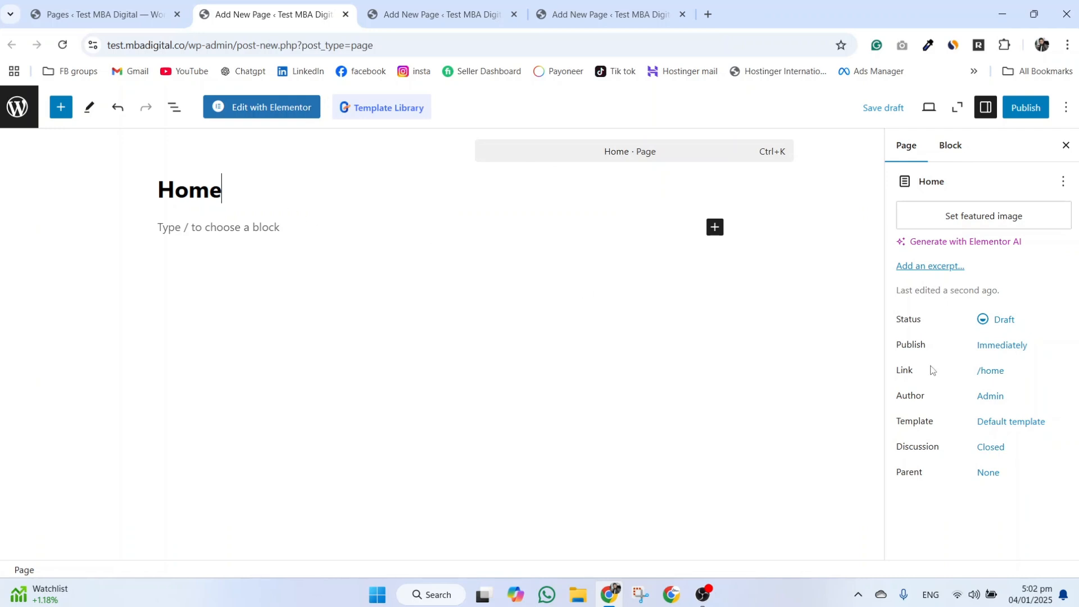
click(1029, 431)
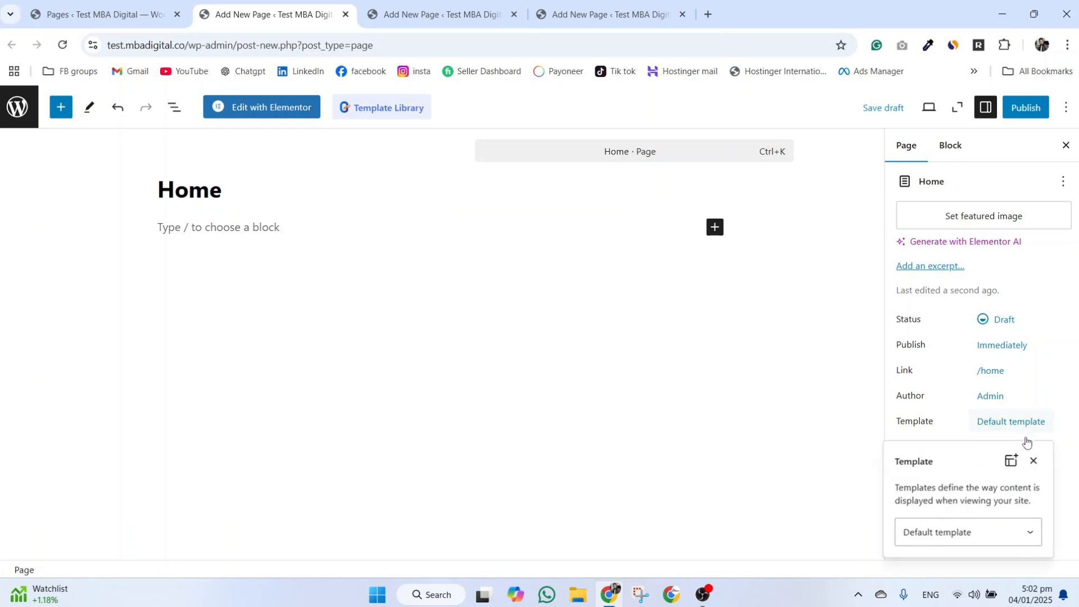
click(1013, 535)
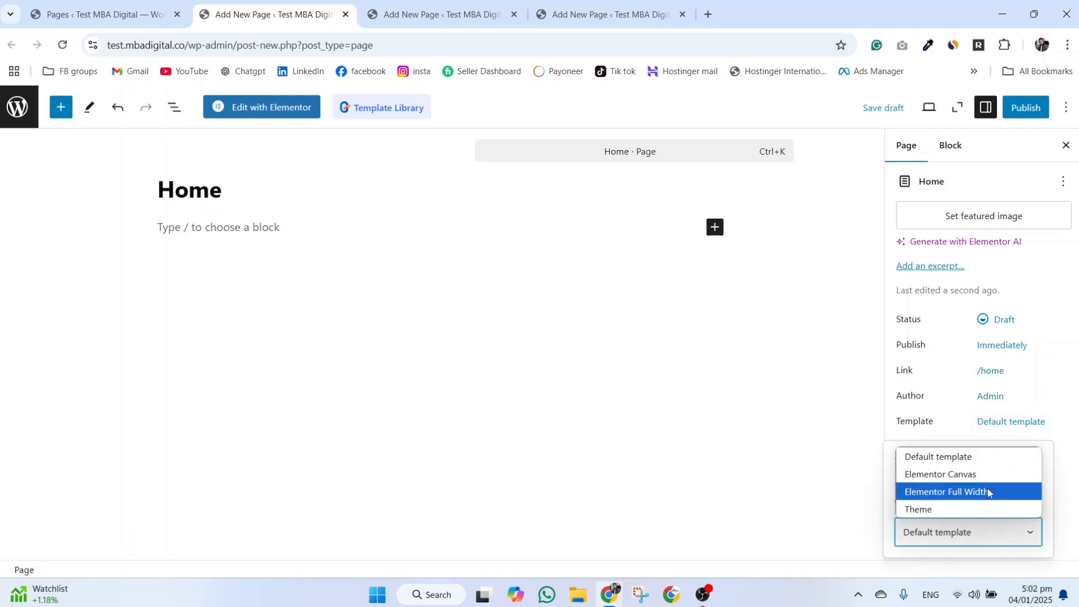
click(988, 492)
click(1028, 109)
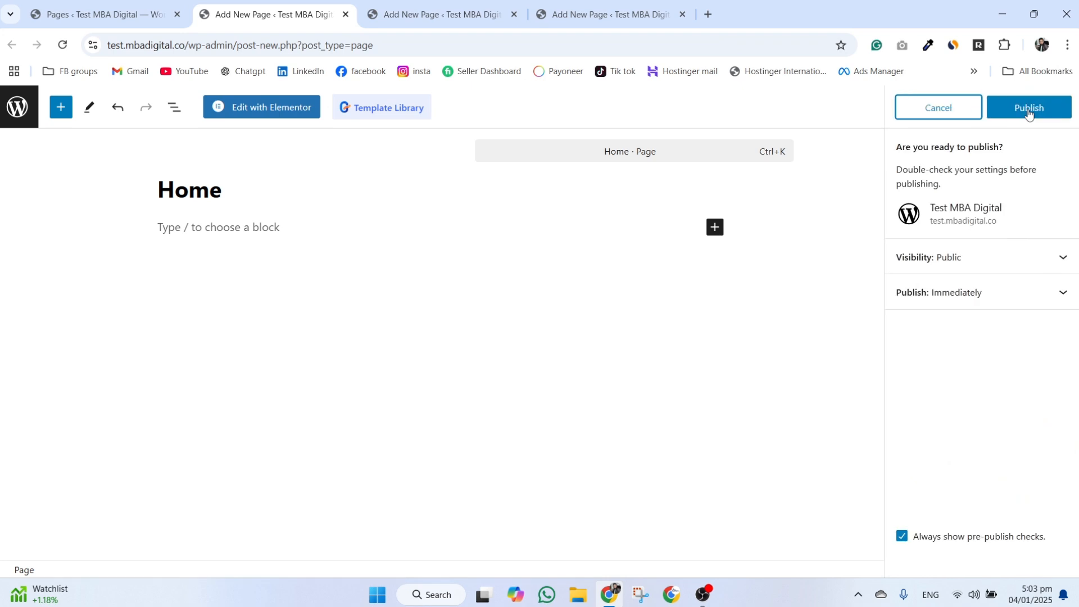
click(1029, 109)
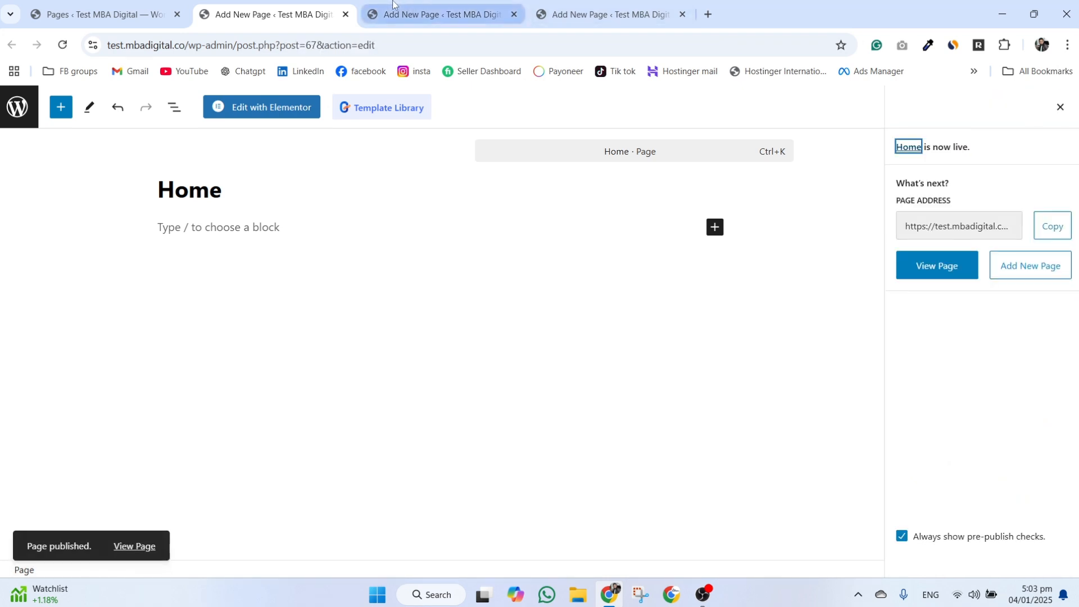
Create an 'About' page with the Elementor Full Width template and publish it.
click(395, 11)
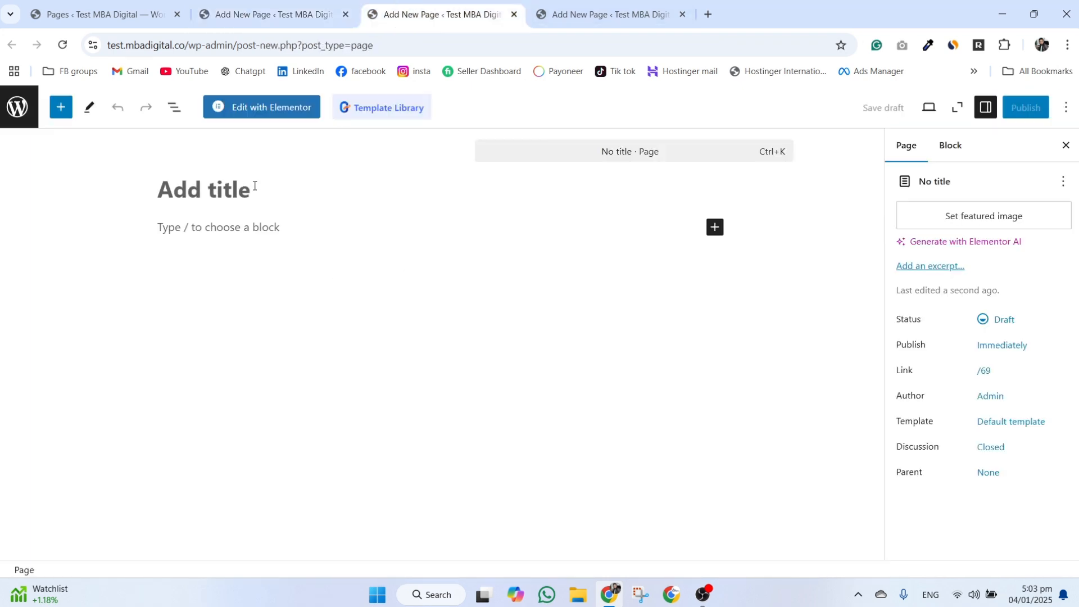
text(About)
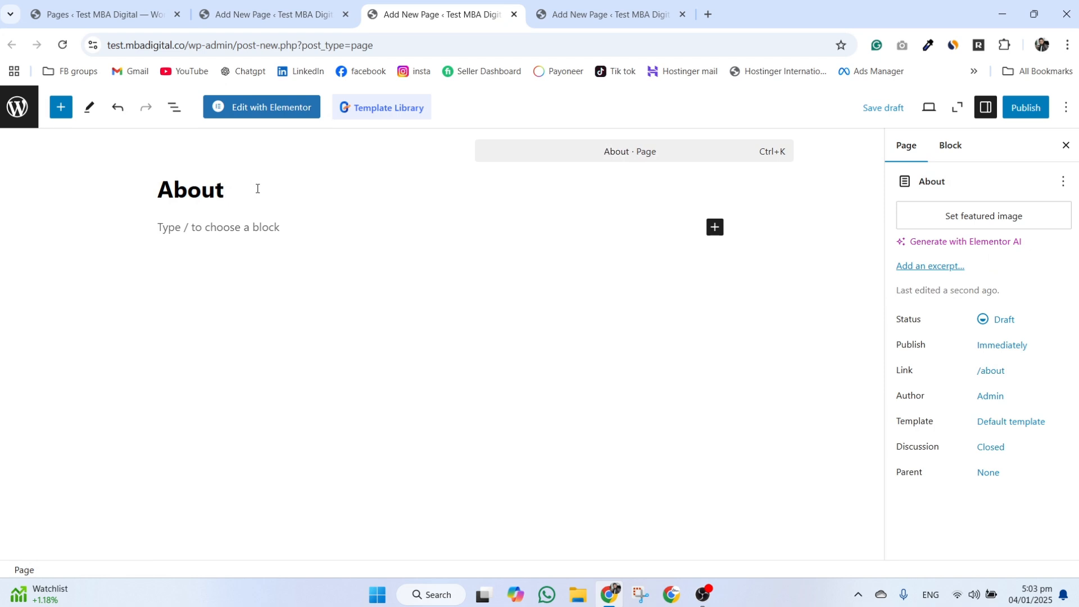
click(994, 428)
click(999, 534)
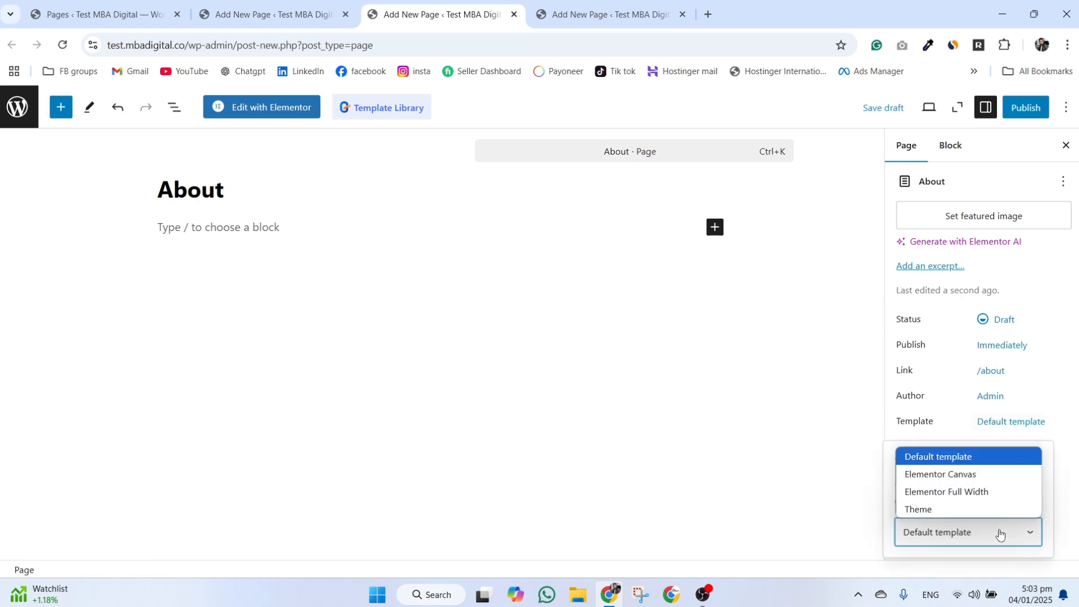
click(989, 489)
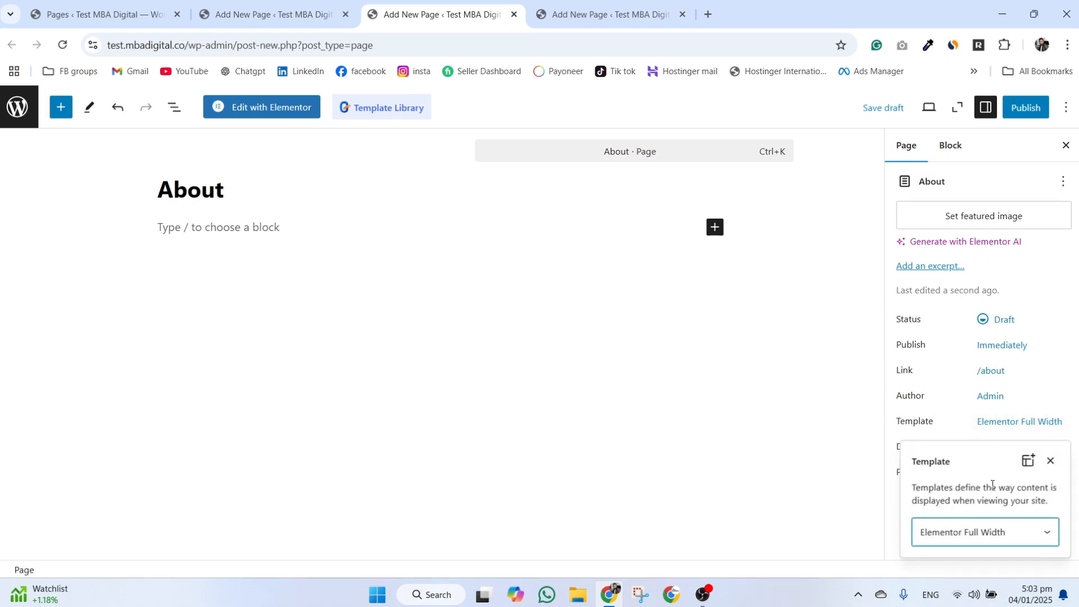
click(1024, 108)
click(1024, 107)
Create a 'Contact' page with the Elementor Full Width template and publish it.
click(546, 3)
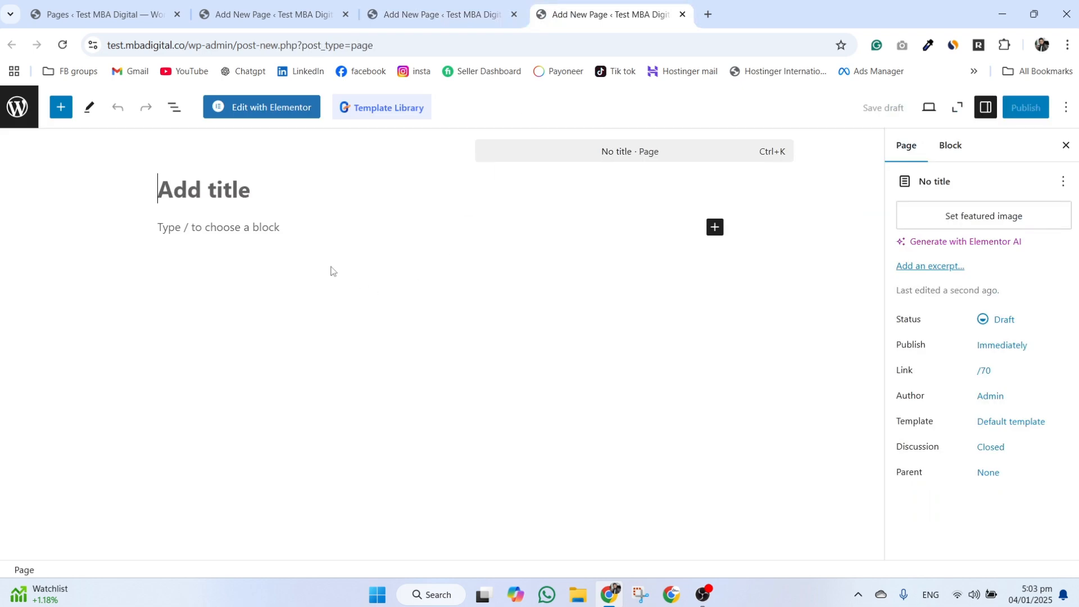
text(Contact)
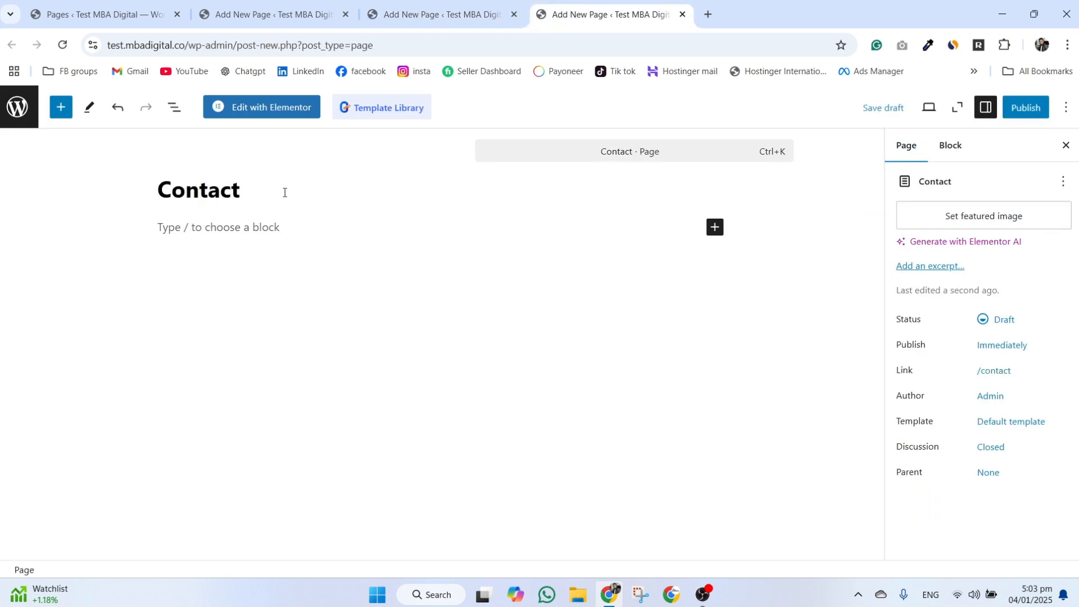
click(988, 422)
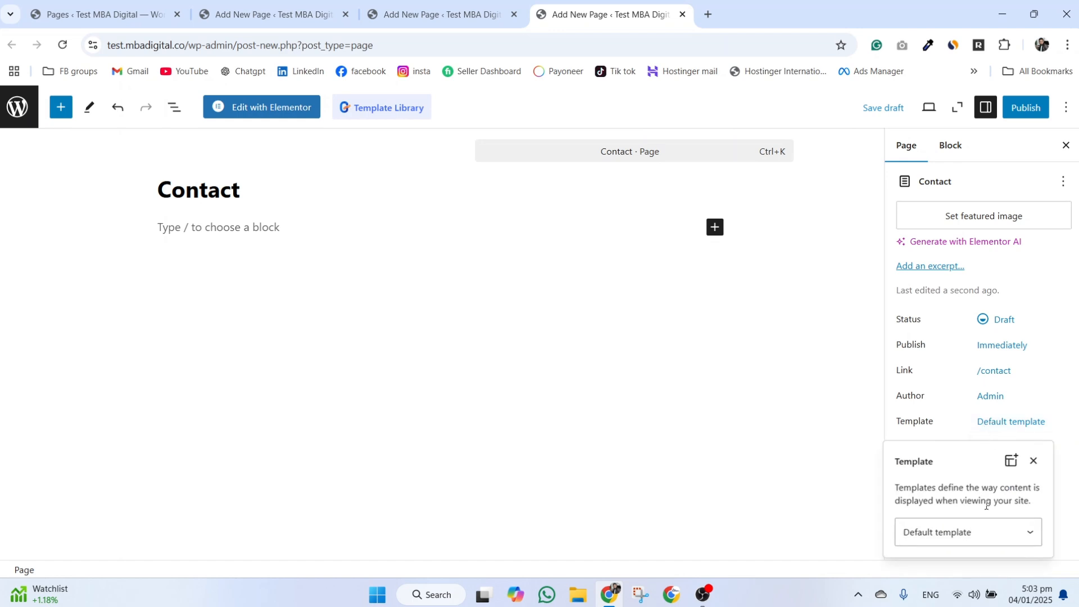
click(980, 534)
click(978, 491)
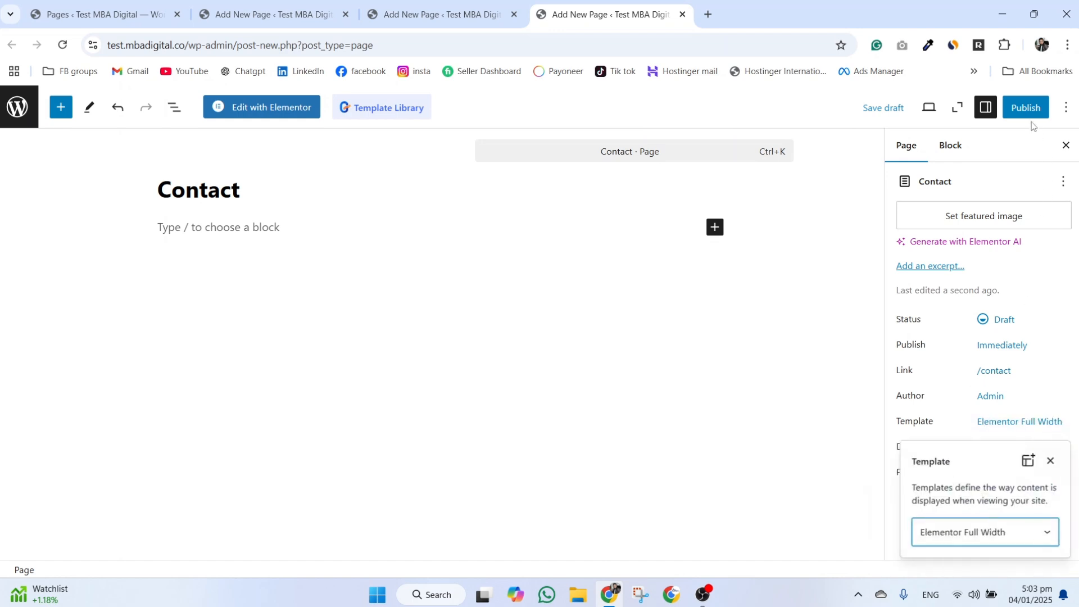
click(1026, 108)
click(1026, 106)
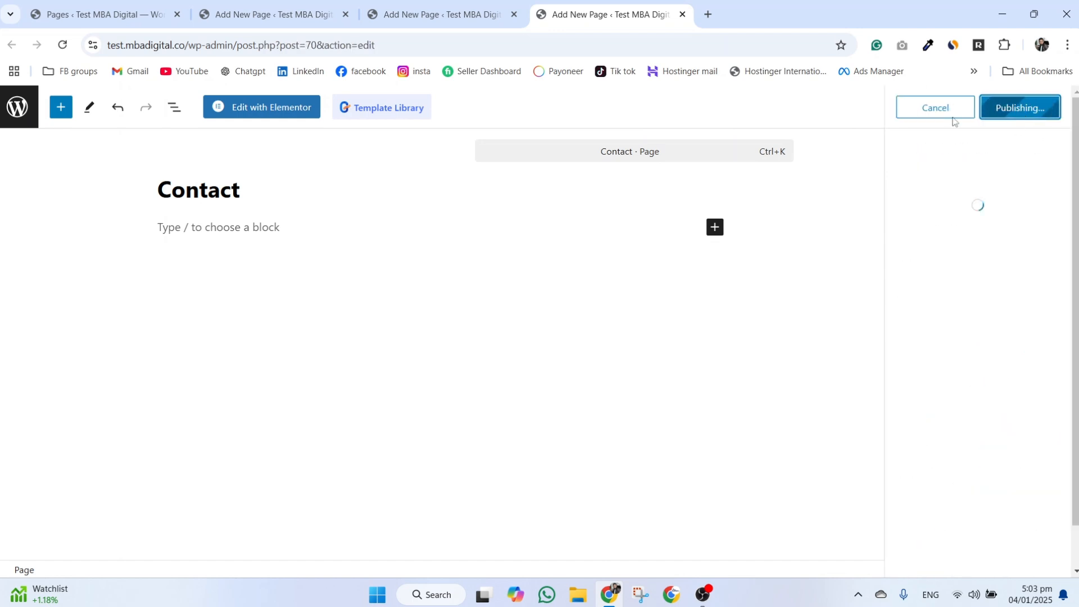
click(260, 4)
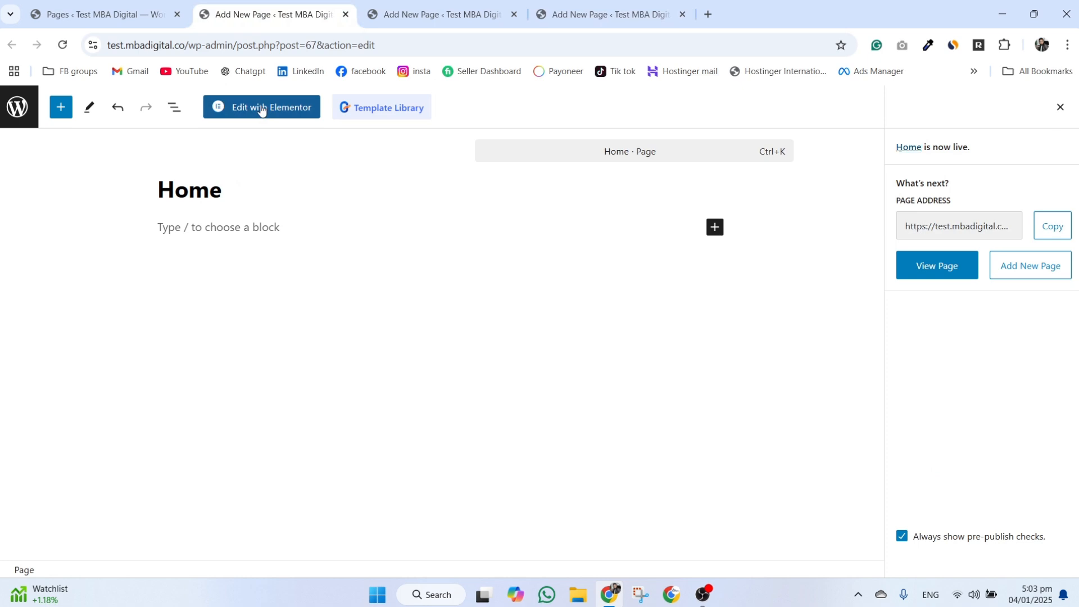
Open Home, About and Contact in Elementor, then dismiss the notifications popup on Home.
click(261, 110)
key(ctrl+Tab)
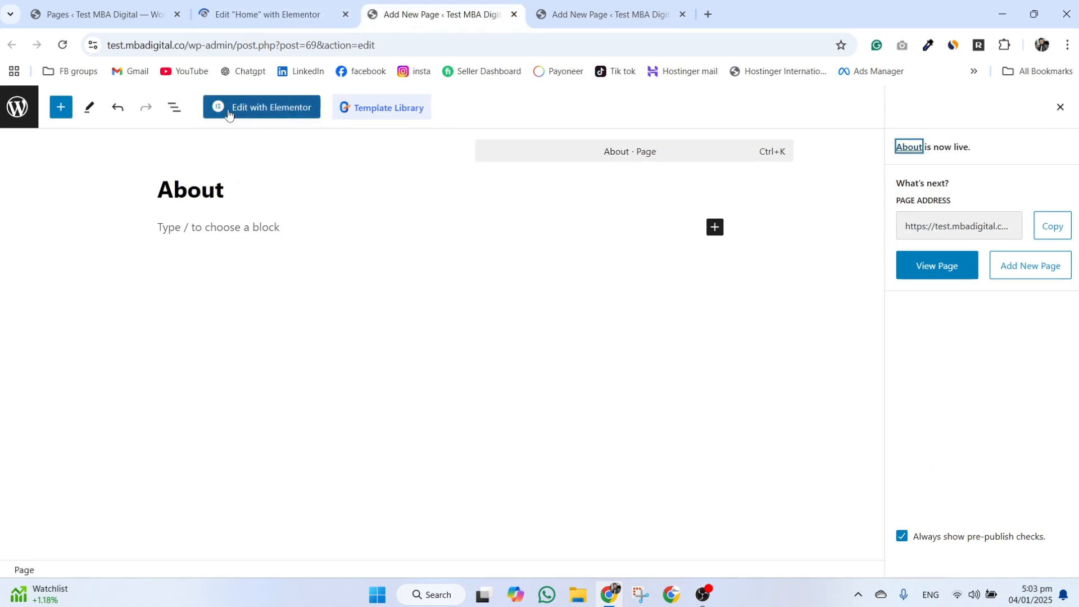
click(263, 111)
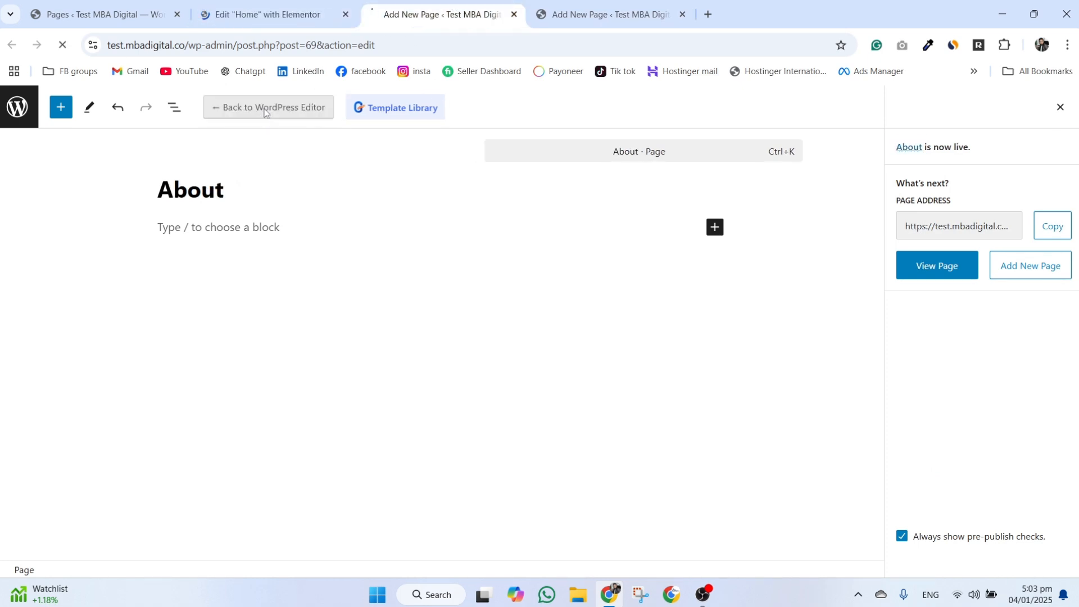
key(ctrl+Tab)
click(252, 107)
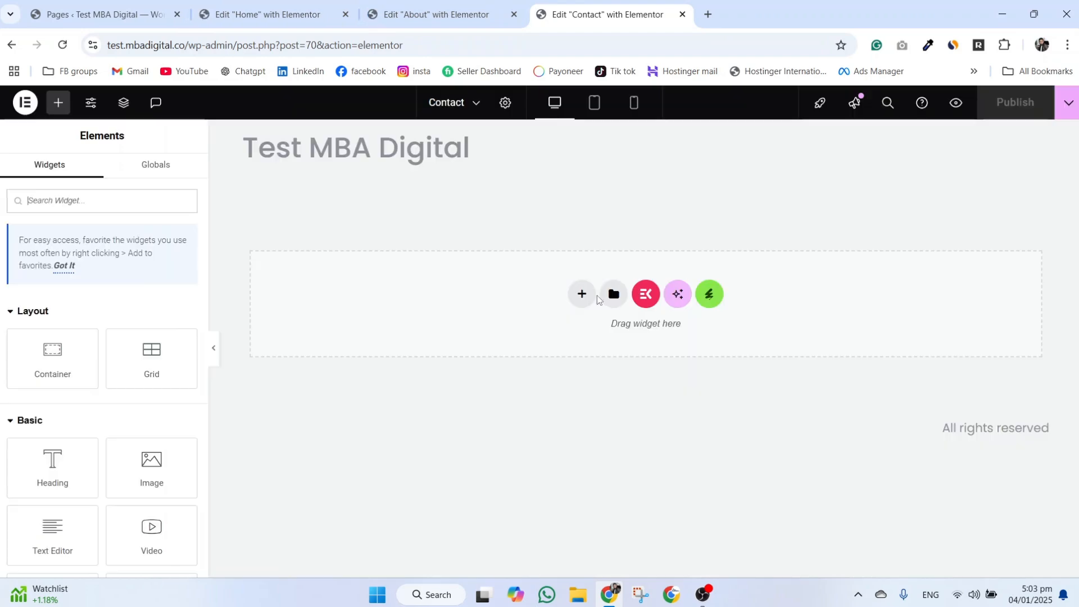
click(344, 15)
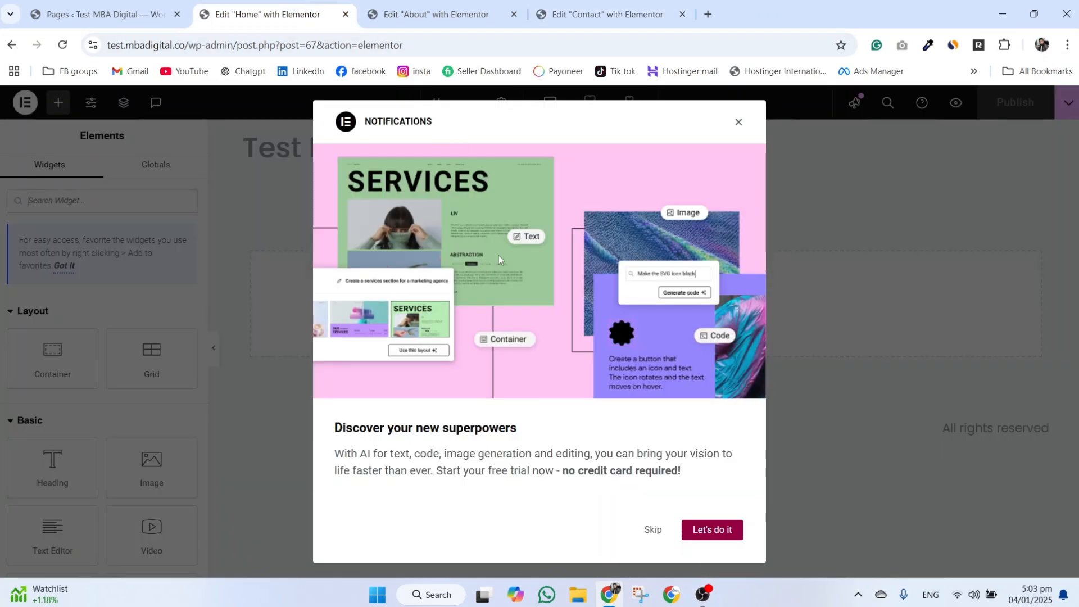
click(739, 122)
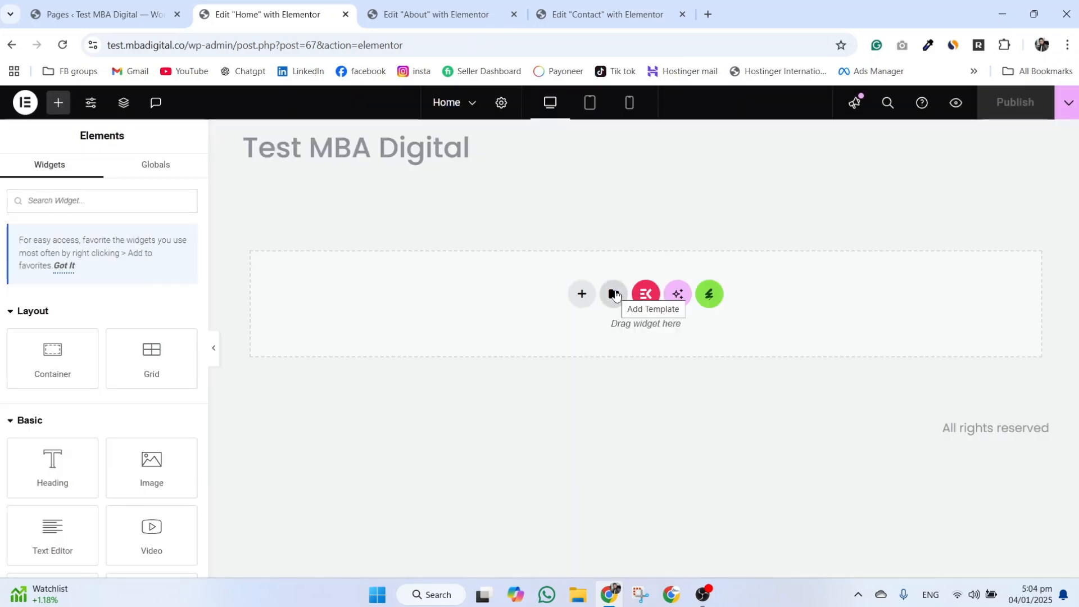
Insert the saved Homepage template into the Home page, applying its settings.
click(615, 294)
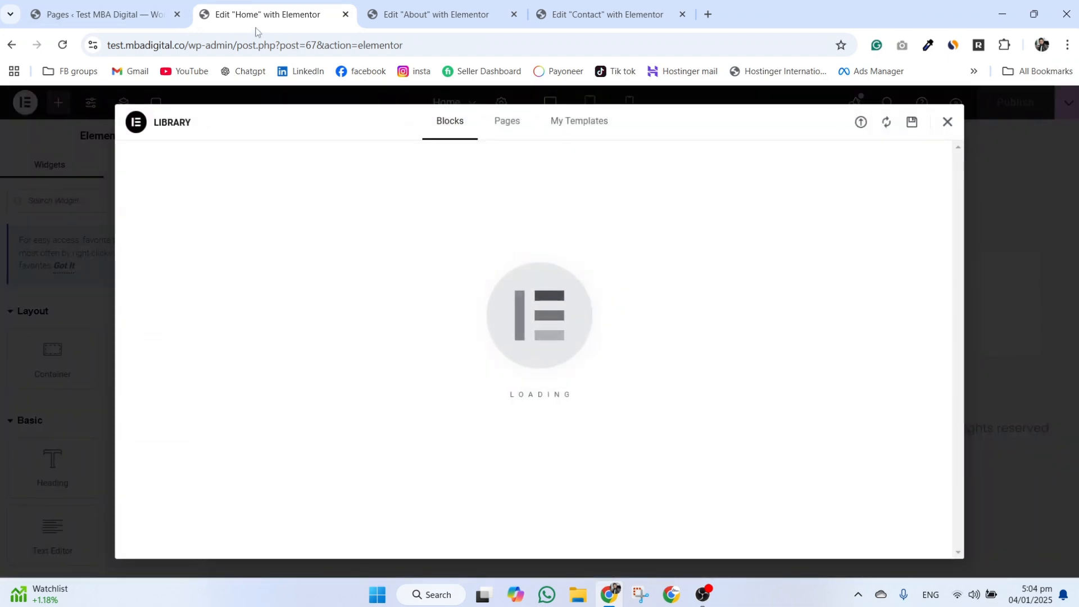
click(596, 127)
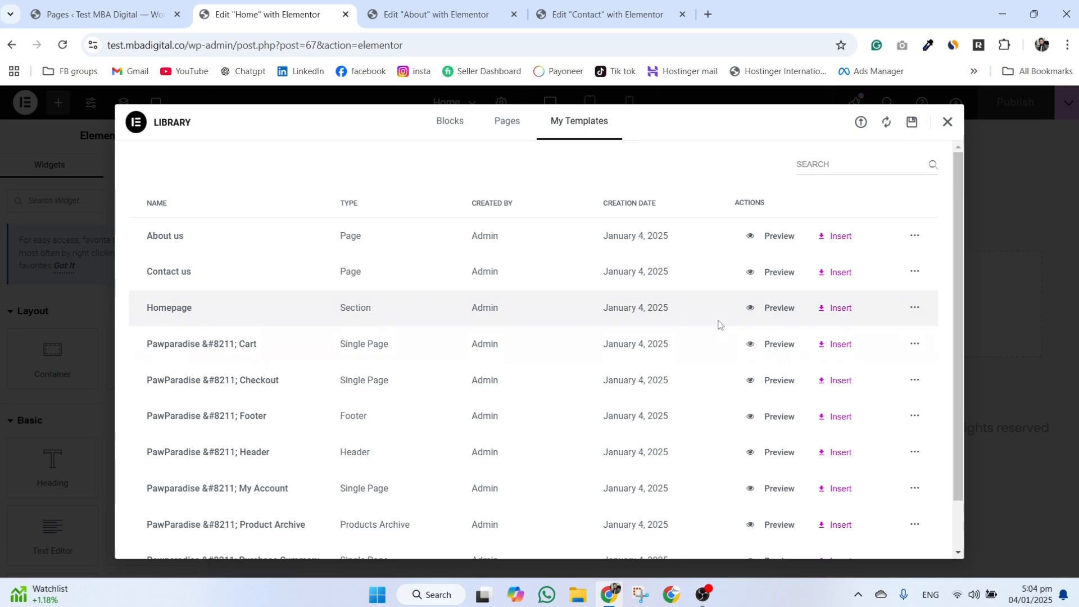
click(838, 308)
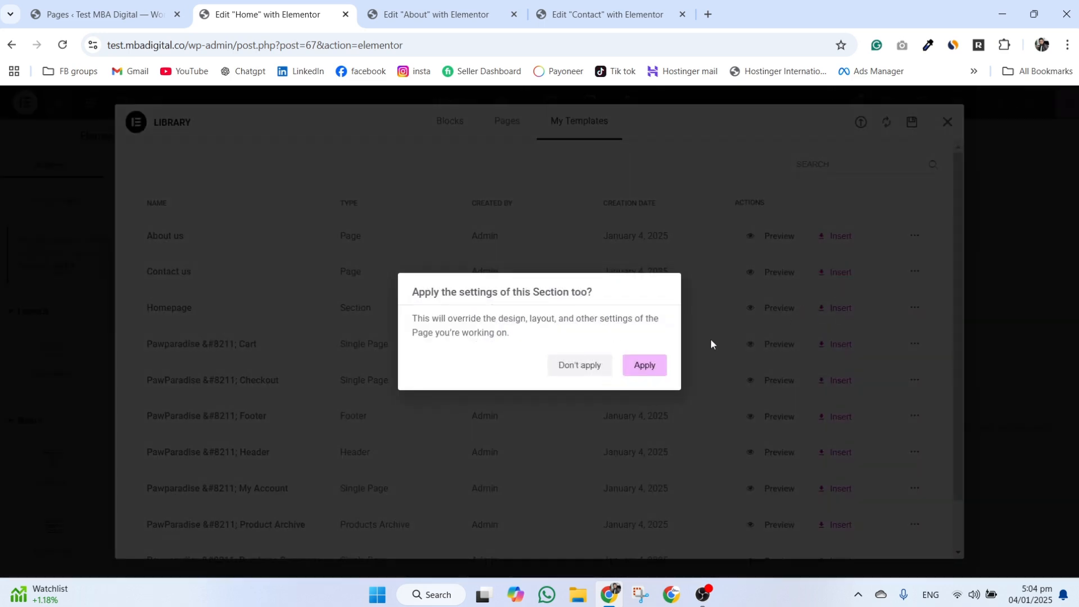
click(644, 364)
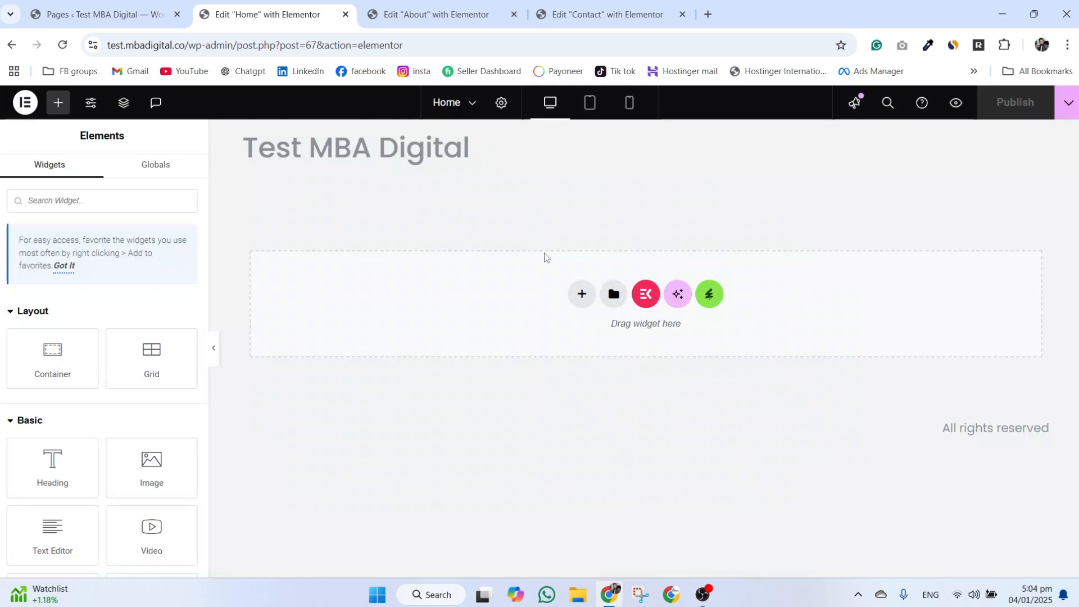
click(613, 293)
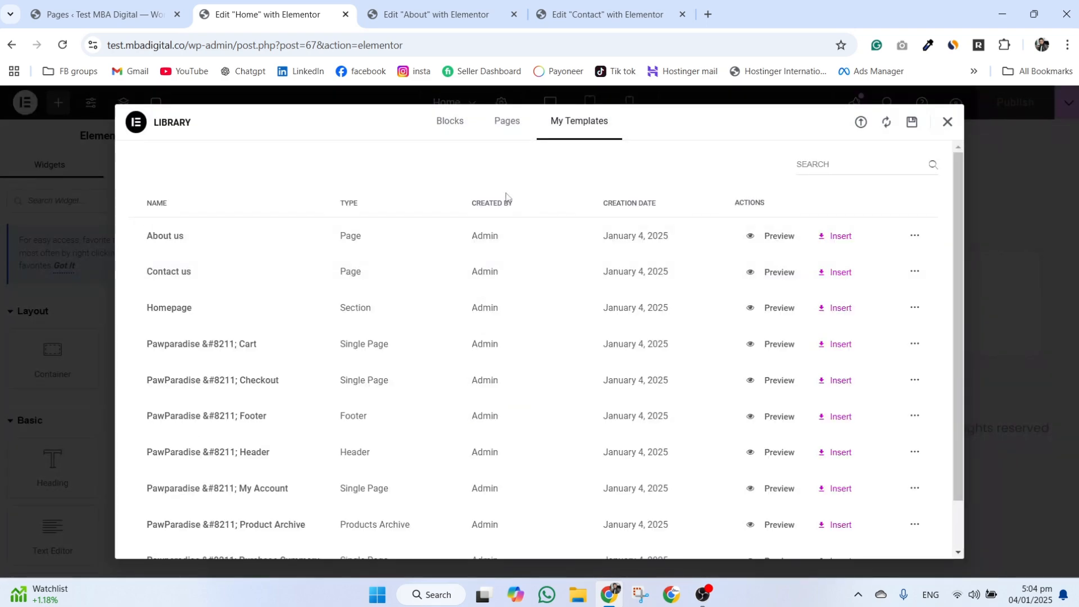
click(462, 129)
click(608, 131)
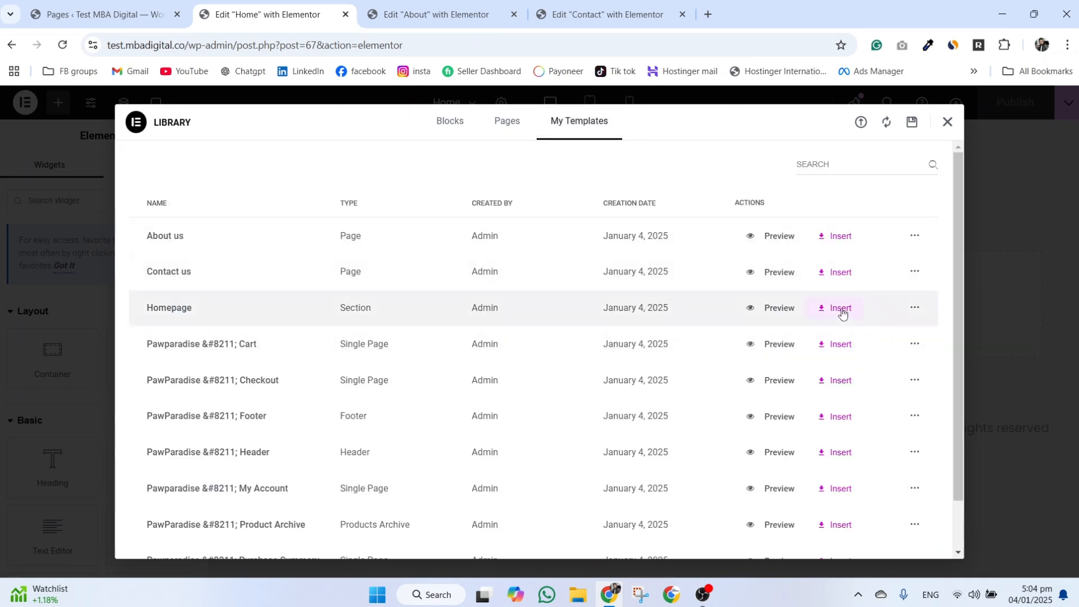
click(841, 313)
click(647, 365)
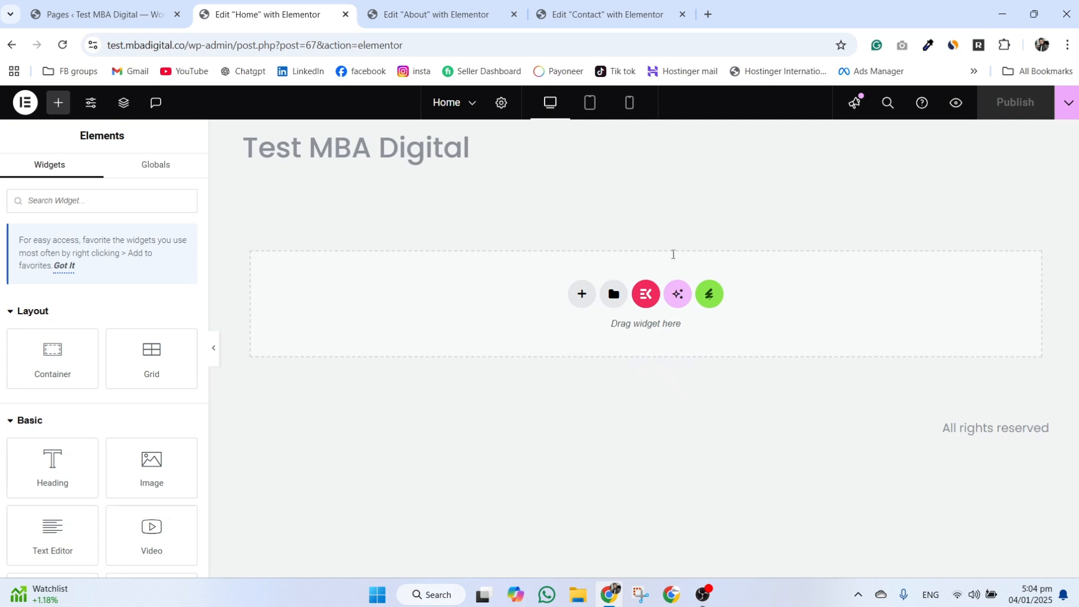
Insert the About us template into the About page, including its page settings.
click(436, 15)
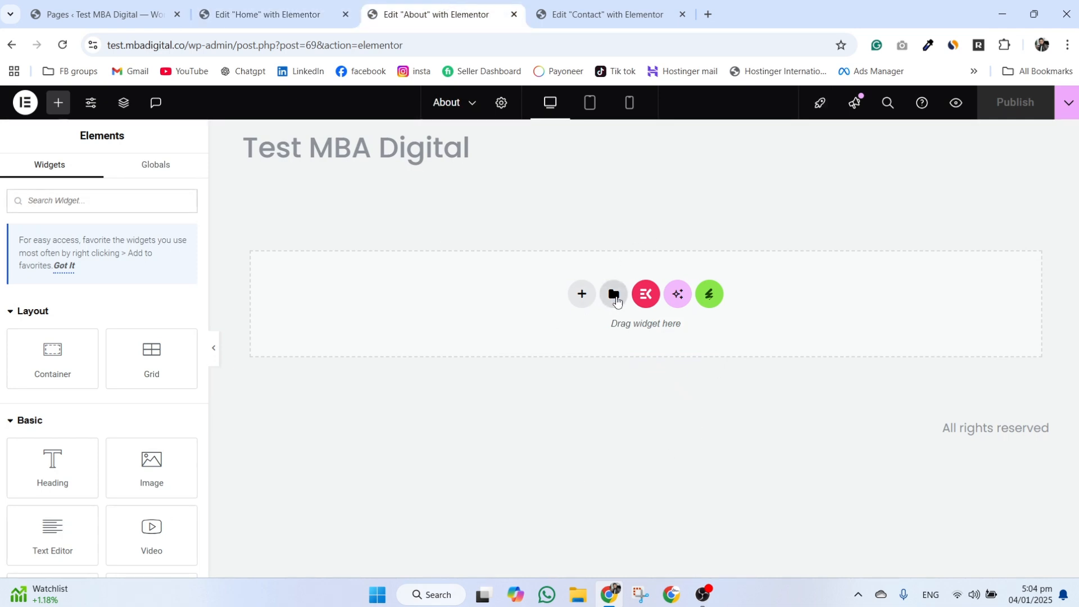
click(614, 294)
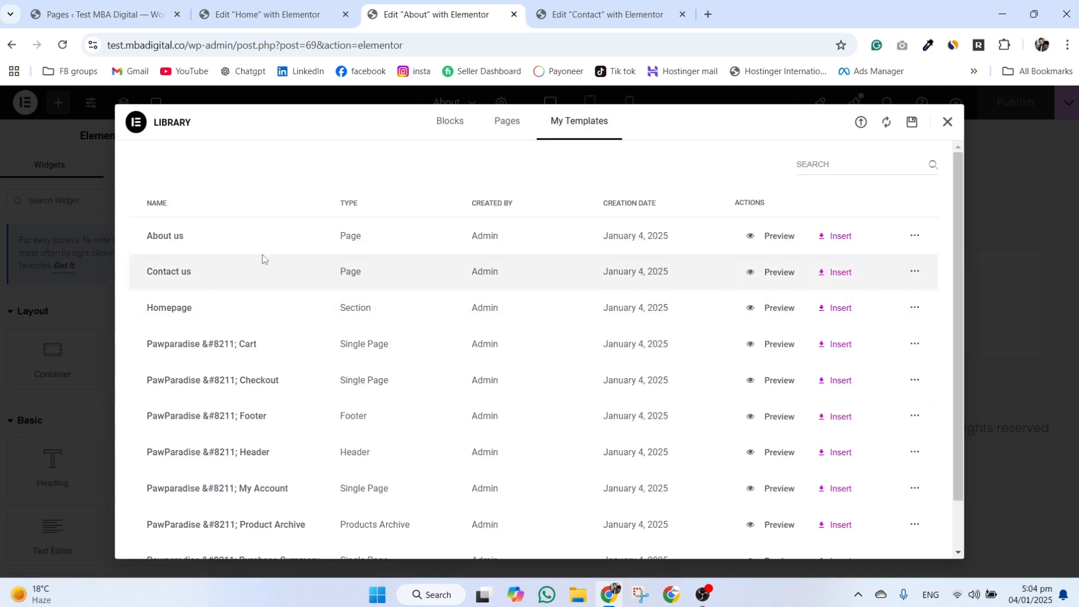
click(837, 236)
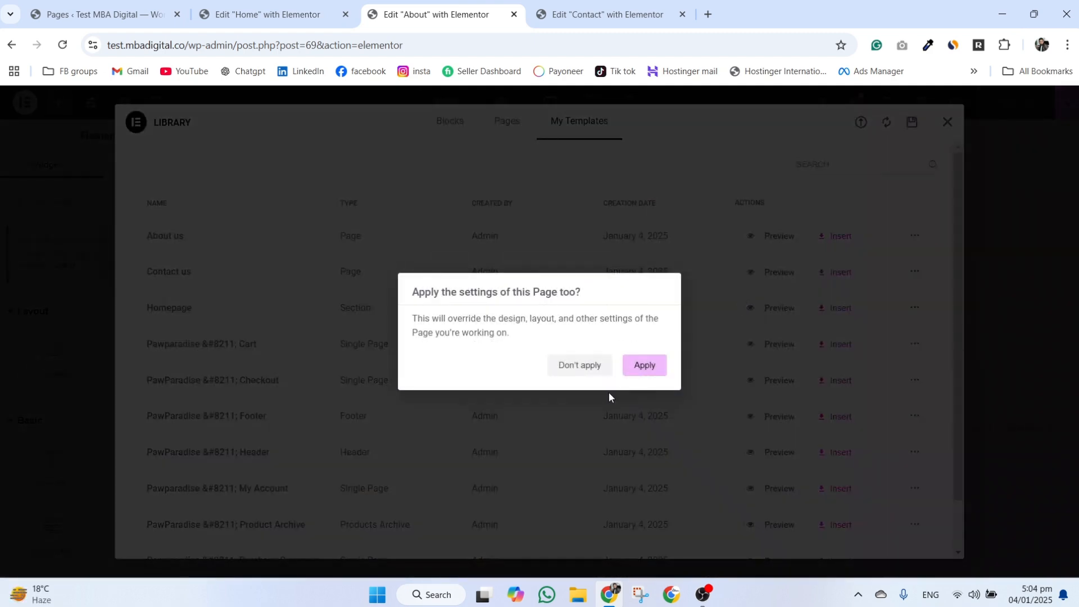
click(644, 365)
Insert the Contact us template into the Contact page, including its page settings.
click(582, 12)
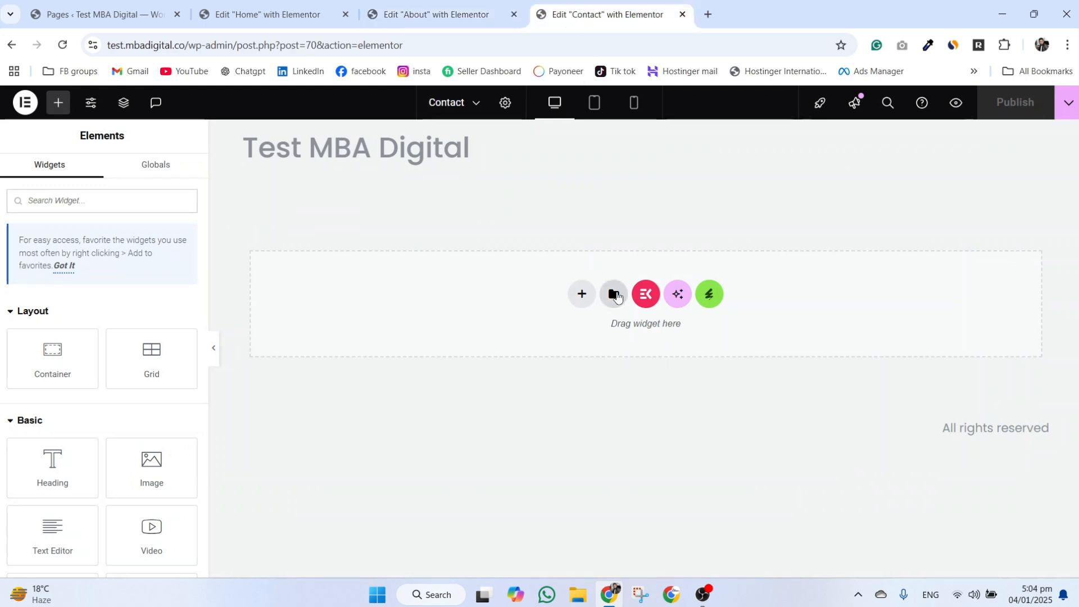
click(615, 294)
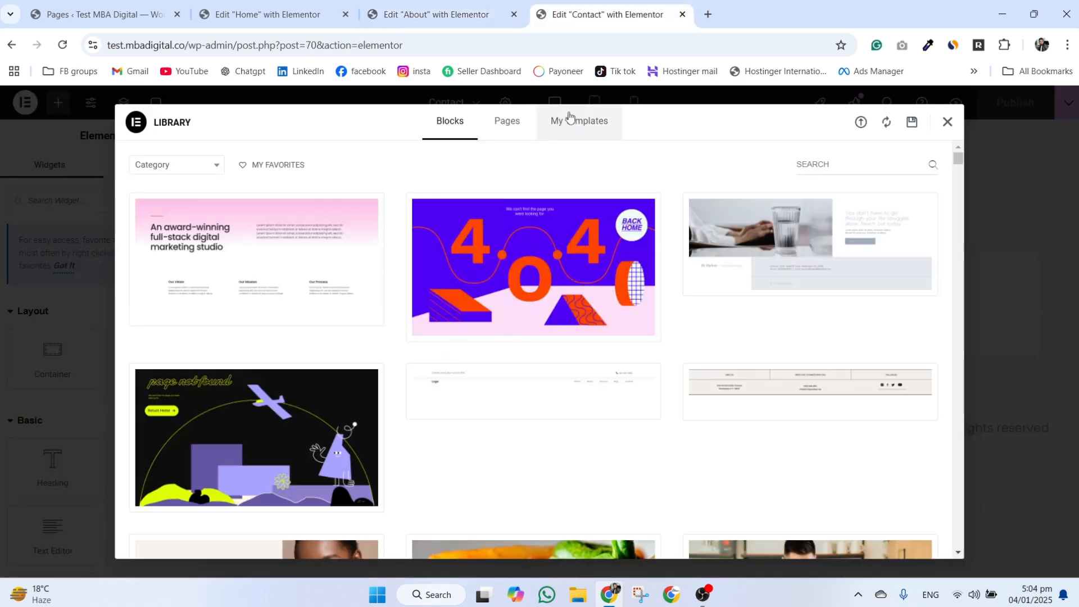
click(585, 138)
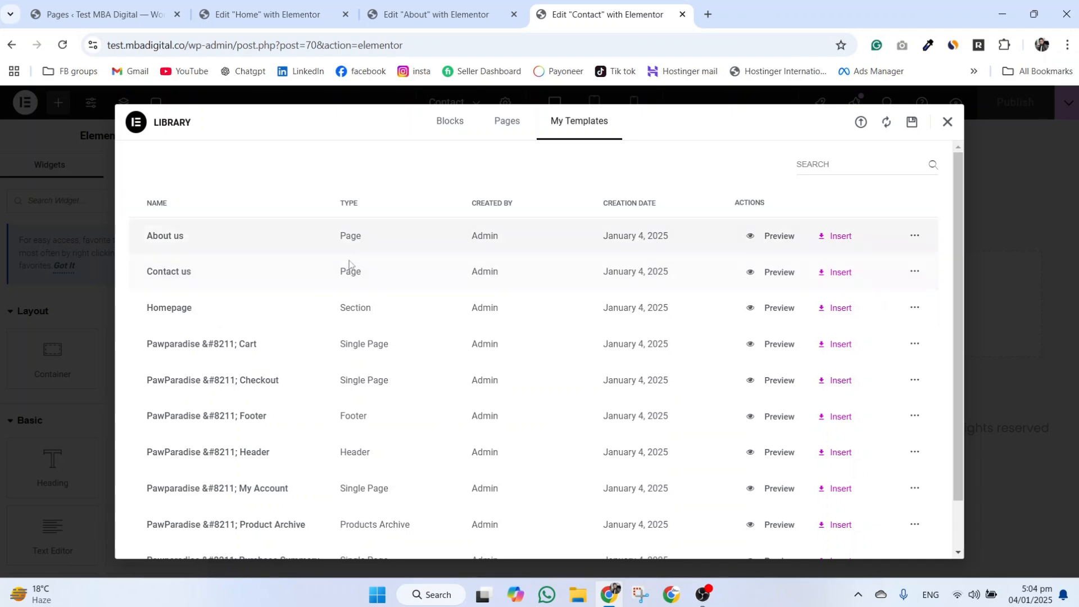
click(843, 271)
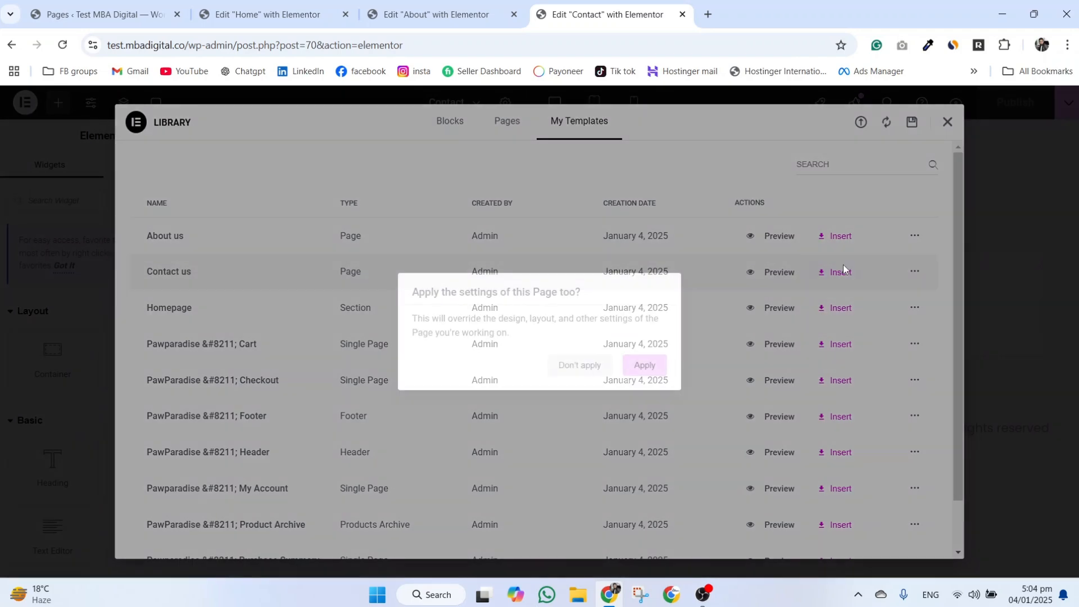
click(648, 365)
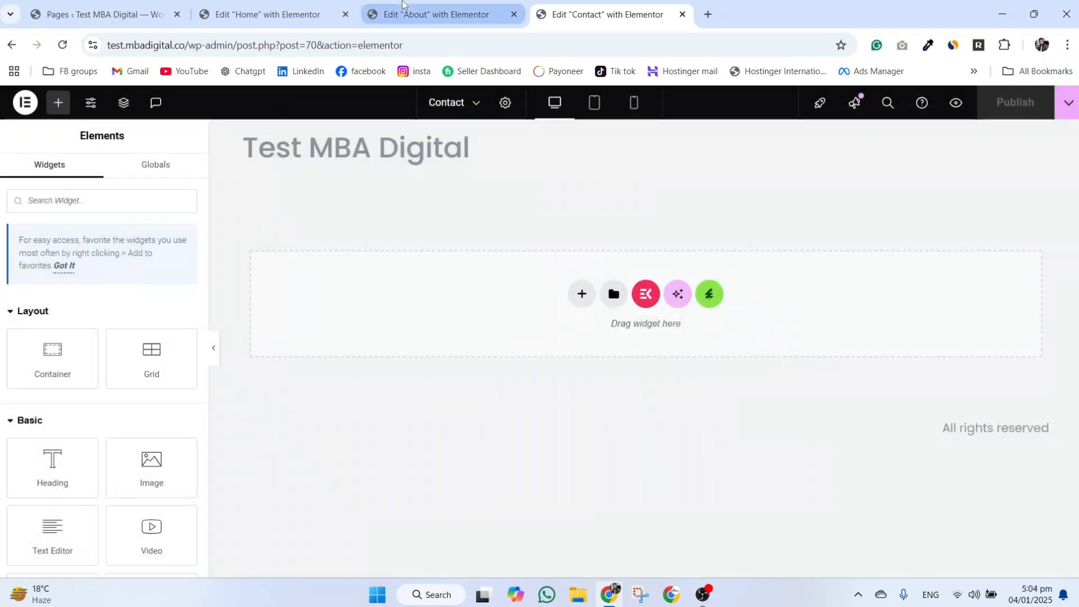
click(270, 4)
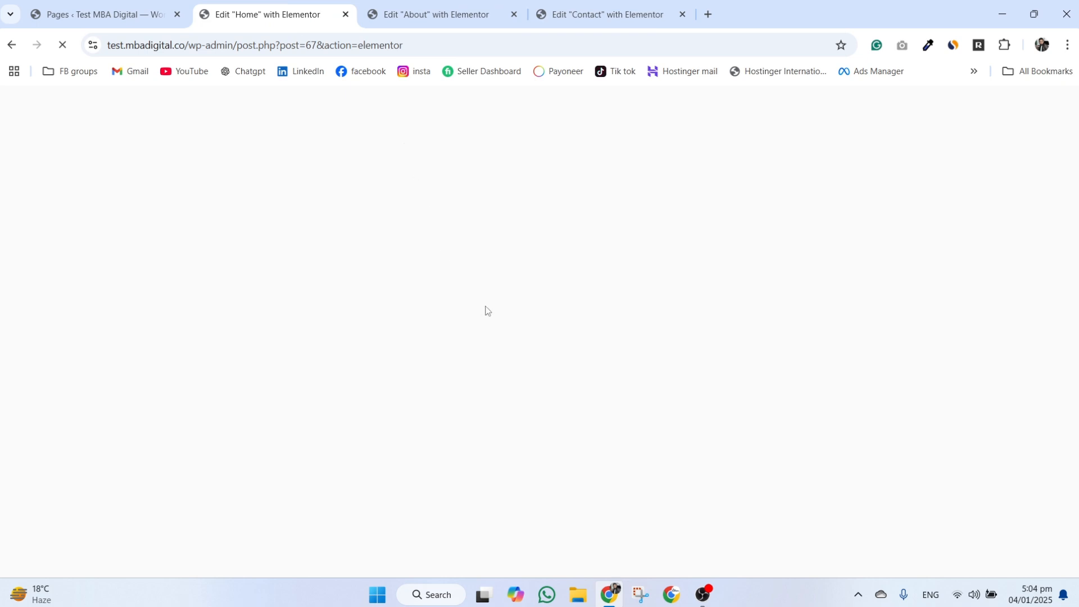
click(369, 3)
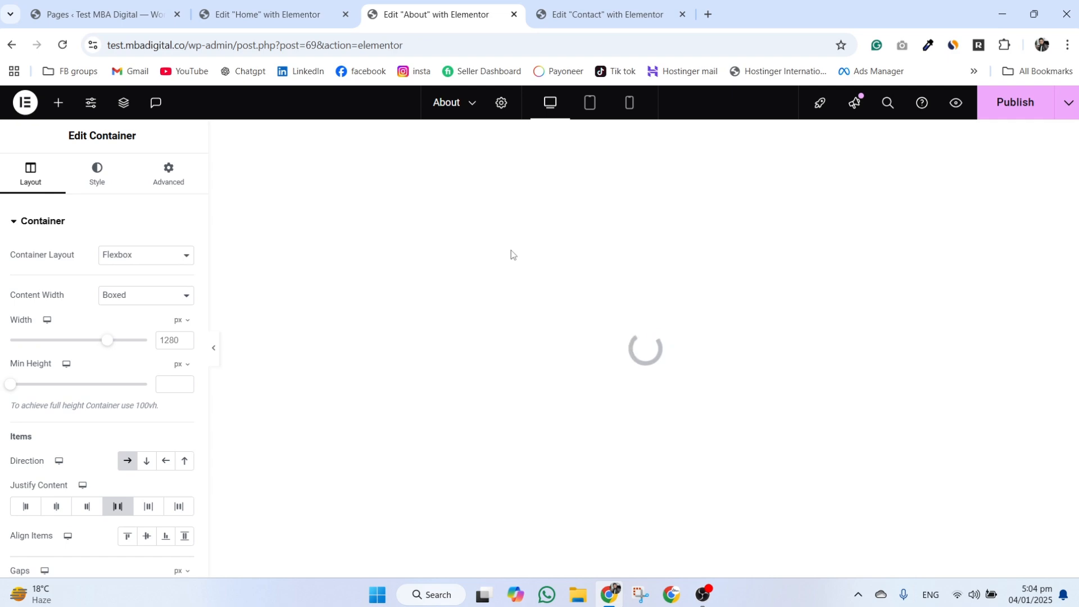
Publish the Contact page in Elementor.
click(582, 4)
scroll(620, 533, down, 10)
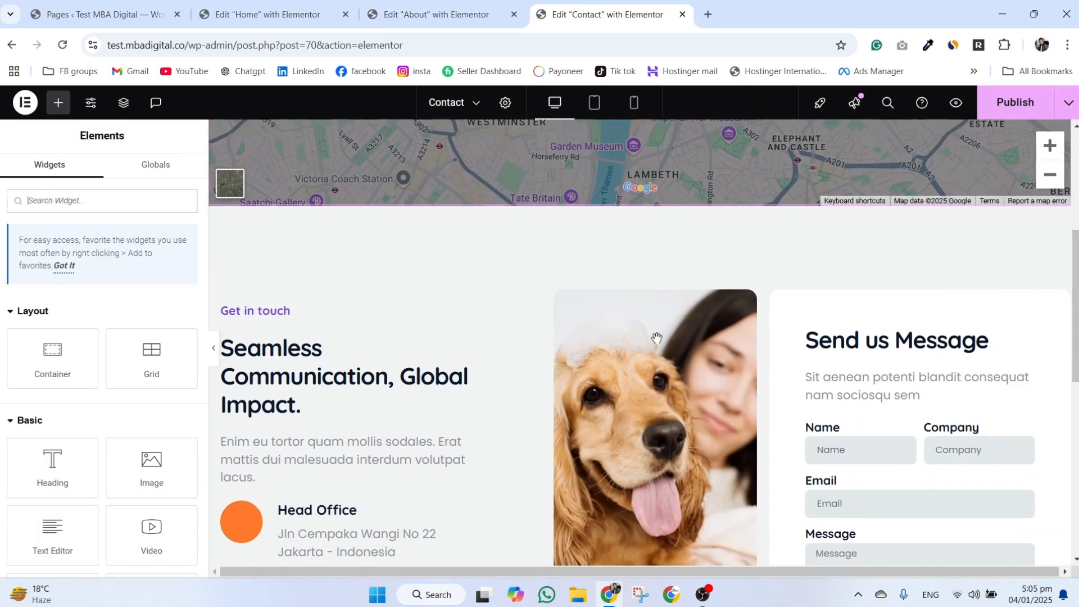
scroll(619, 529, up, 10)
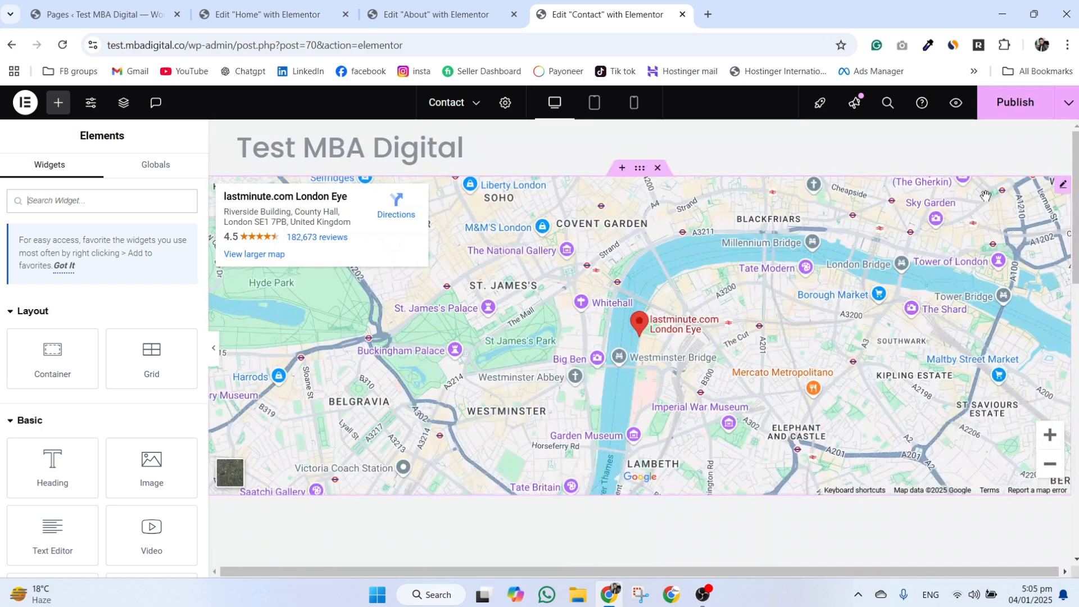
click(1015, 103)
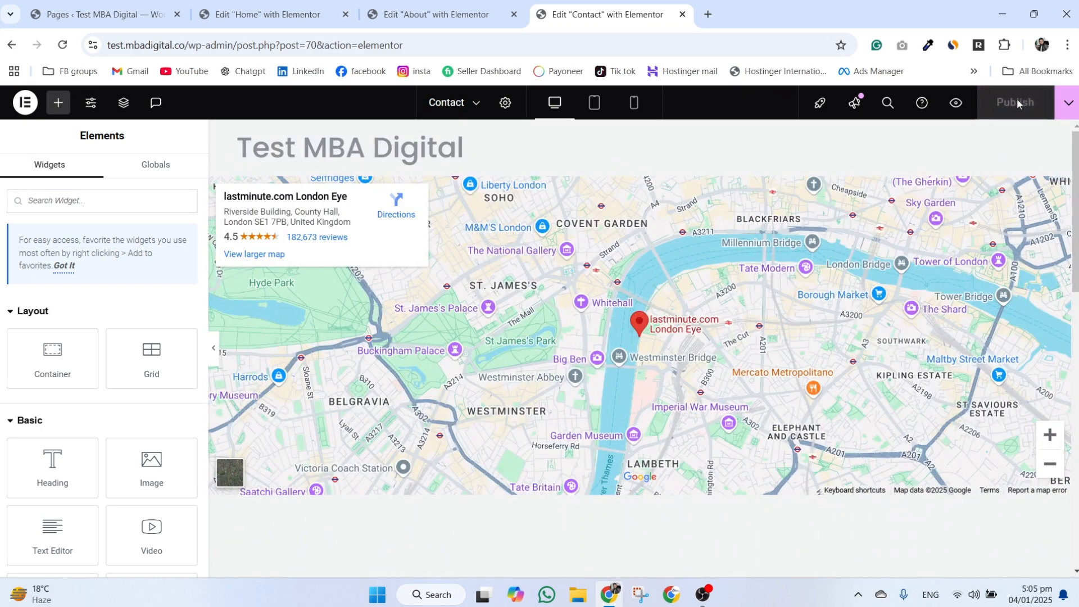
Publish the About page and check its content.
click(427, 14)
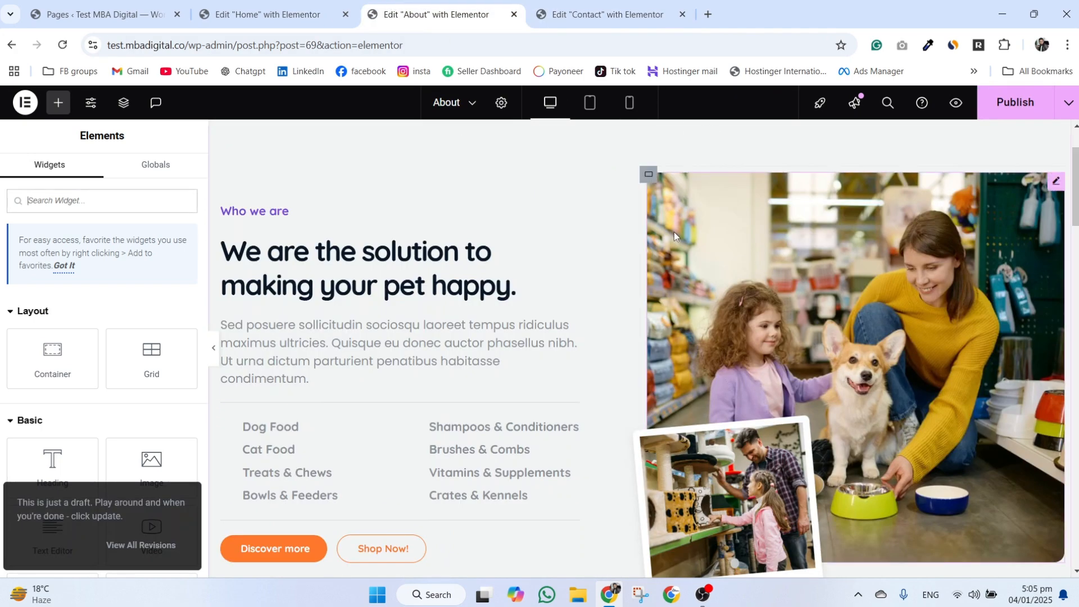
scroll(675, 234, up, 2)
click(999, 109)
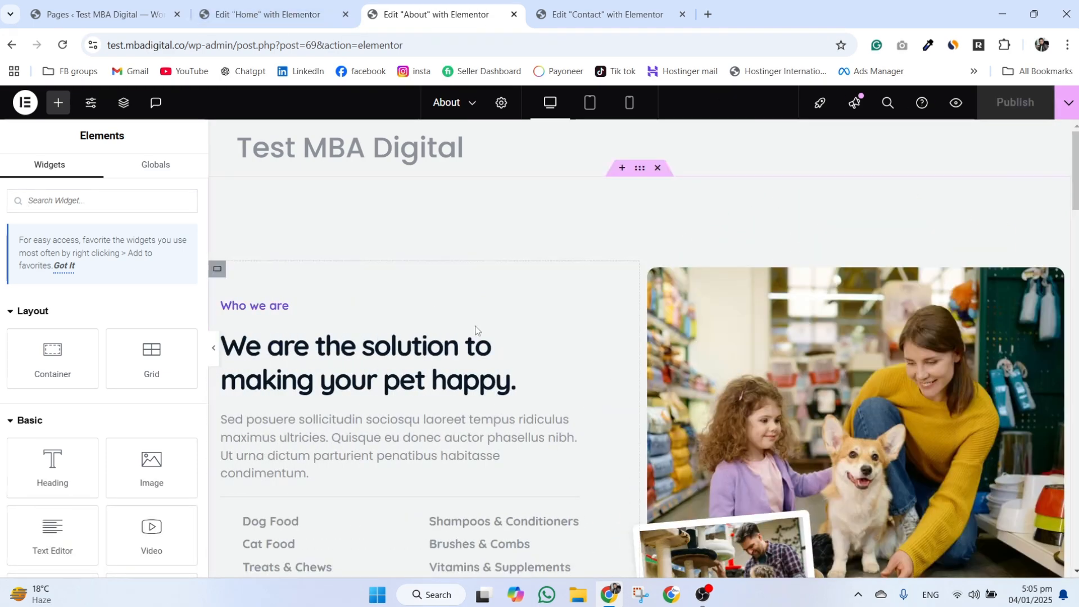
scroll(475, 366, down, 2)
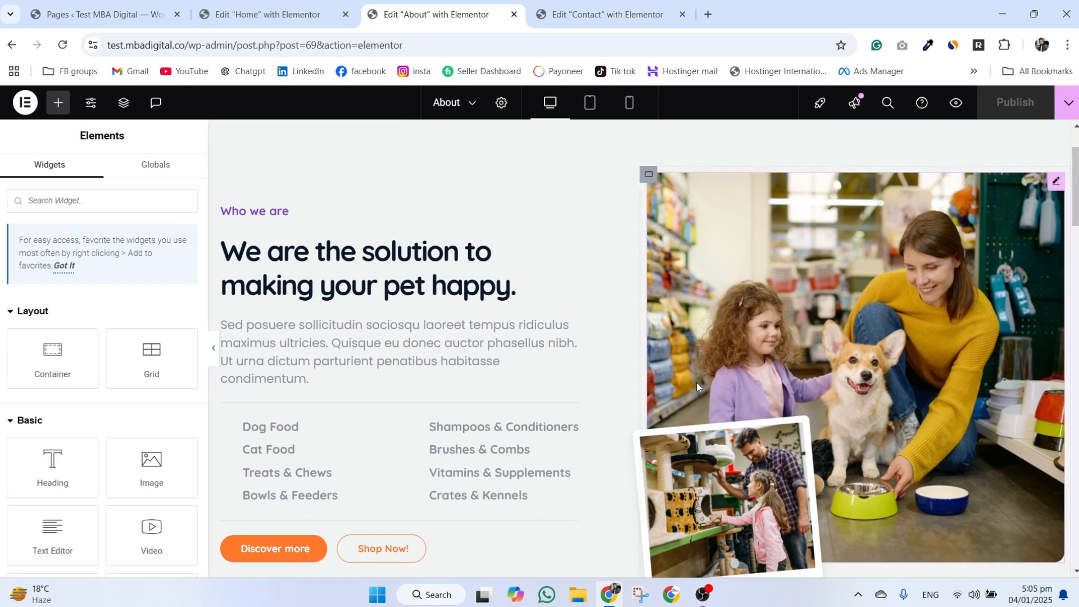
scroll(697, 386, down, 6)
scroll(697, 387, up, 7)
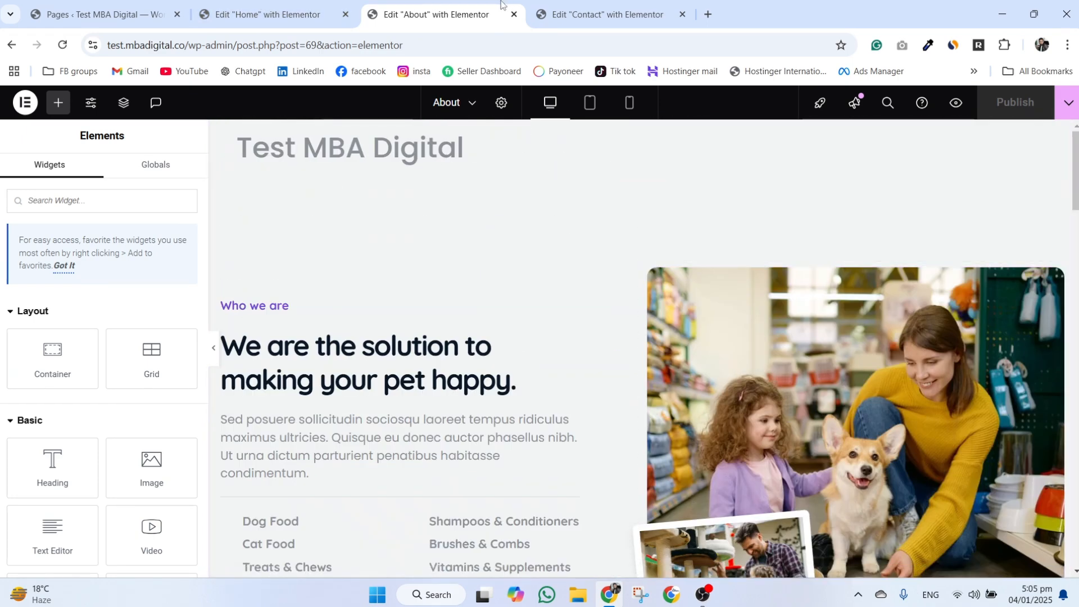
Publish the Home page in Elementor.
click(330, 7)
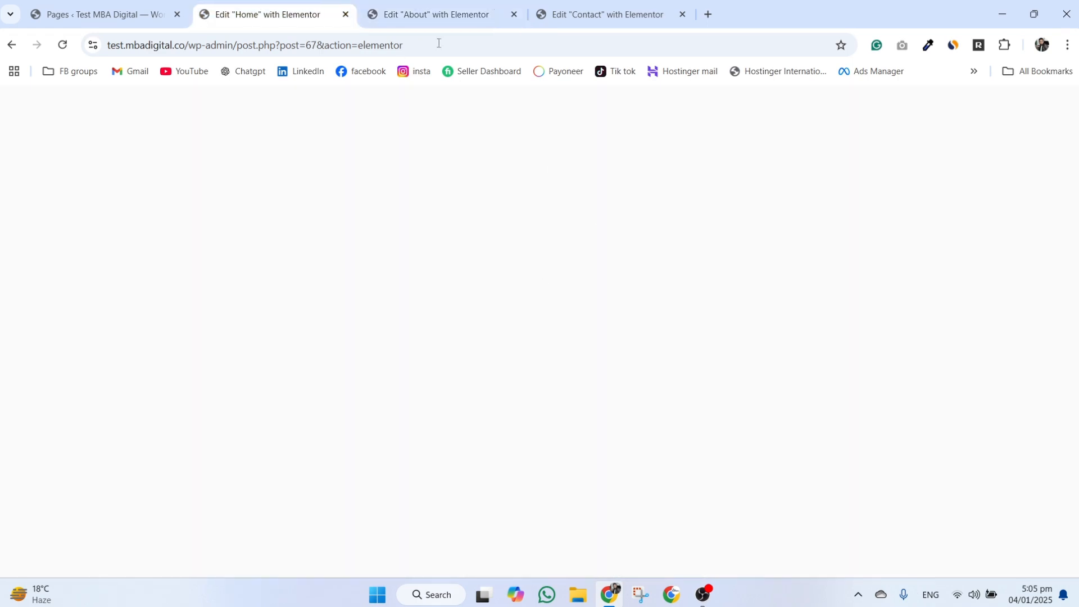
click(415, 8)
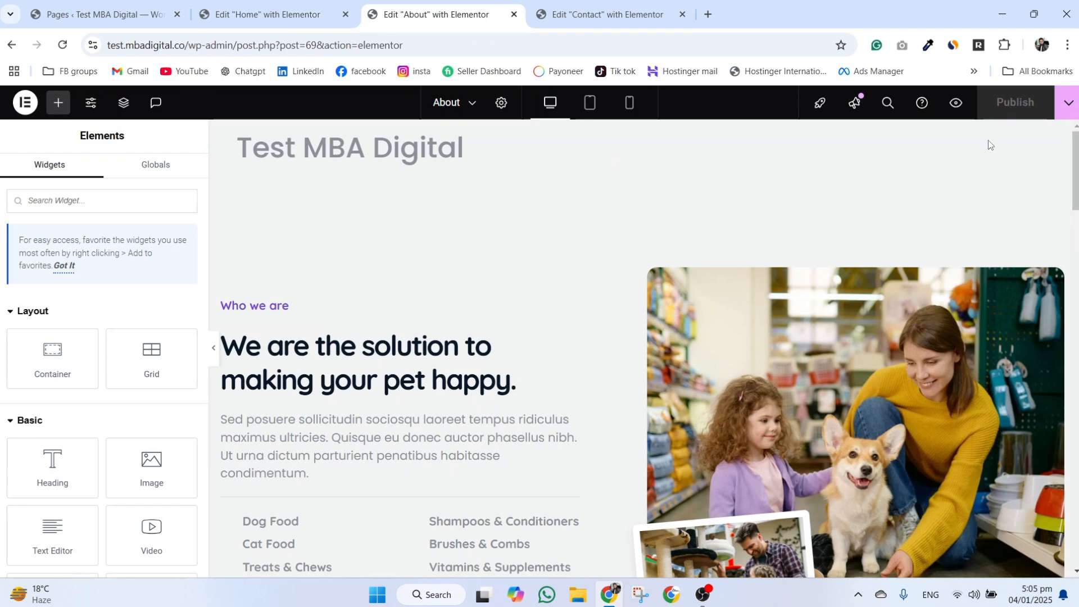
key(ctrl+shift+Tab)
click(1019, 114)
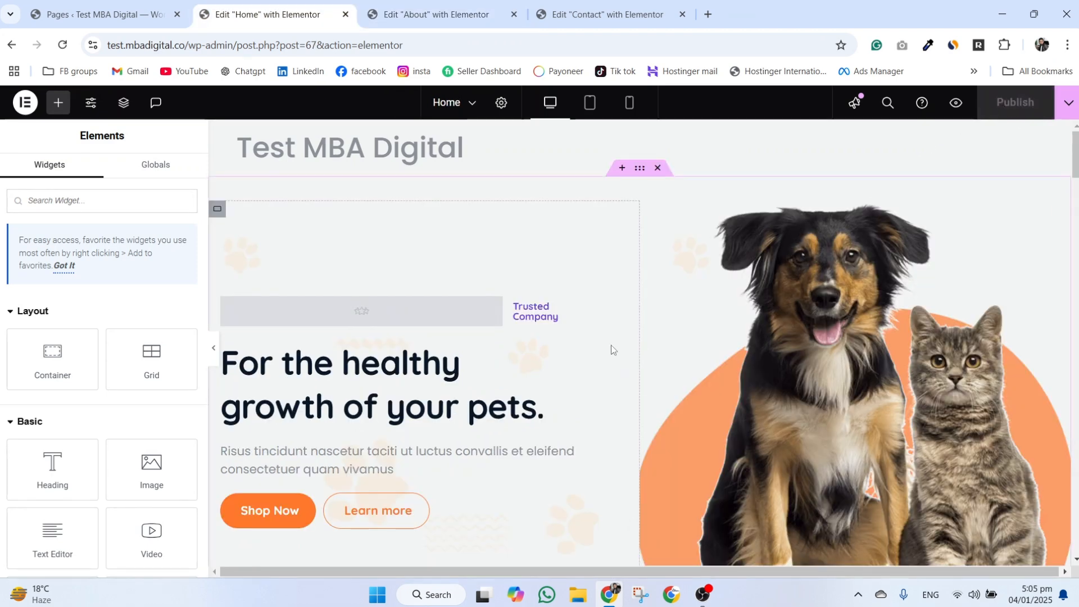
Close all the Elementor editor tabs and refresh the Pages list.
click(157, 4)
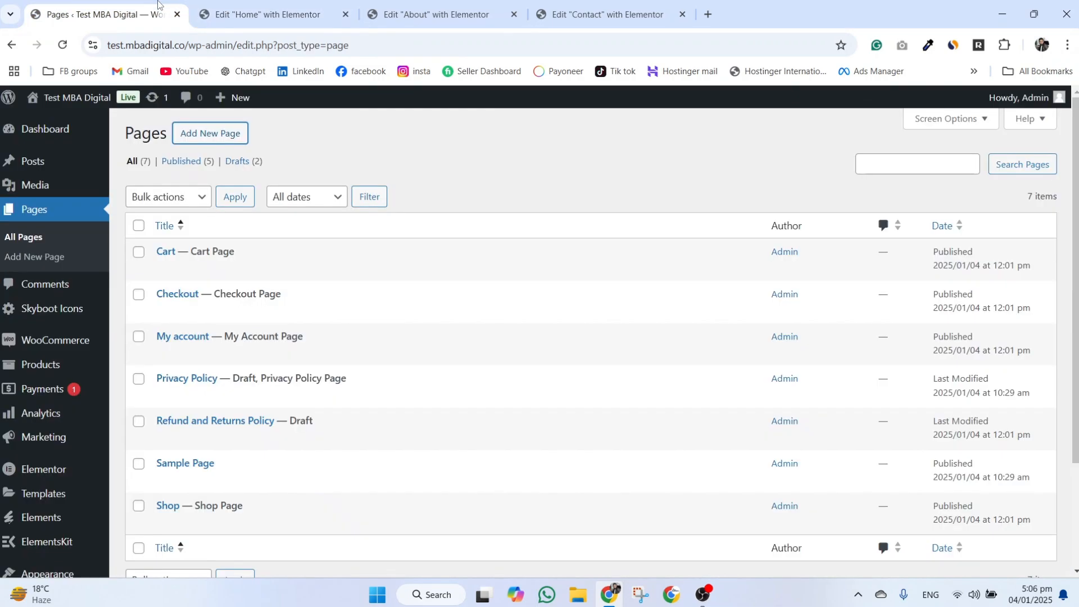
right_click(157, 4)
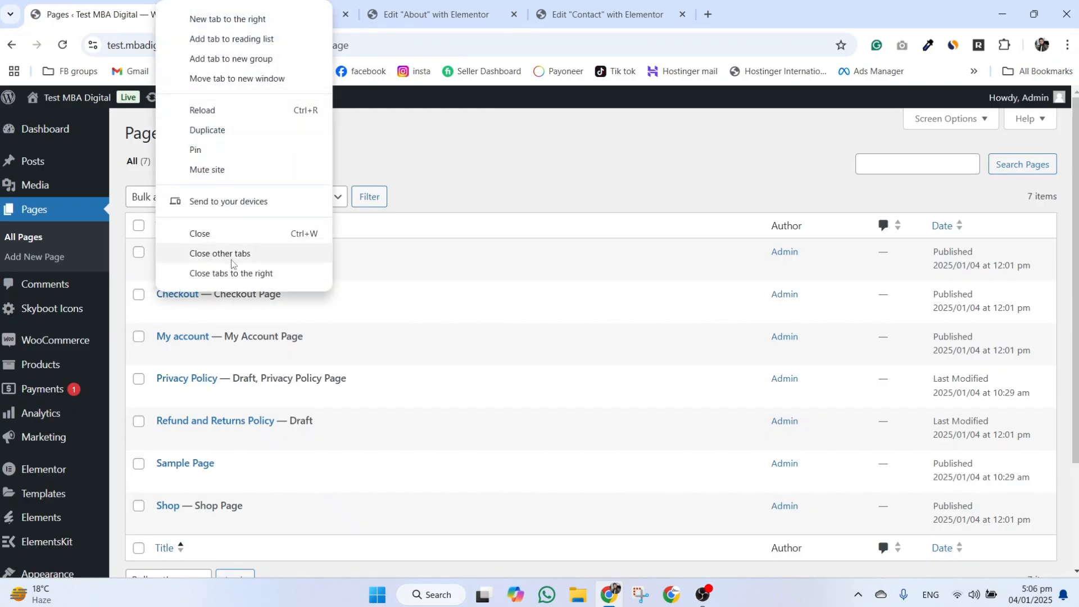
click(246, 274)
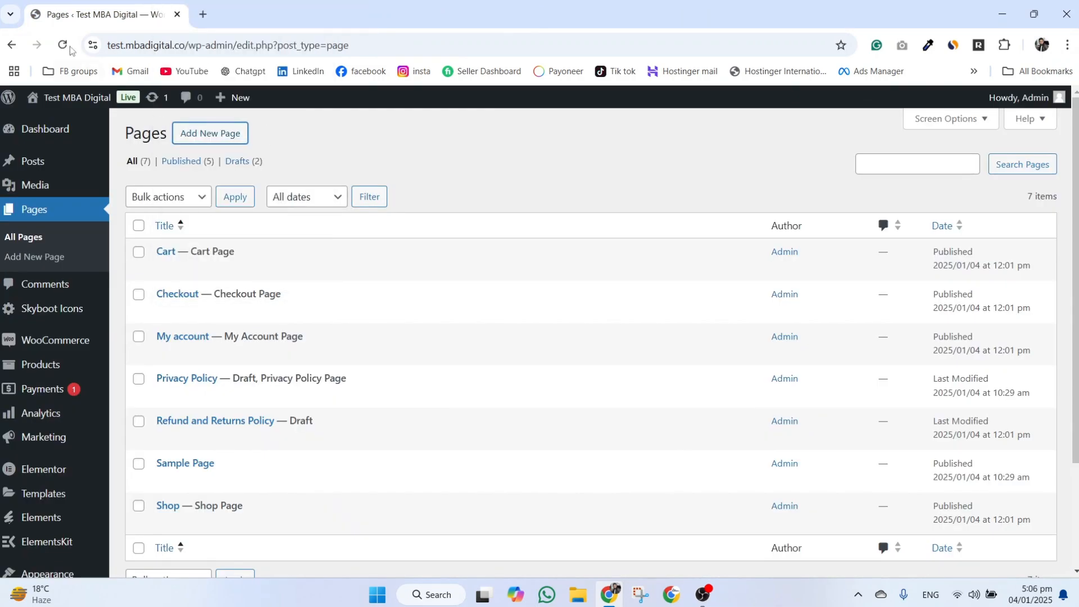
click(63, 46)
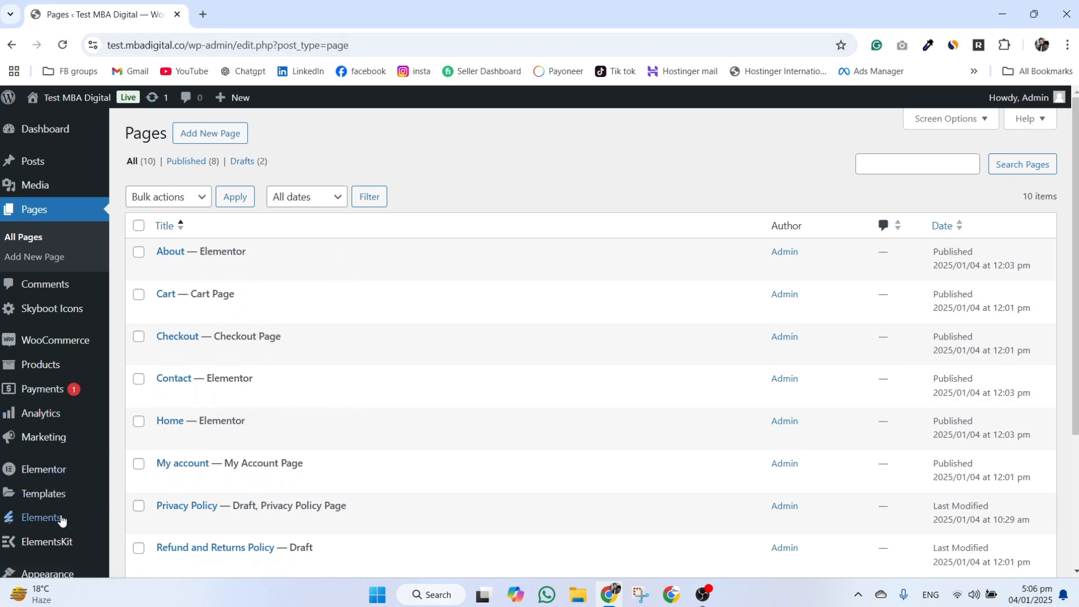
Create a new navigation menu named 'Main Manu' in Appearance > Menus.
scroll(60, 508, down, 2)
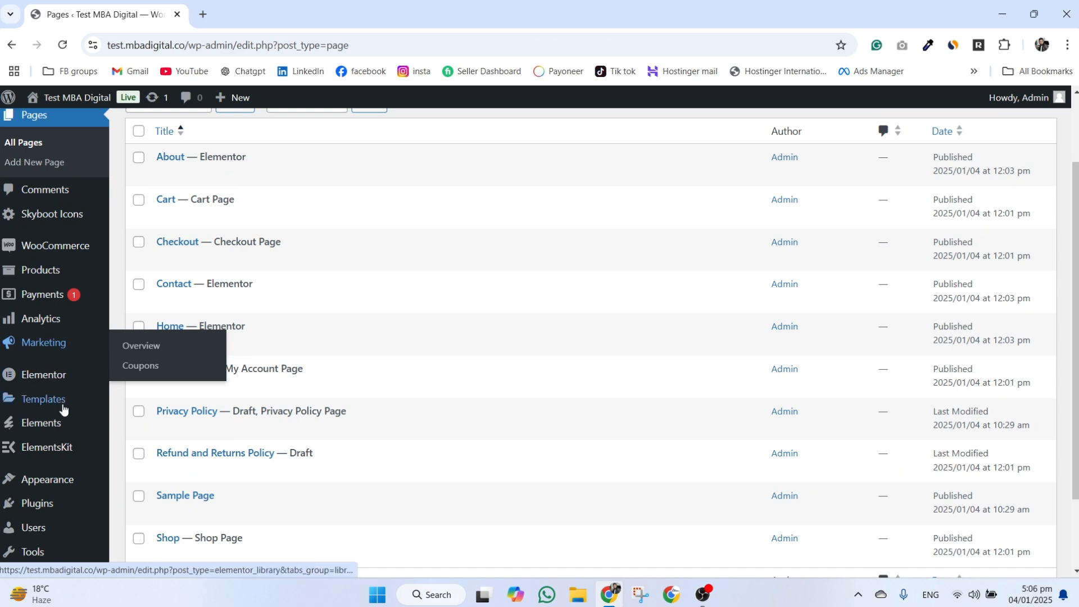
mouse_move(62, 479)
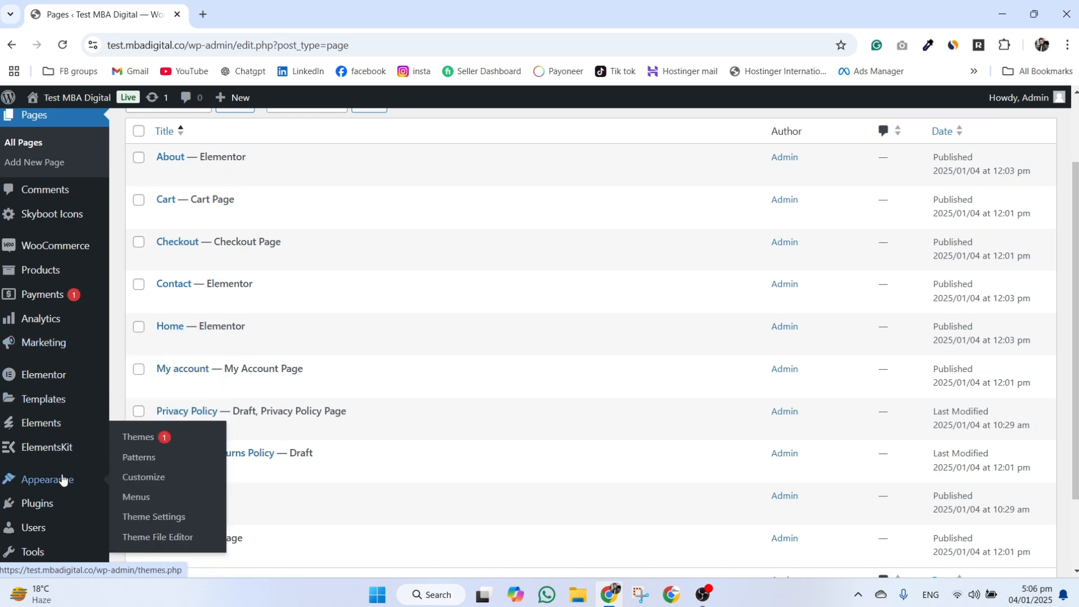
click(151, 497)
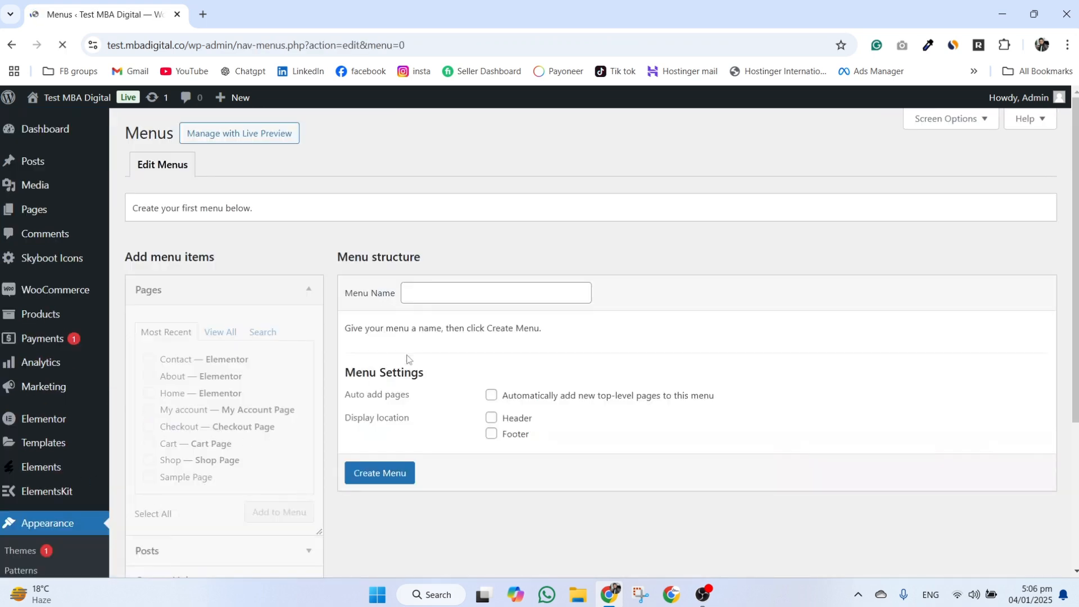
click(483, 283)
click(492, 328)
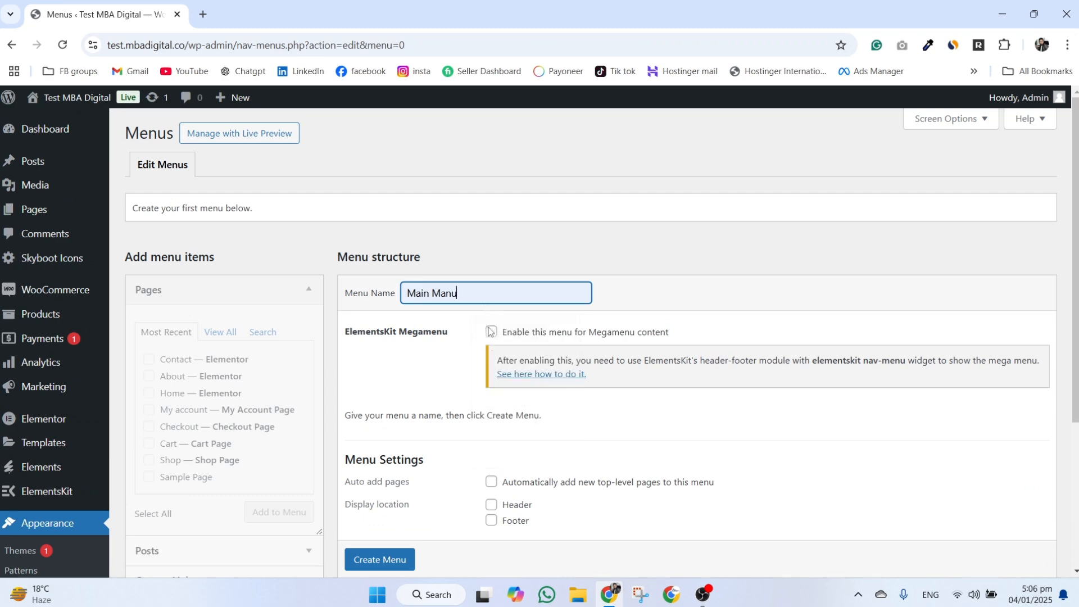
scroll(440, 357, down, 3)
scroll(283, 197, up, 3)
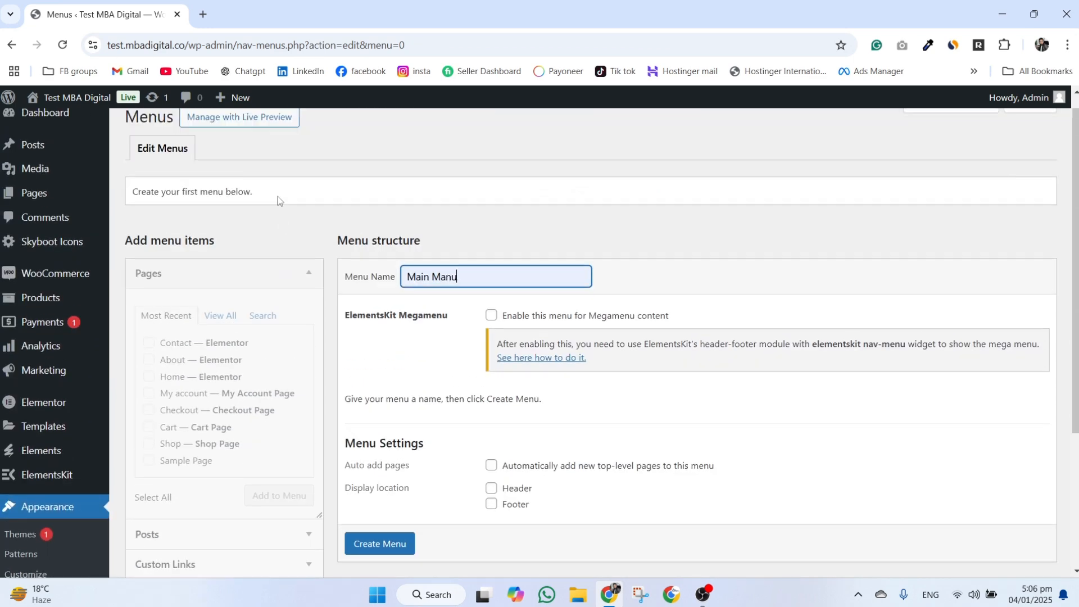
scroll(373, 548, down, 1)
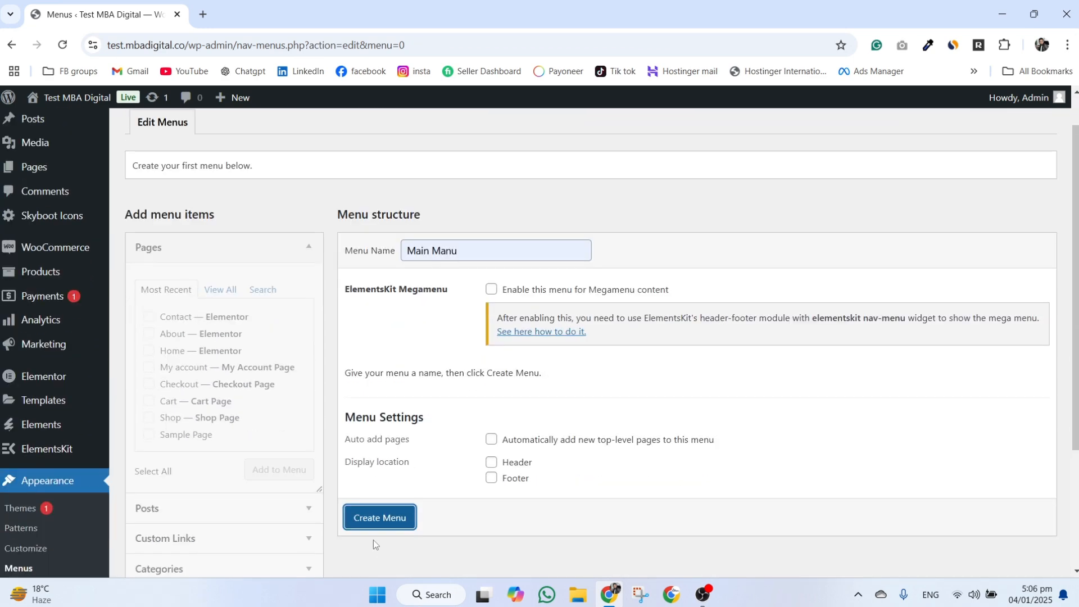
click(374, 518)
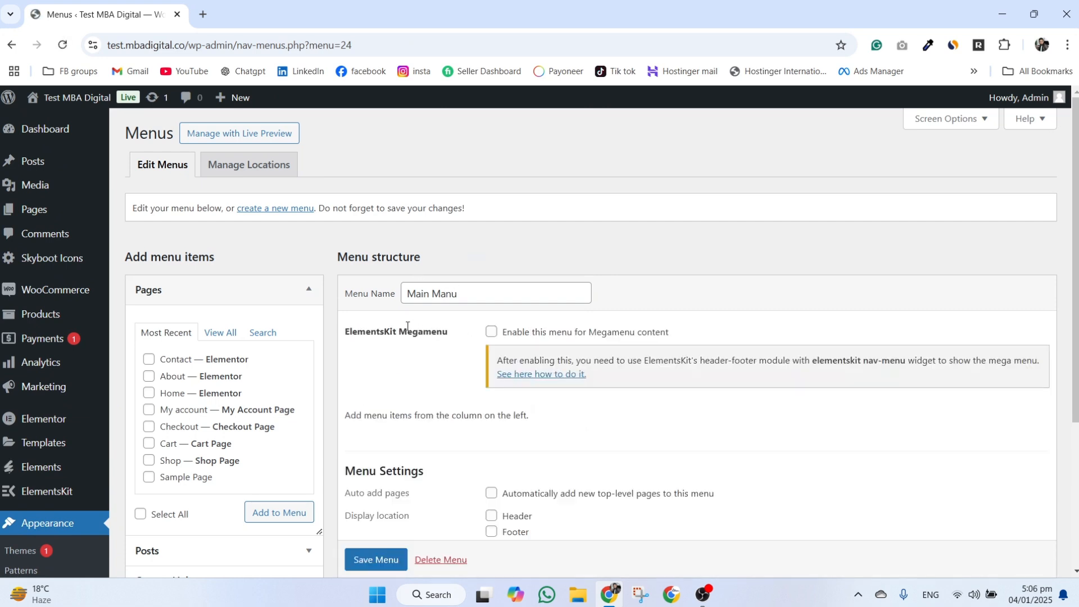
Add the Home and Contact pages, move Shop between Home and About, and save the menu.
click(221, 334)
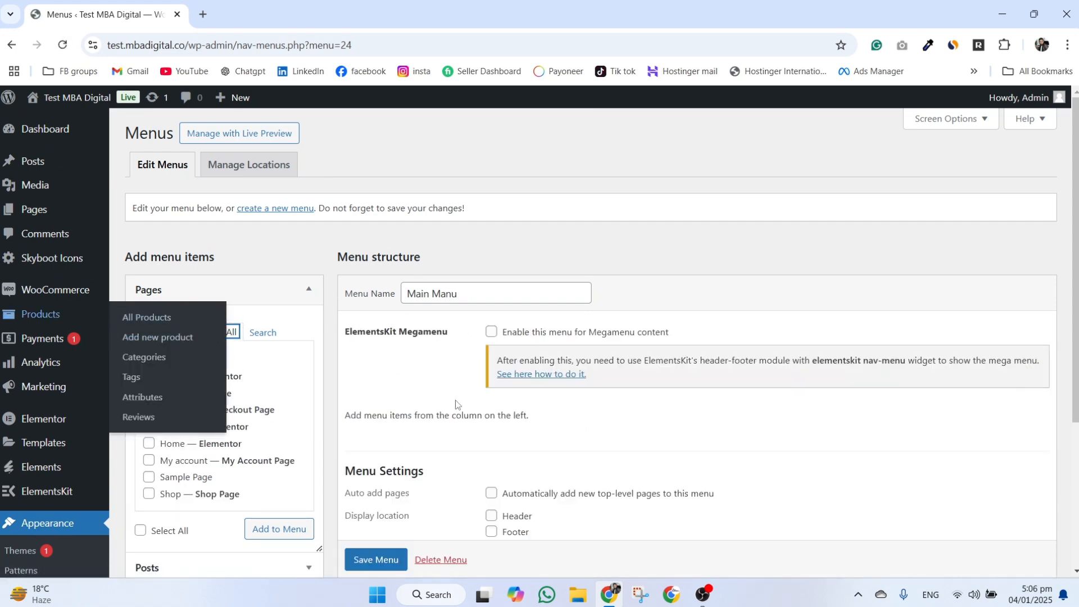
click(150, 360)
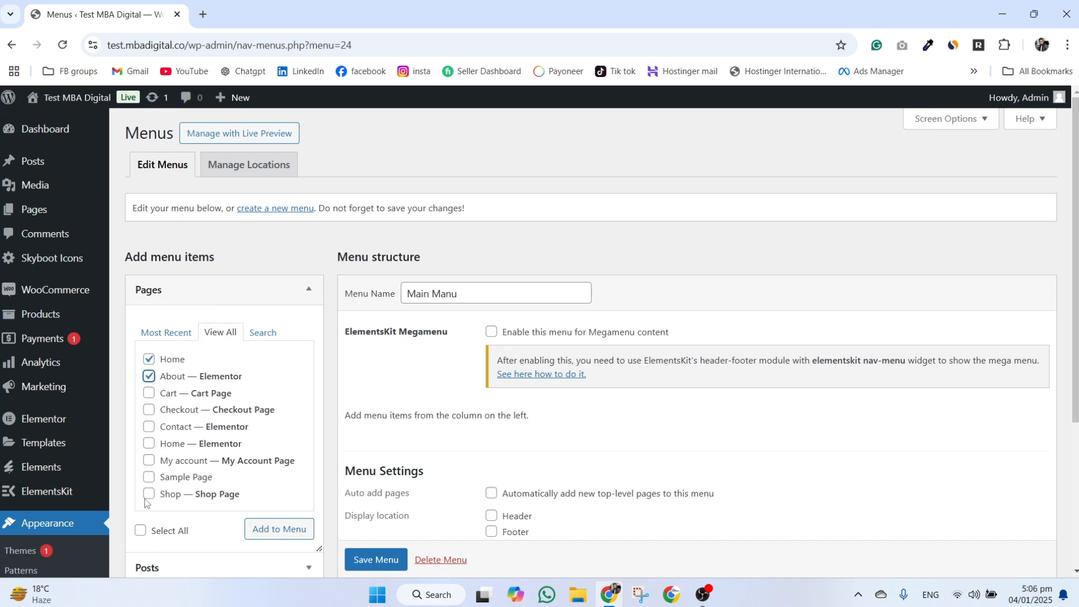
click(149, 428)
click(278, 527)
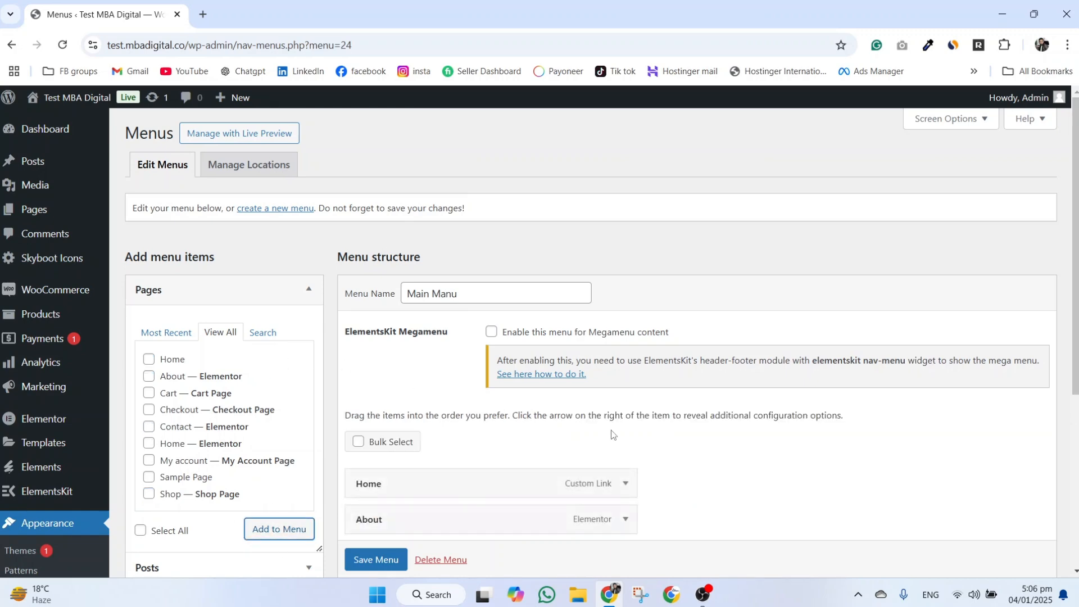
scroll(612, 434, down, 3)
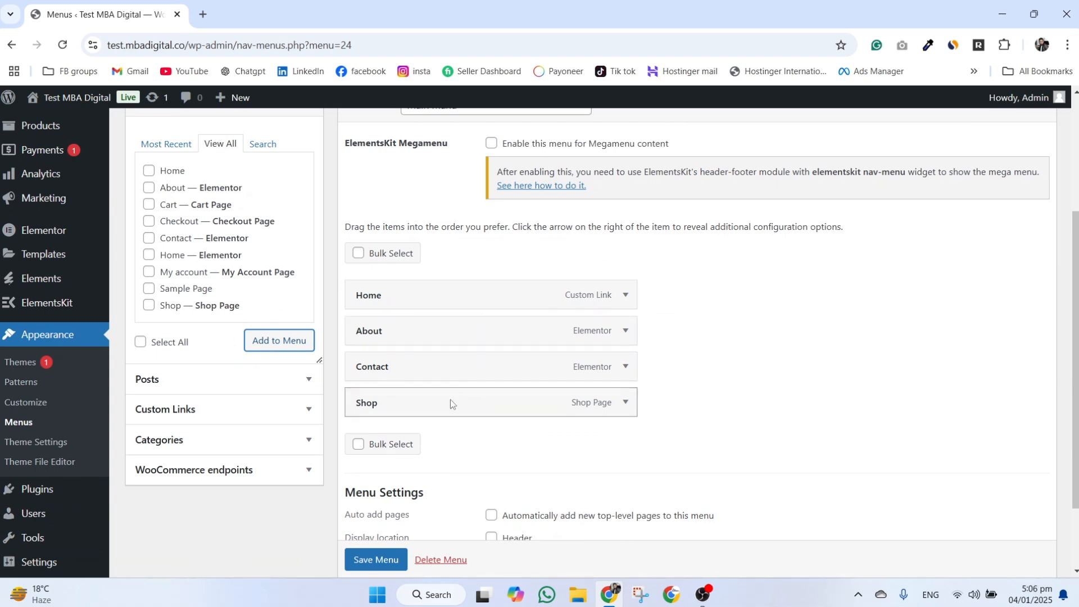
drag(450, 400, 451, 329)
scroll(380, 562, down, 1)
click(379, 553)
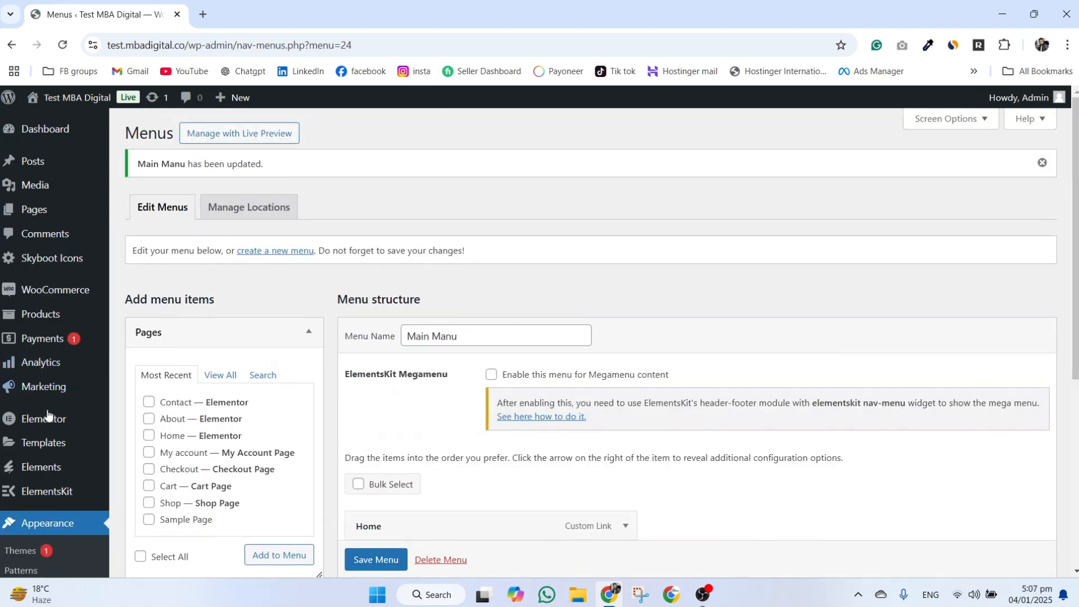
scroll(526, 441, down, 5)
Filter Saved Templates to Published and open PawParadise – Header in Elementor.
mouse_move(77, 163)
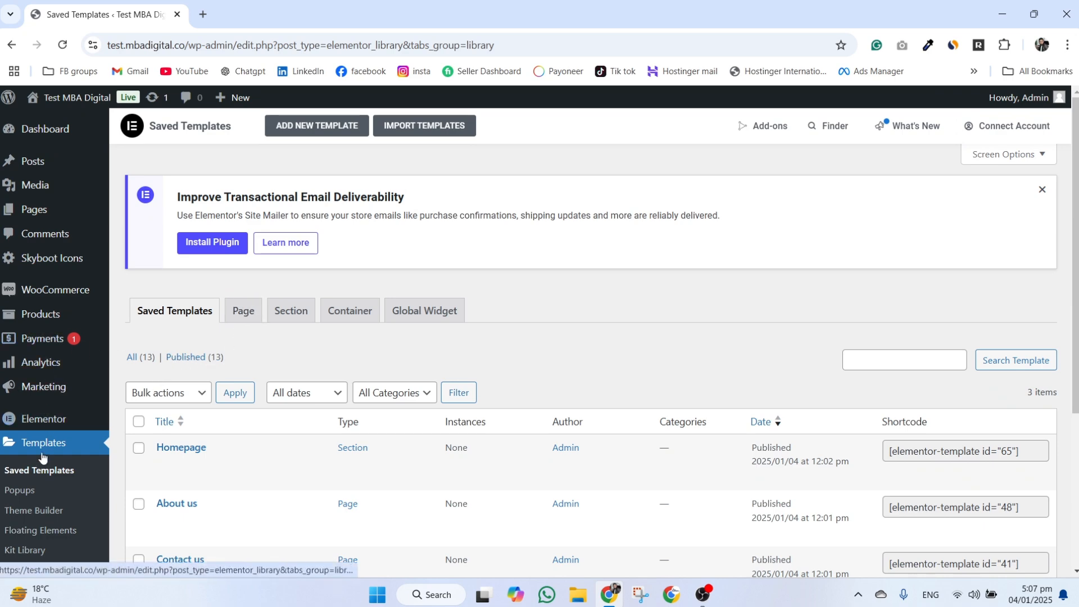
click(183, 357)
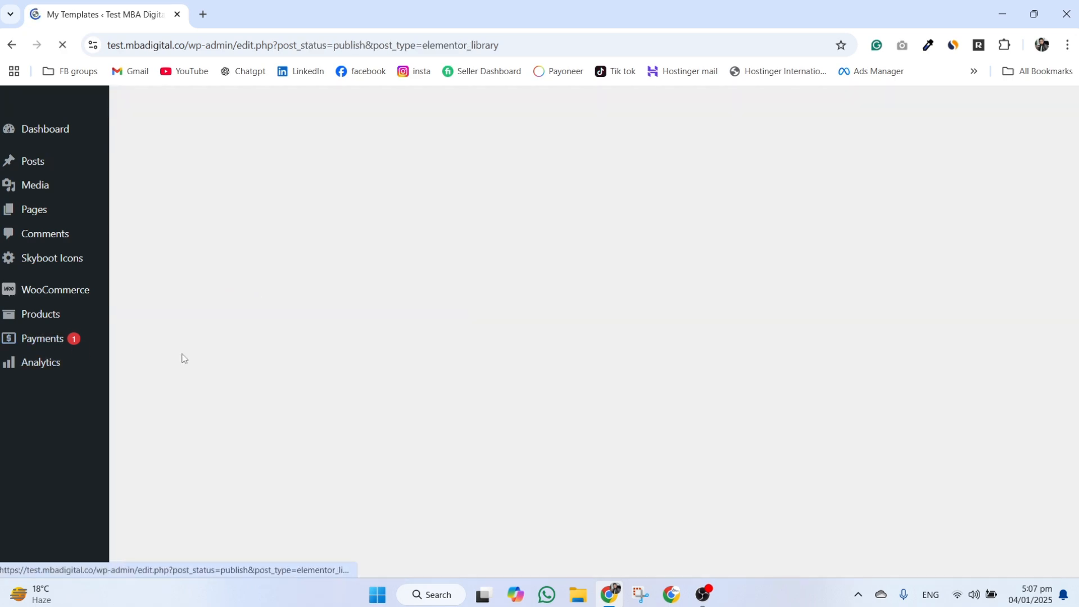
scroll(242, 333, down, 3)
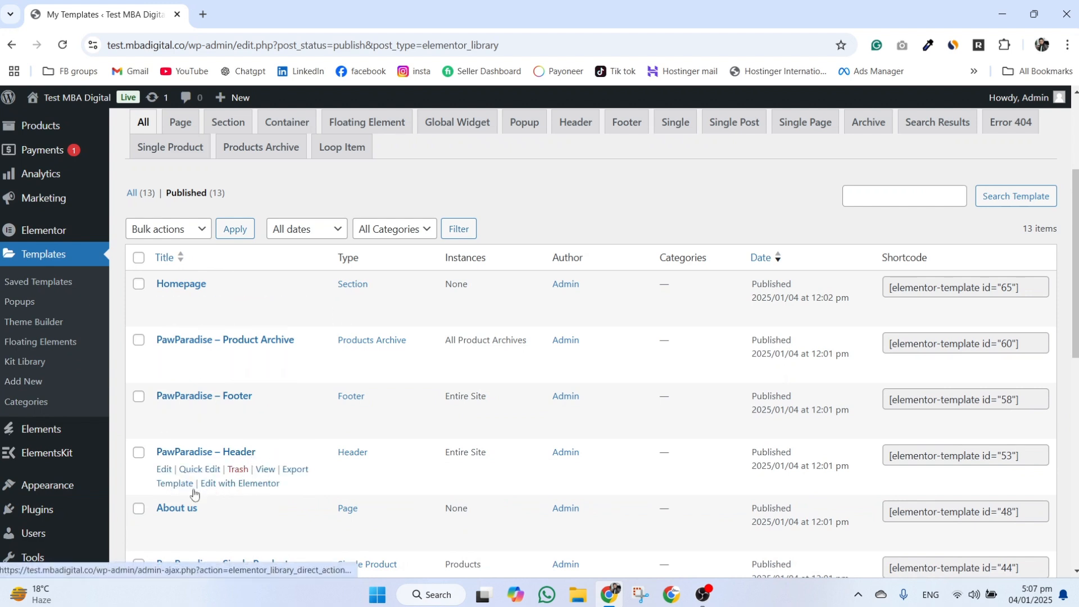
click(230, 485)
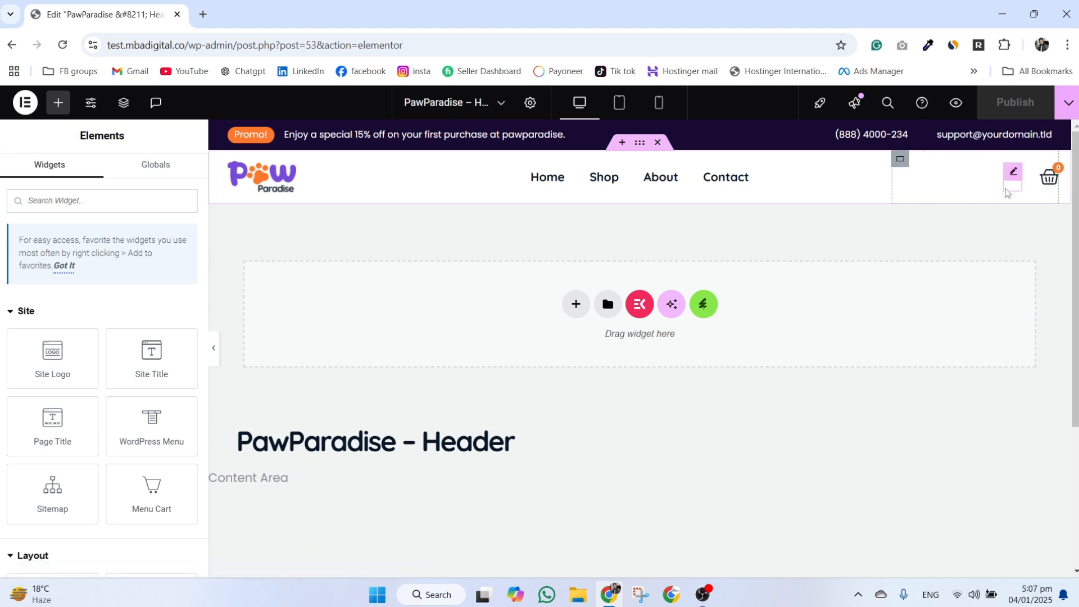
Search the Icon Library for 'user' icons for the empty header icon.
click(1006, 190)
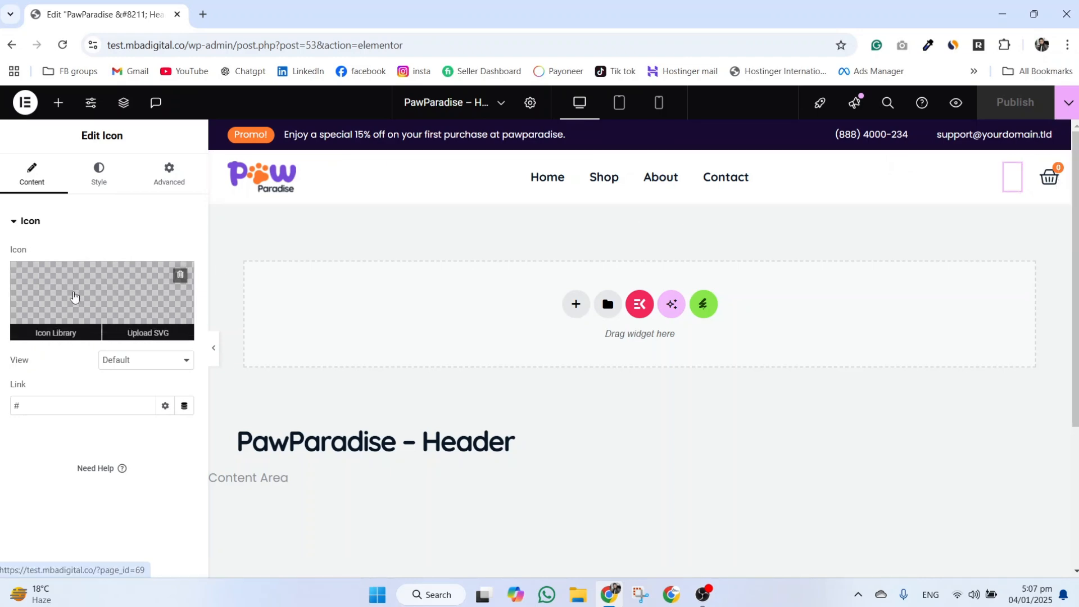
click(59, 302)
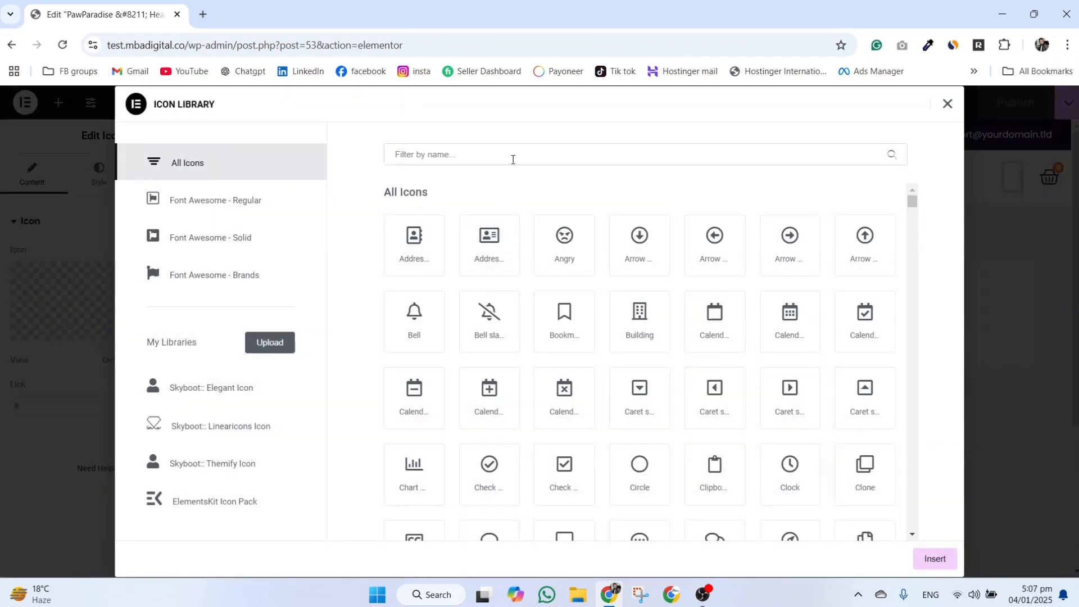
click(513, 160)
text(user)
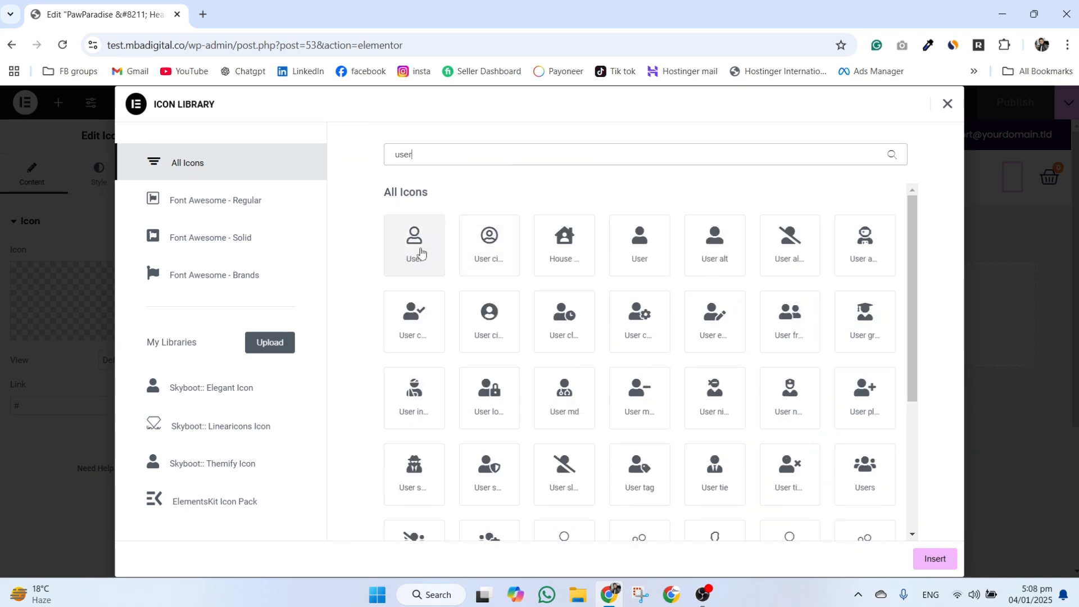
click(421, 254)
Insert the thin outline User icon, link it to My account, and publish.
scroll(724, 438, down, 2)
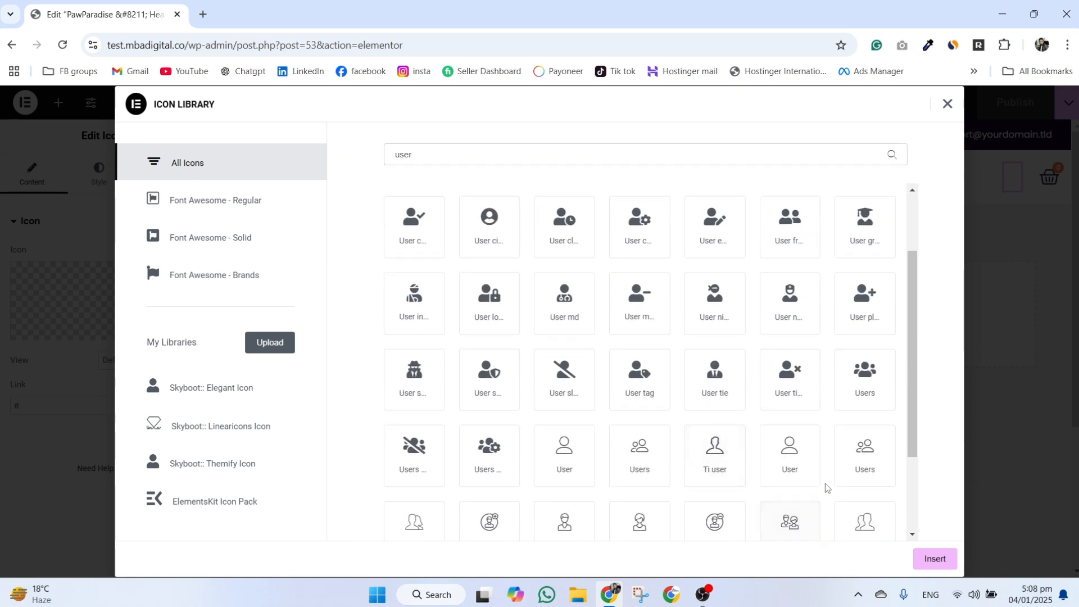
click(790, 456)
click(572, 454)
scroll(578, 456, up, 2)
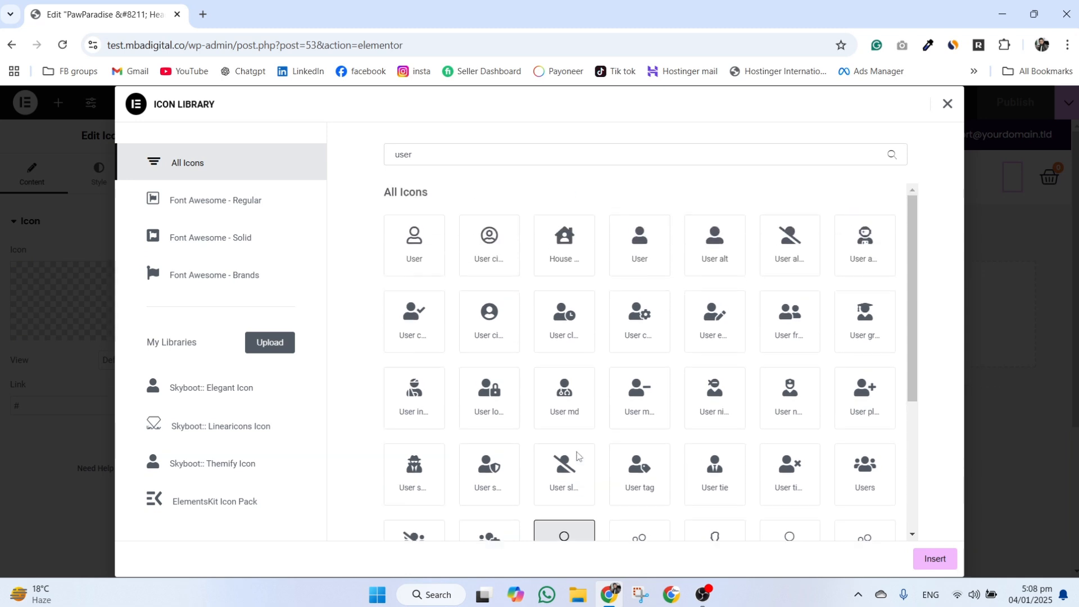
scroll(698, 414, down, 5)
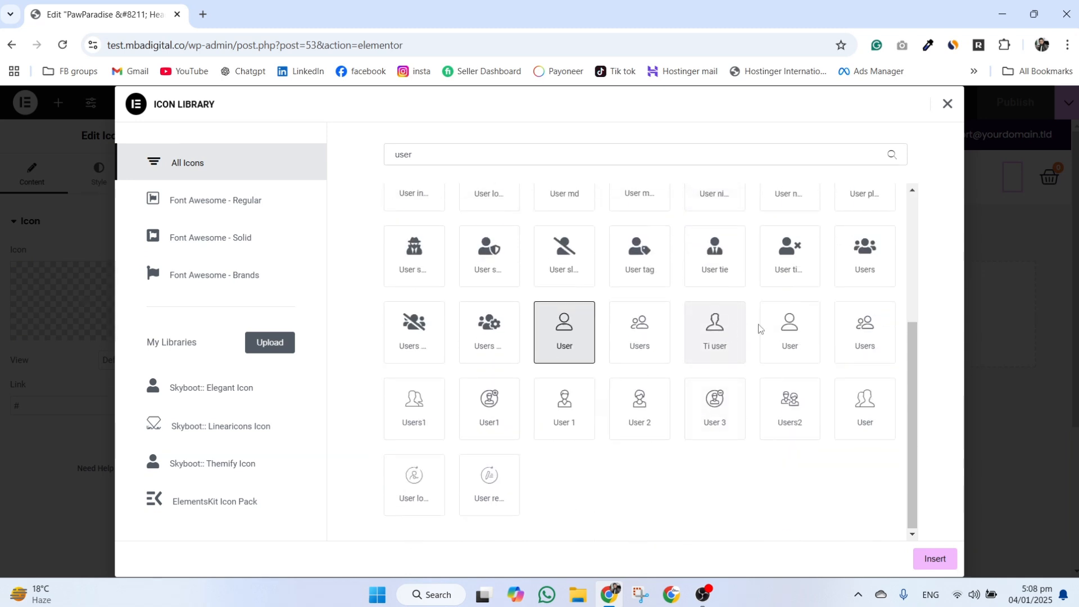
click(785, 332)
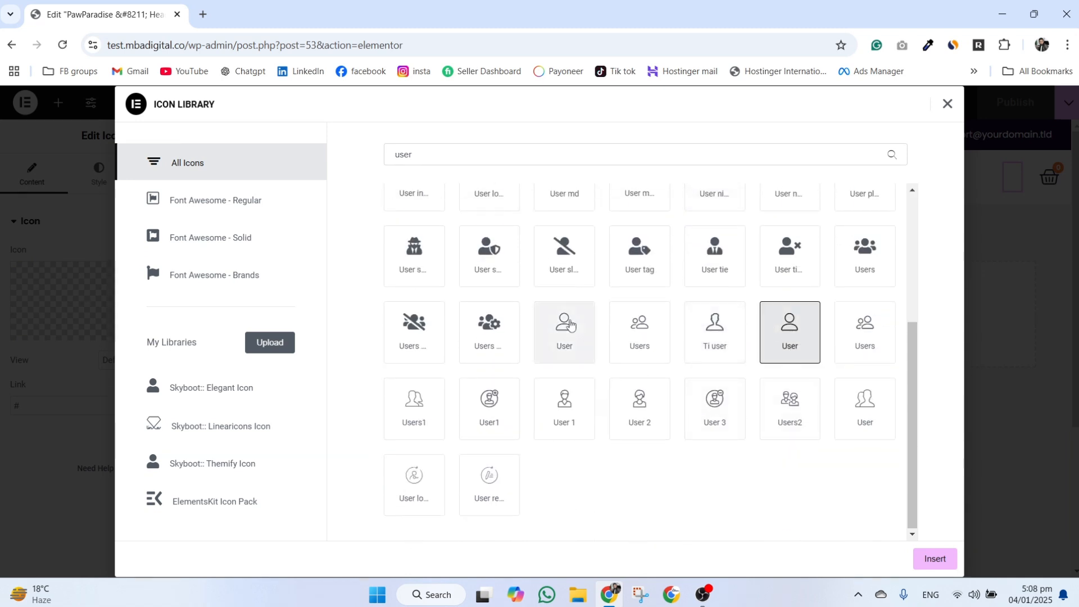
click(935, 559)
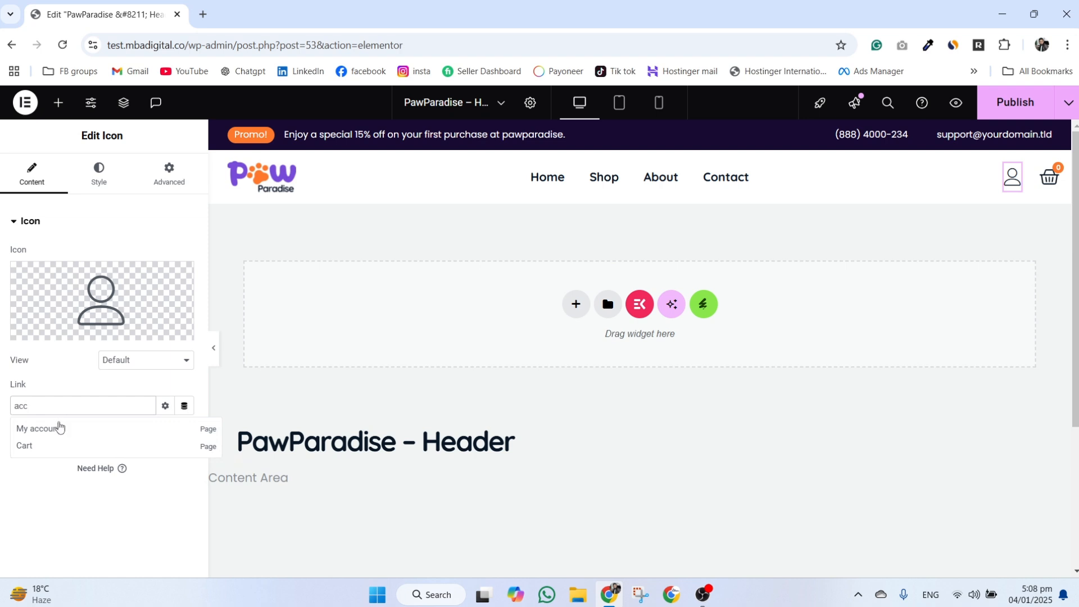
click(60, 429)
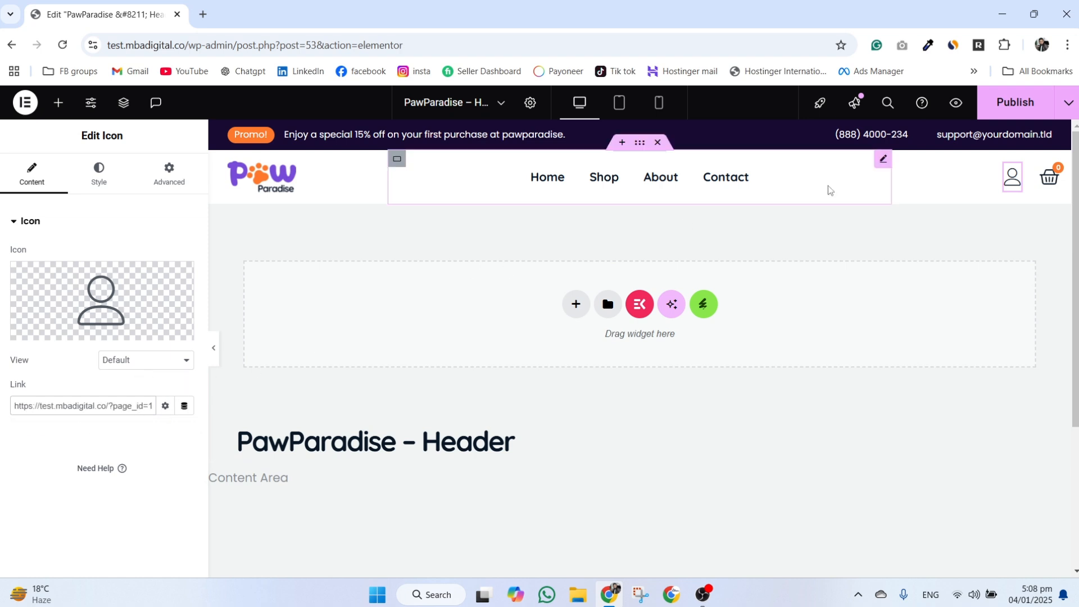
click(1000, 107)
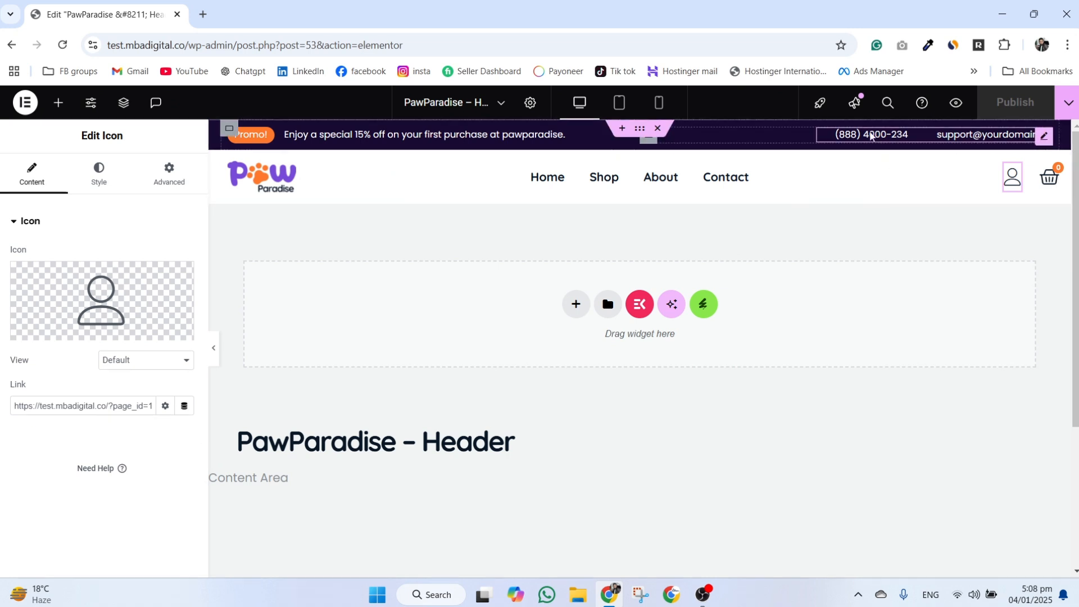
Preview the header at tablet and mobile widths.
click(619, 103)
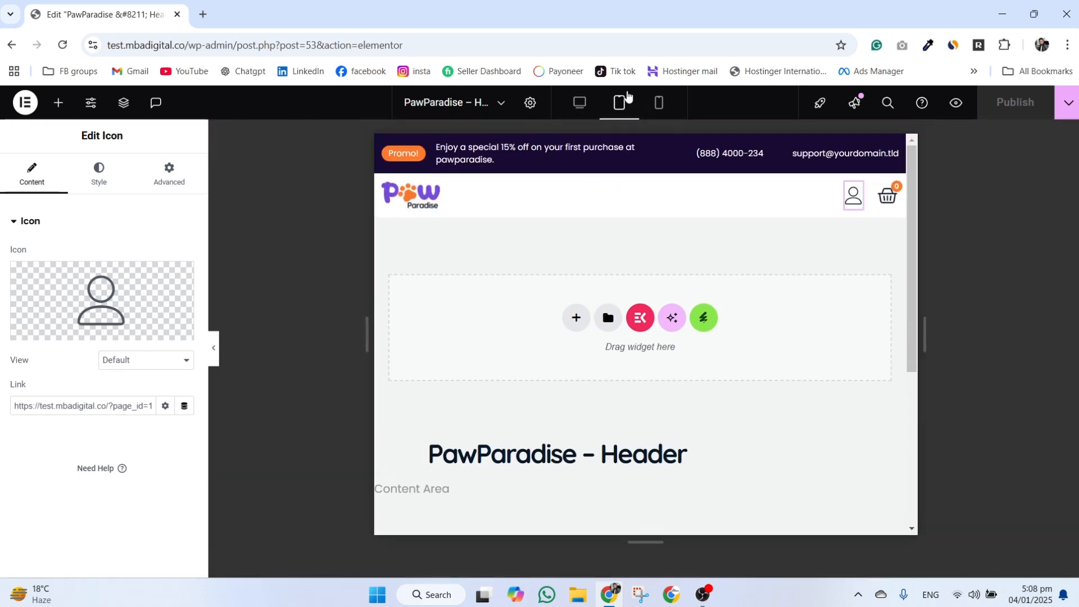
click(659, 103)
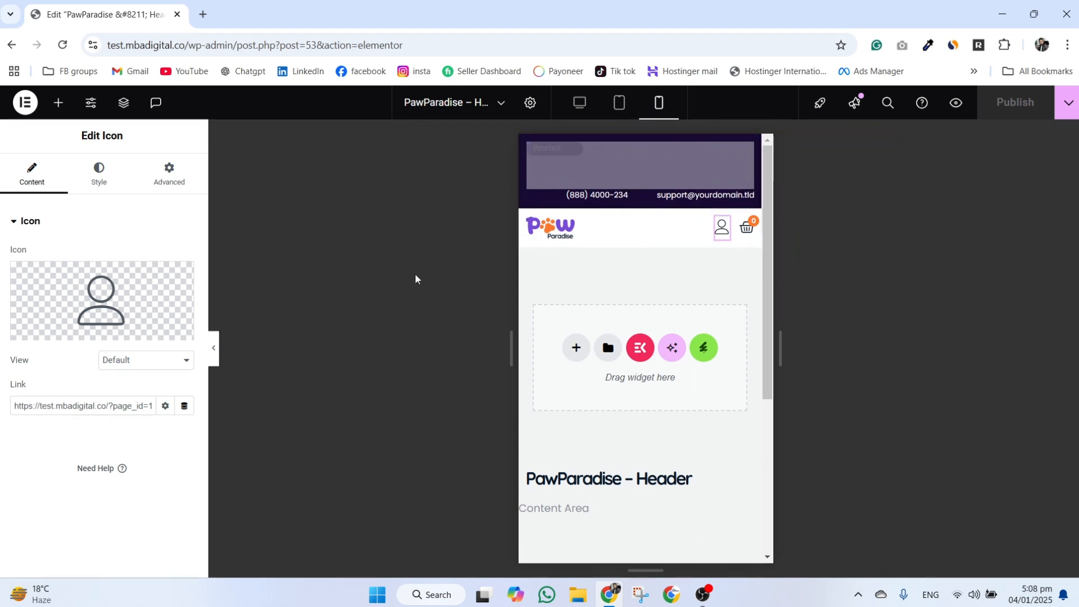
click(217, 353)
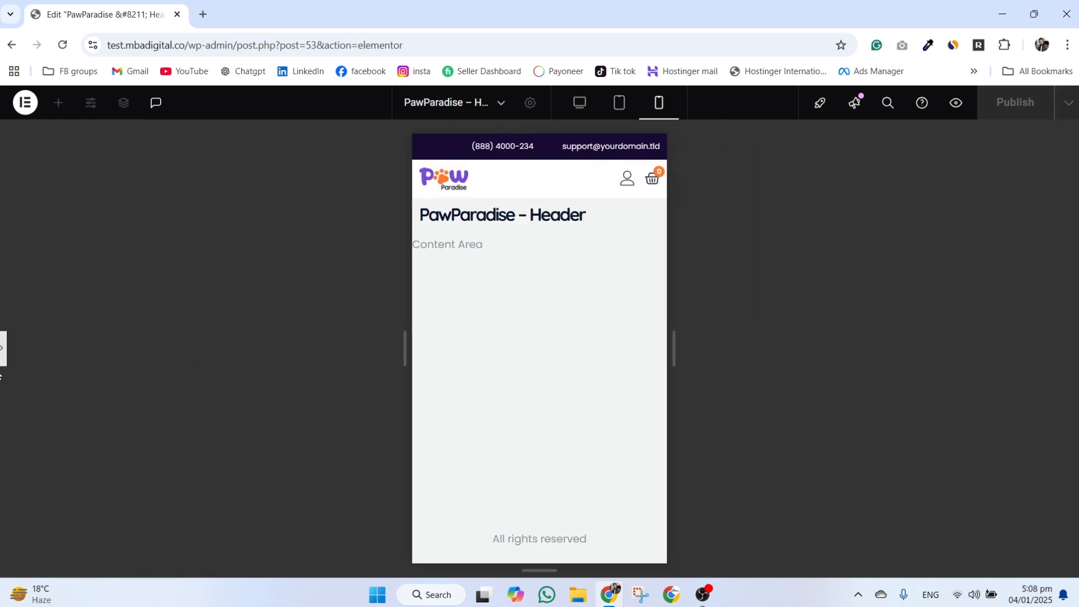
click(3, 354)
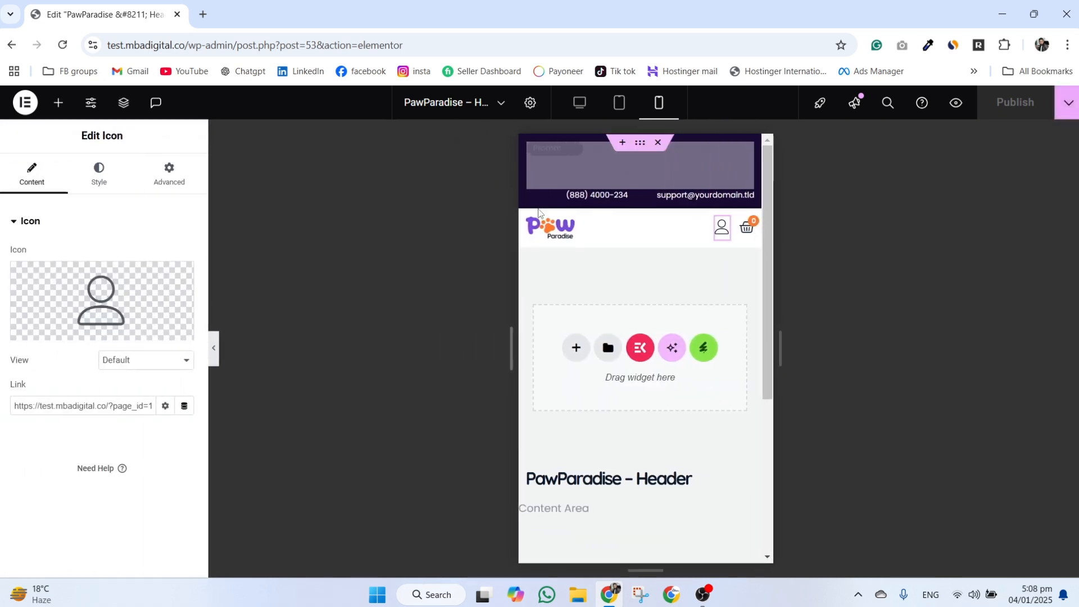
click(599, 197)
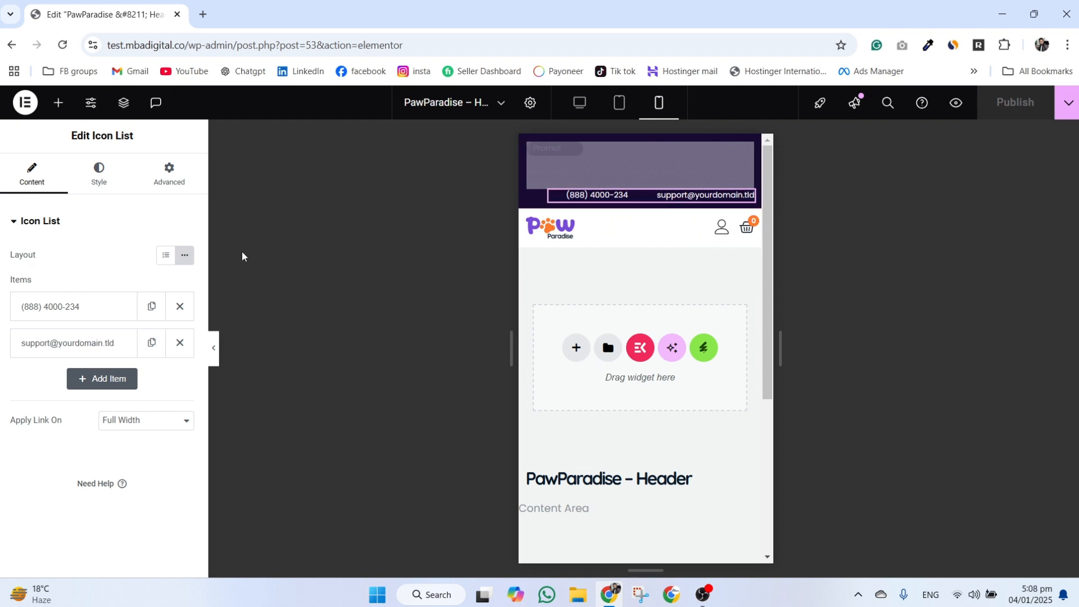
click(72, 308)
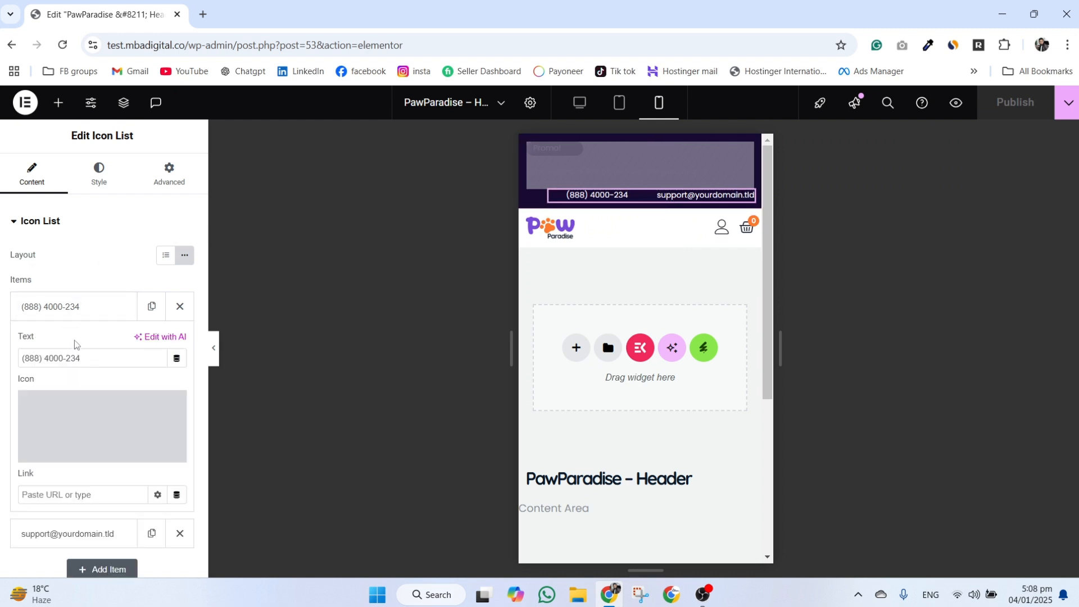
scroll(101, 313, down, 3)
click(99, 390)
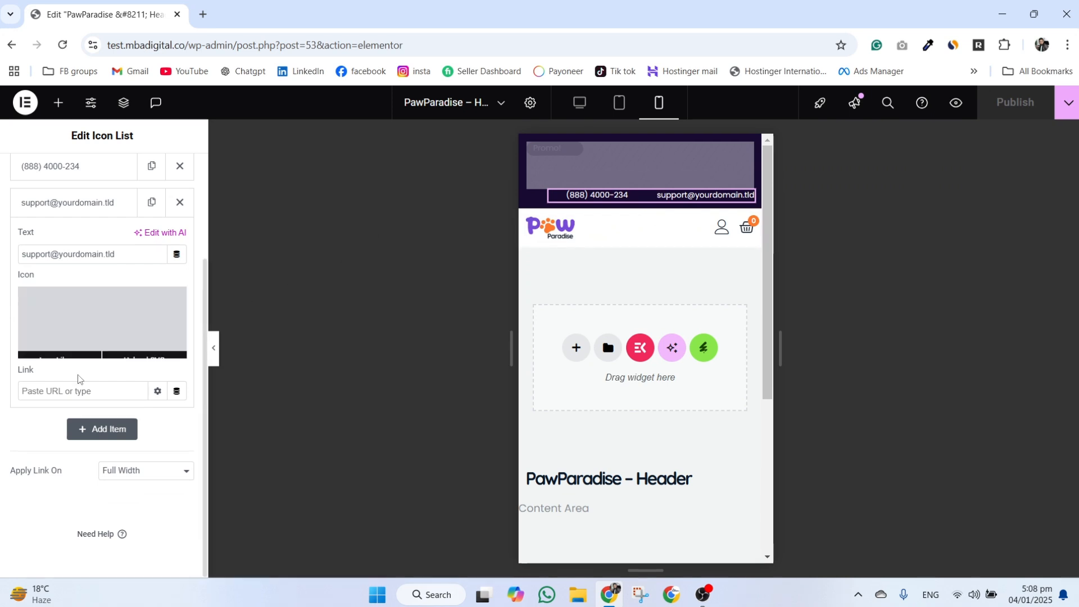
double_click(85, 254)
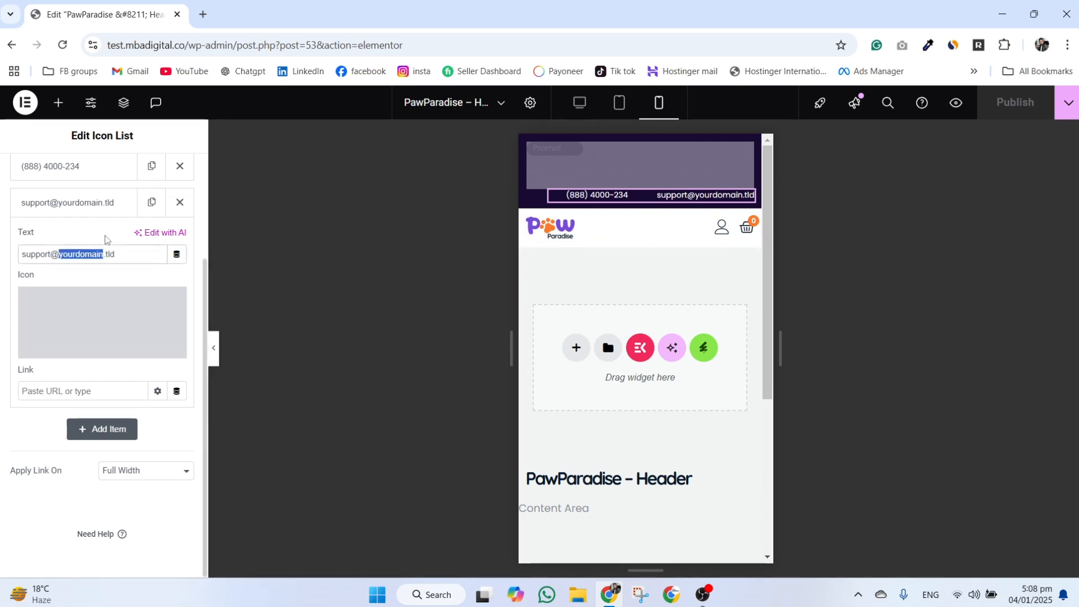
text(mba)
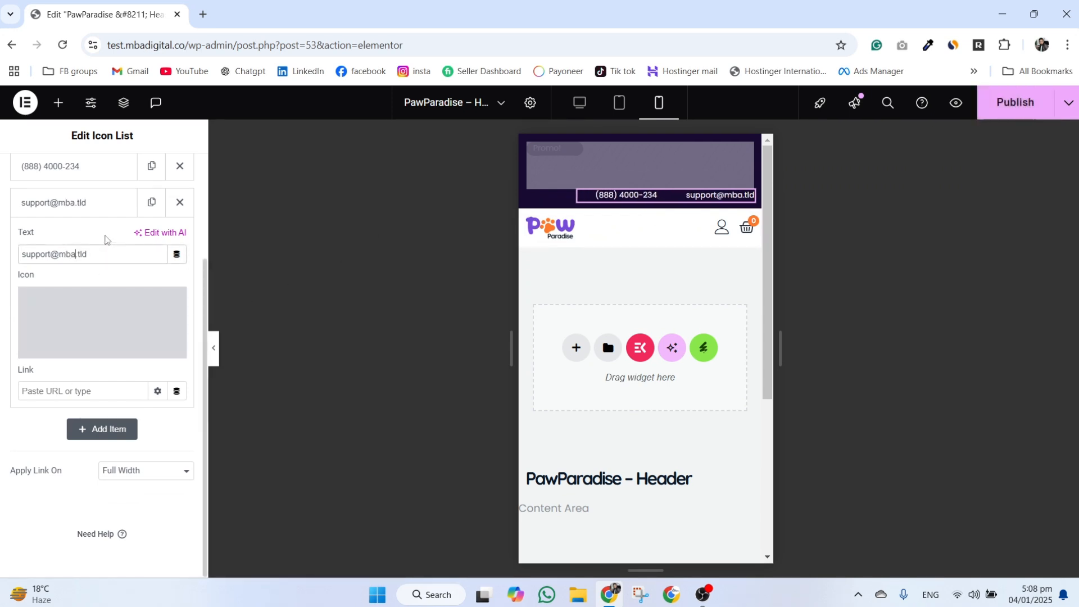
text(digital)
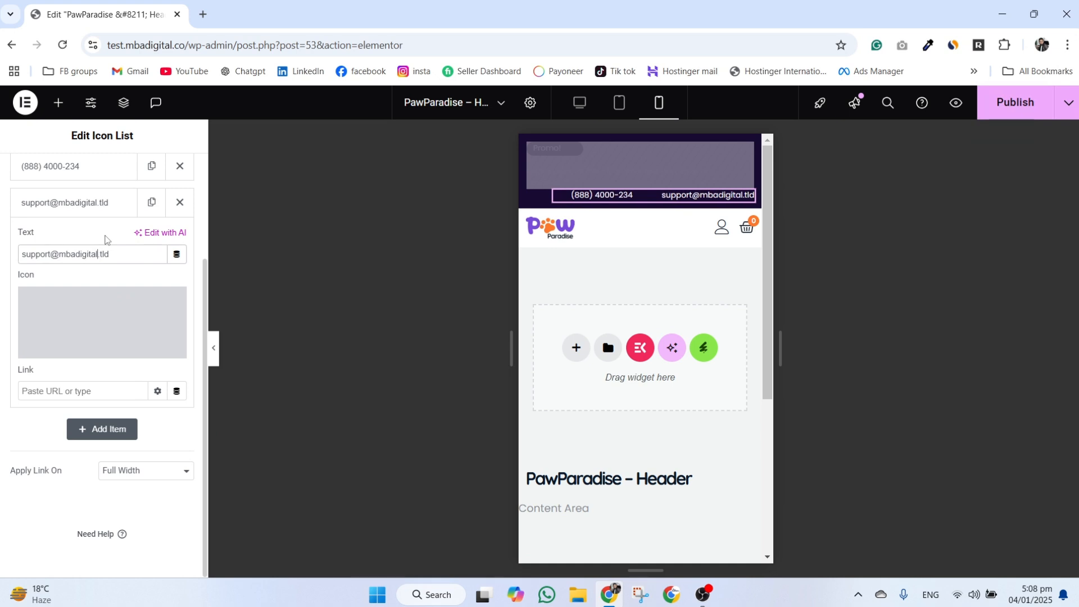
key(BackSpace)
key(BackSpace)
key(BackSpace)
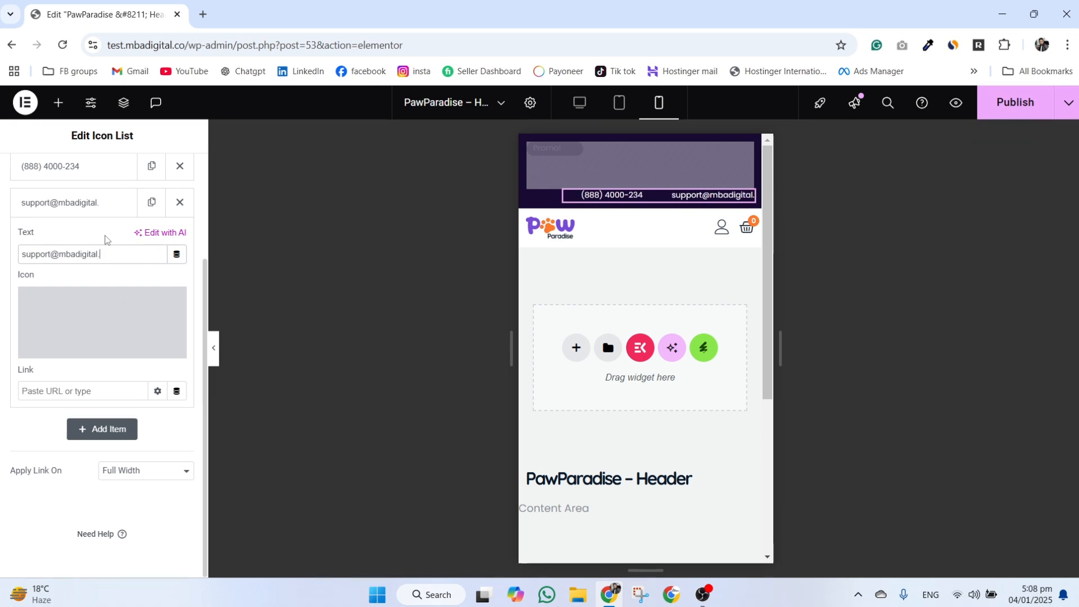
text(co)
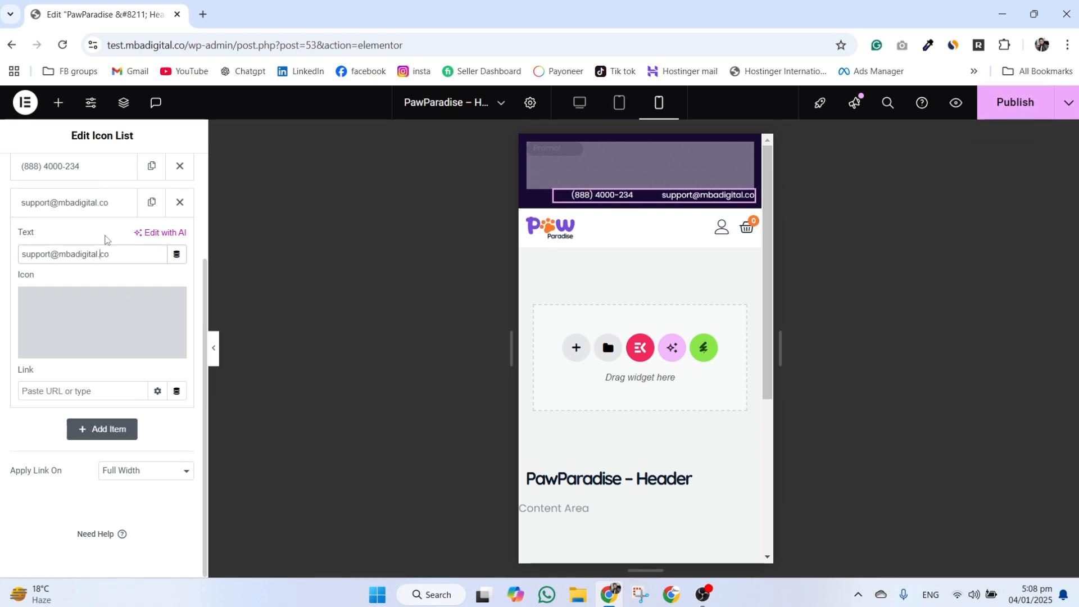
key(BackSpace)
key(BackSpace)
key(BackSpace)
key(BackSpace)
key(BackSpace)
key(BackSpace)
key(BackSpace)
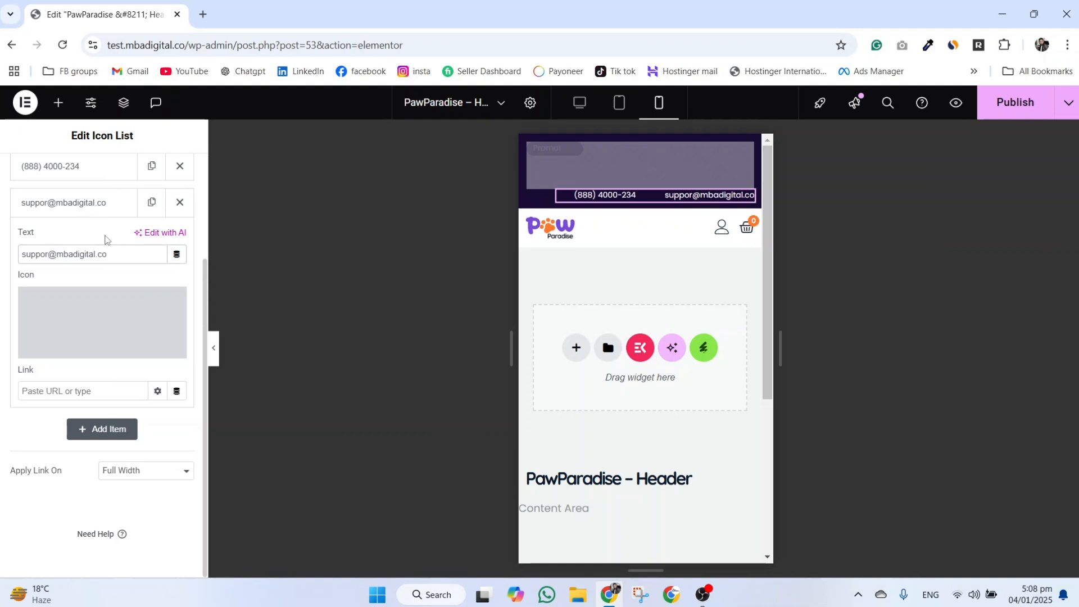
text(info)
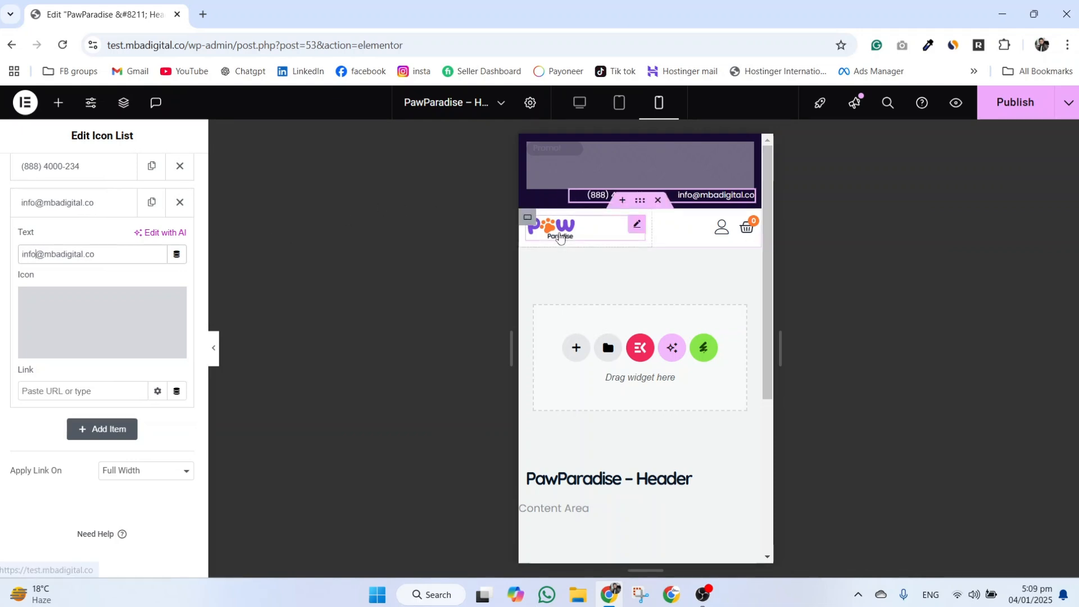
Recheck the phone number item and preview the header at tablet width.
click(53, 166)
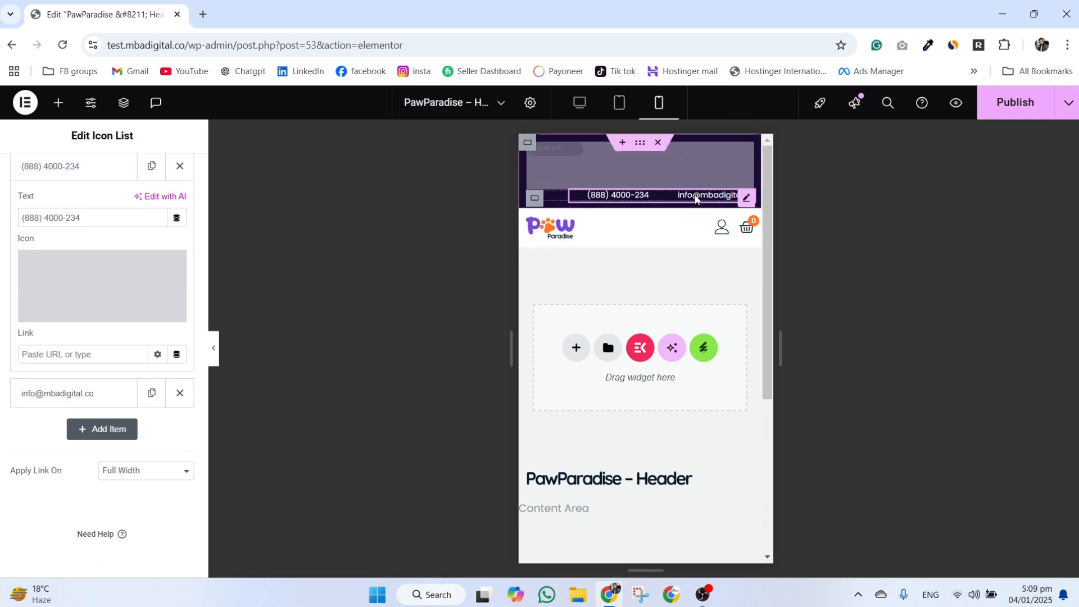
right_click(696, 199)
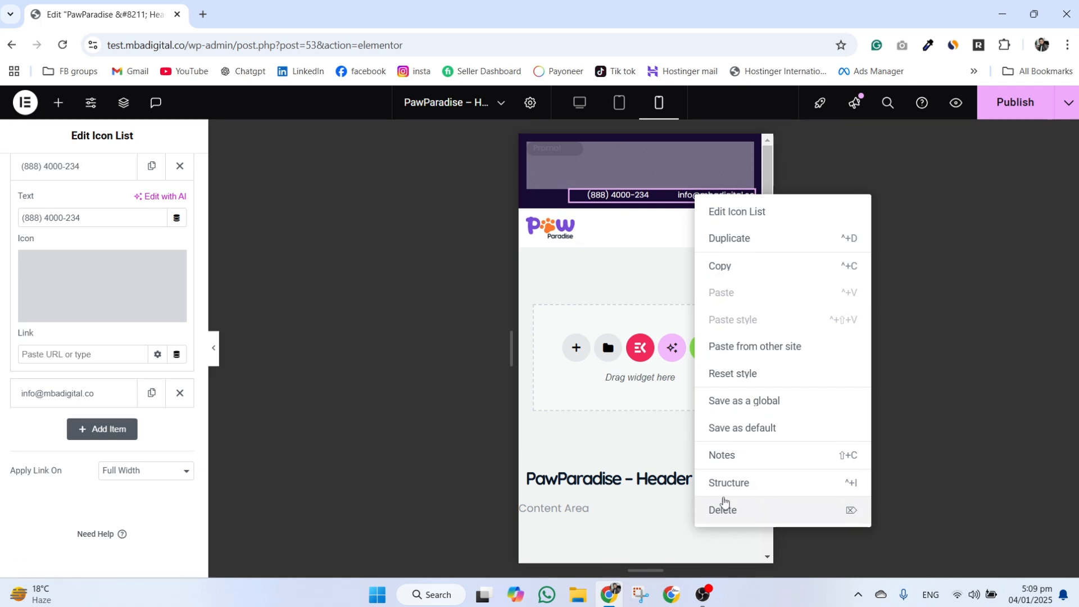
click(369, 313)
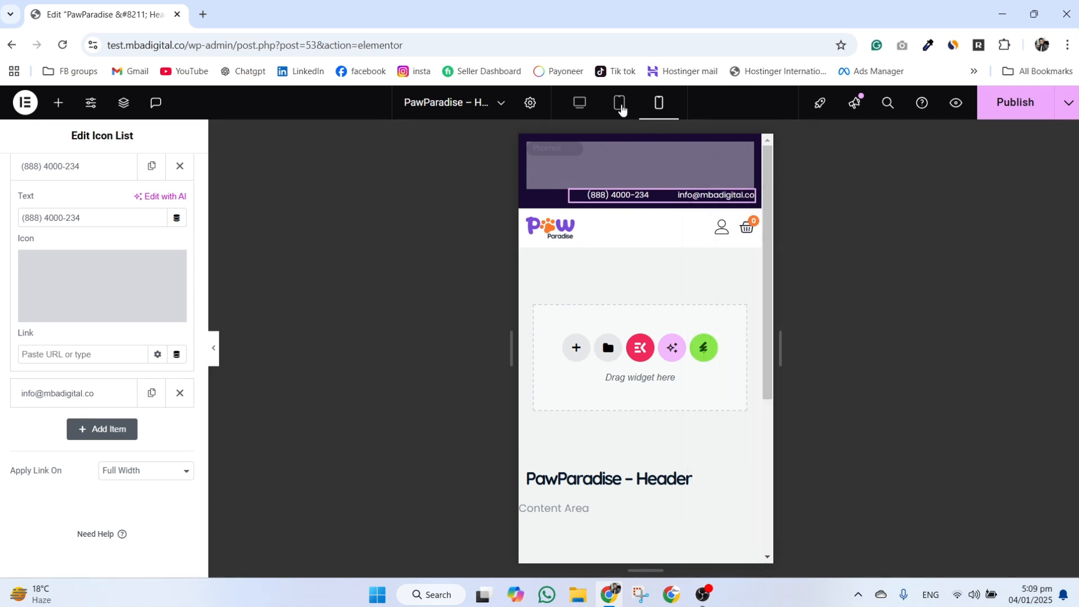
click(619, 103)
Switch to desktop preview, load test.mbadigital.co in a new tab, and bring the Dashboard tab forward.
click(579, 103)
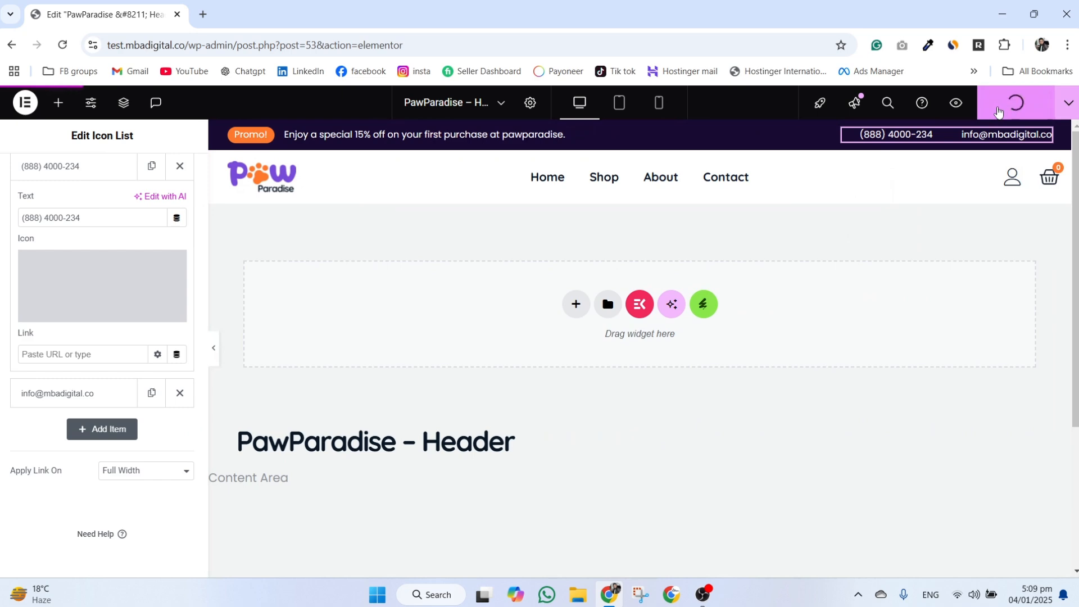
click(204, 15)
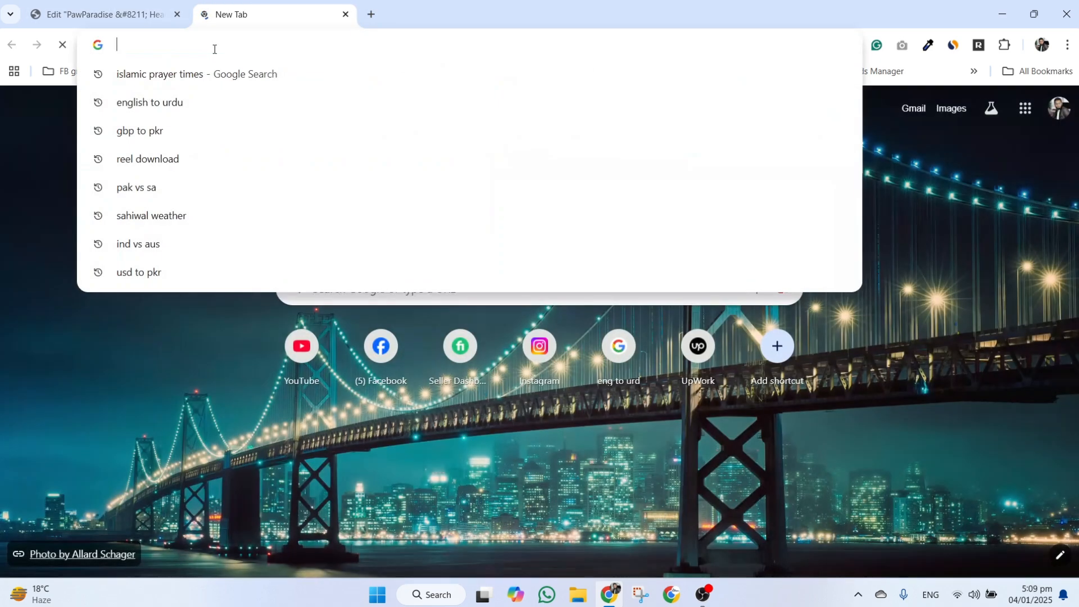
text(te)
key(Return)
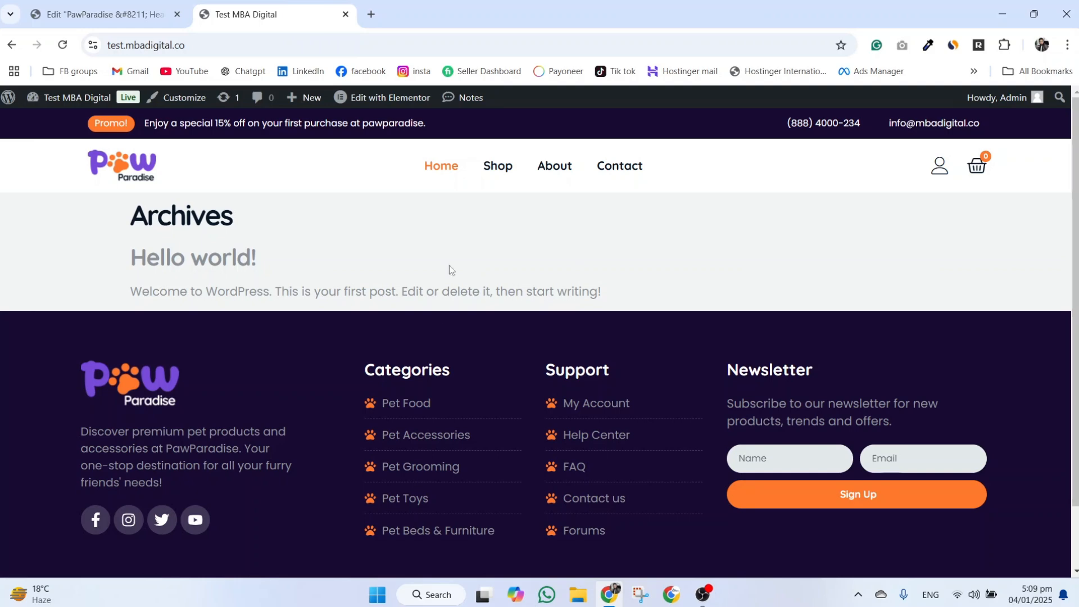
scroll(443, 533, down, 1)
scroll(443, 534, up, 1)
mouse_move(105, 112)
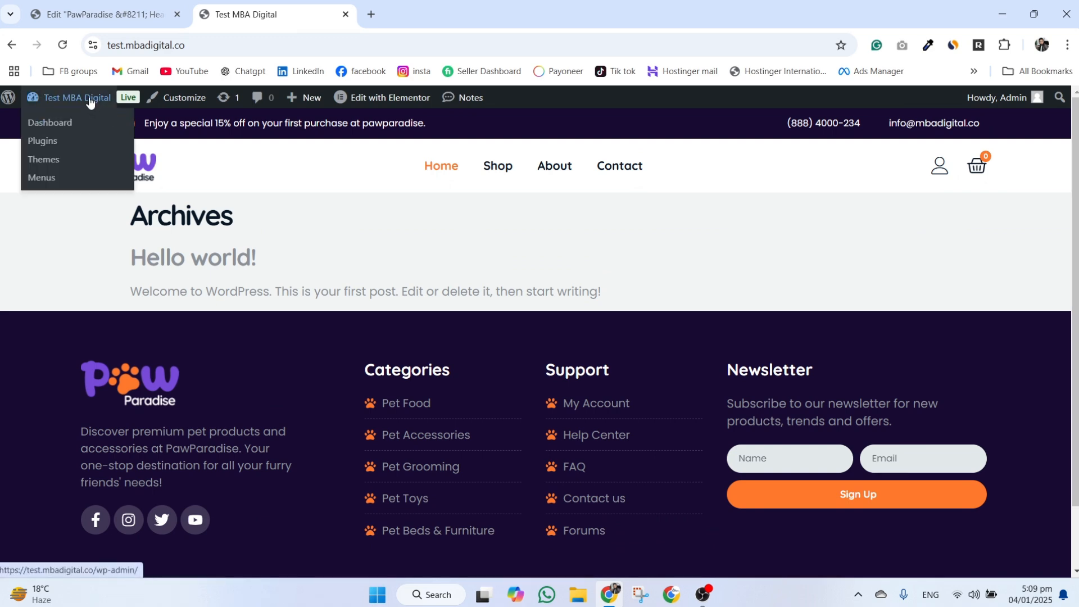
drag(394, 14, 53, 10)
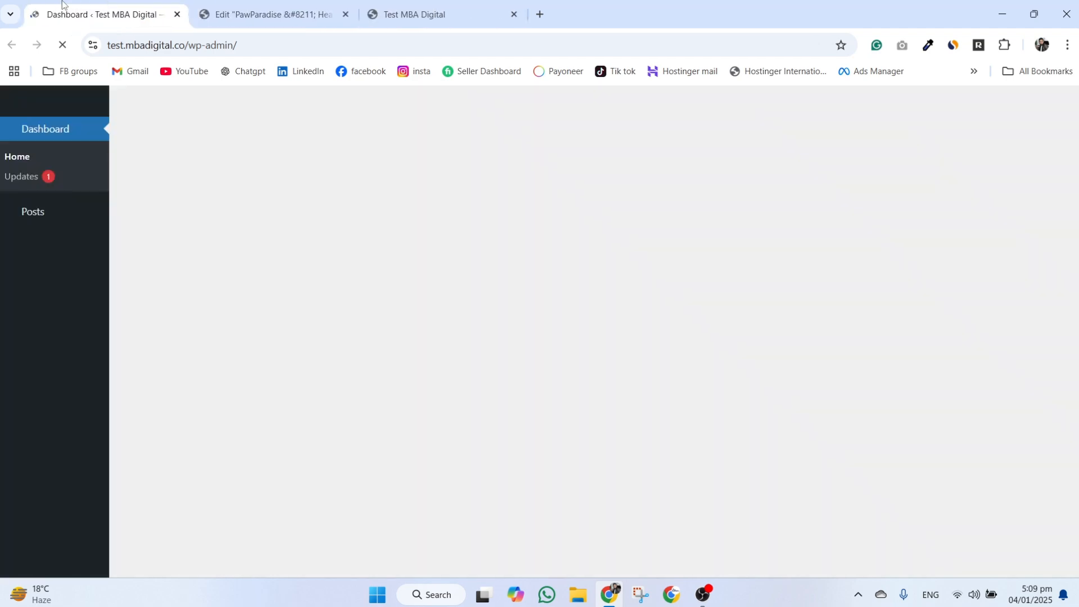
Under Settings > Reading, set 'A static page' with Home as the homepage and save.
scroll(67, 428, down, 2)
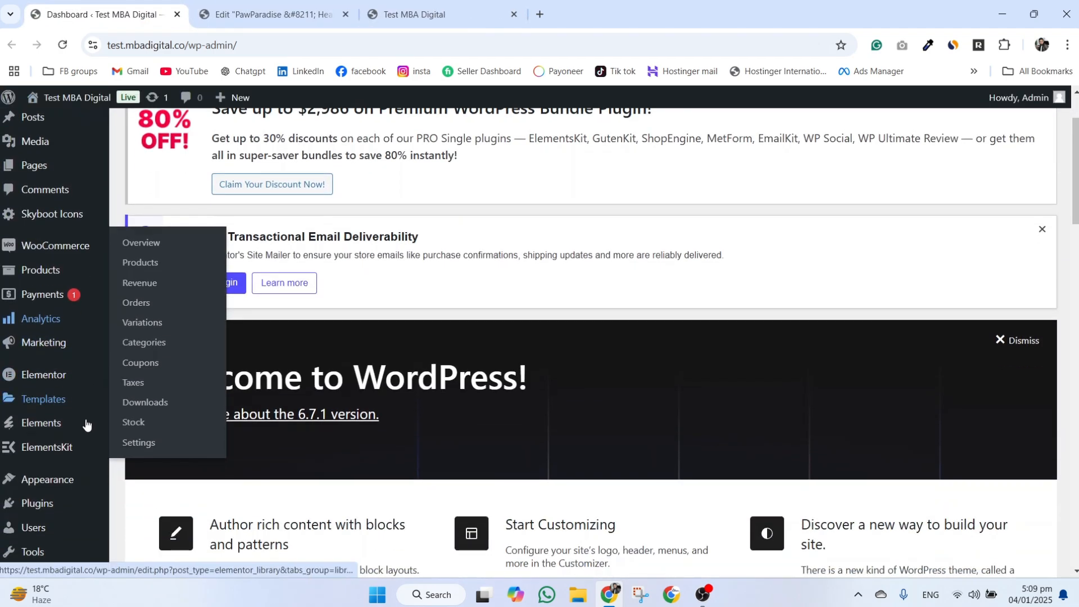
scroll(45, 534, down, 5)
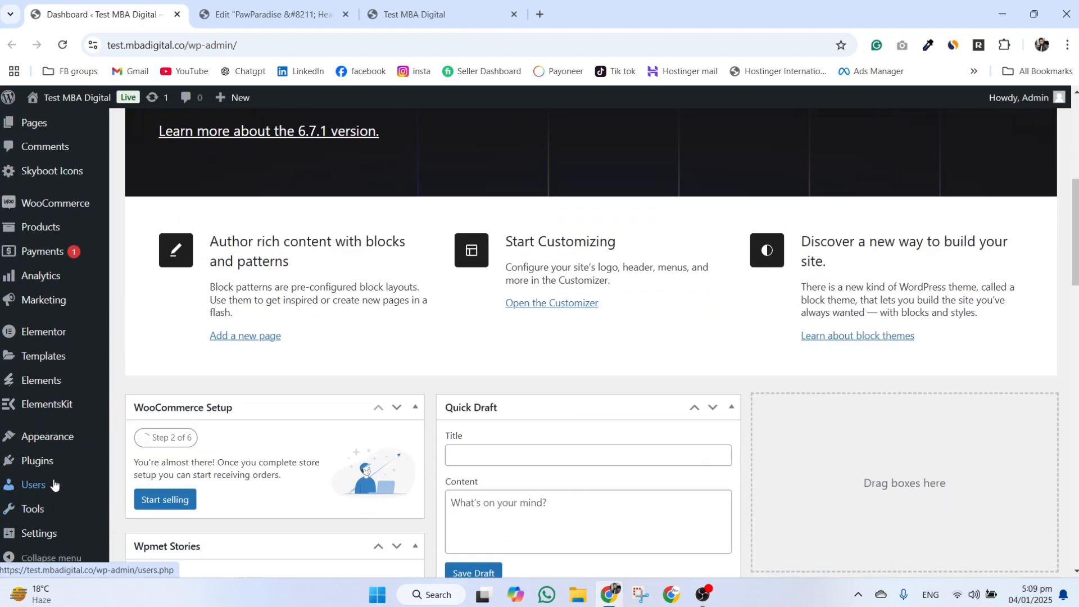
mouse_move(52, 532)
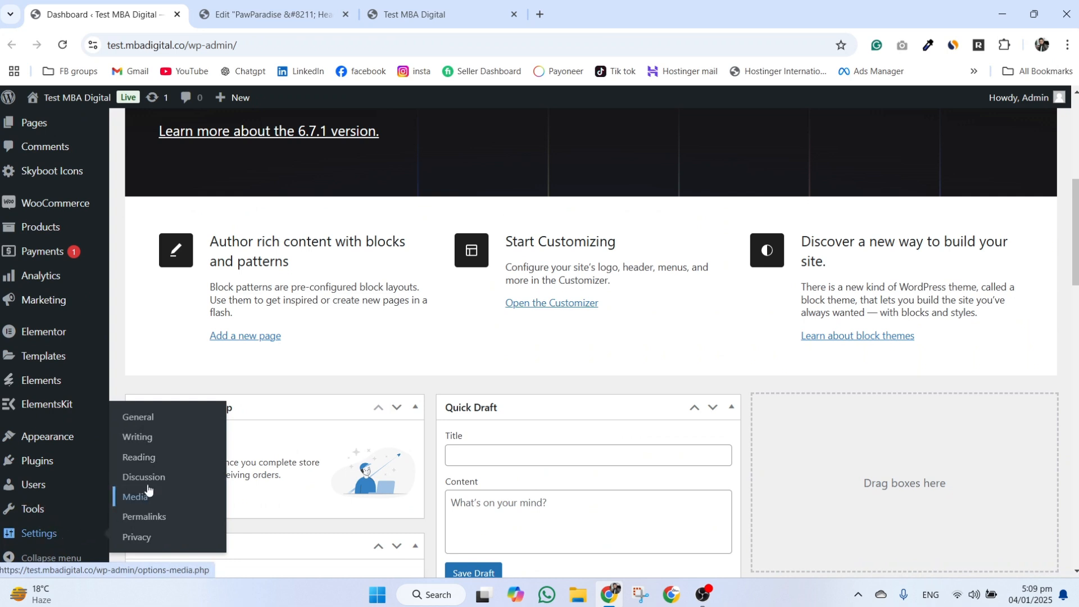
click(152, 464)
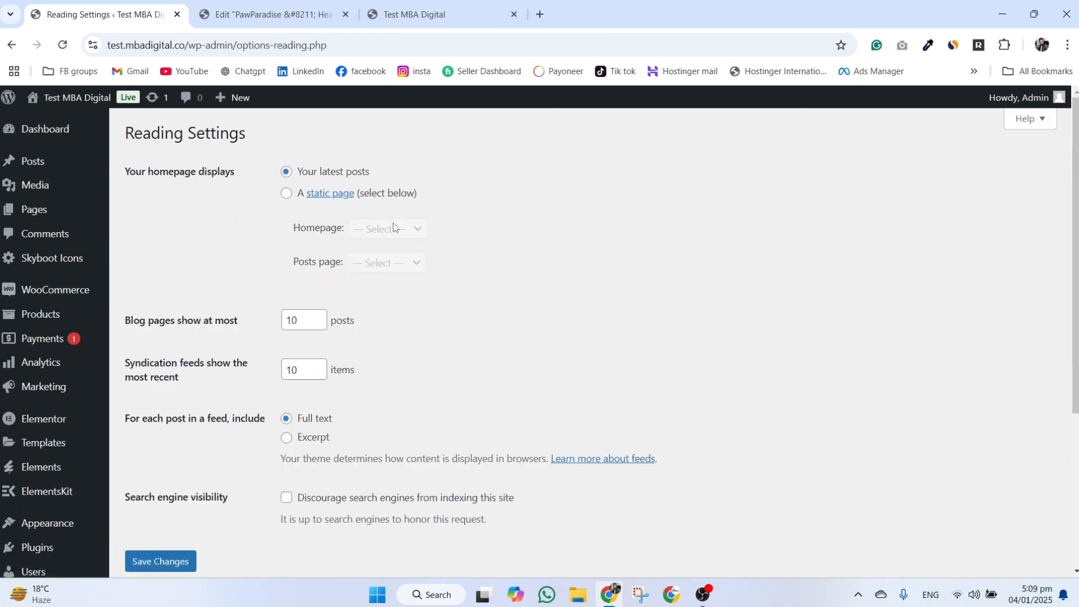
click(286, 195)
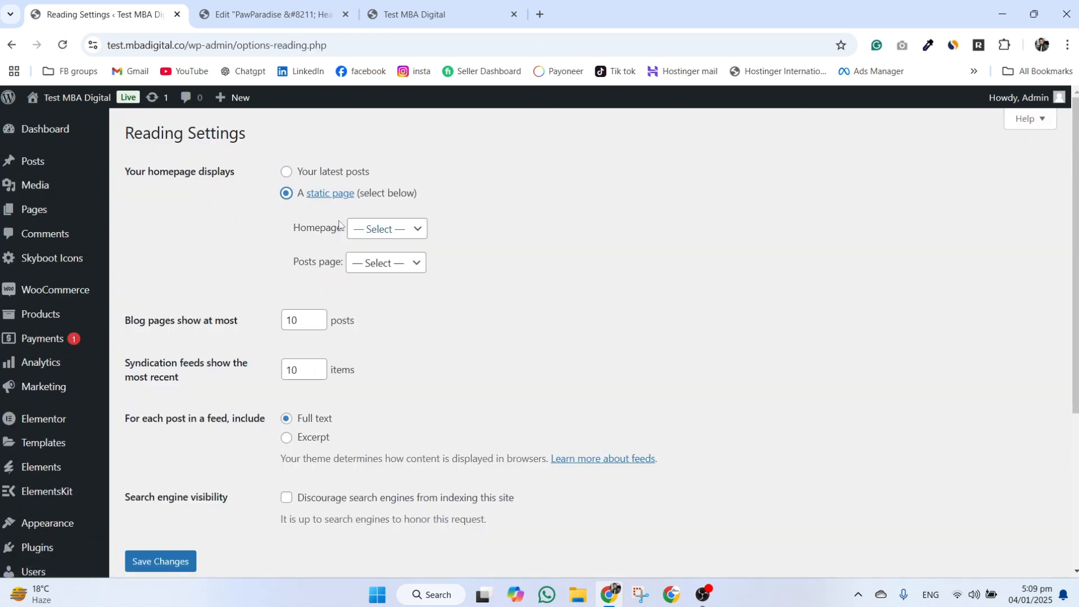
click(368, 230)
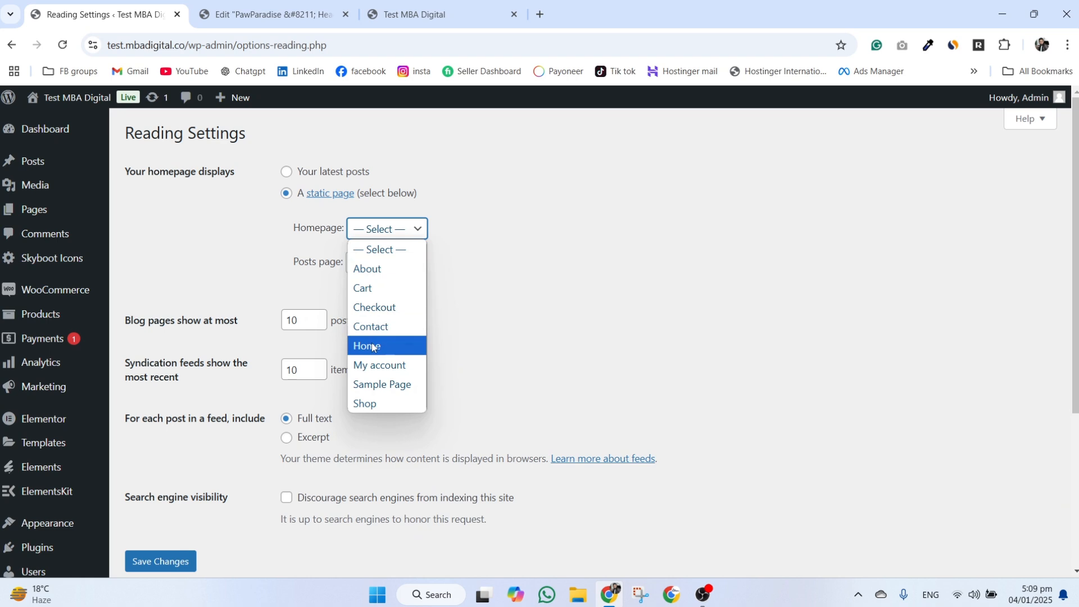
click(371, 346)
click(160, 562)
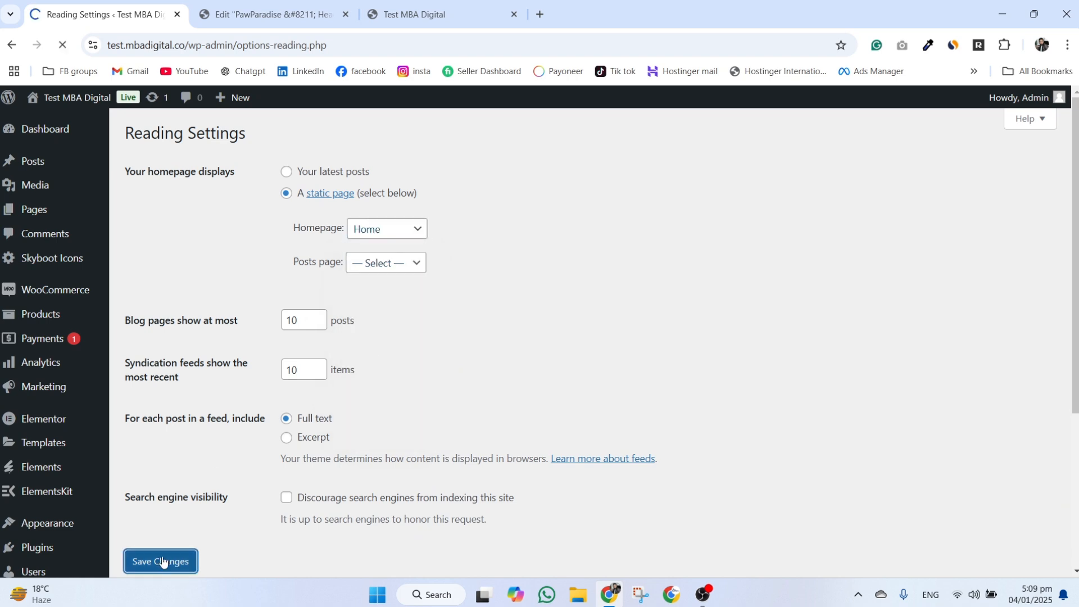
click(416, 14)
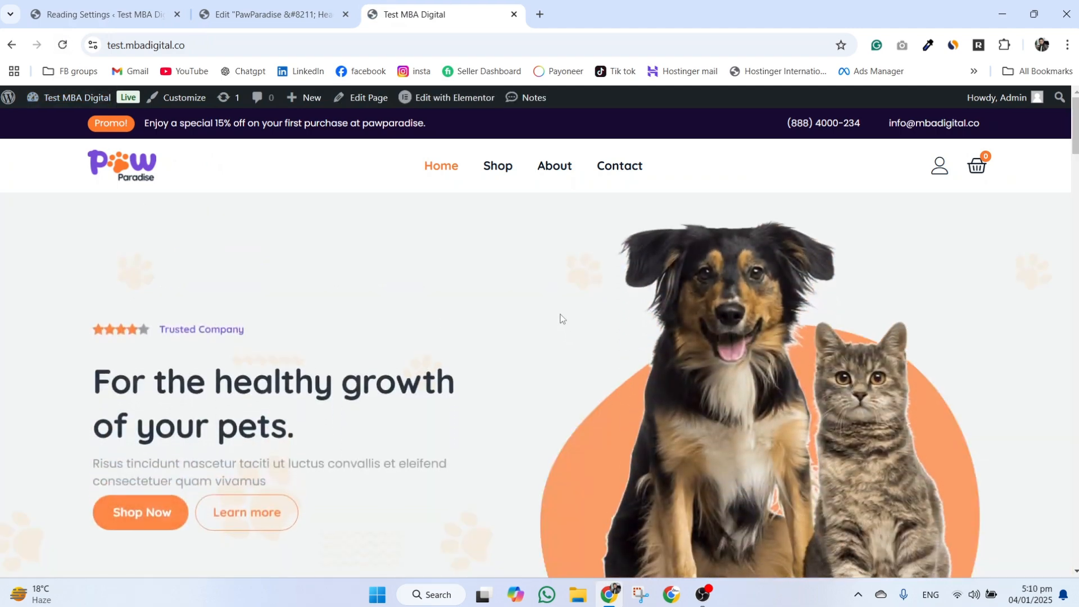
Scroll the live site to confirm it opens on the PawParadise pet-shop Home page.
scroll(561, 319, down, 5)
scroll(561, 318, down, 10)
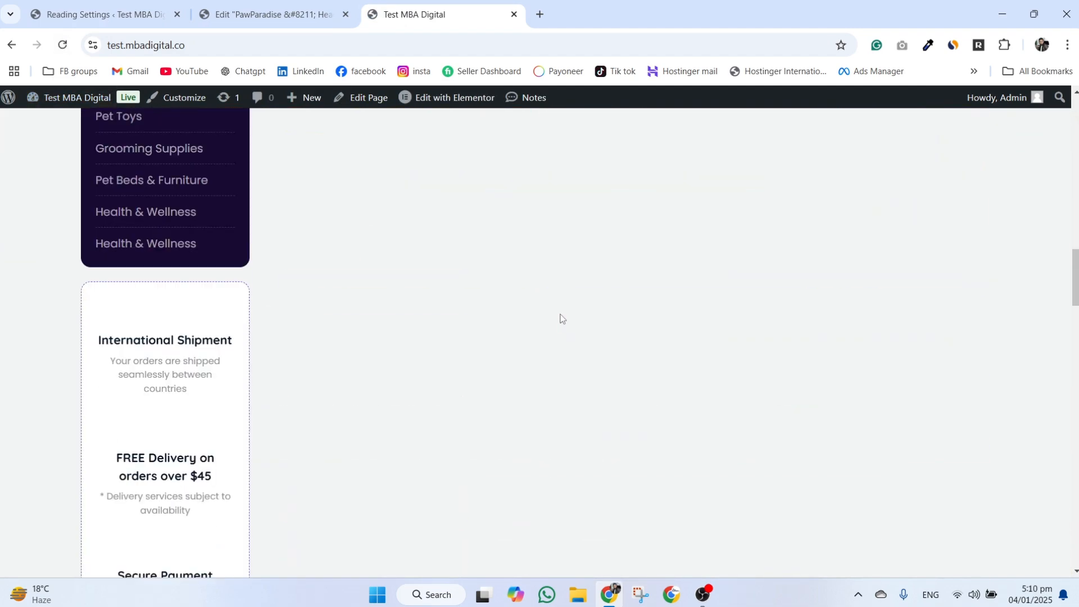
scroll(562, 318, down, 11)
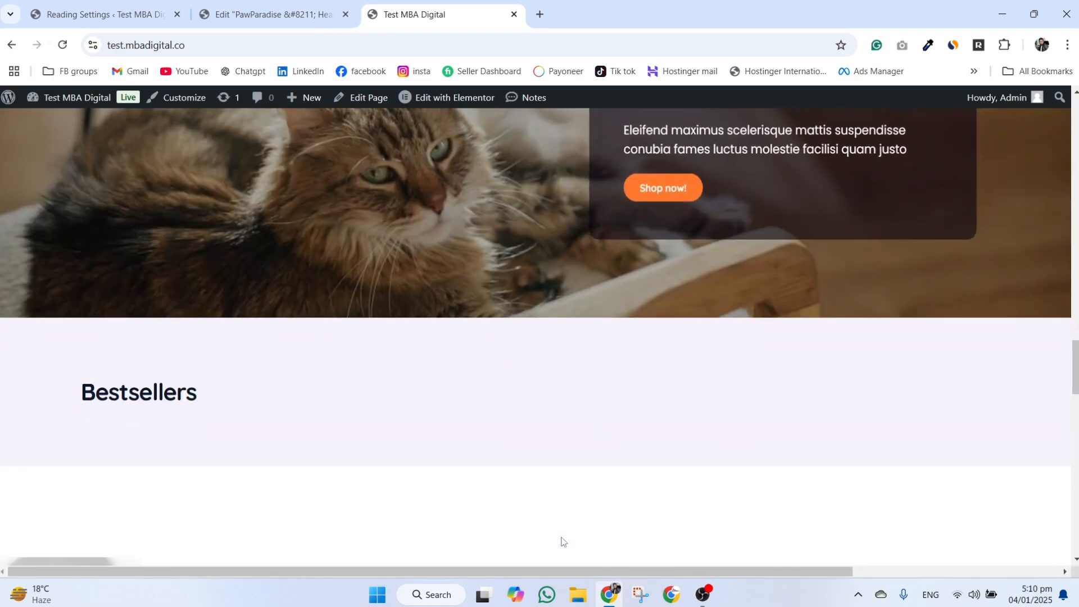
scroll(563, 543, up, 20)
scroll(564, 543, up, 3)
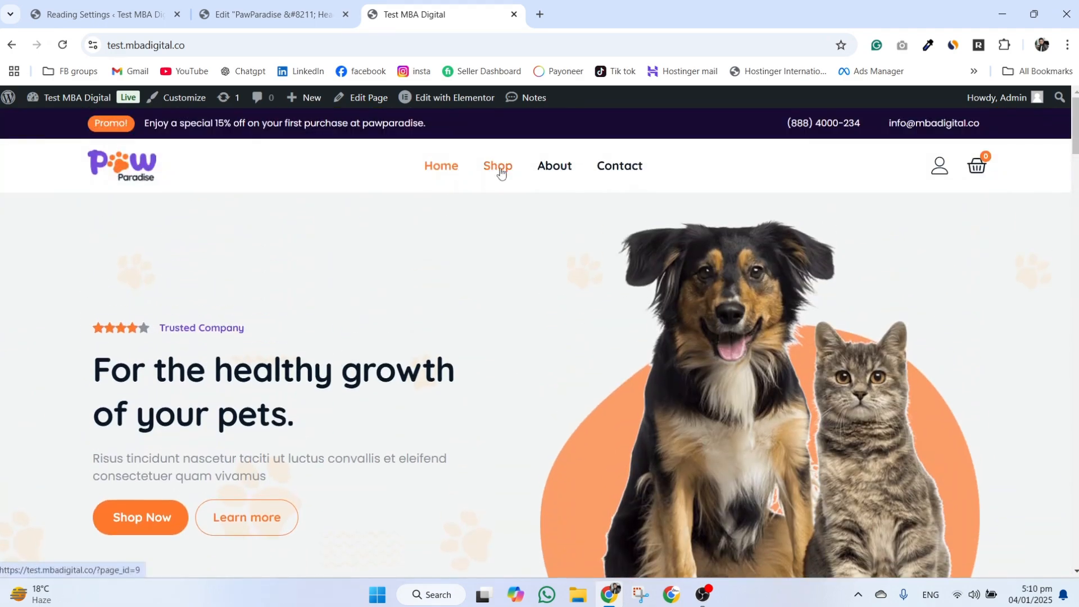
scroll(500, 168, down, 7)
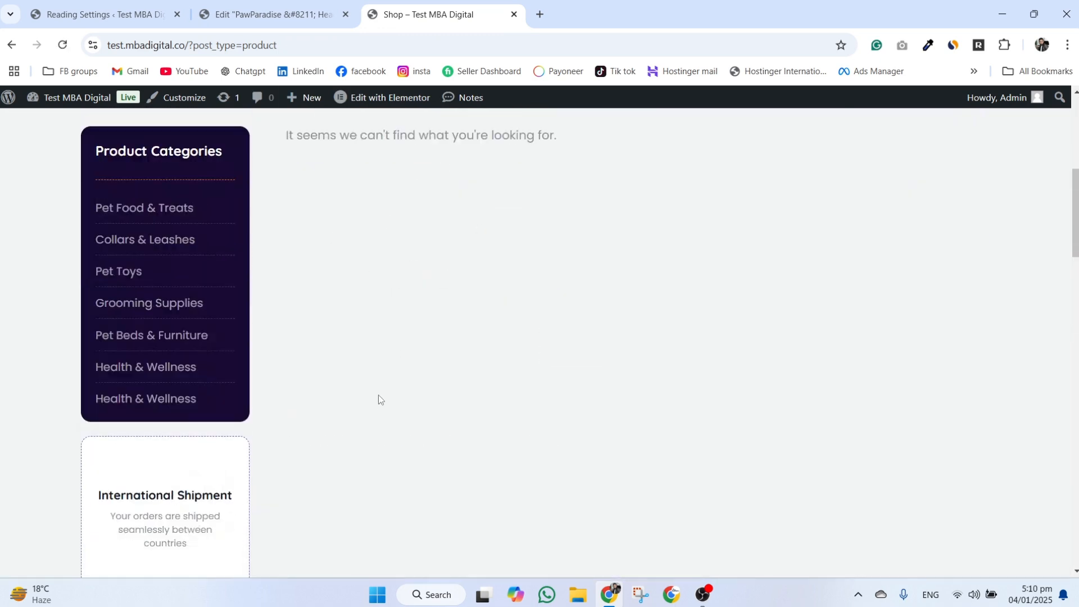
scroll(379, 397, up, 5)
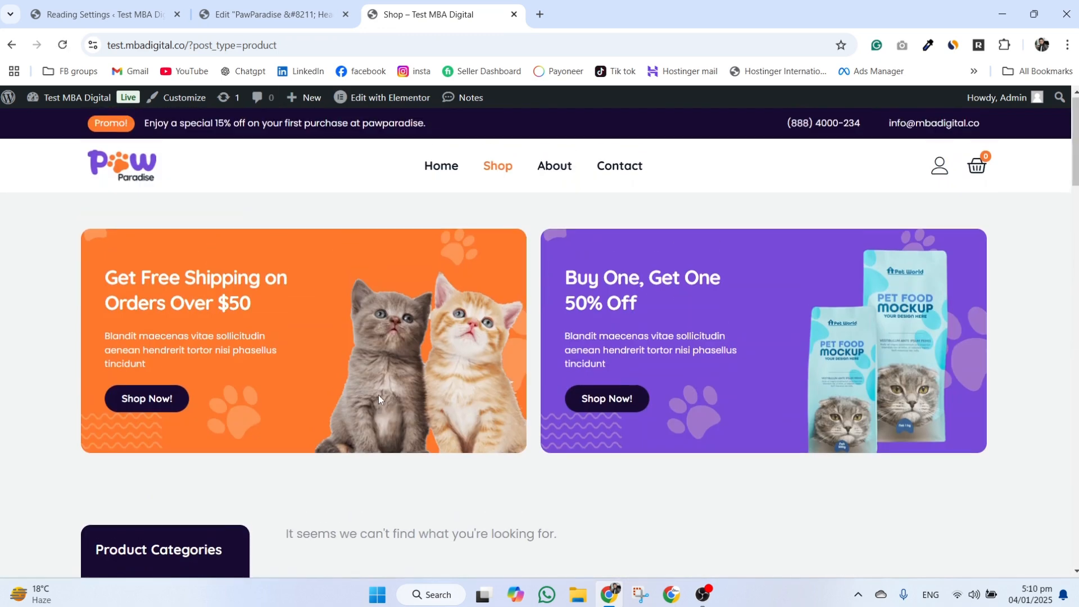
Return to the home page and open the WordPress Dashboard in a new tab.
click(105, 164)
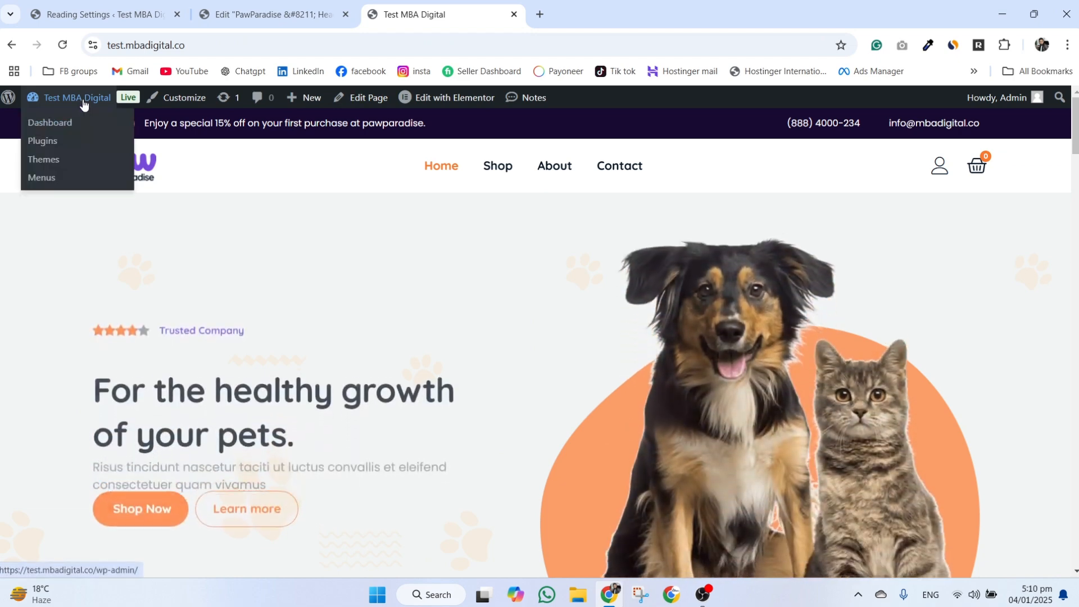
ctrl+click(84, 104)
drag(564, 14, 410, 9)
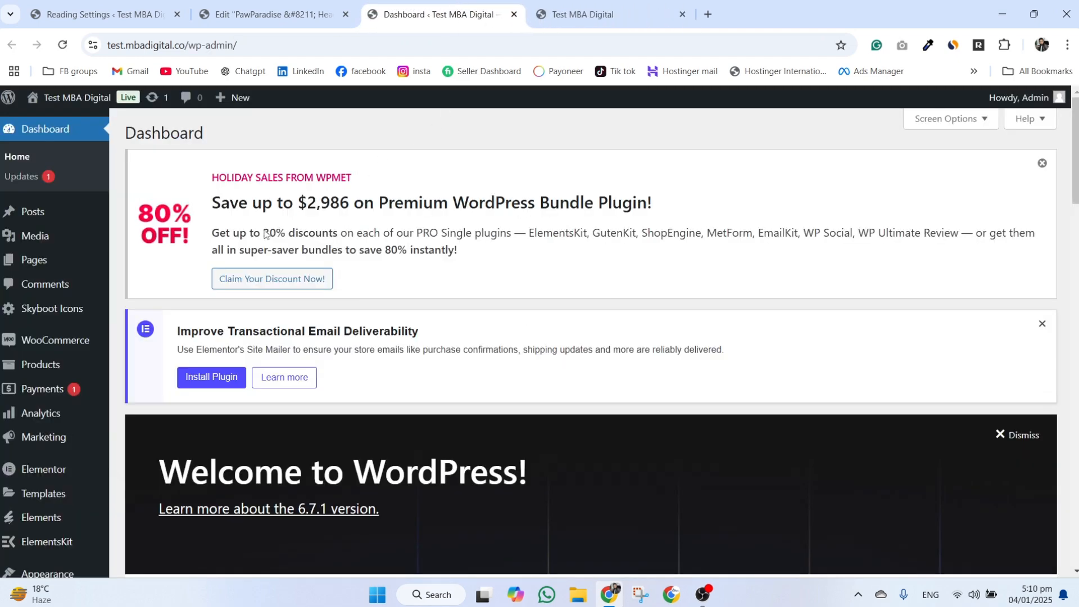
scroll(59, 449, down, 3)
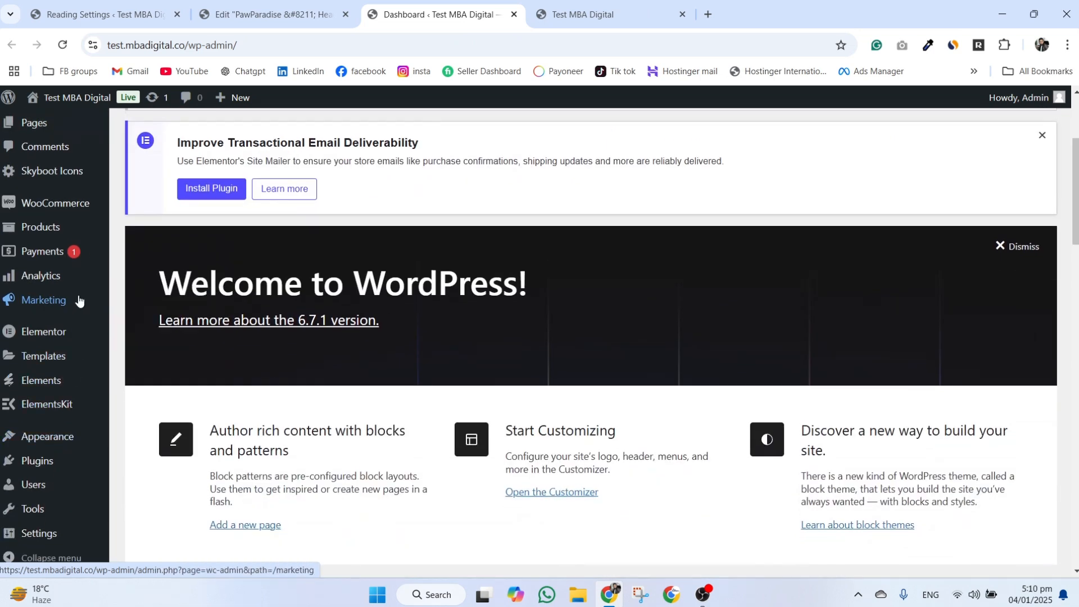
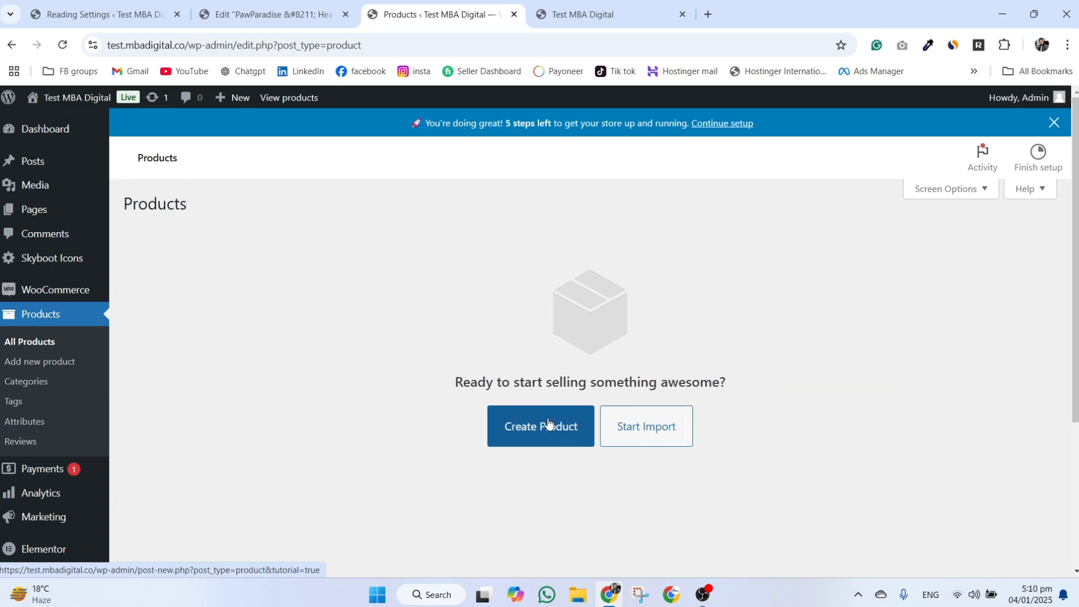
Start a new WooCommerce product from the empty Products screen and open a new browser tab.
click(548, 424)
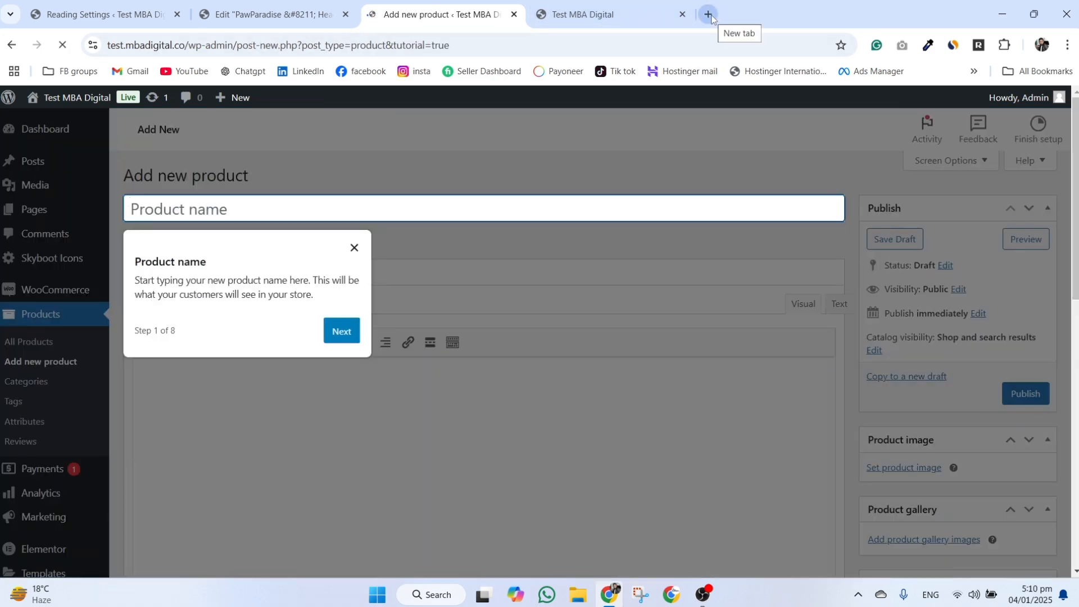
click(711, 16)
On amazon.com, search the Pet Supplies department and open the Andiker Cat Spiral Spring 12 Pc page.
text(ama)
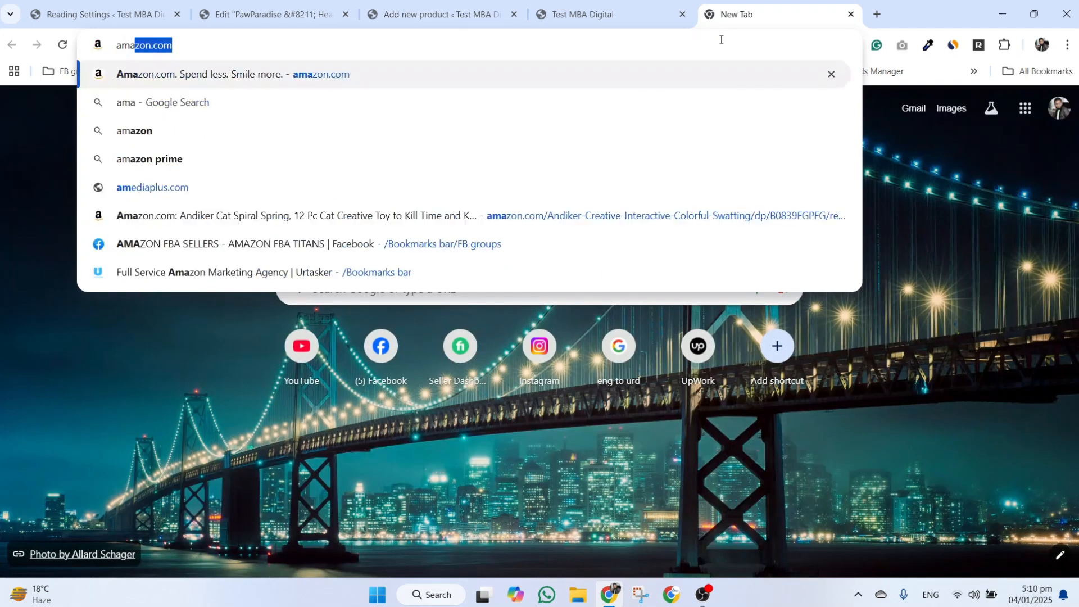
key(Return)
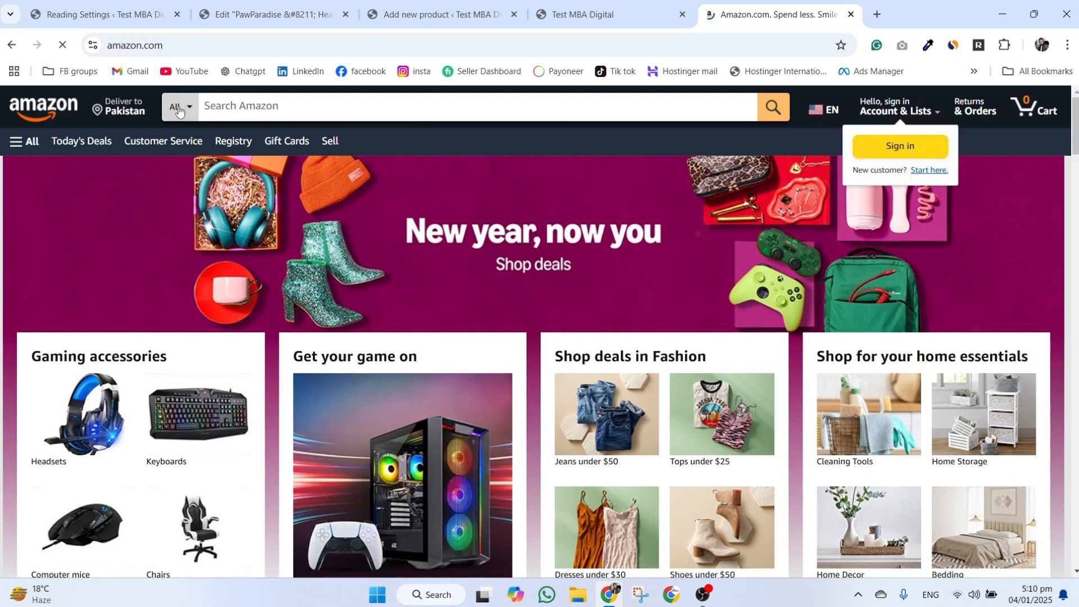
click(179, 111)
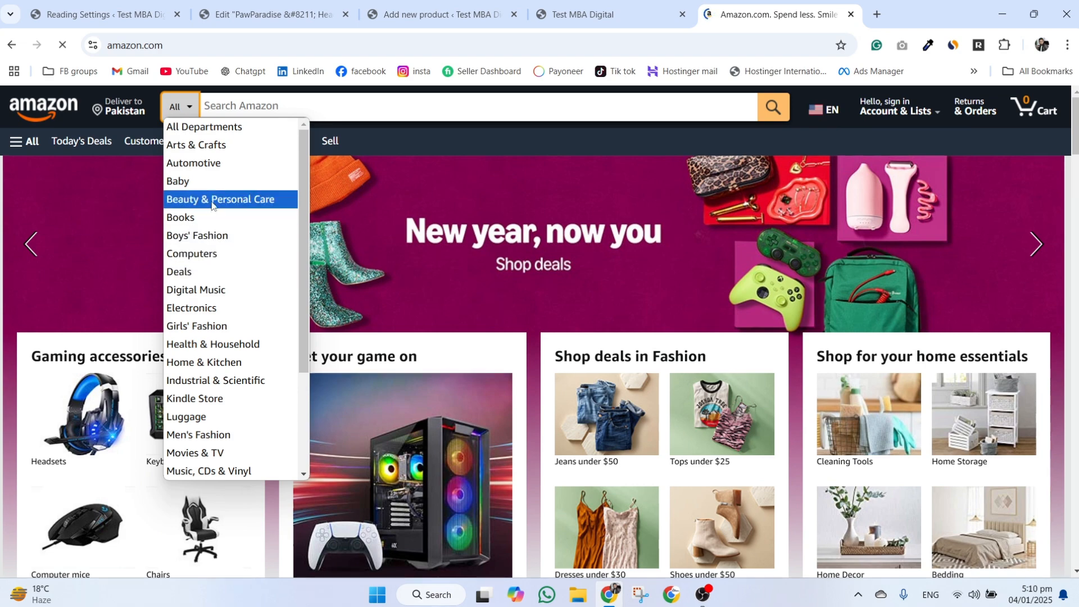
scroll(219, 224, down, 3)
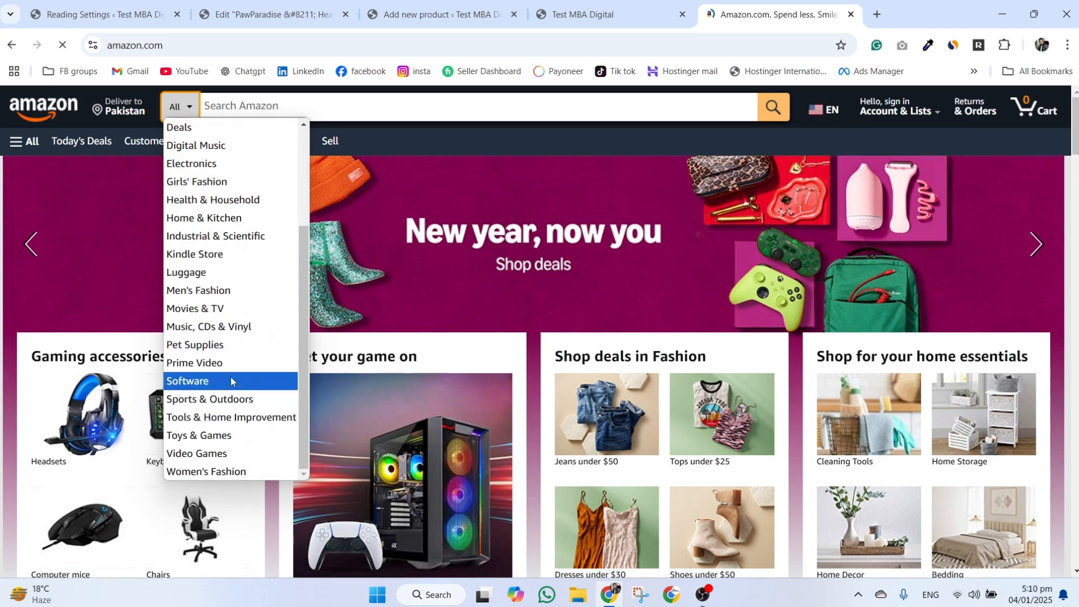
click(225, 344)
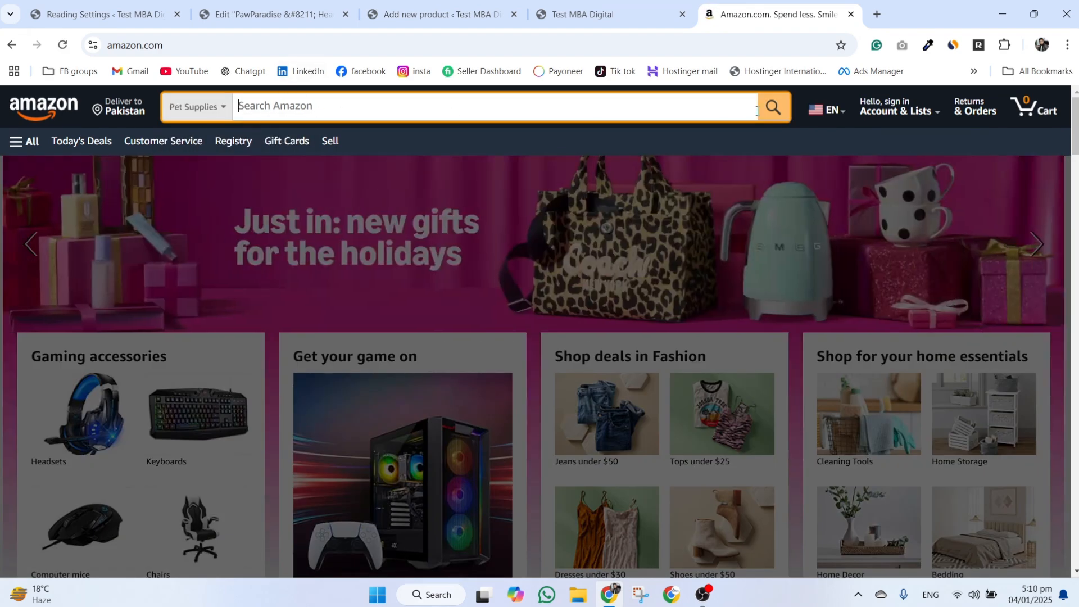
click(772, 109)
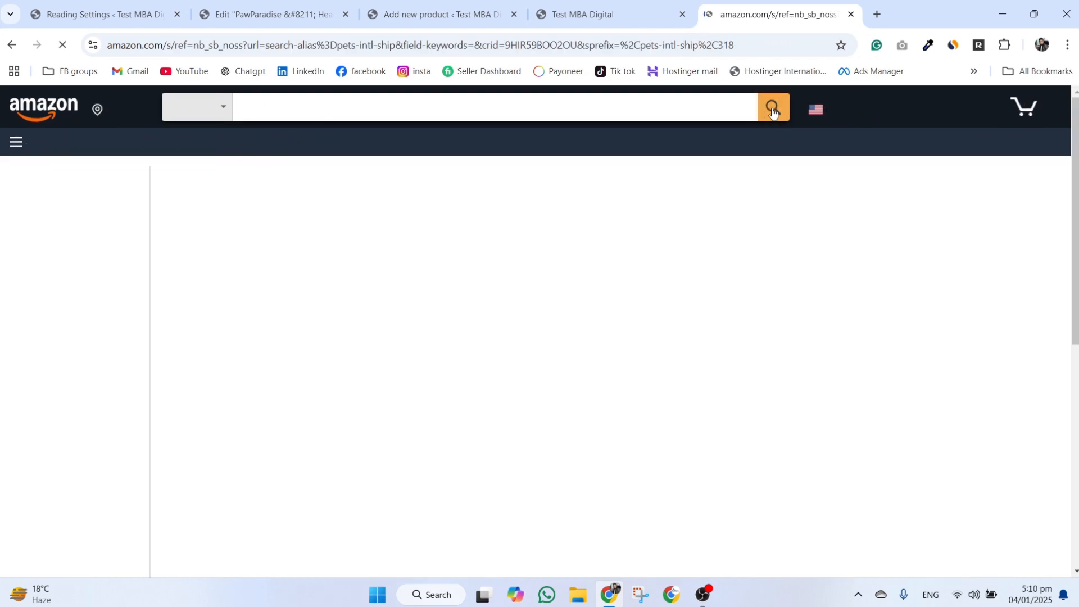
scroll(511, 361, down, 15)
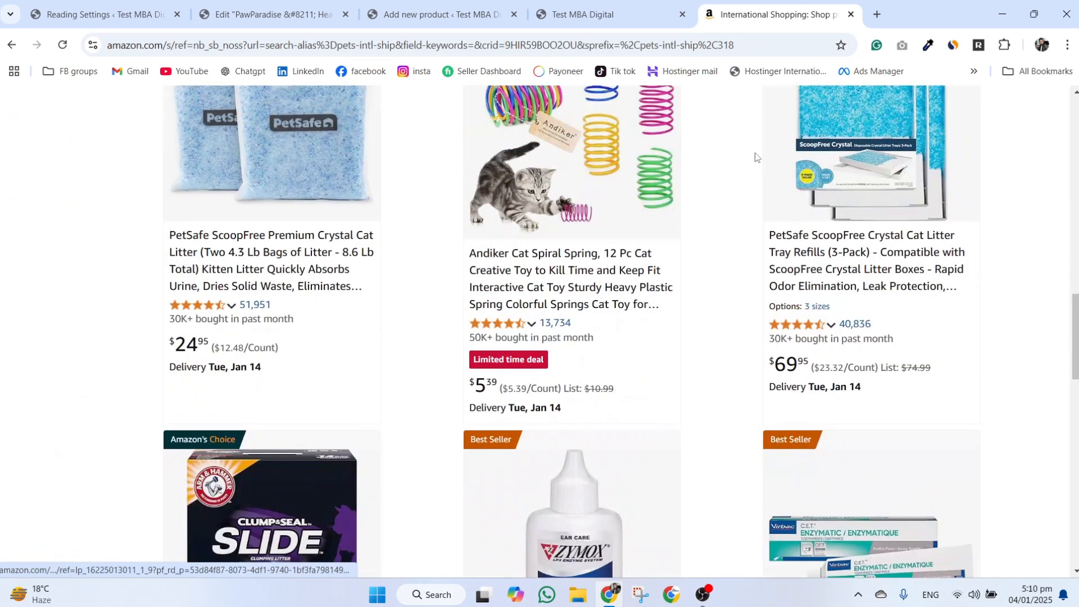
click(613, 158)
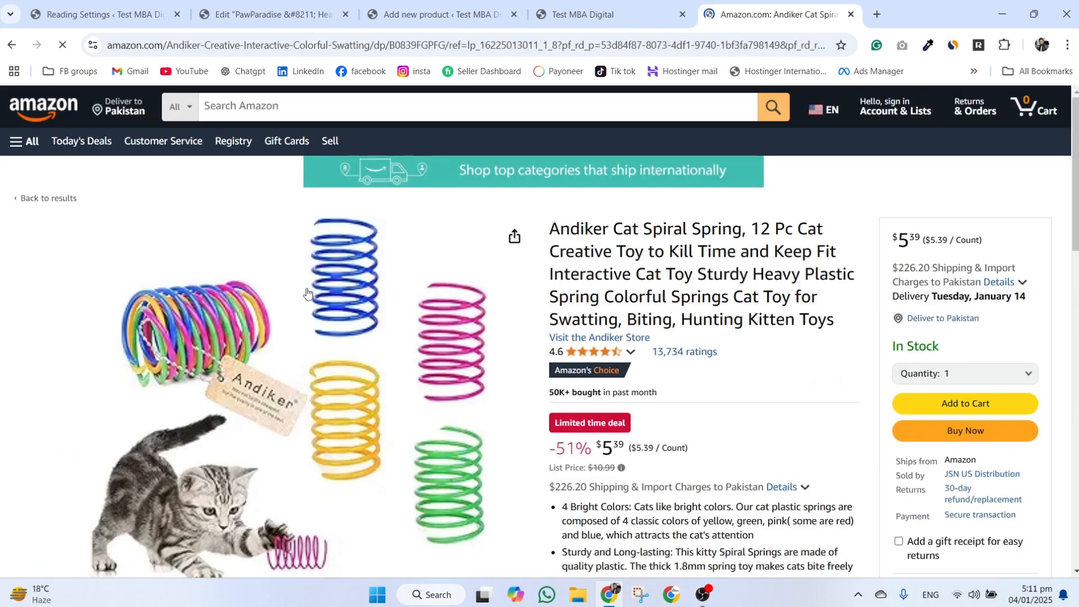
In the full-size image viewer, save the spring collage image to Downloads.
click(306, 291)
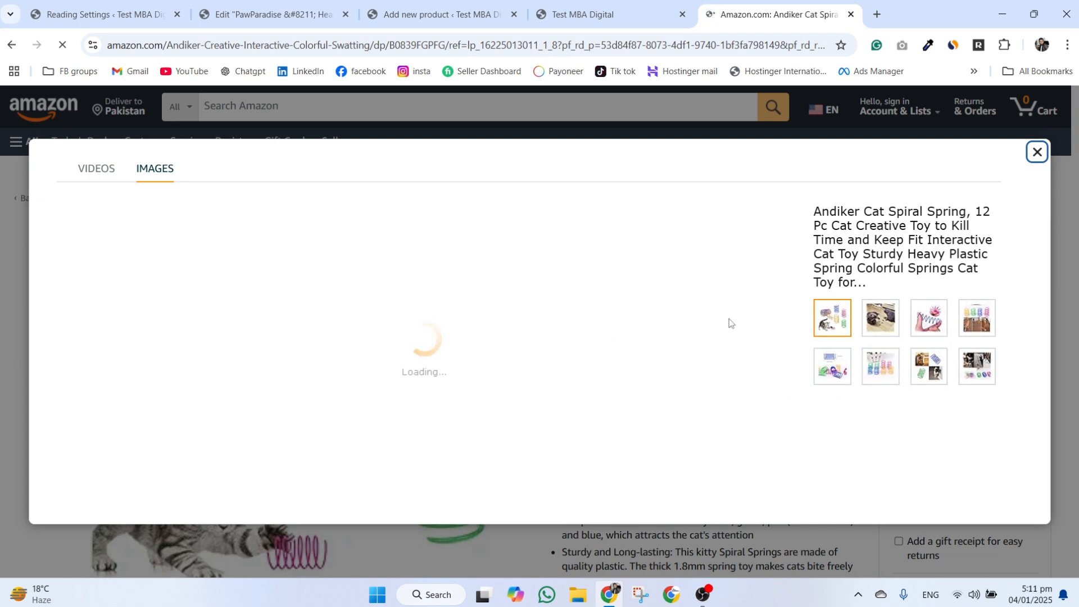
right_click(458, 280)
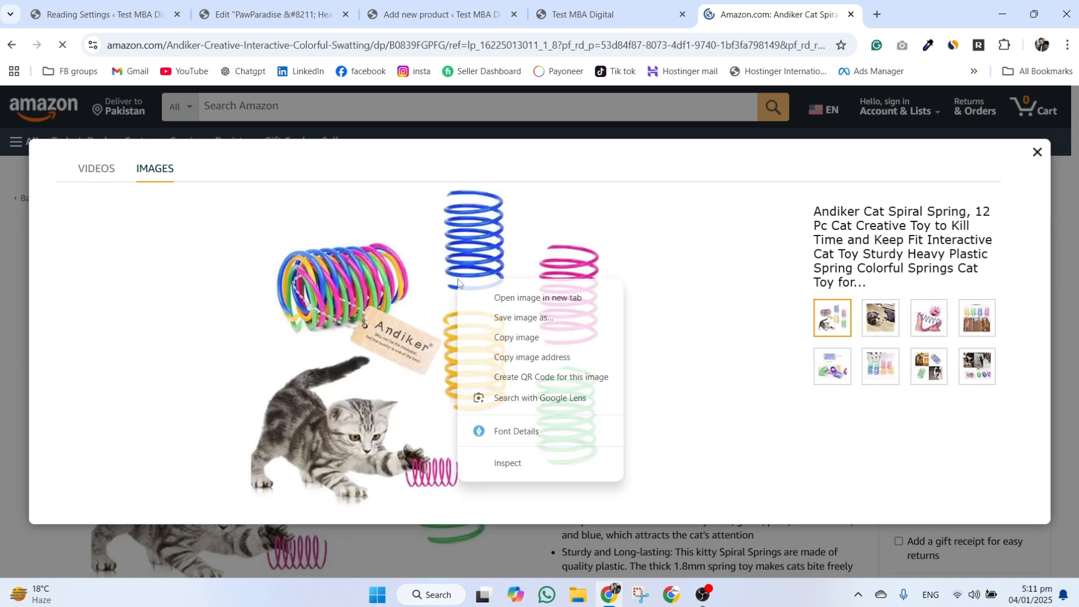
click(513, 317)
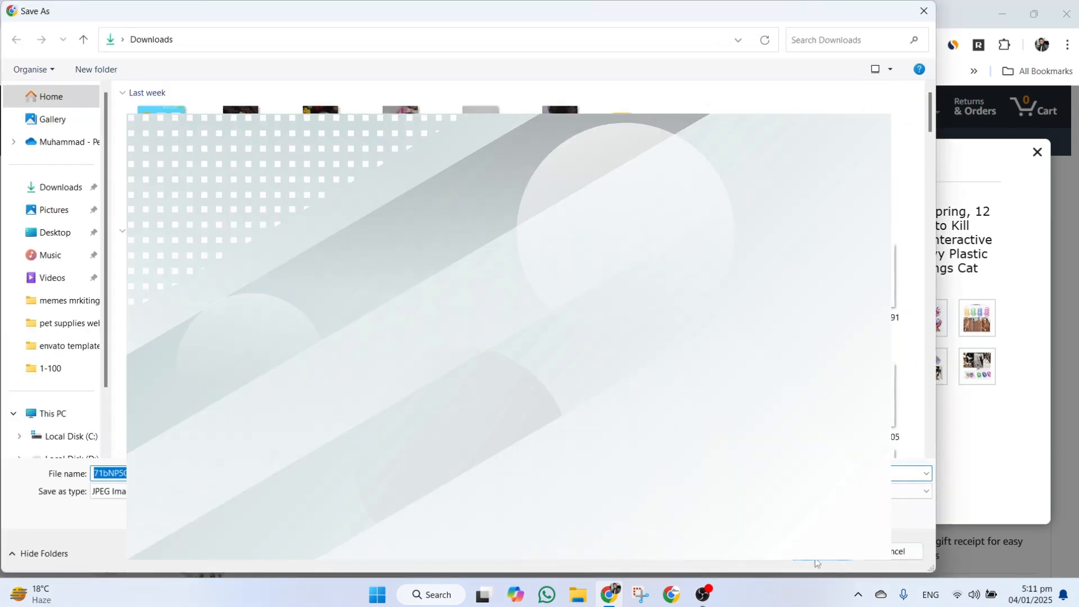
click(815, 551)
right_click(880, 334)
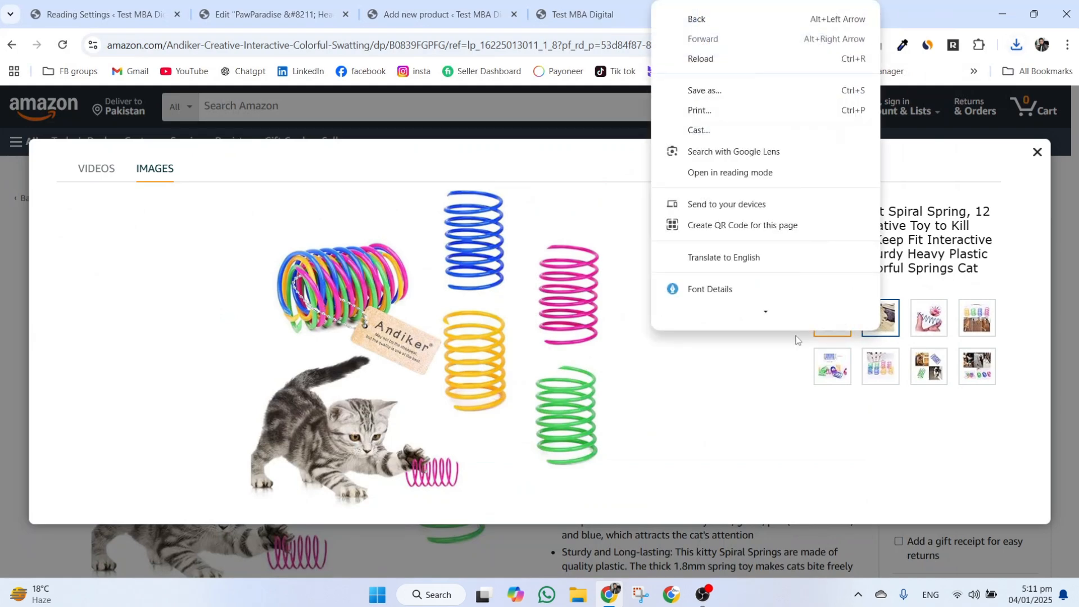
click(920, 332)
Save the second photo, showing the cats, to Downloads.
click(877, 326)
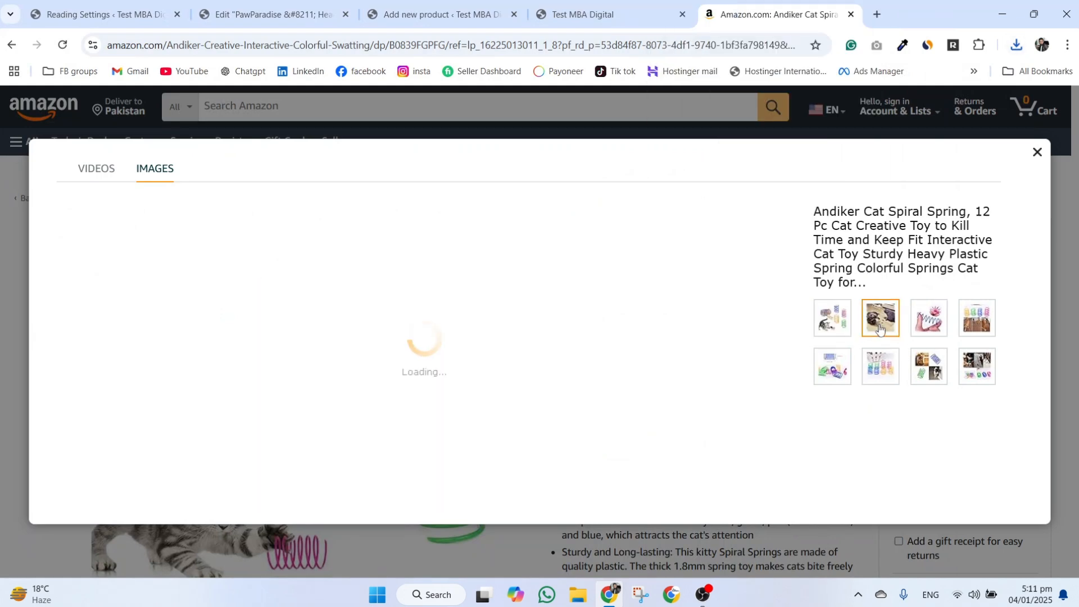
right_click(380, 290)
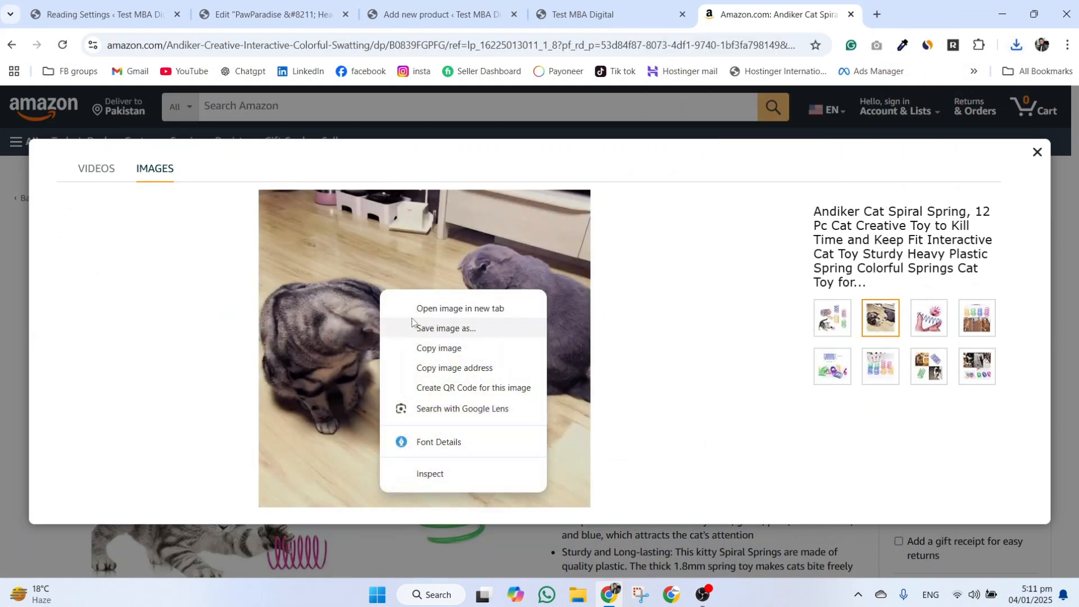
click(444, 329)
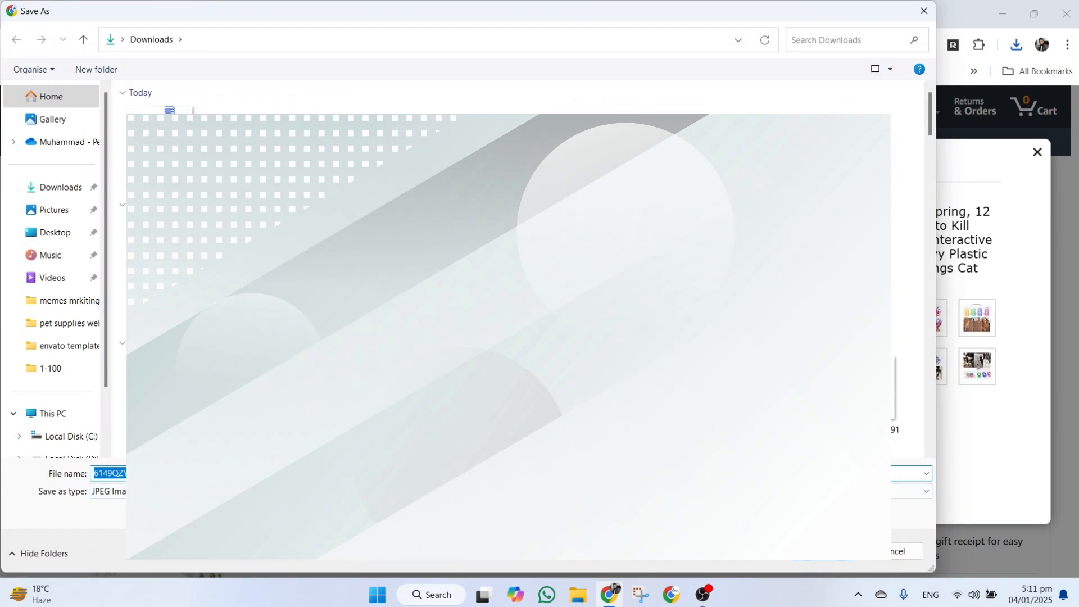
key(Return)
Save the pink and blue spring photo, then close the viewer and return to WordPress.
click(929, 319)
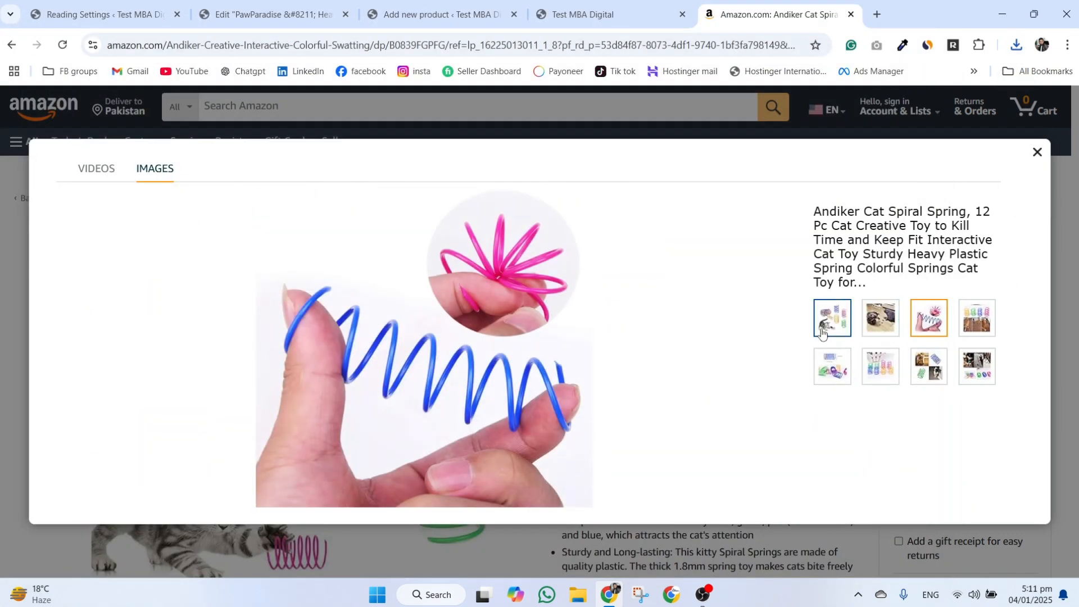
right_click(489, 274)
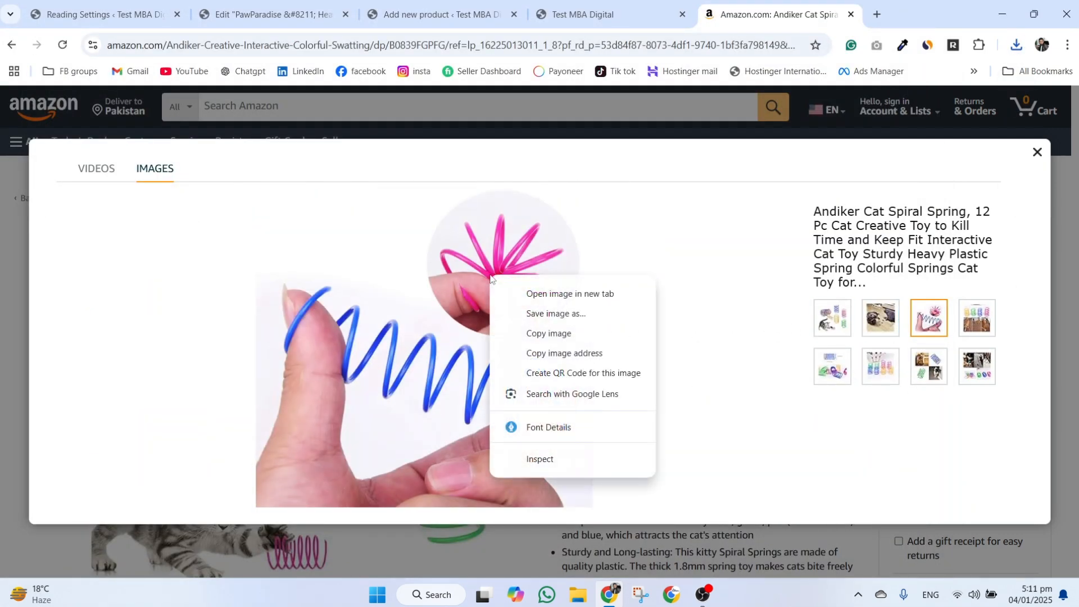
click(543, 319)
key(Return)
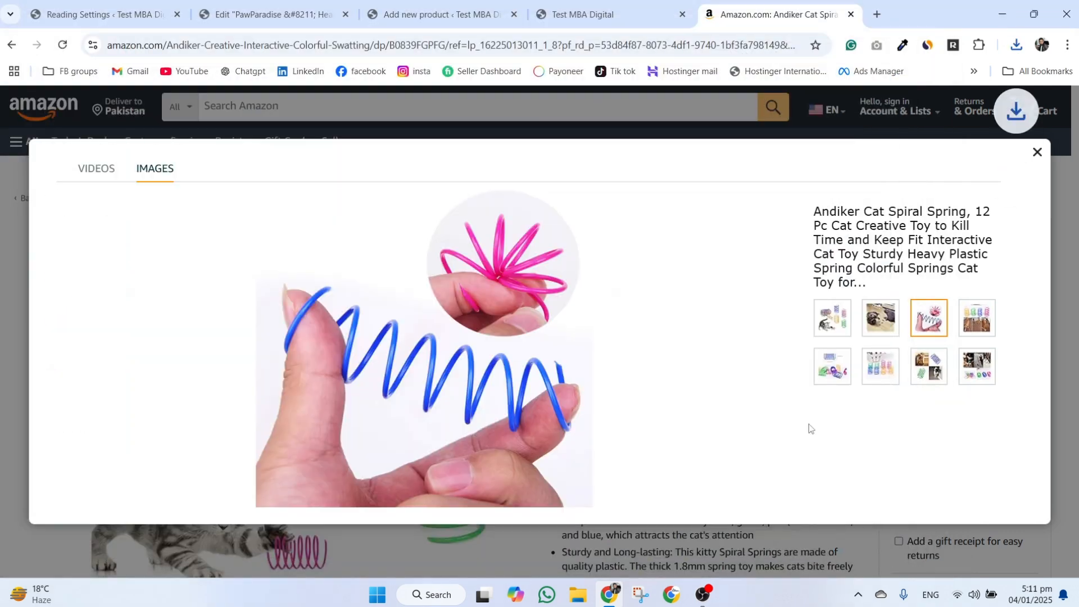
click(1037, 153)
click(1037, 153)
click(416, 12)
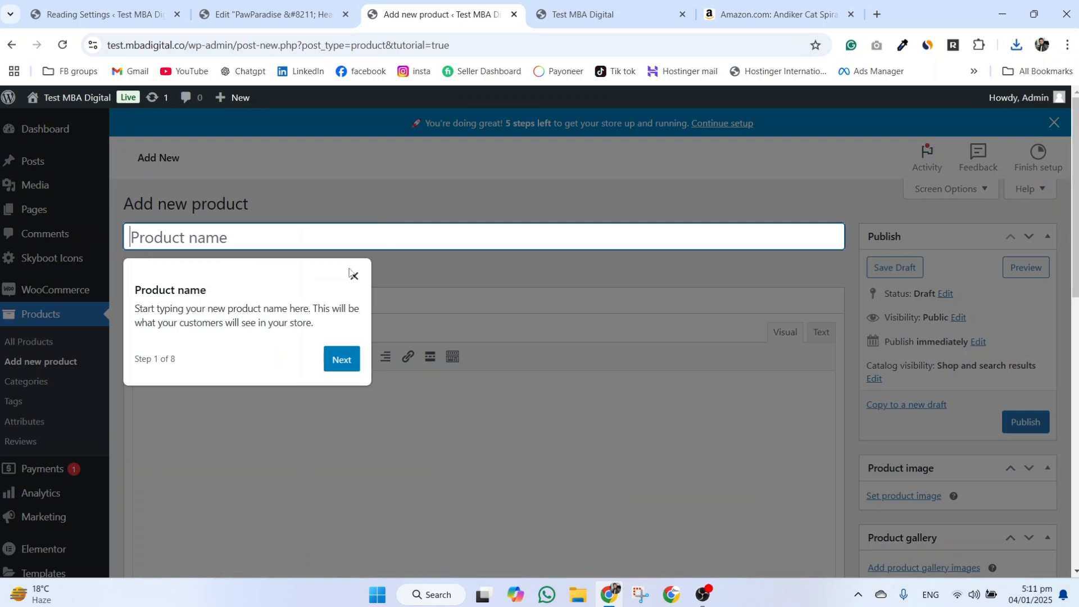
Dismiss the product name tip and select the Amazon title 'Cat Spiral Spring, 12 Pc Cat Creative Toy'.
click(354, 275)
click(607, 14)
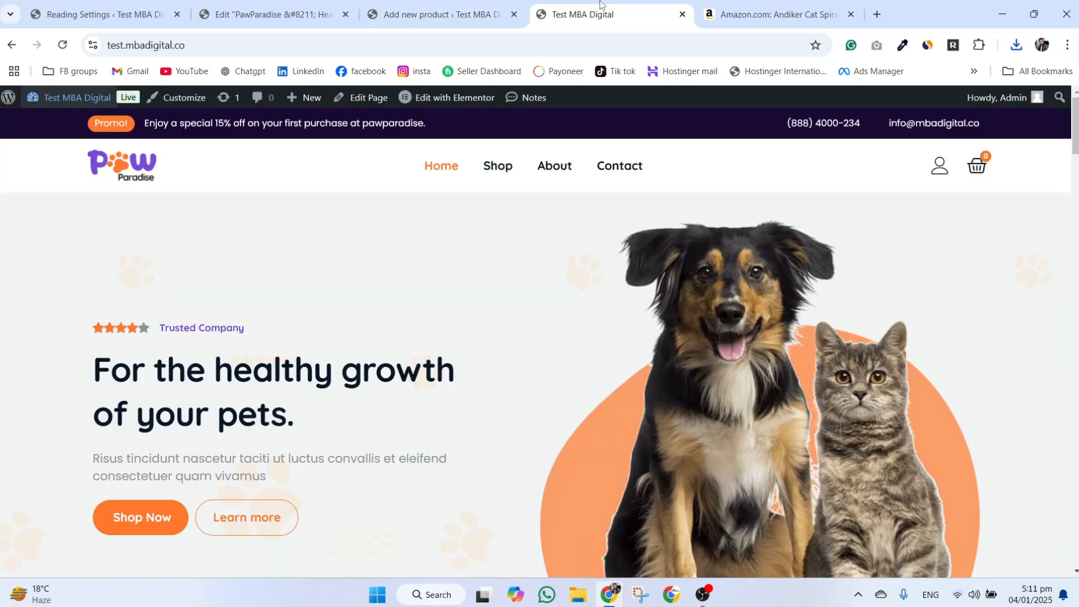
click(766, 11)
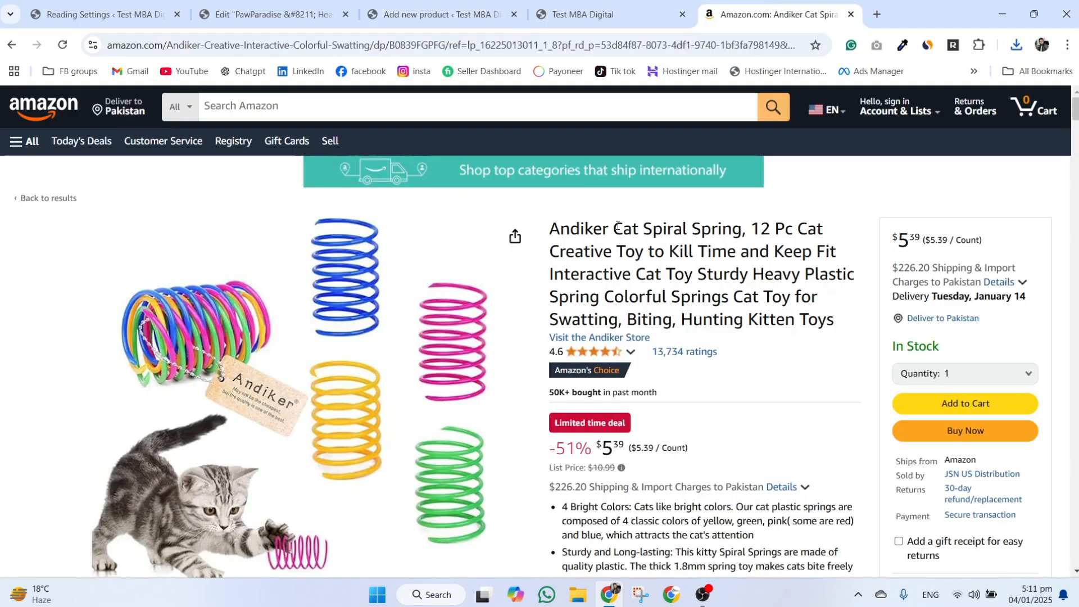
drag(613, 229, 647, 254)
key(ctrl+c)
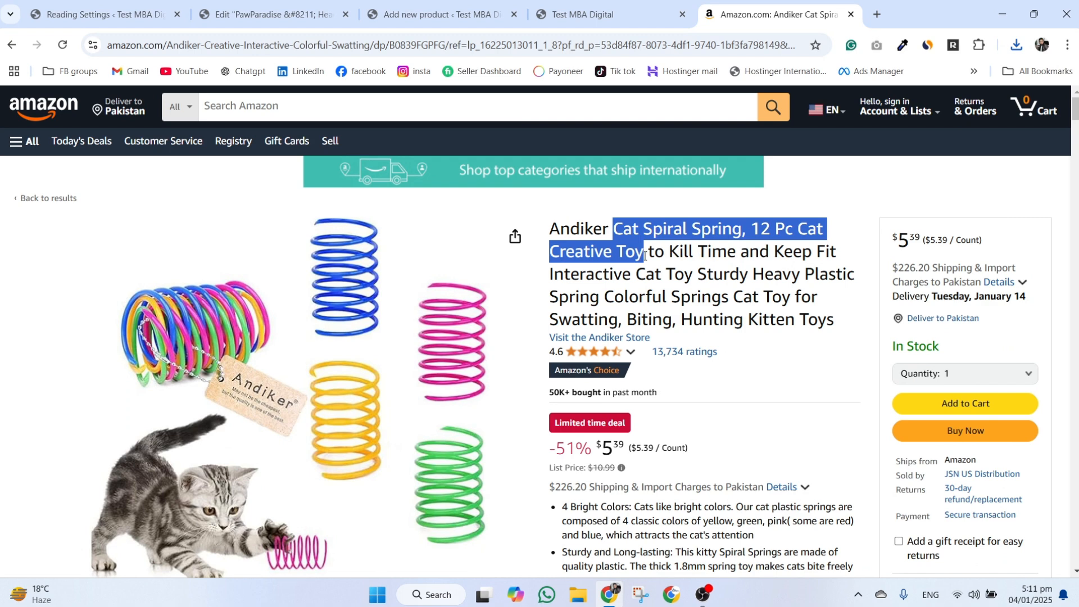
Paste 'Cat Spiral Spring, 12 Pc Cat Creative Toy' as the new product's name.
click(477, 14)
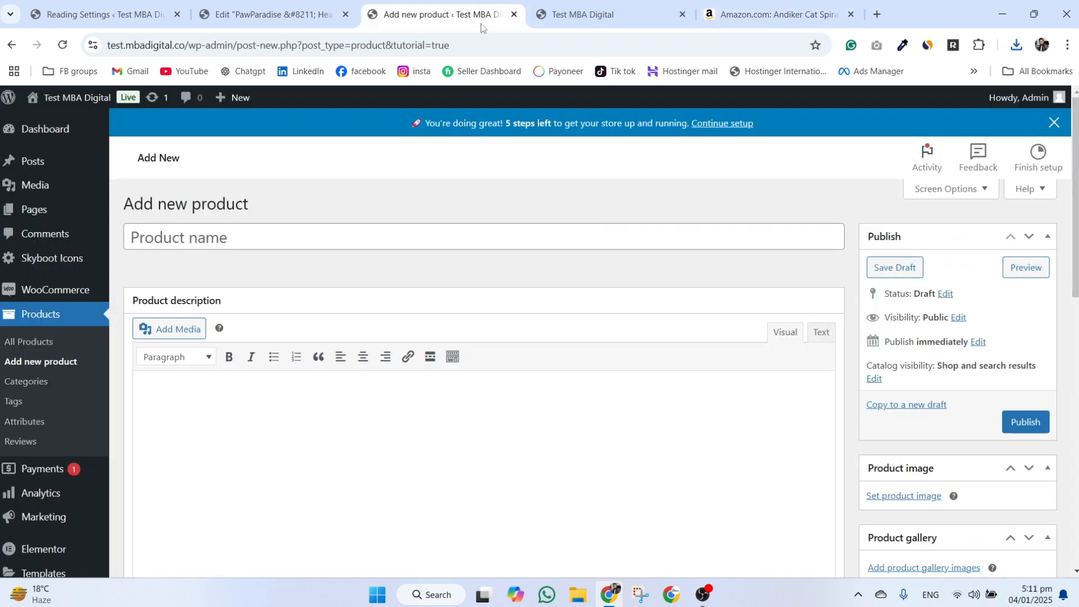
click(452, 232)
key(ctrl+v)
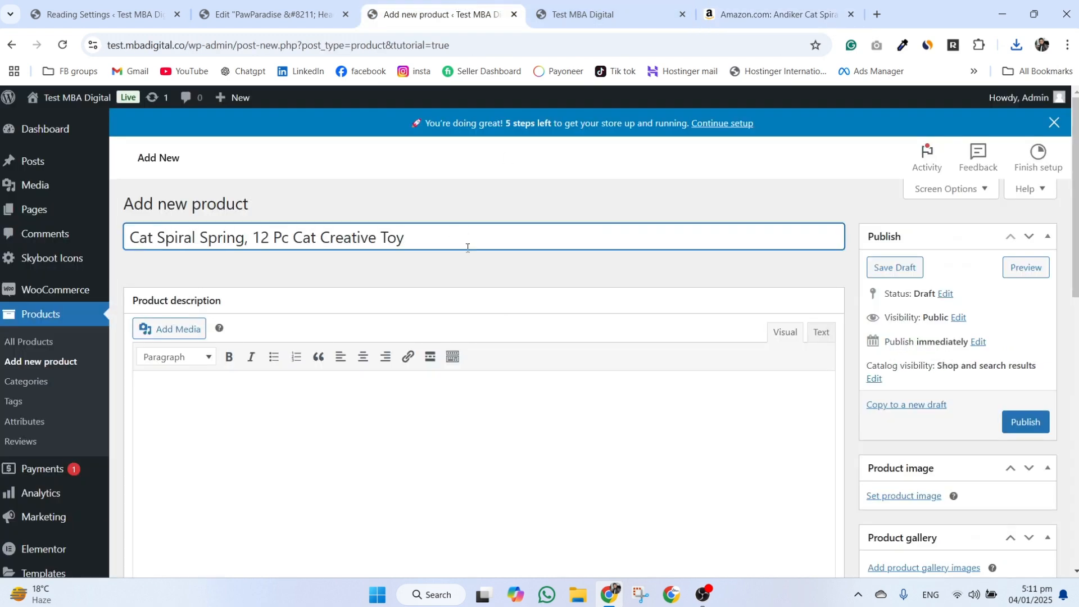
Upload the three downloaded photos and set the springs-with-kitten photo as the product image.
scroll(660, 476, down, 2)
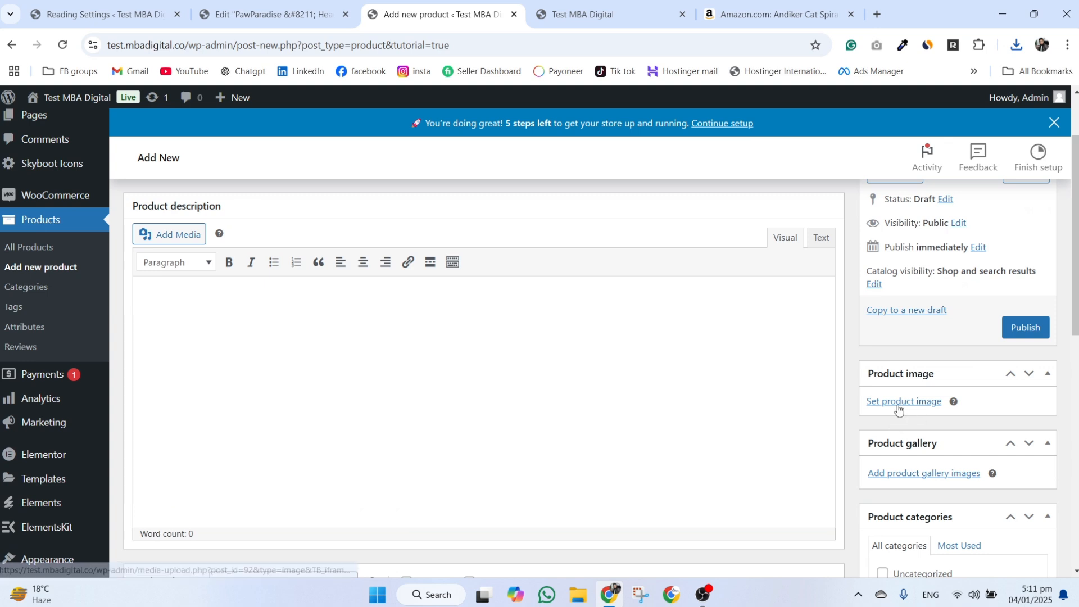
click(898, 409)
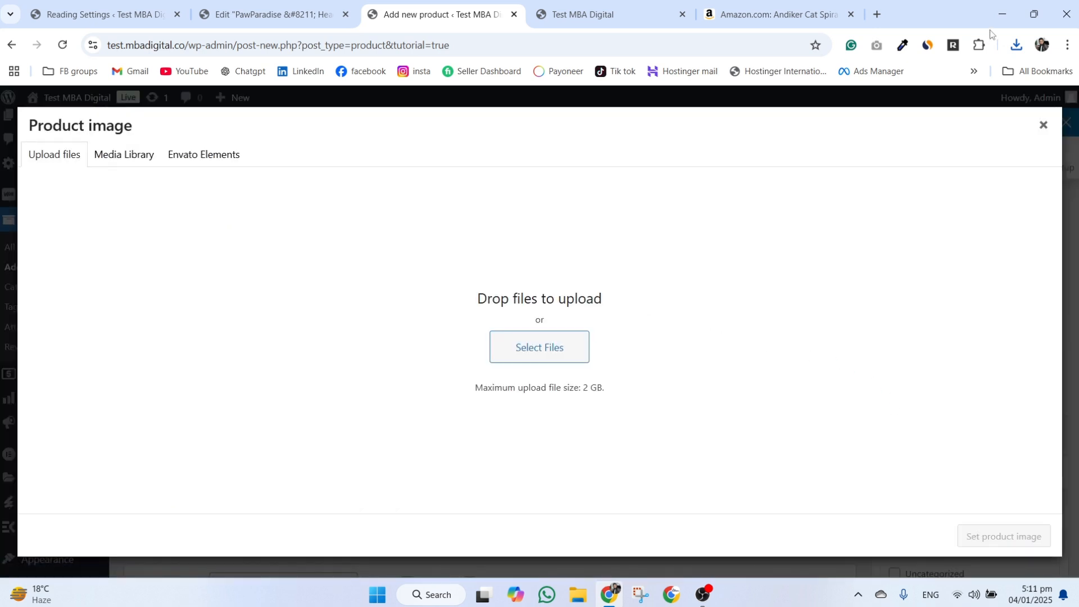
click(1016, 45)
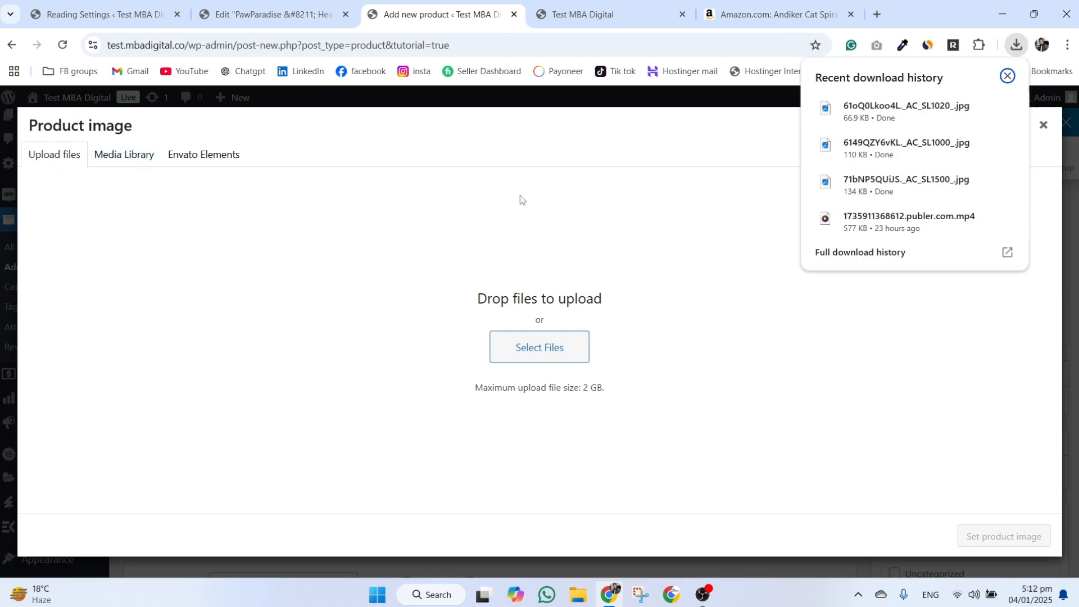
drag(917, 114, 553, 297)
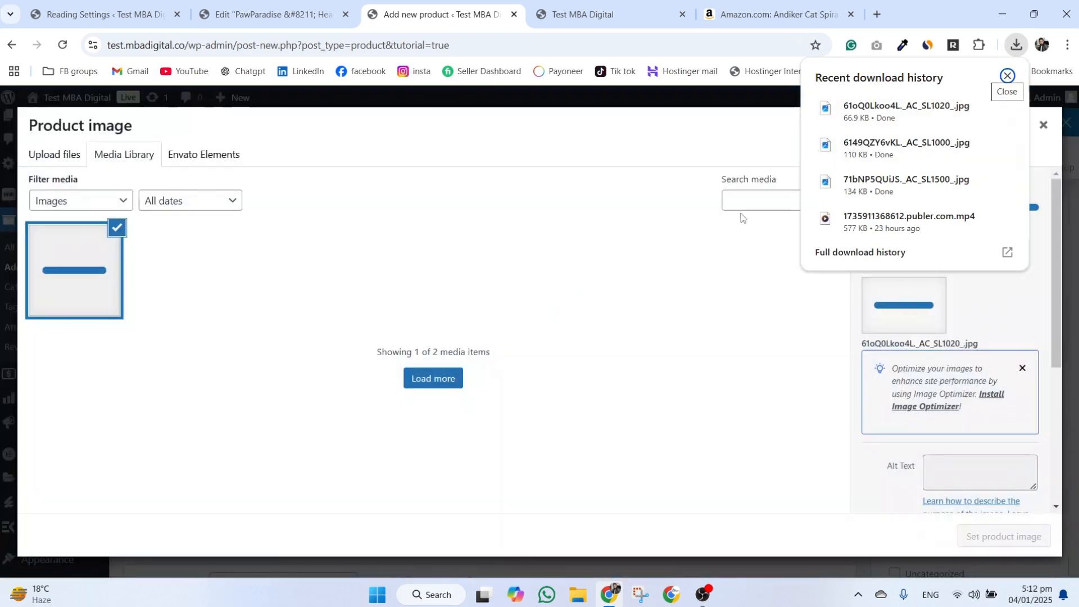
drag(906, 148, 567, 284)
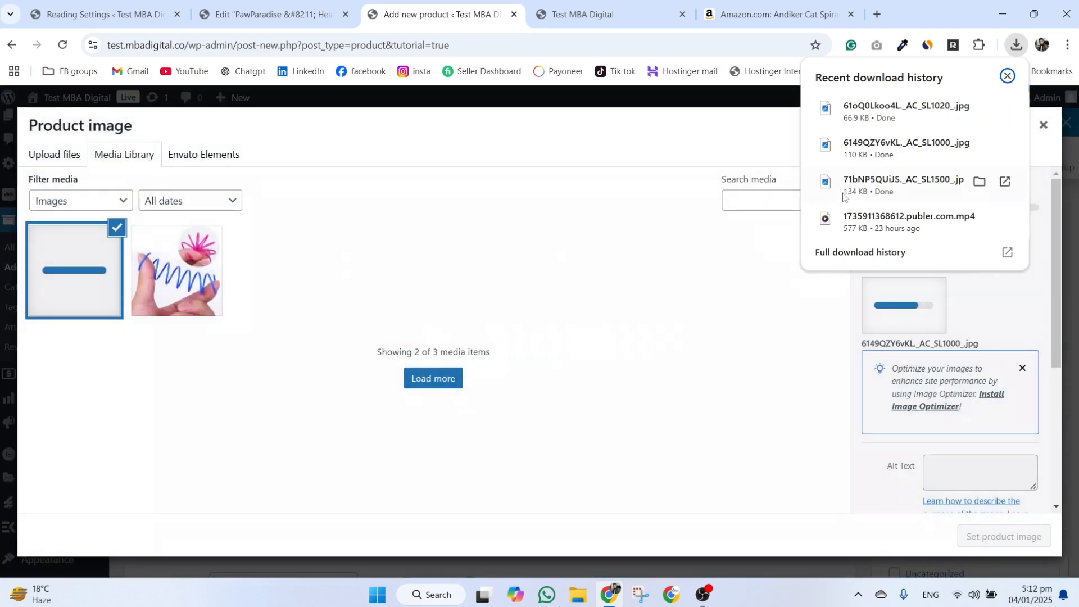
drag(906, 184, 449, 400)
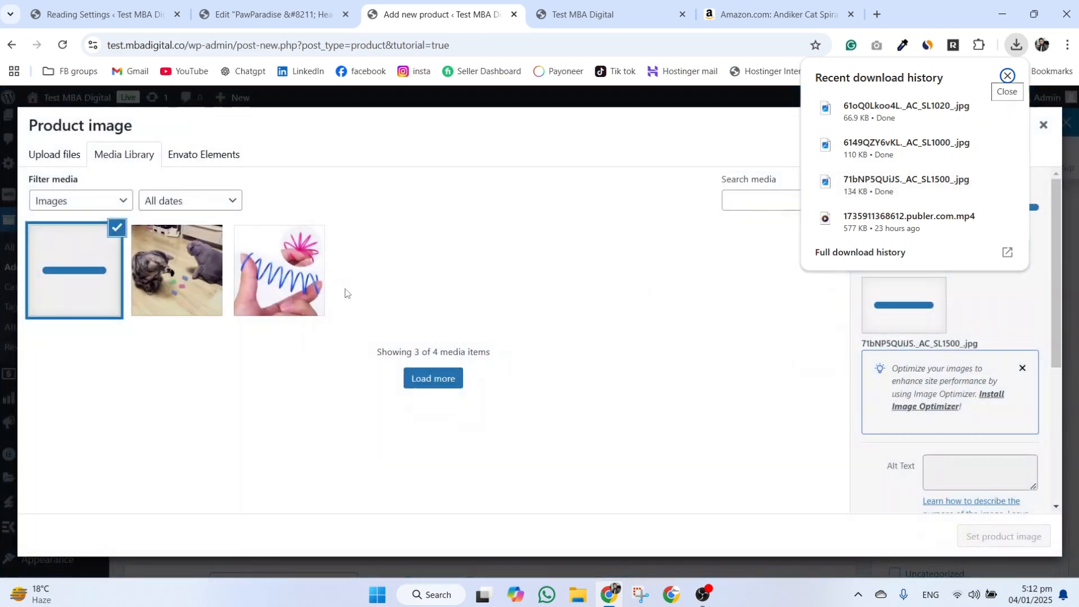
click(311, 273)
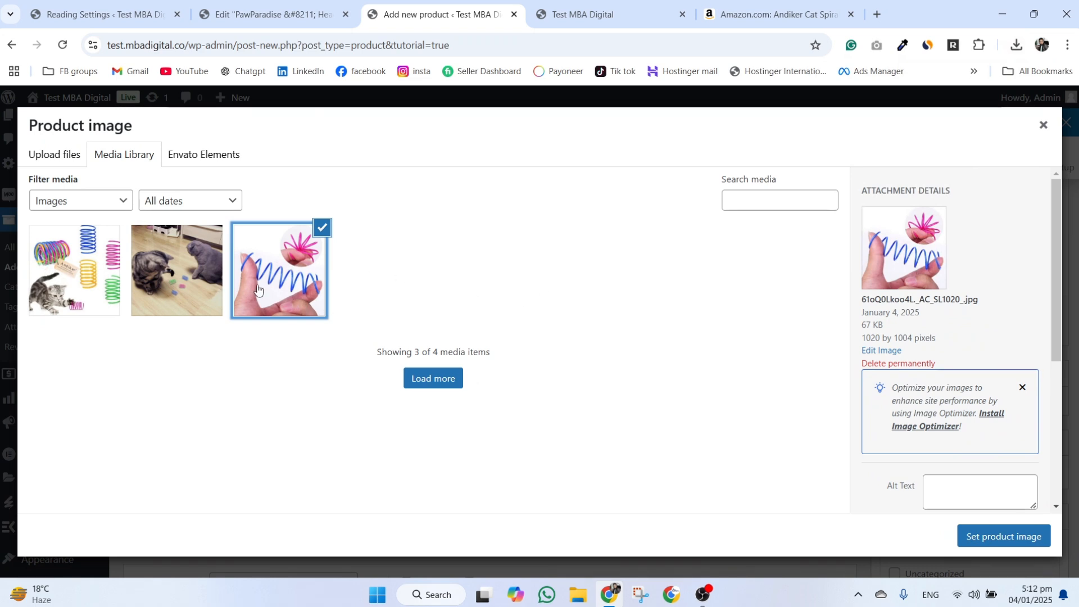
click(89, 281)
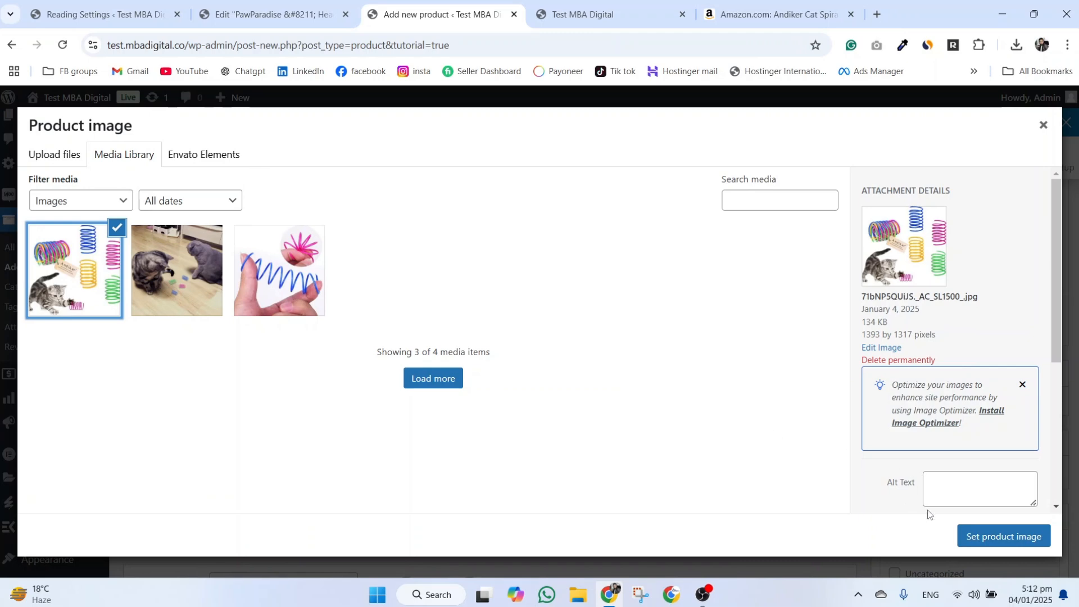
click(975, 535)
scroll(930, 395, down, 4)
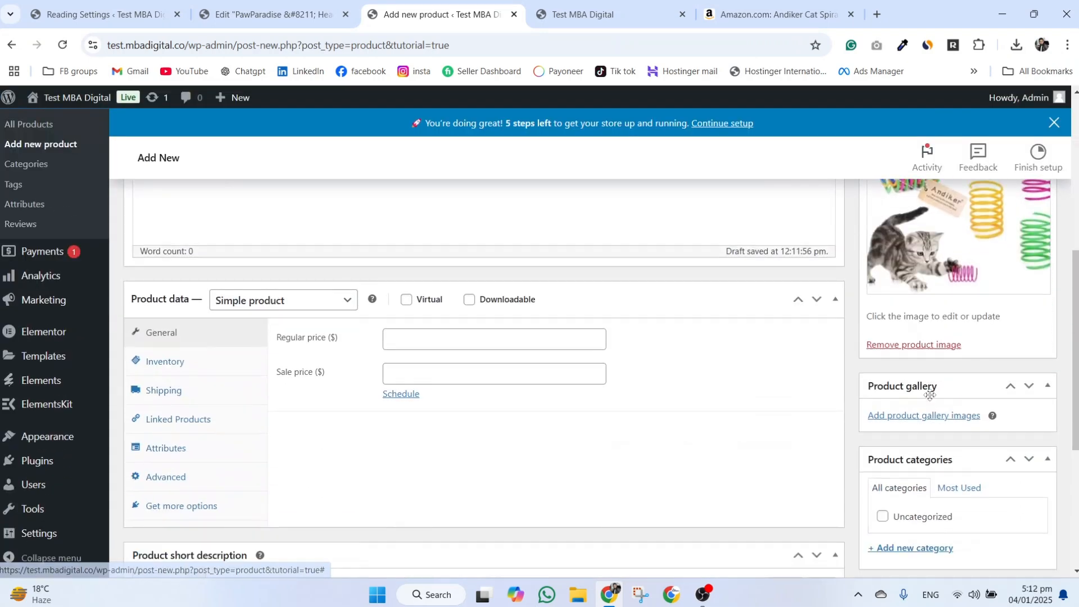
Add the pink and blue spring-in-hand photo and the grey cats photo to the product gallery.
click(921, 416)
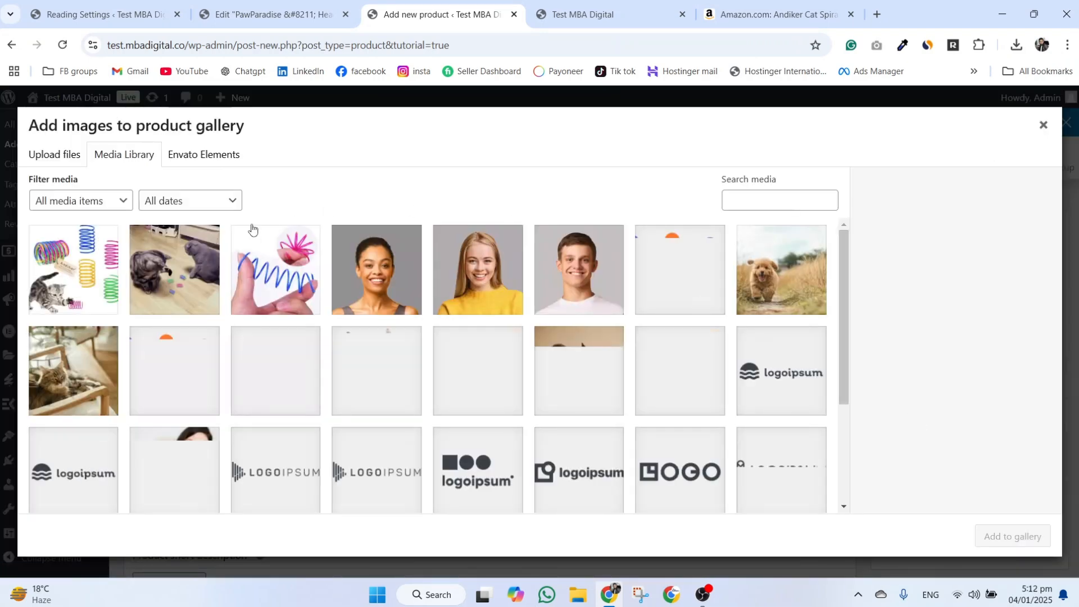
click(174, 264)
click(276, 264)
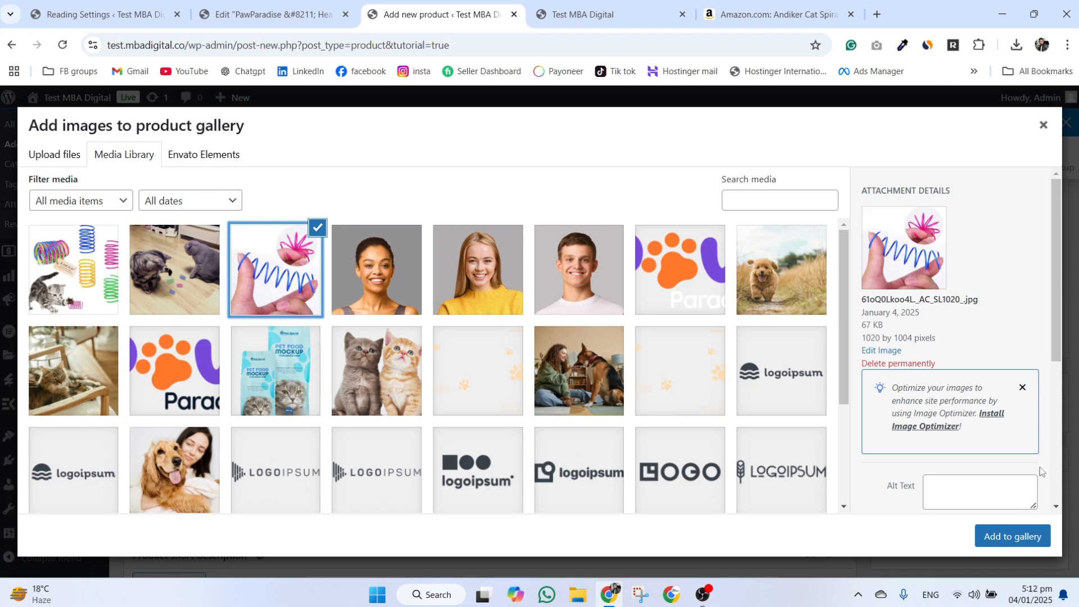
click(164, 263)
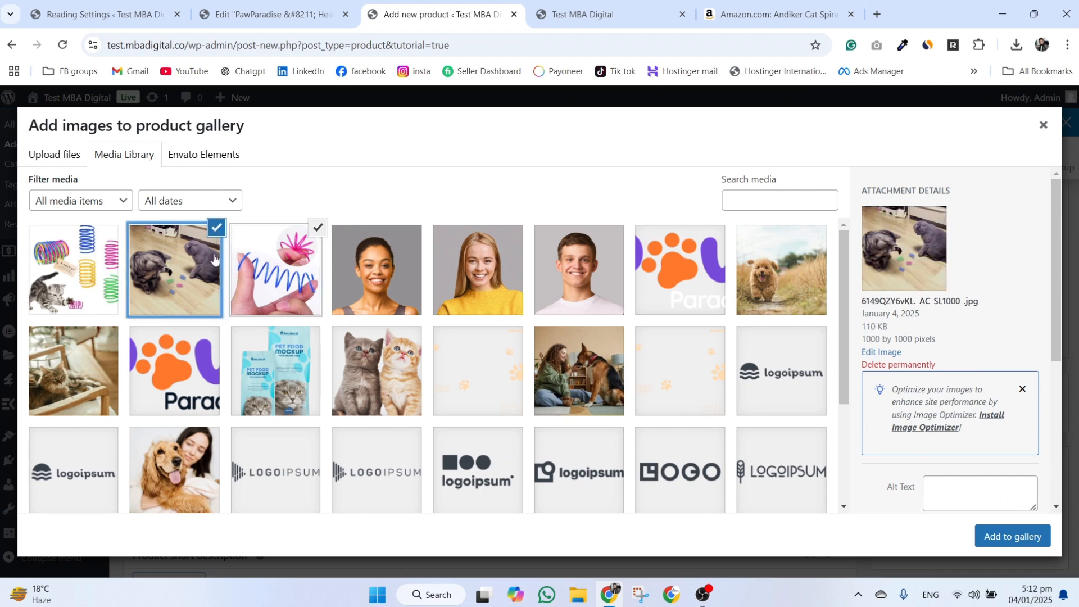
click(1011, 535)
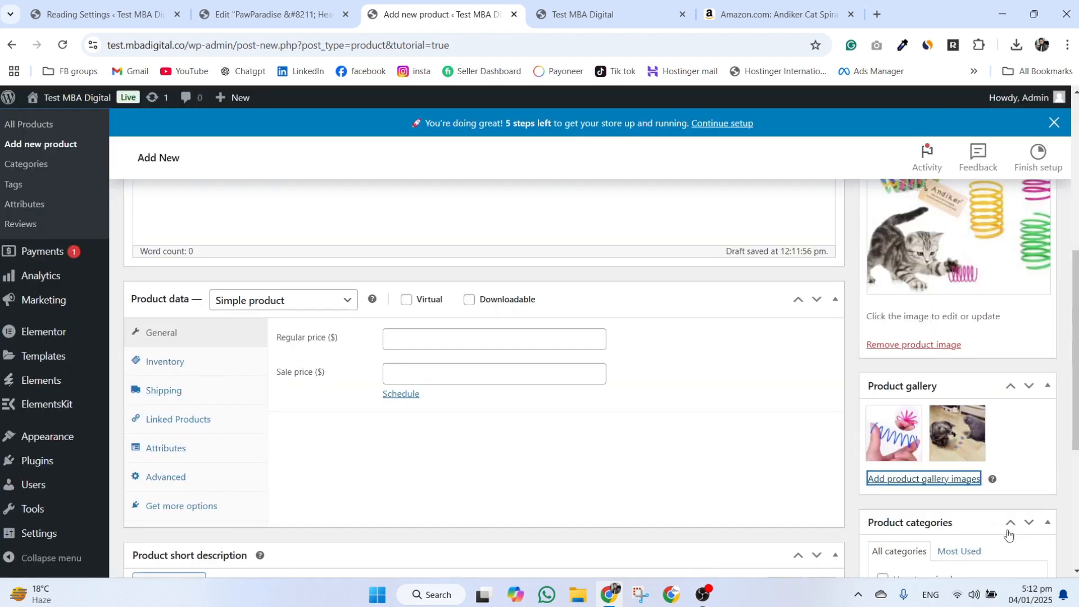
scroll(769, 378, down, 3)
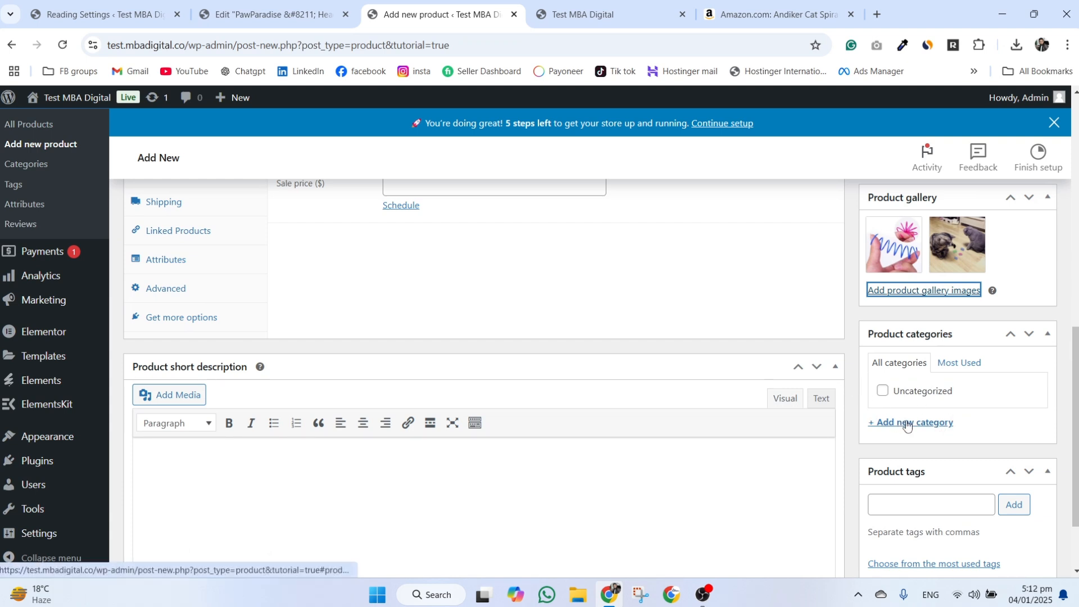
scroll(906, 420, down, 2)
scroll(908, 413, up, 5)
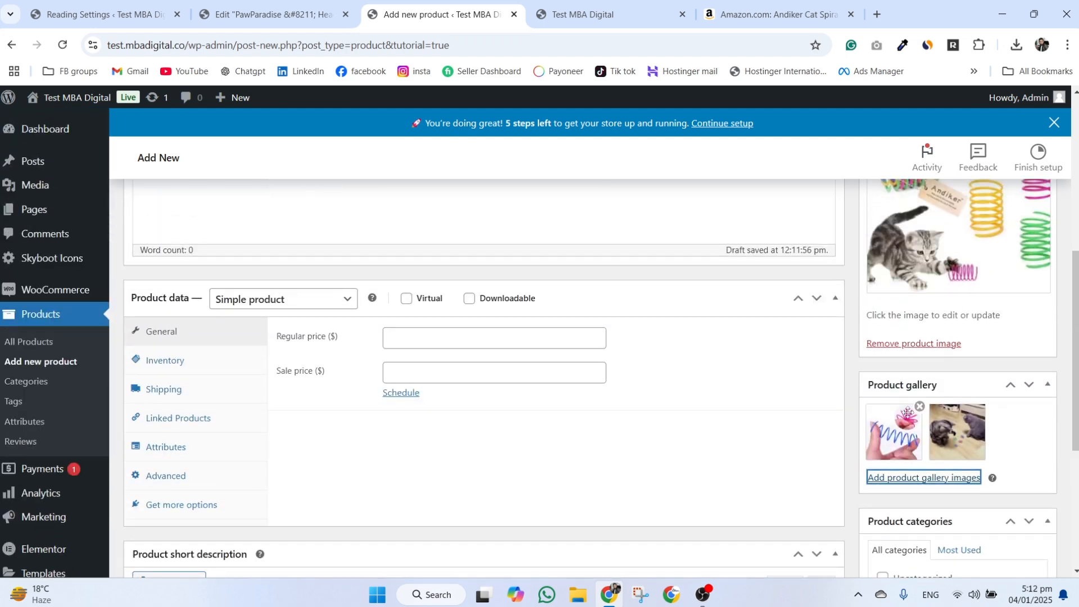
Check the Amazon price, then enter 8.99 as regular price and 5.99 as sale price.
click(490, 334)
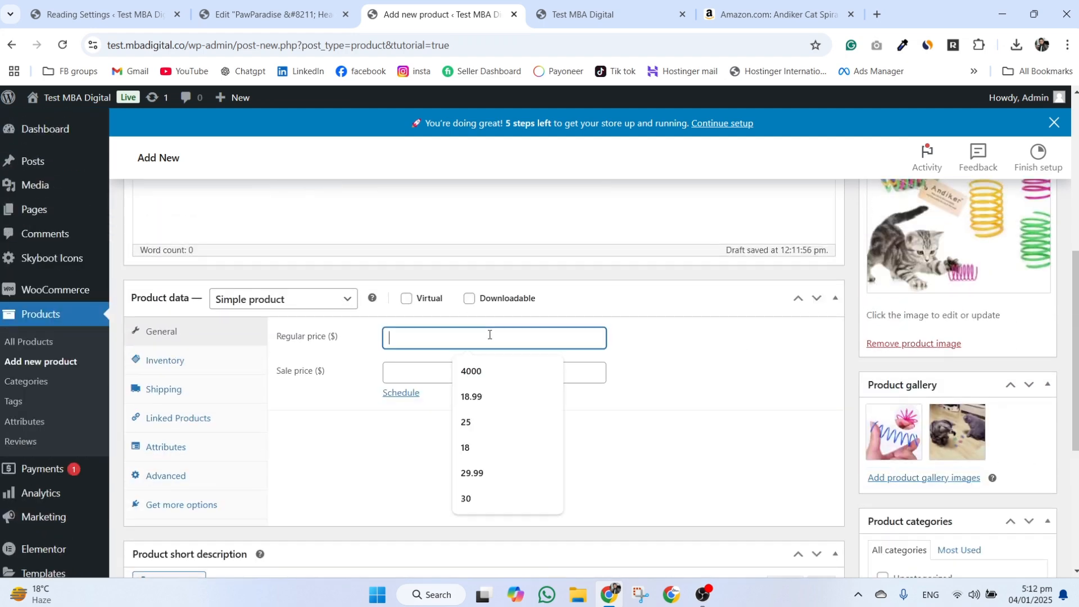
click(616, 4)
click(713, 22)
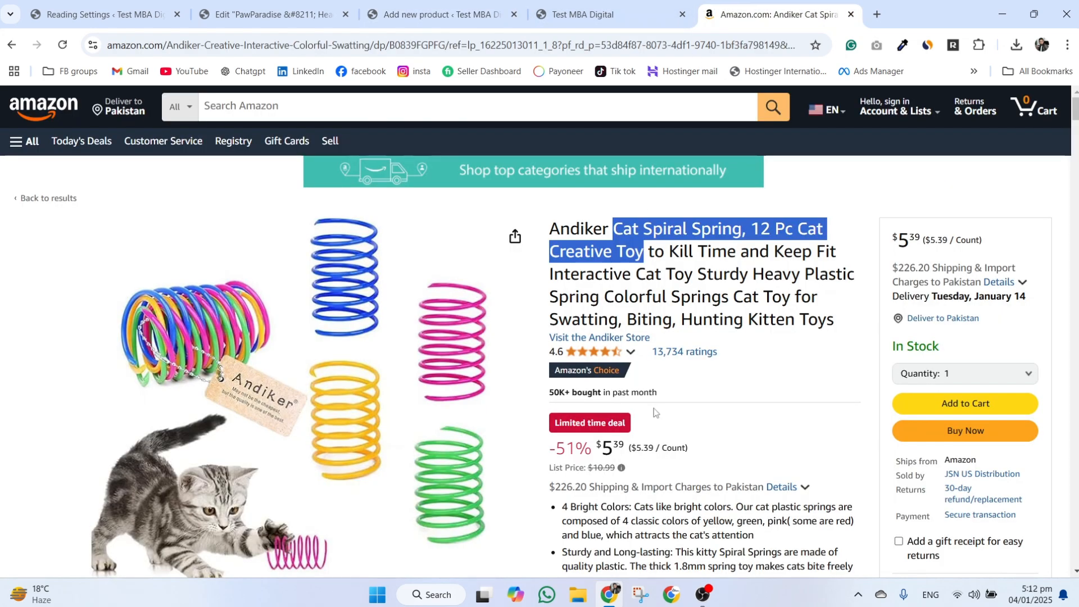
click(413, 11)
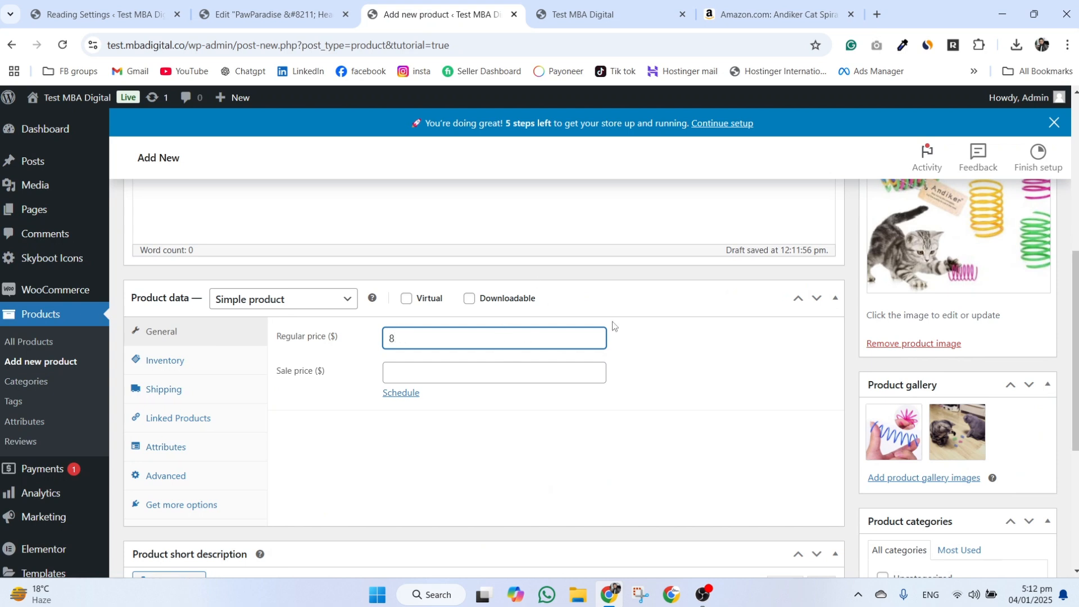
click(586, 377)
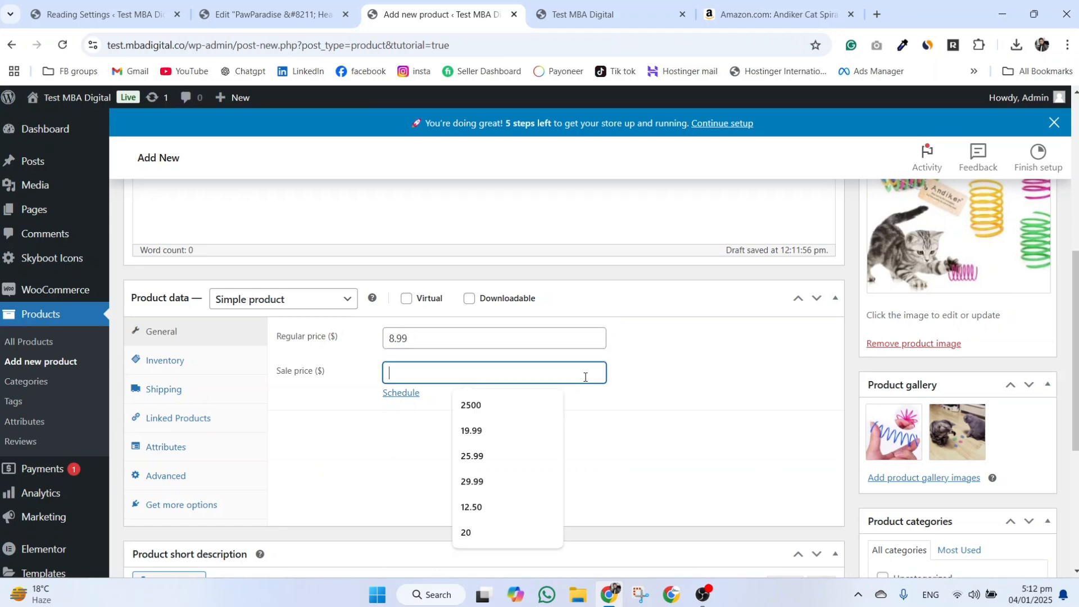
text(5.99)
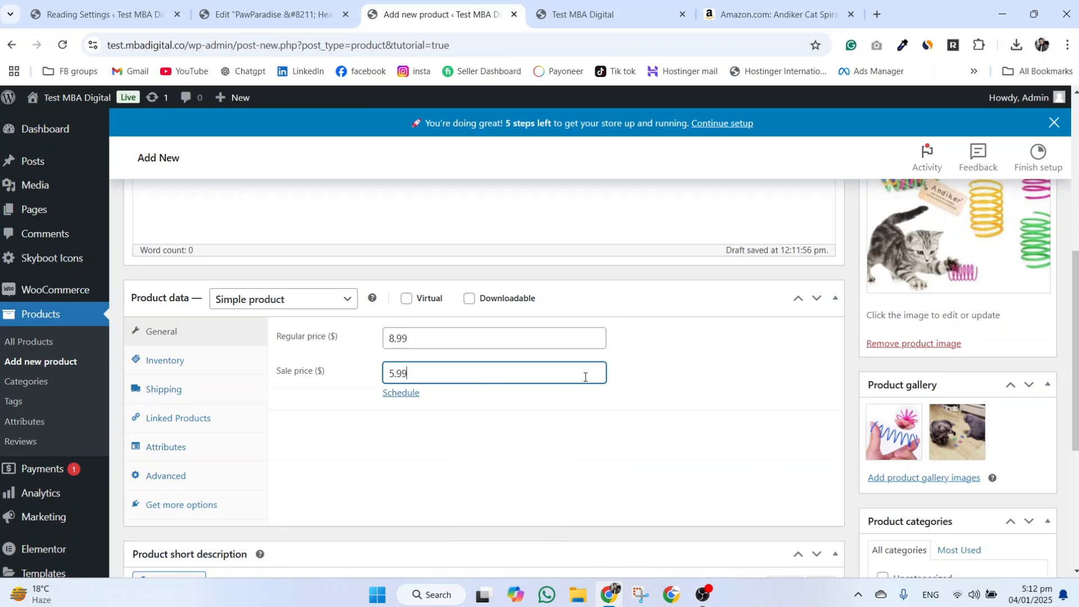
scroll(671, 419, down, 2)
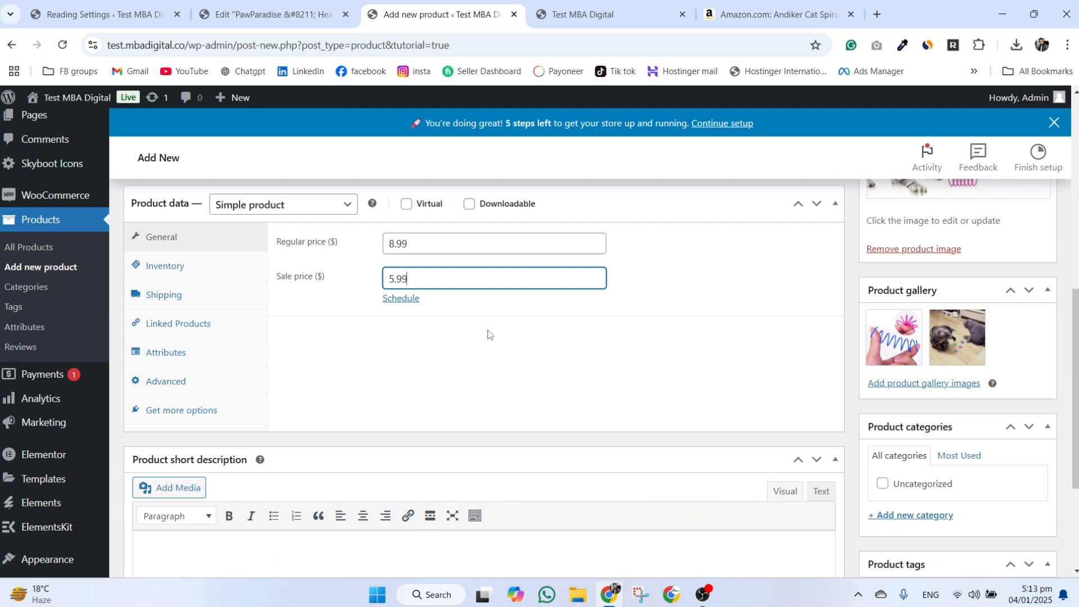
scroll(488, 335, up, 2)
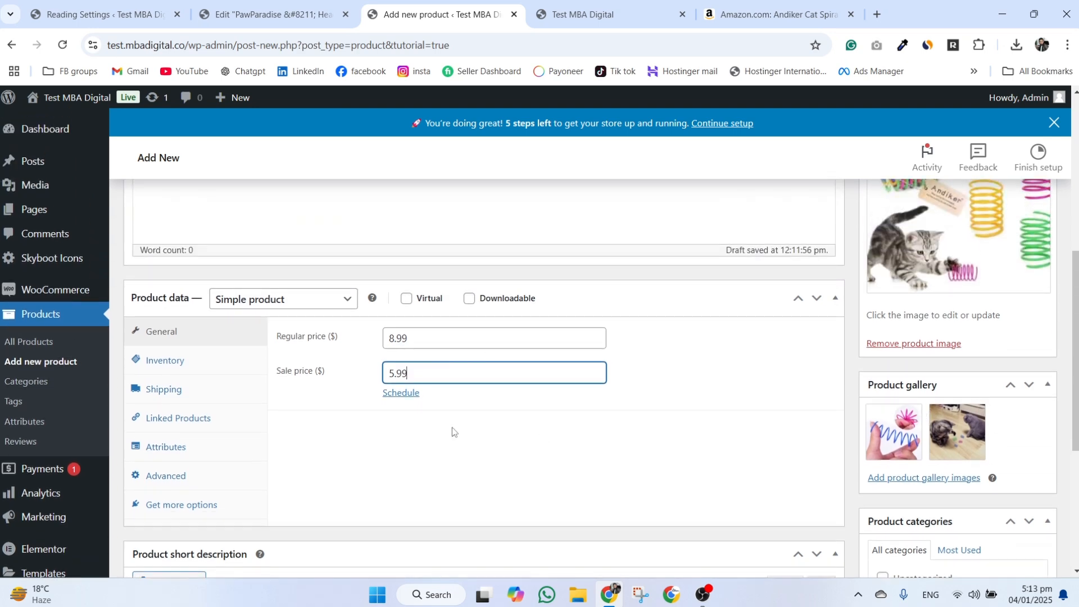
Paste the five Amazon feature bullets into the product description and publish the product.
scroll(662, 405, up, 6)
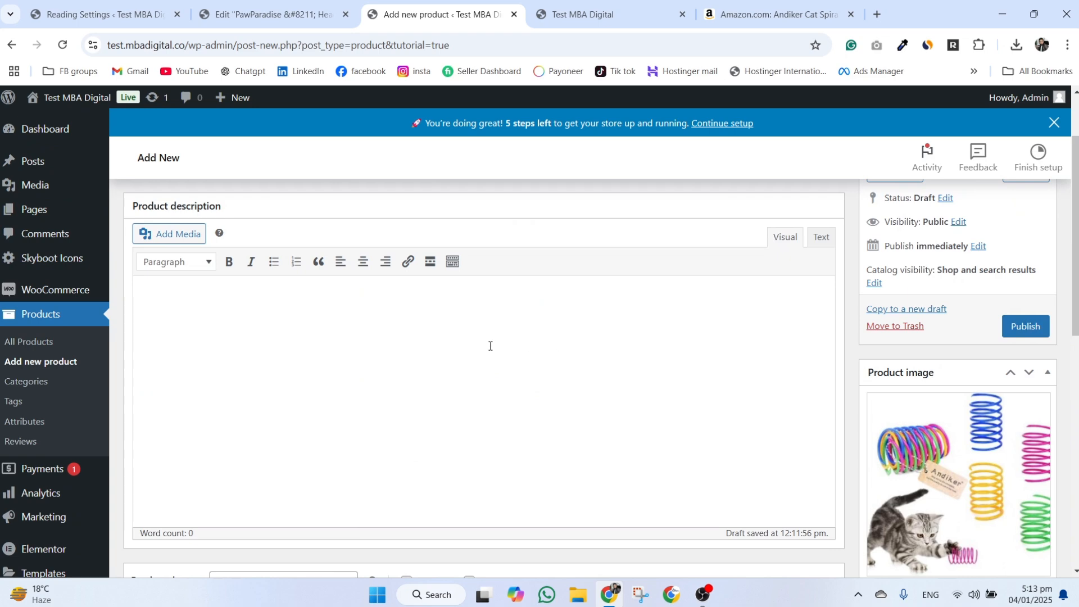
click(773, 14)
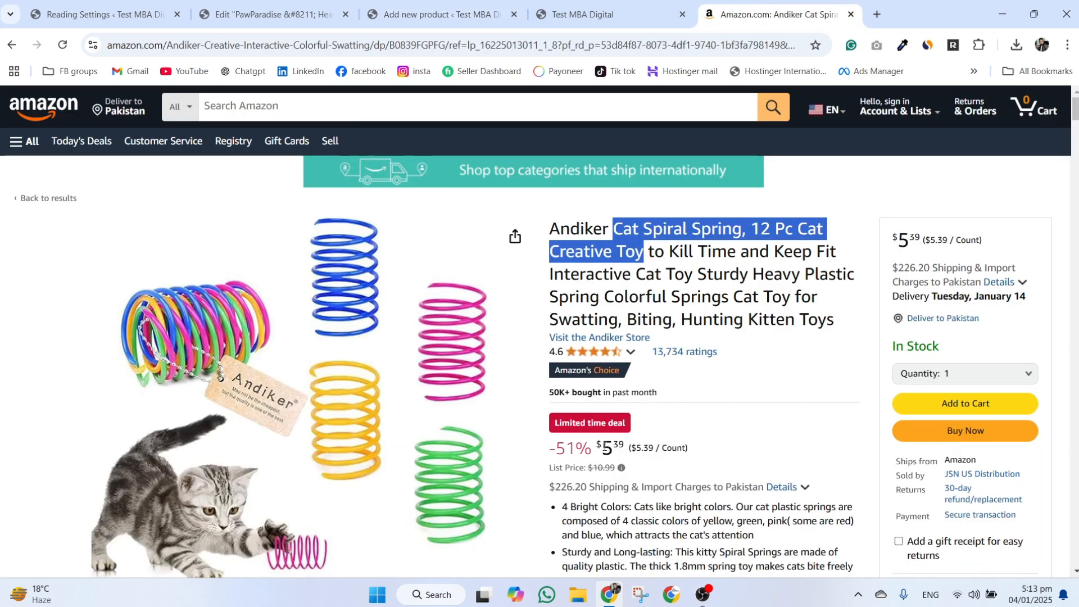
scroll(548, 353, down, 3)
drag(562, 318, 808, 505)
key(ctrl+c)
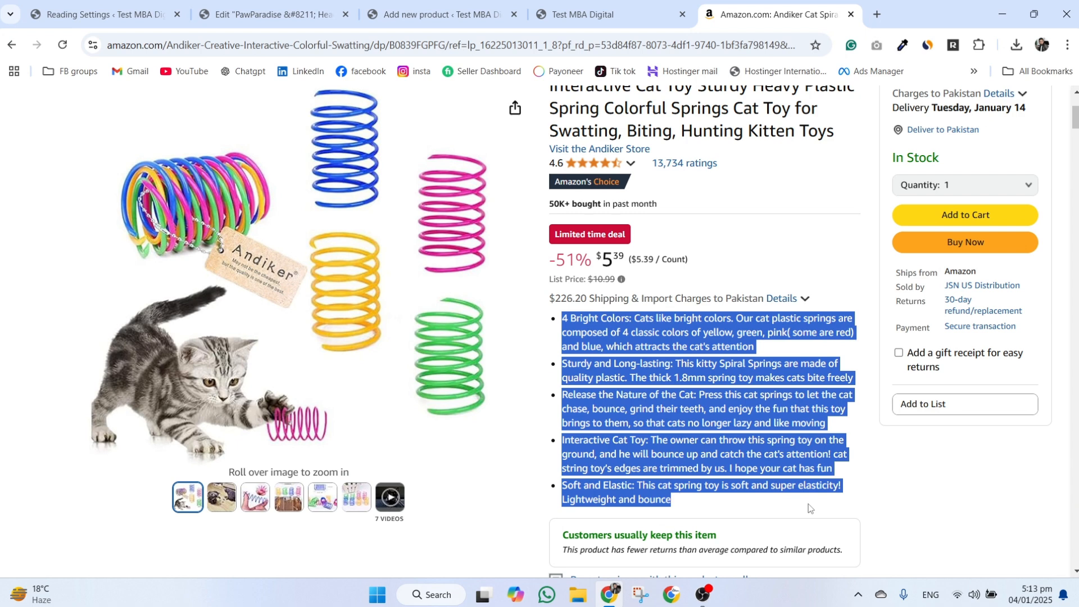
click(516, 4)
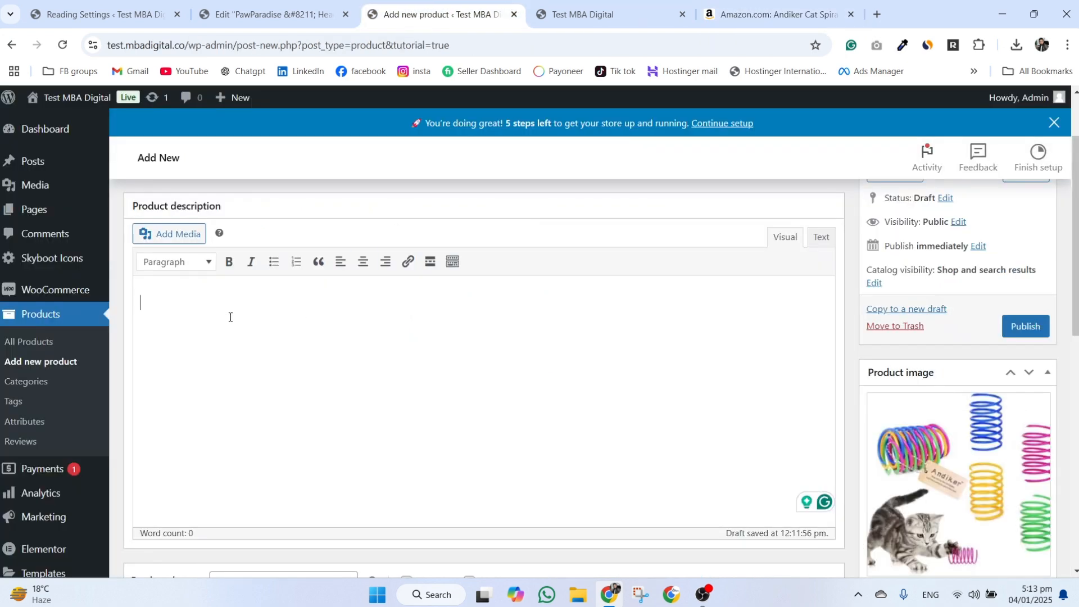
key(ctrl+v)
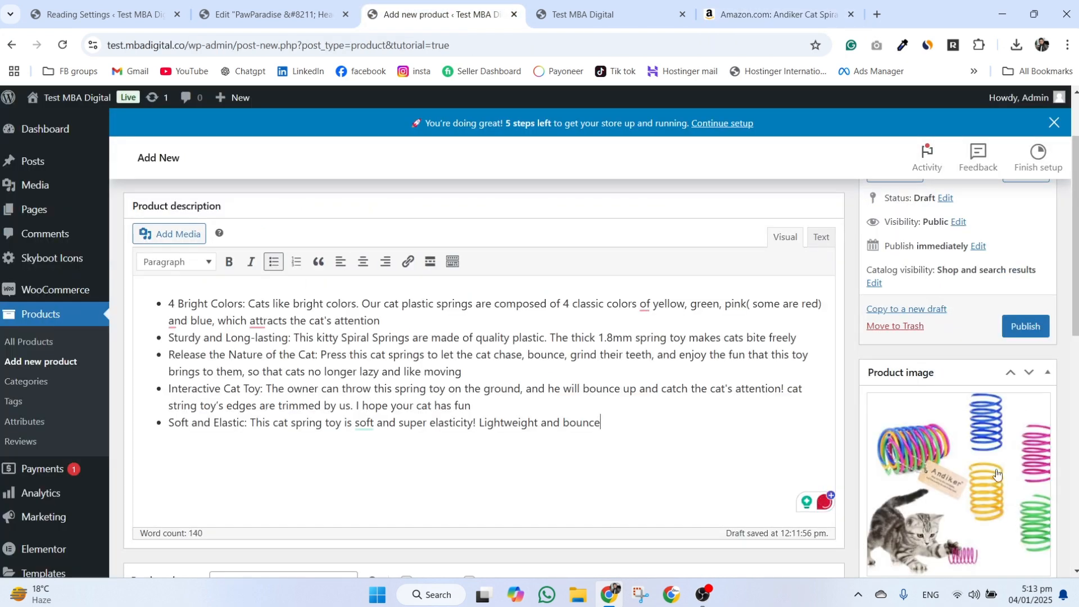
click(1023, 334)
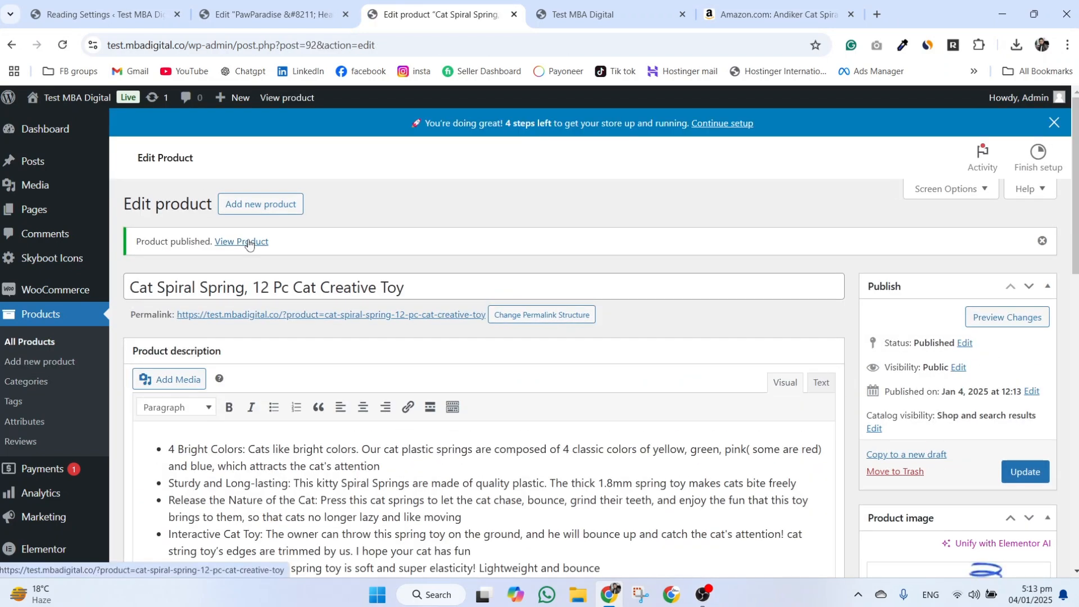
View the published Cat Spiral Spring product on the storefront.
click(248, 242)
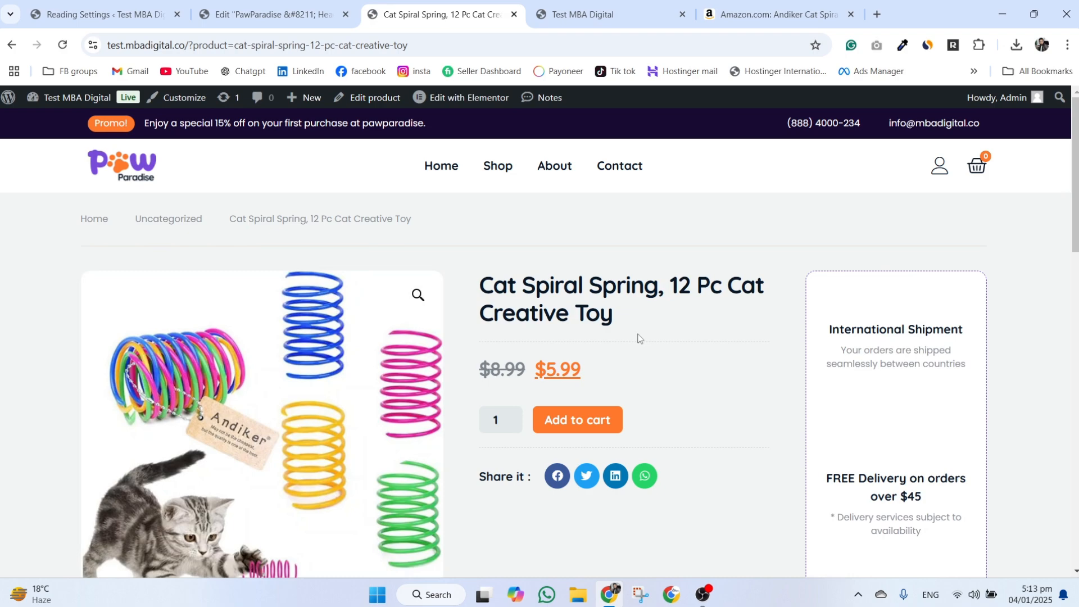
scroll(639, 337, down, 3)
scroll(638, 427, down, 3)
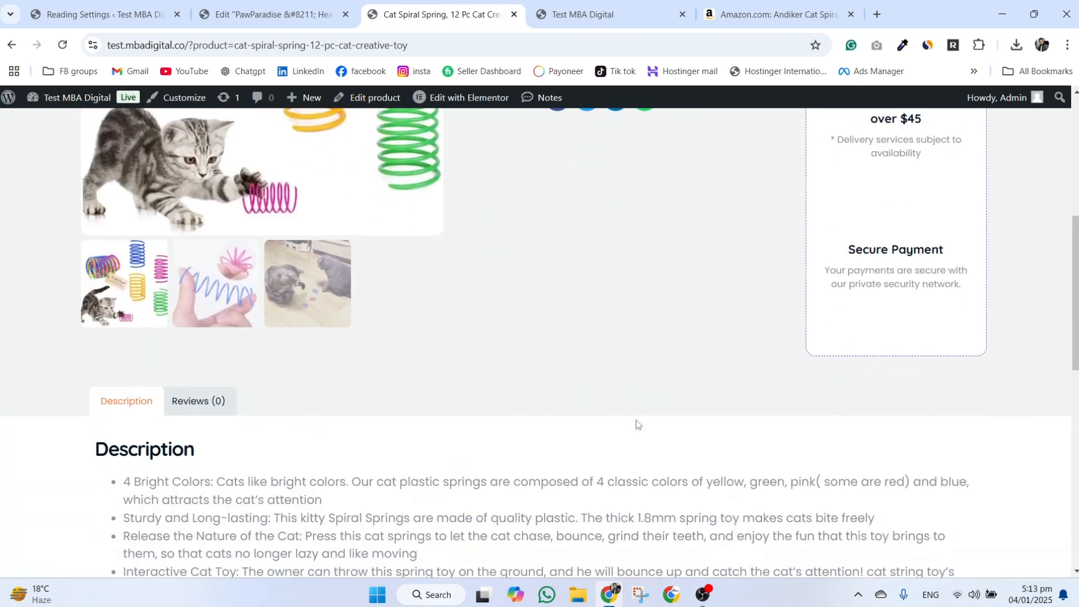
scroll(606, 429, down, 3)
scroll(606, 430, up, 10)
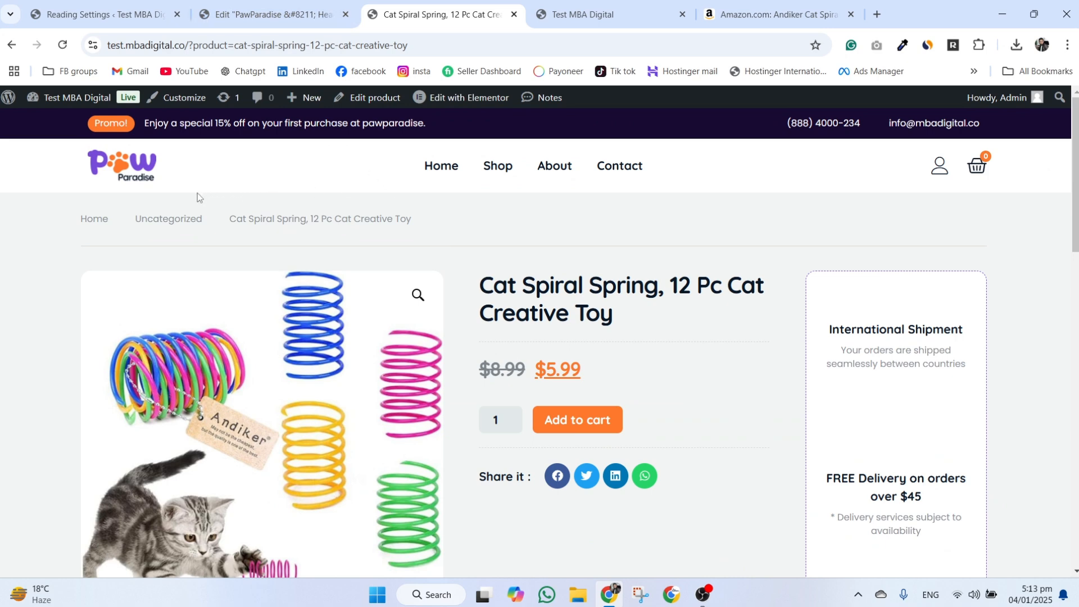
Browse the storefront Shop page and then the store's home page.
click(497, 166)
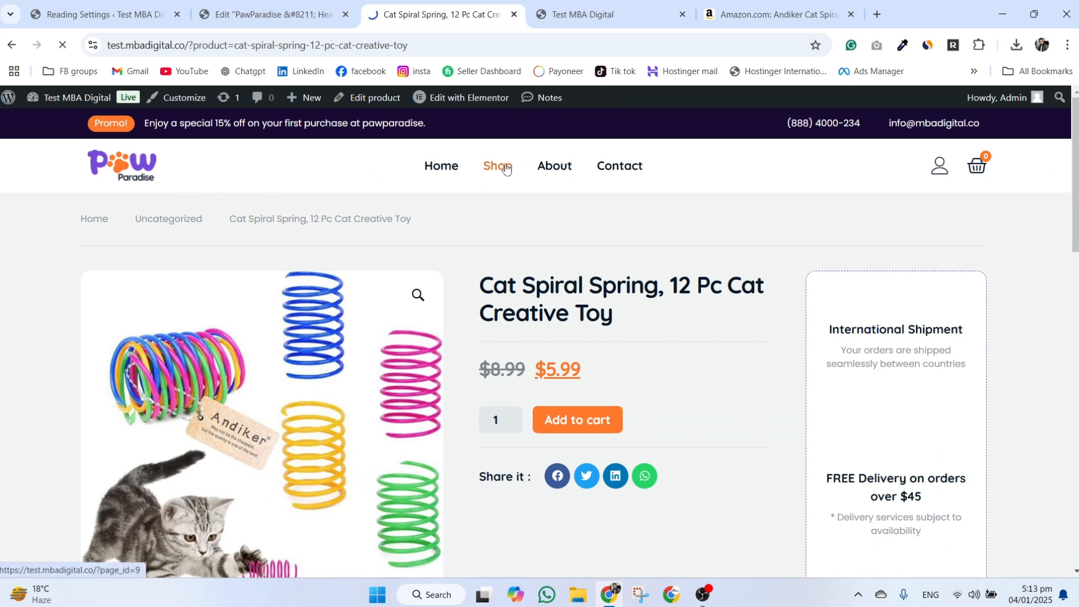
scroll(555, 333, down, 3)
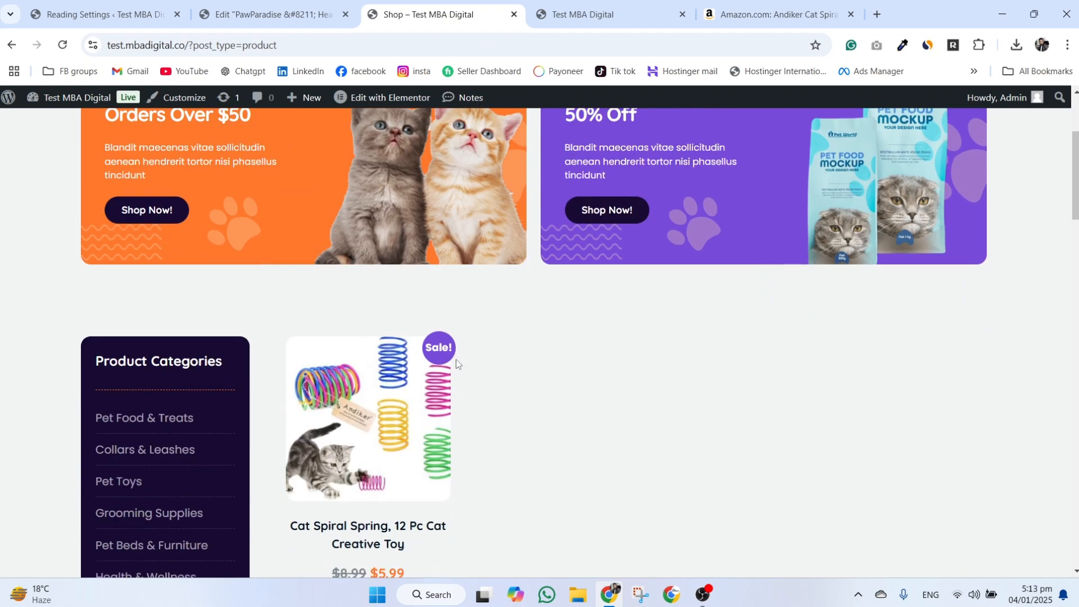
scroll(424, 459, up, 4)
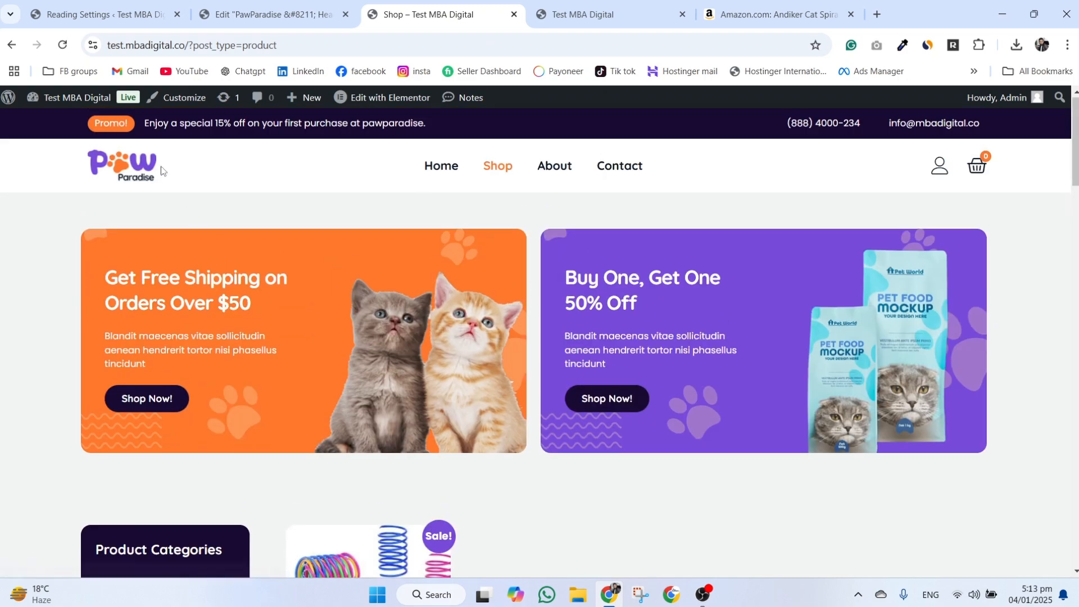
click(440, 167)
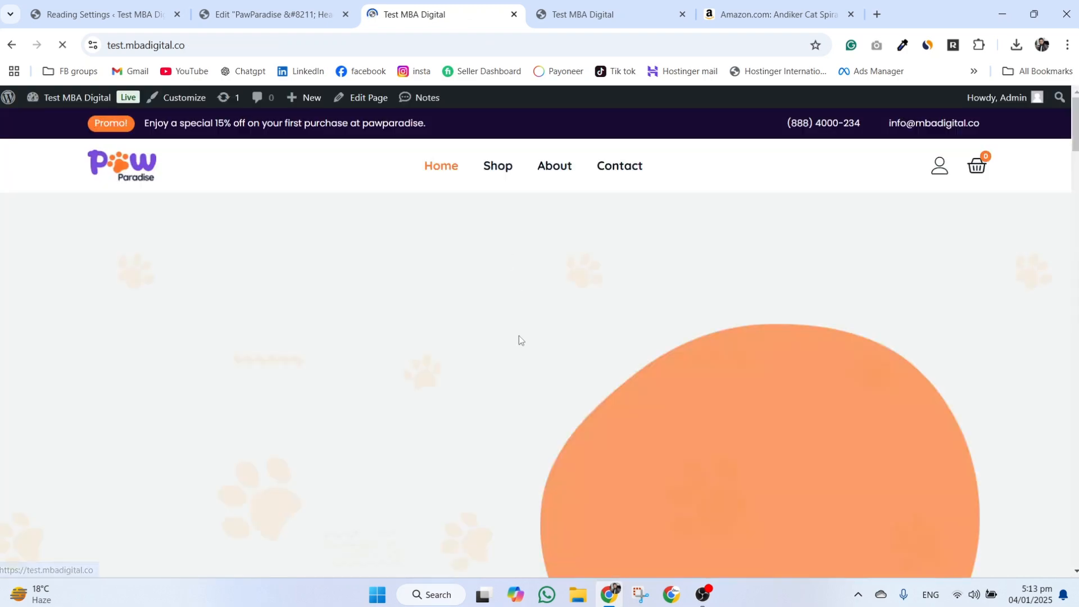
scroll(540, 332, down, 15)
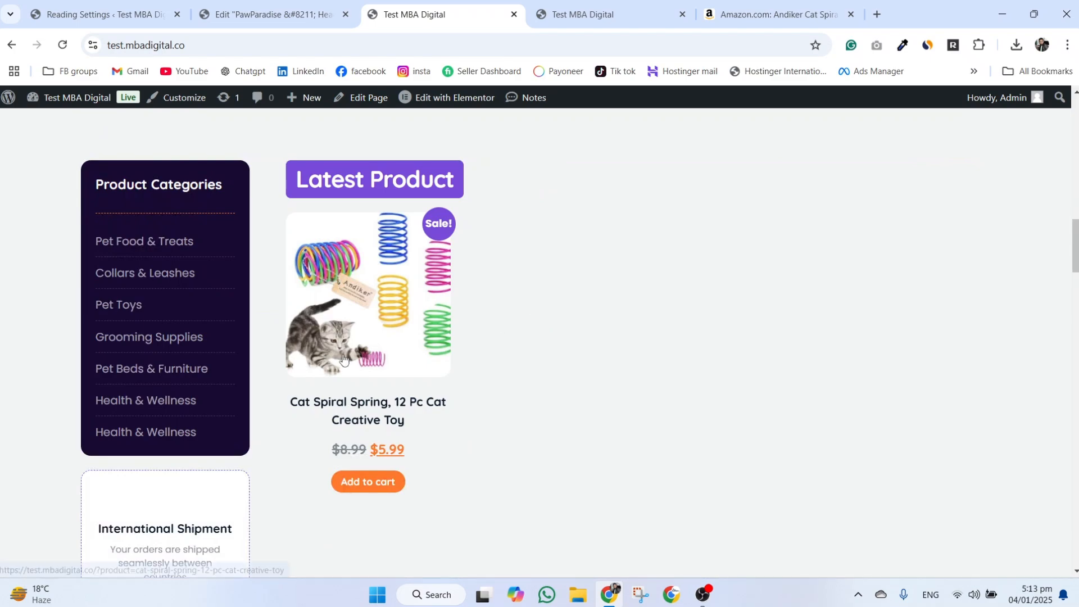
scroll(379, 332, up, 15)
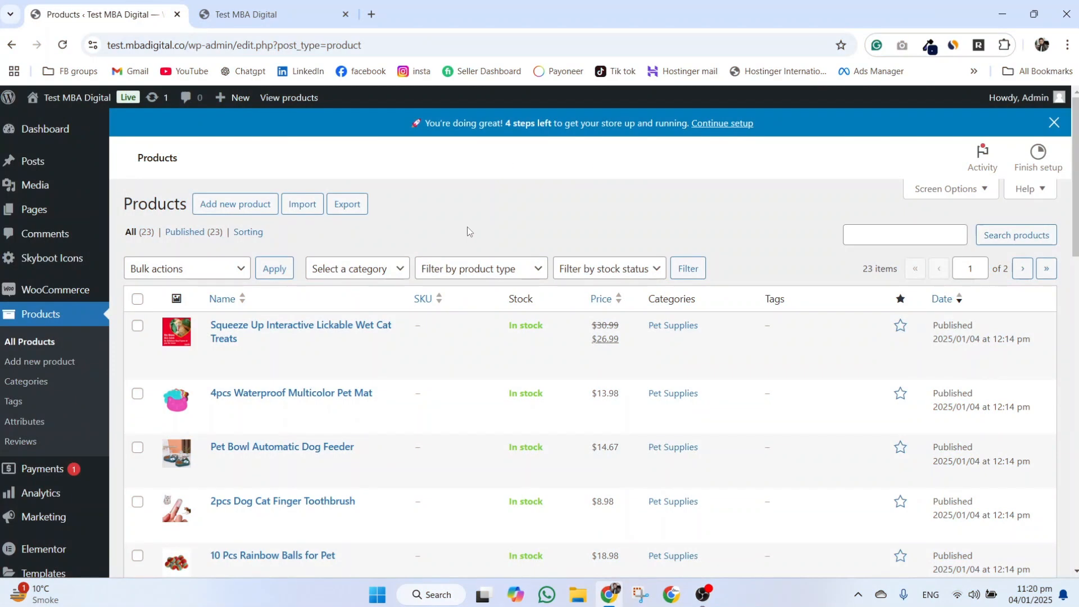
scroll(467, 227, down, 4)
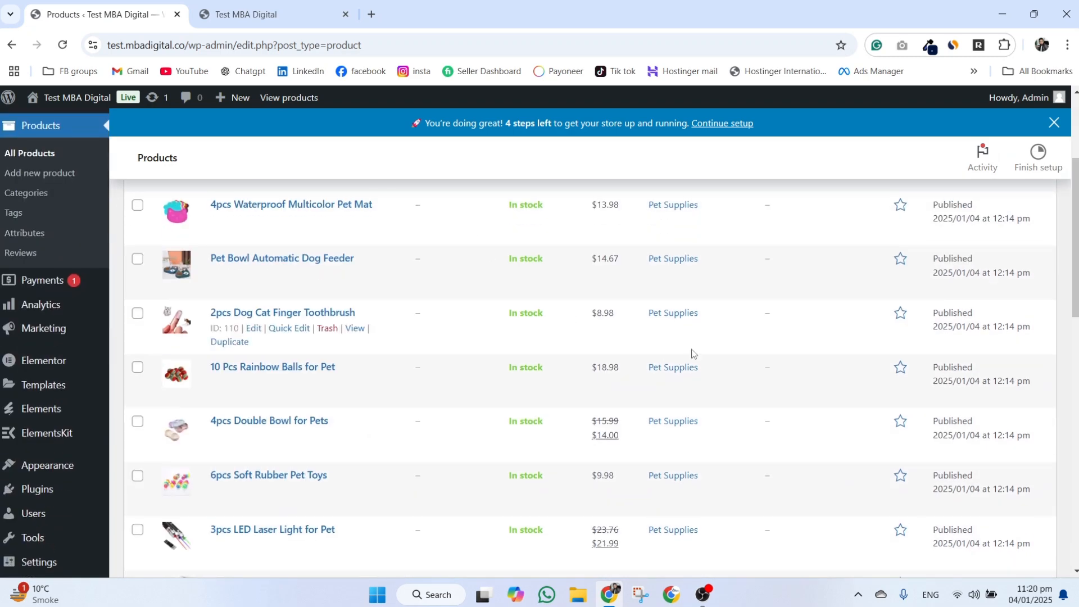
Scroll through the storefront Shop page's products, then return to the admin Product categories page.
scroll(688, 348, up, 4)
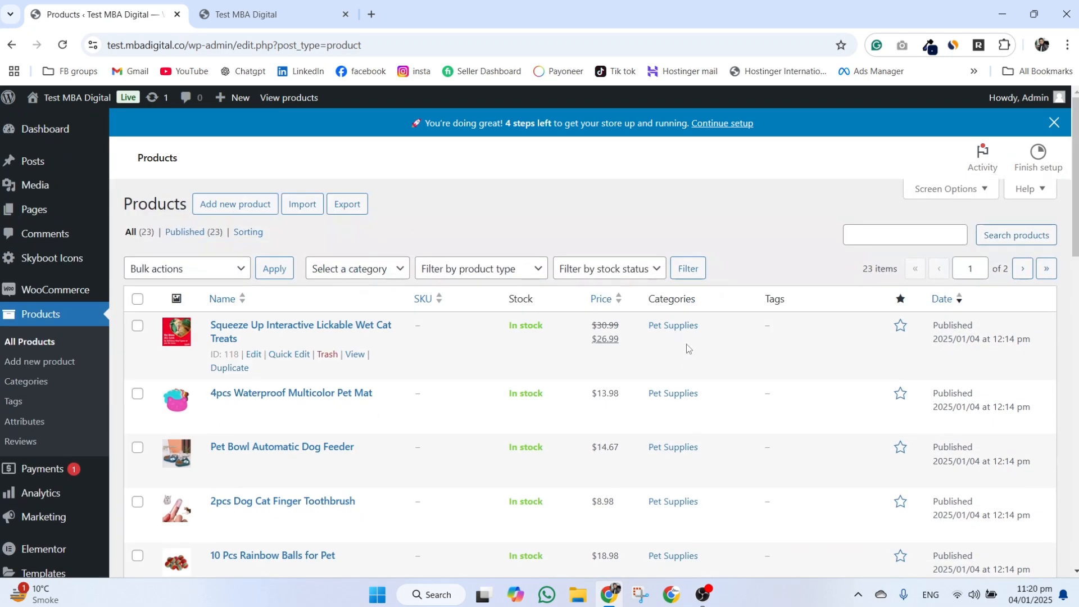
click(257, 7)
click(107, 8)
click(336, 5)
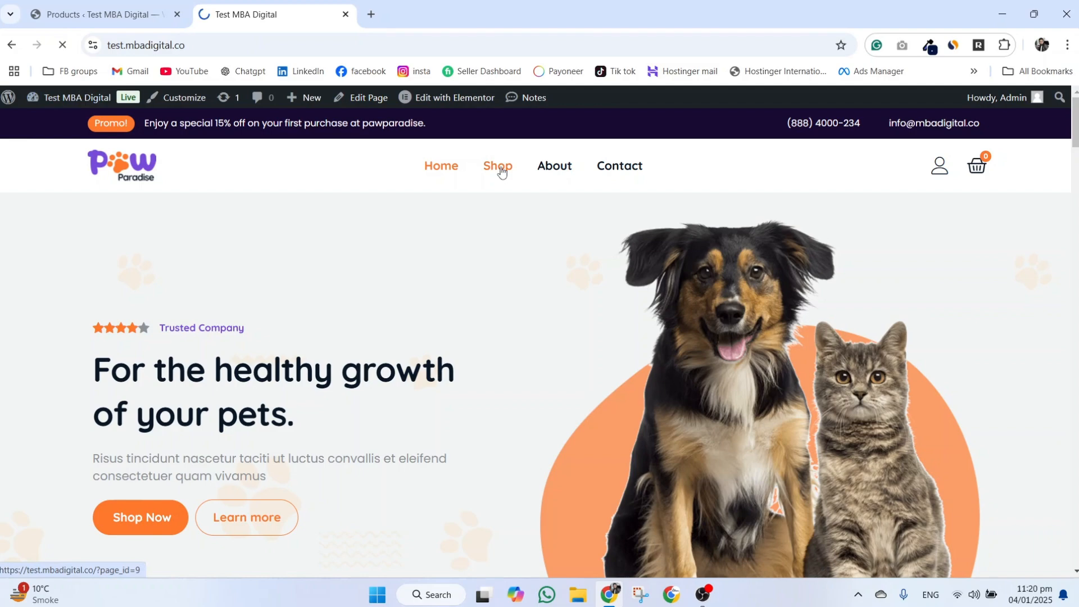
scroll(497, 303, down, 5)
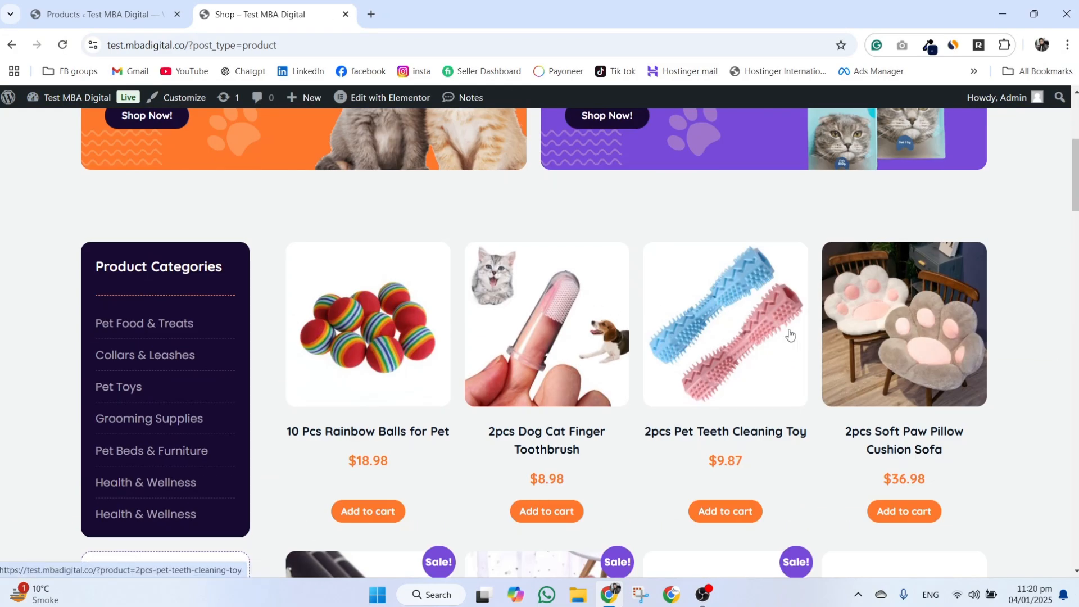
scroll(788, 335, down, 5)
scroll(790, 336, up, 10)
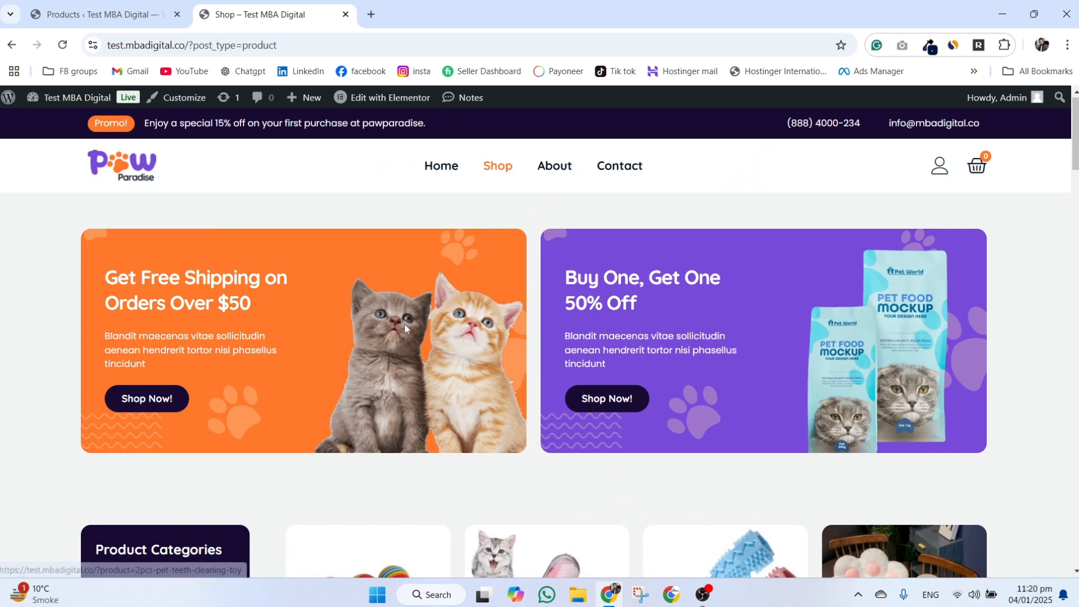
scroll(734, 363, down, 2)
scroll(733, 362, up, 2)
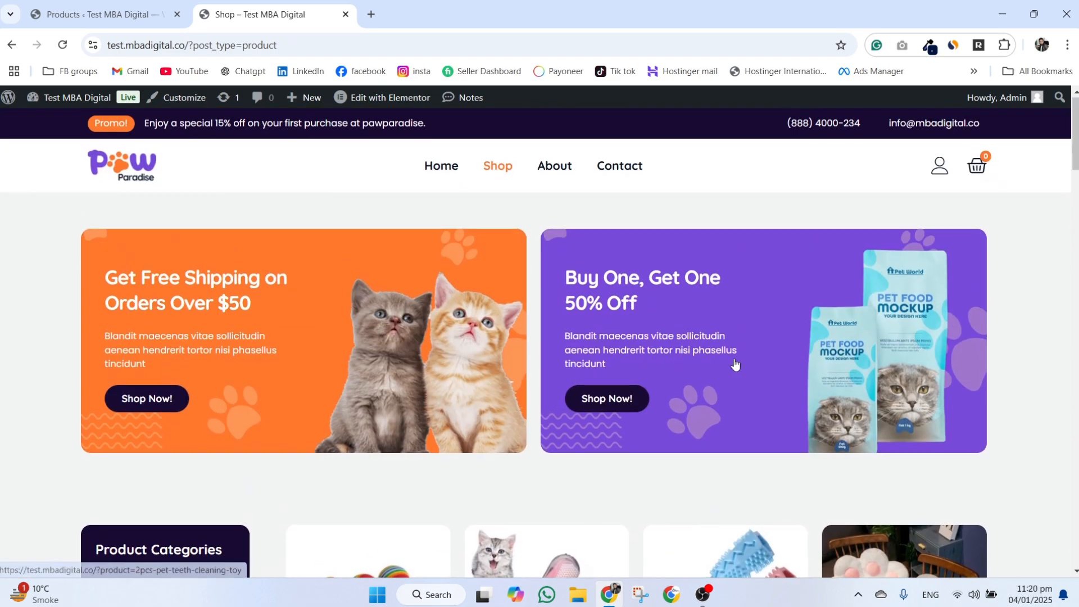
scroll(245, 407, down, 5)
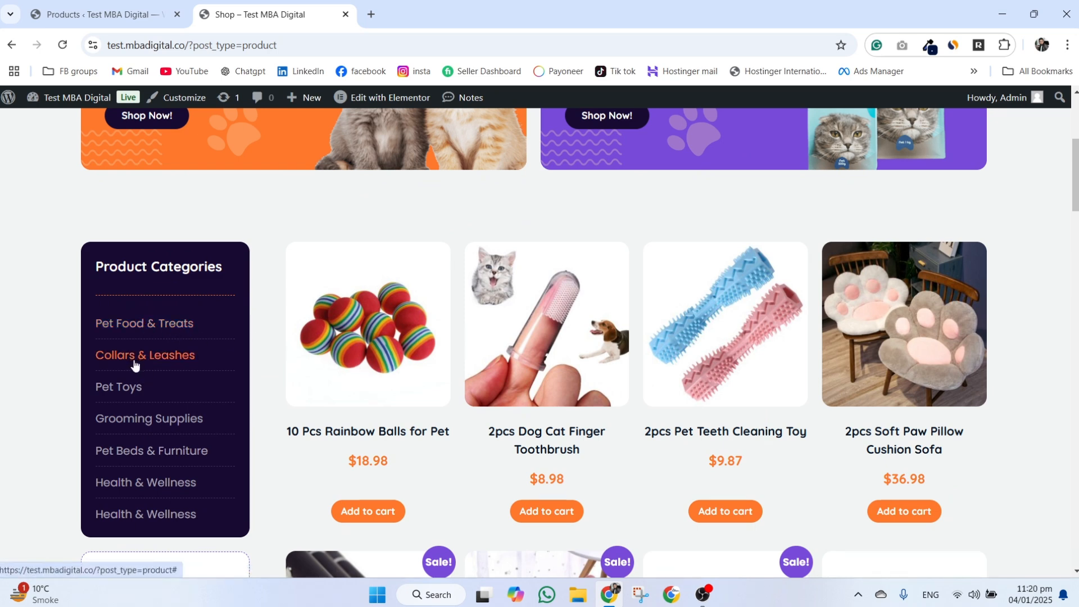
click(101, 14)
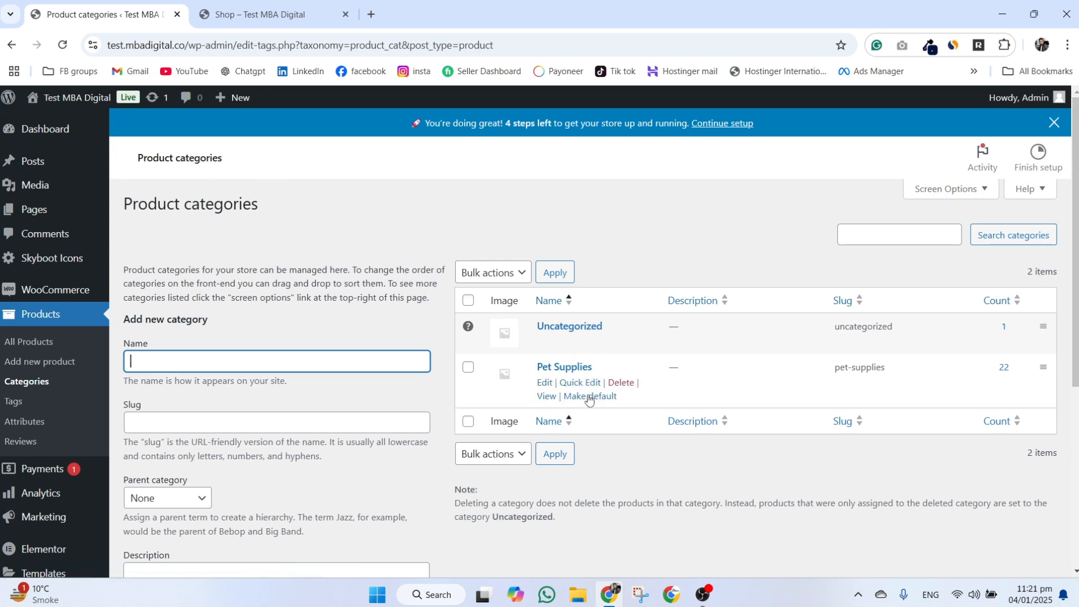
Open the Pet Supplies category storefront in a new tab, look over the other storefront tab, and return to admin.
ctrl+click(545, 396)
click(260, 11)
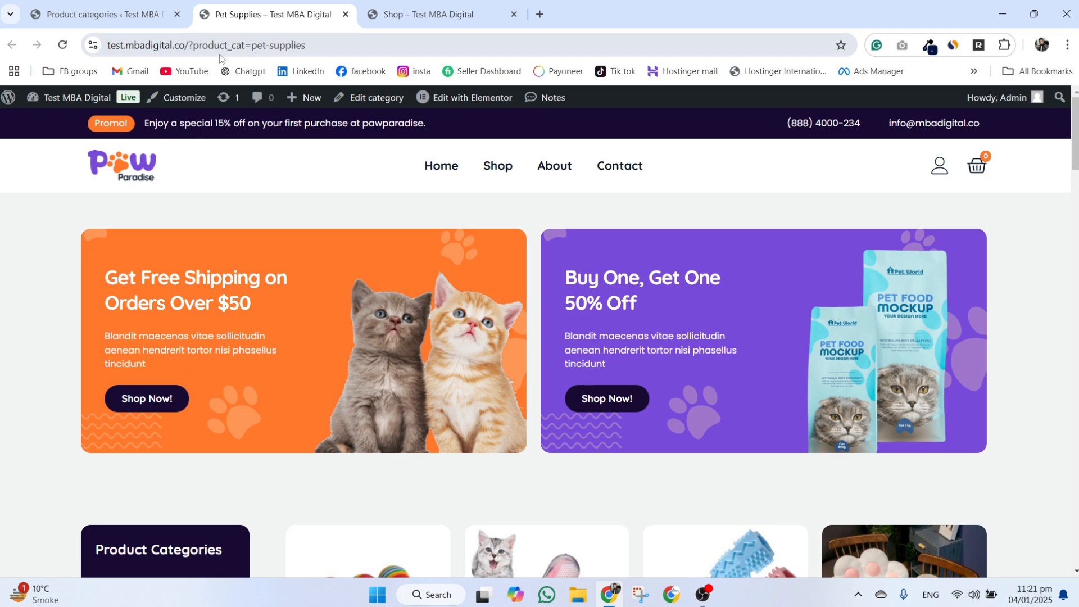
click(429, 13)
scroll(466, 263, up, 5)
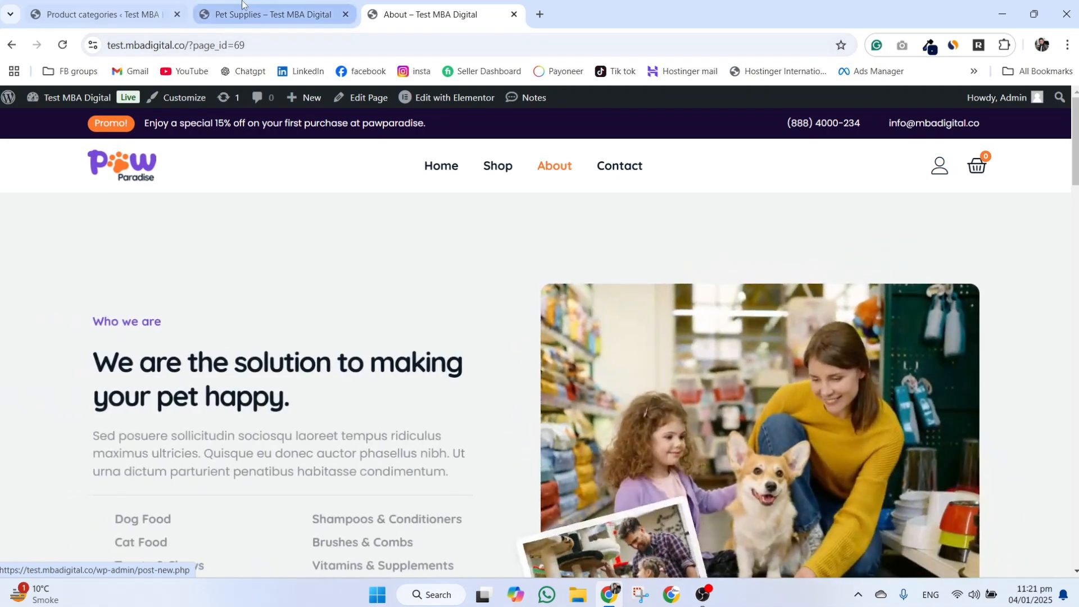
click(100, 12)
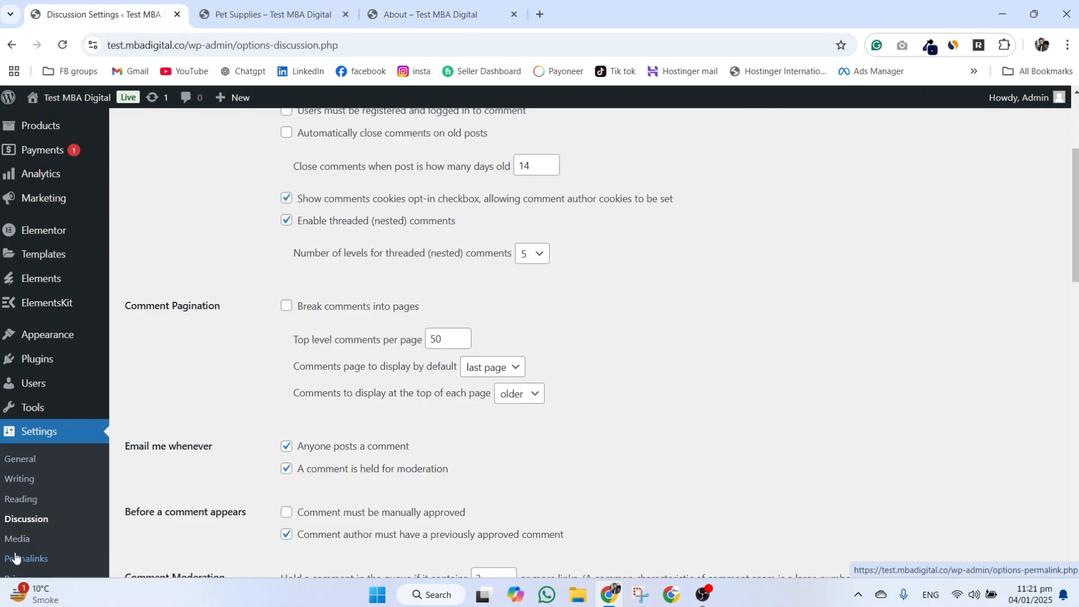
Switch the permalink structure to Post name and save the change.
scroll(393, 273, down, 2)
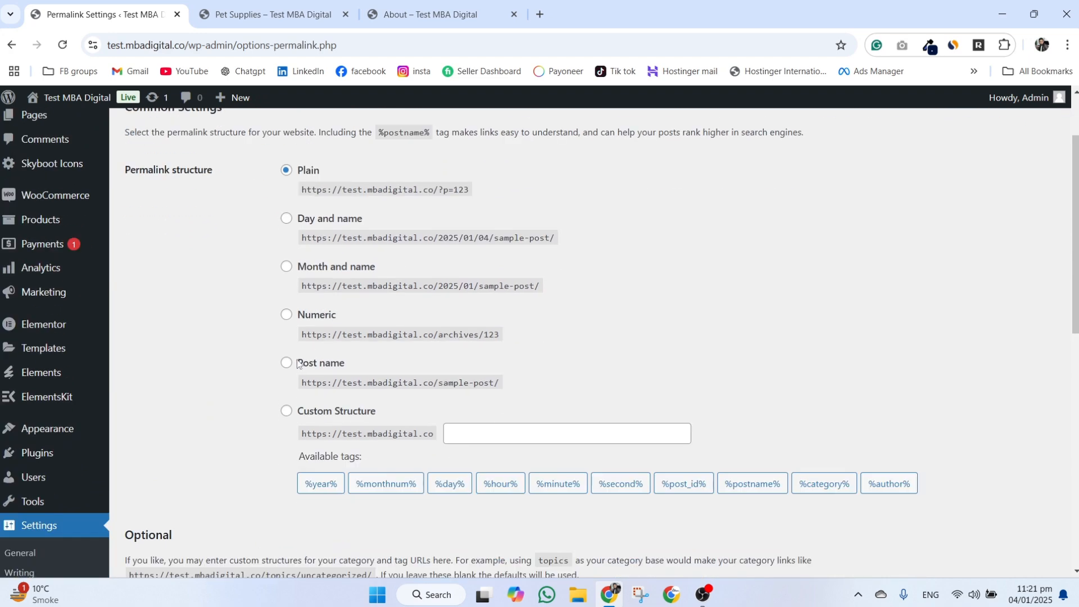
click(286, 363)
scroll(288, 370, down, 10)
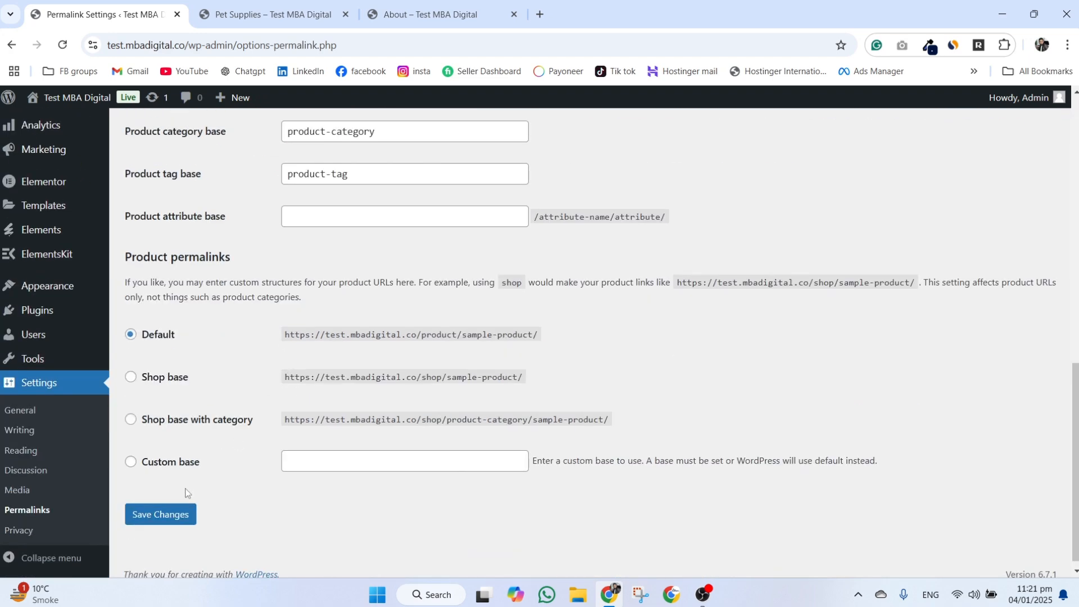
click(178, 513)
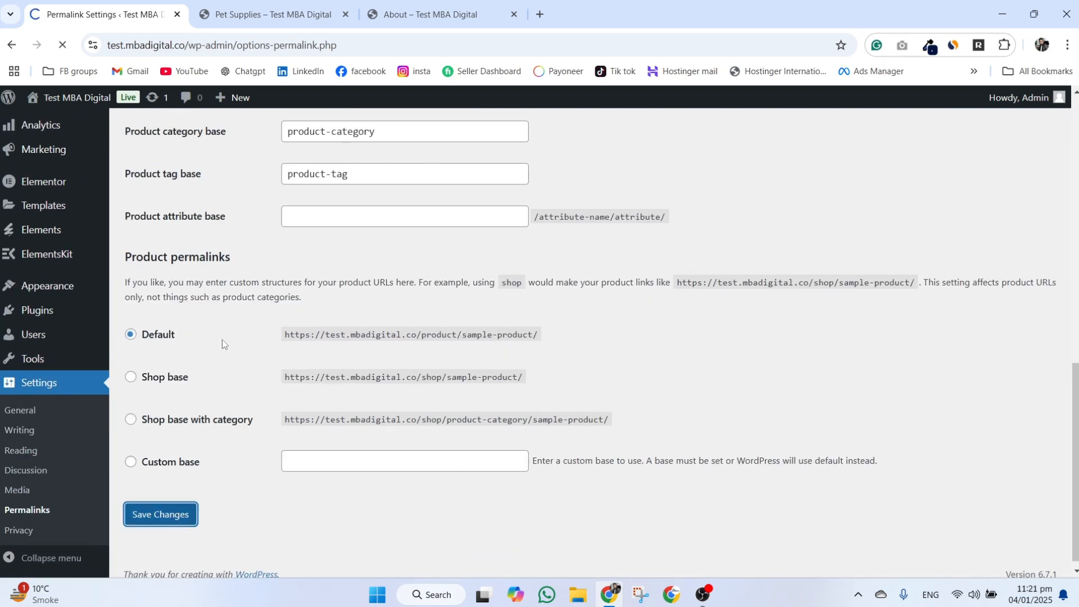
Confirm the About page now loads at /about/ by reopening it from the site's home page menu.
click(287, 13)
click(404, 14)
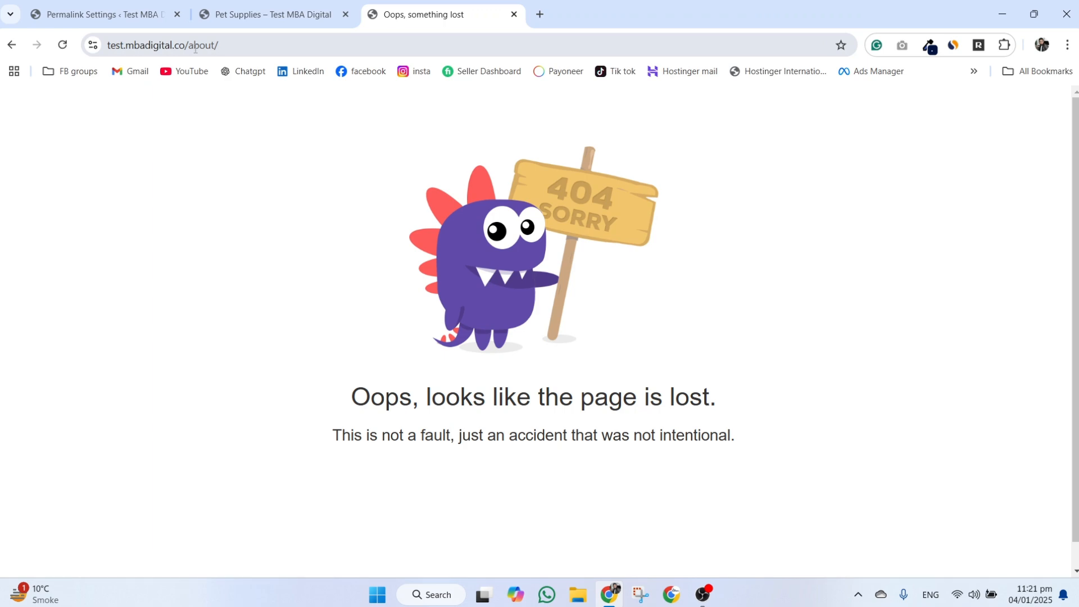
drag(190, 46, 241, 41)
key(BackSpace)
key(Return)
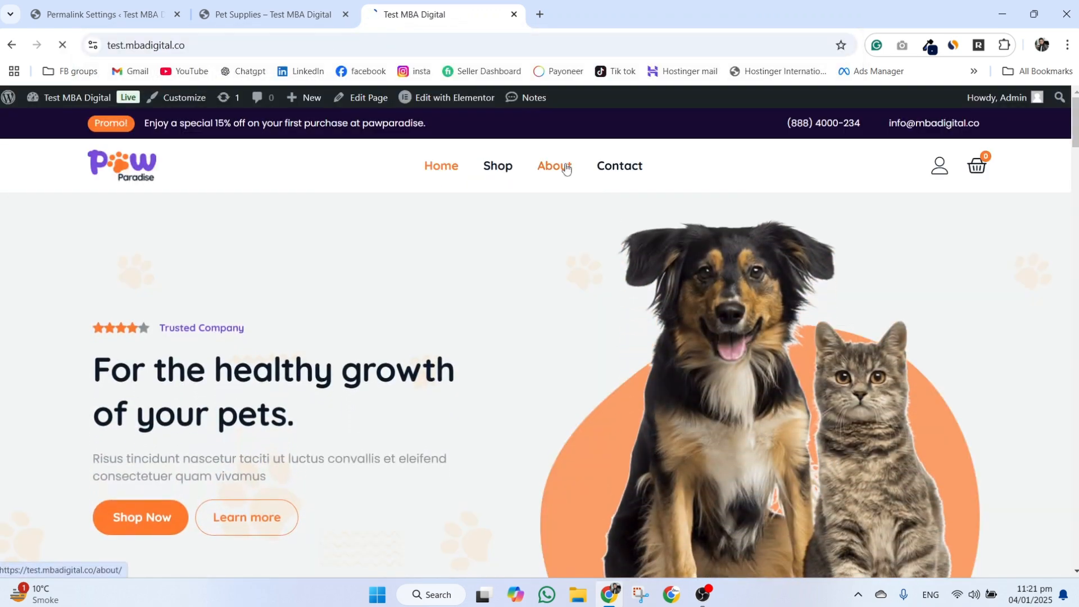
click(565, 166)
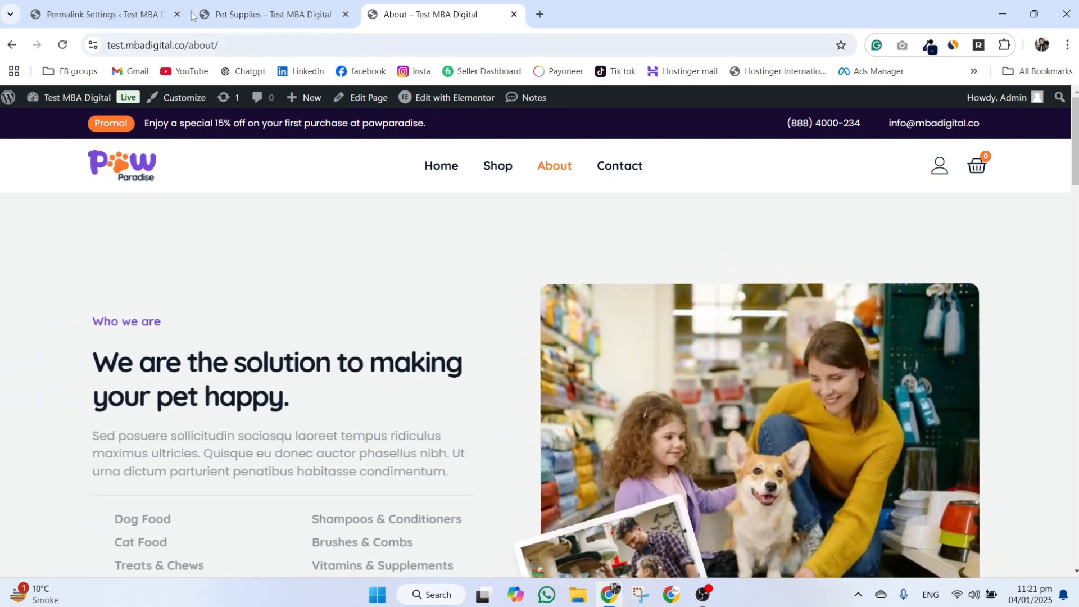
click(272, 14)
click(430, 6)
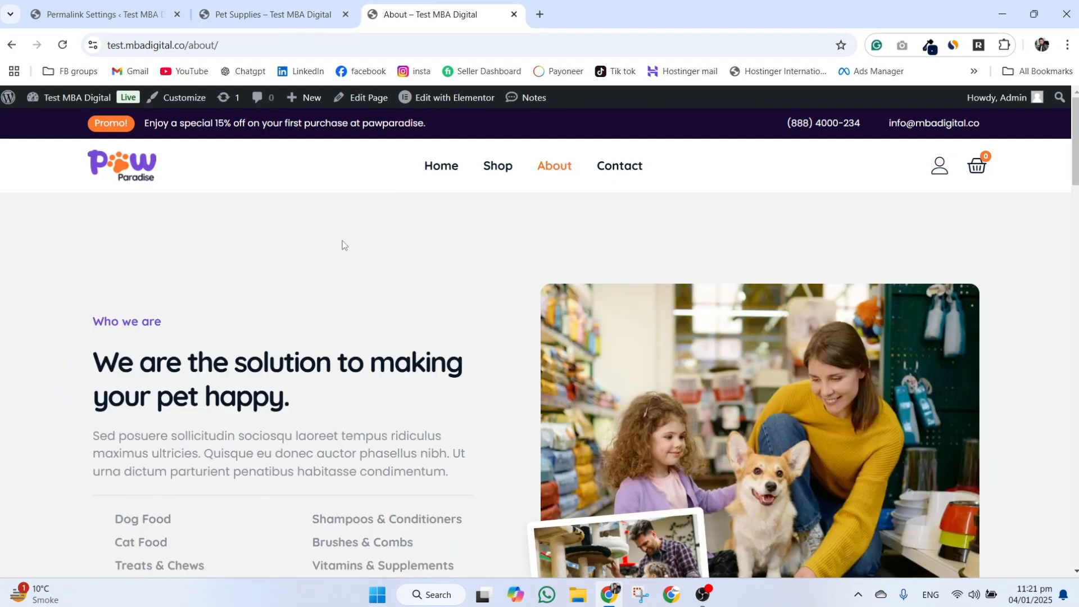
click(101, 14)
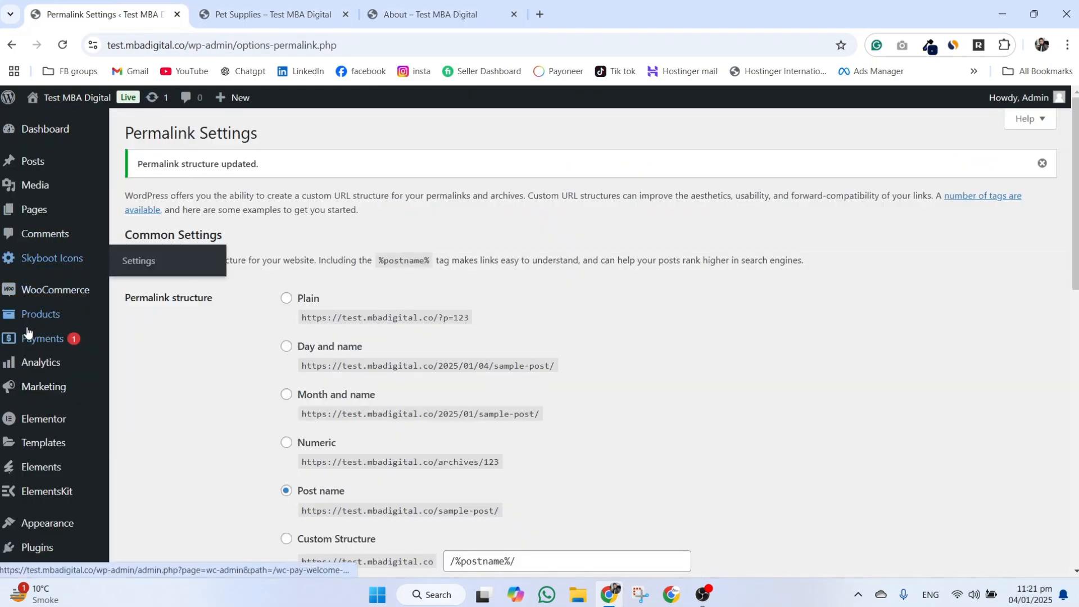
mouse_move(34, 320)
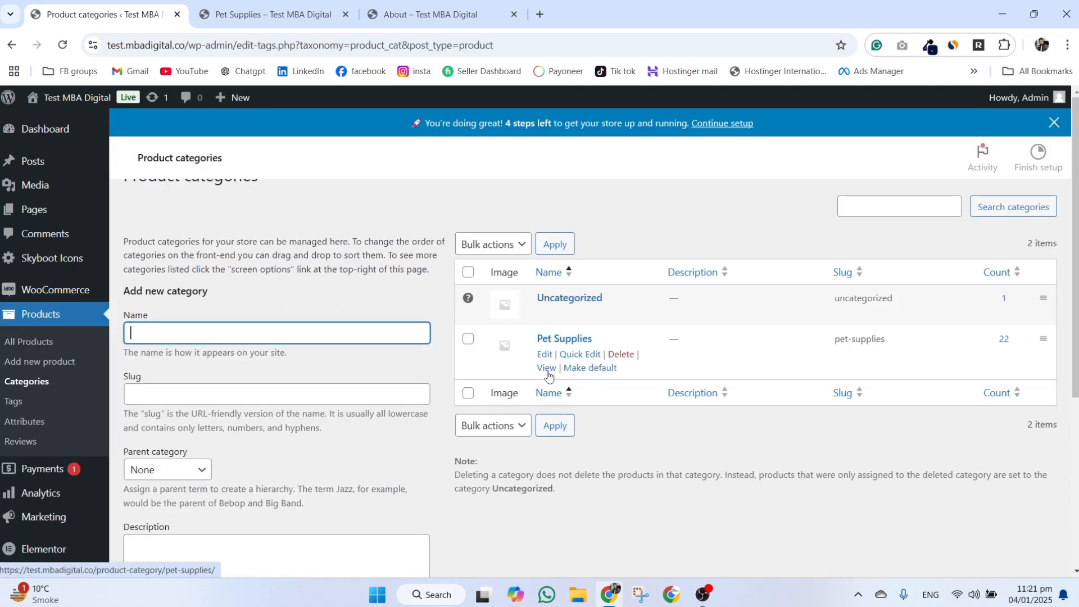
Open the Pet Supplies category view in a new tab and scroll through its banners and products.
middle_click(547, 397)
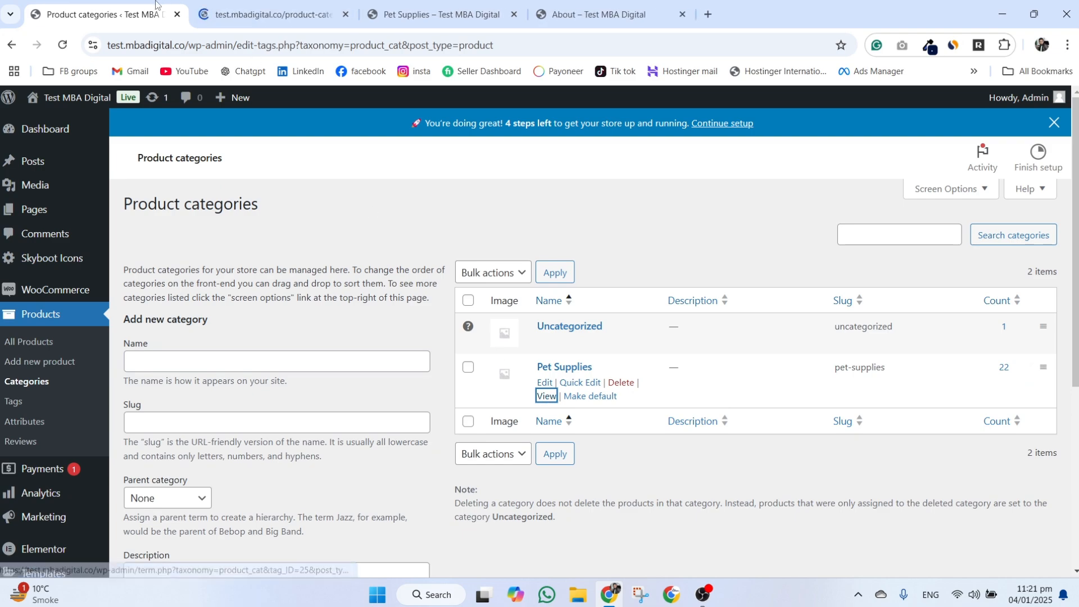
click(256, 14)
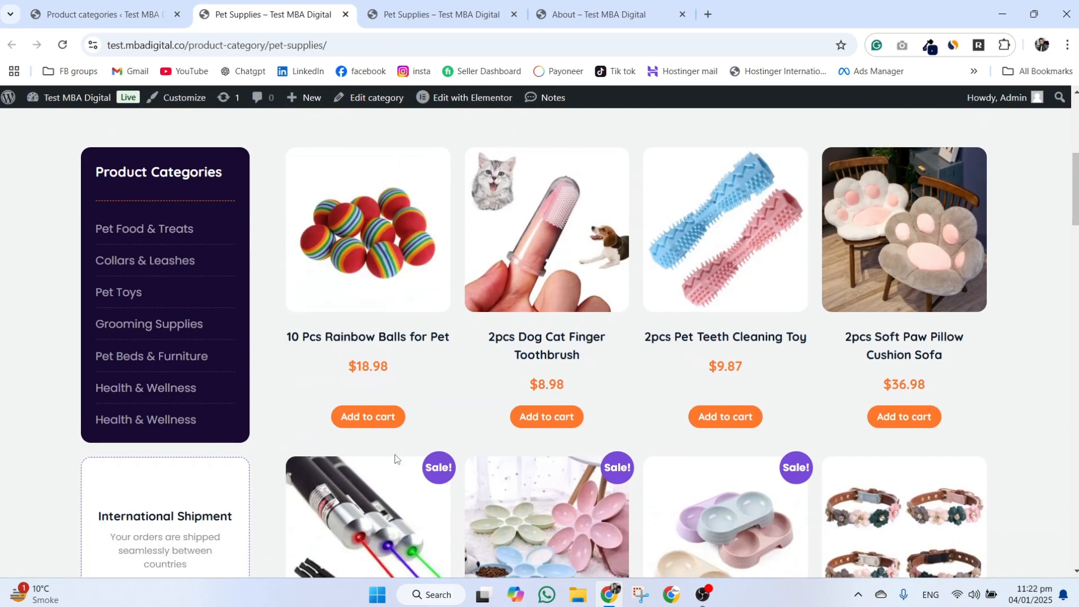
scroll(454, 245, down, 12)
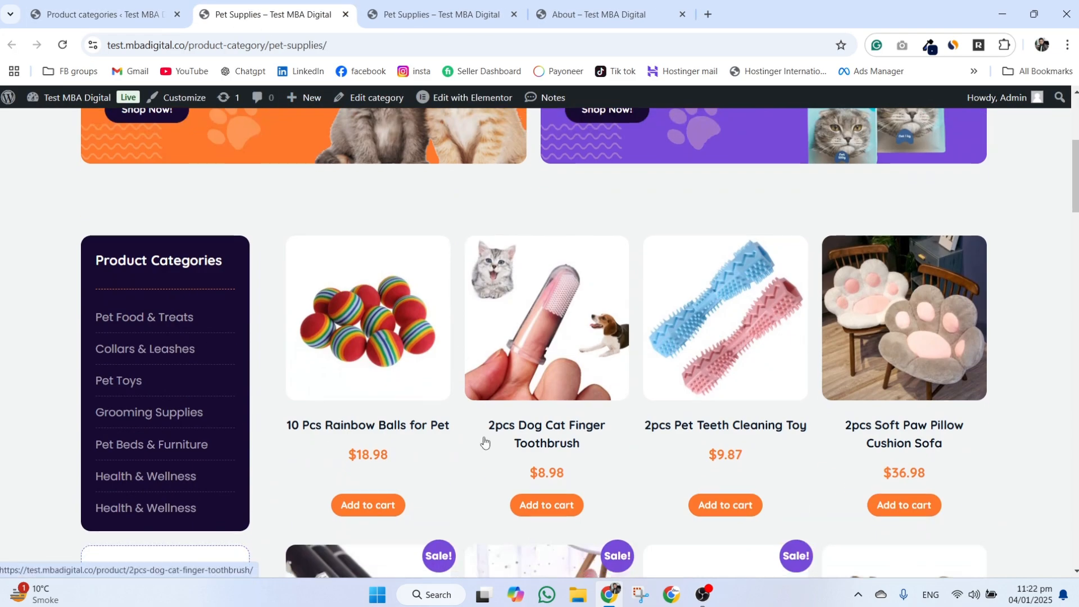
scroll(485, 442, up, 6)
scroll(484, 442, up, 6)
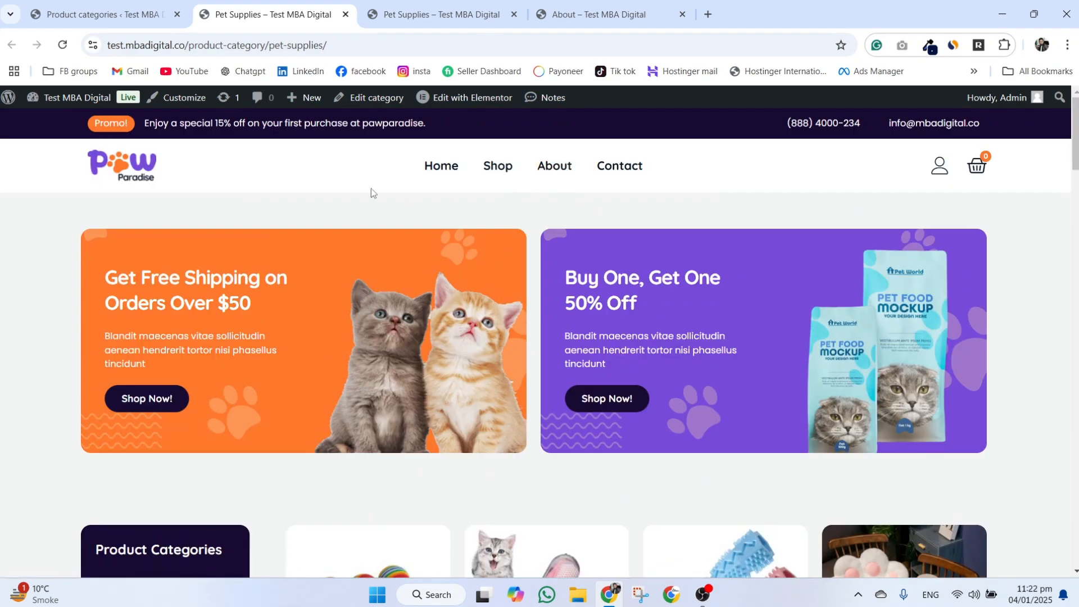
Browse the storefront's Shop page from the site menu.
click(504, 172)
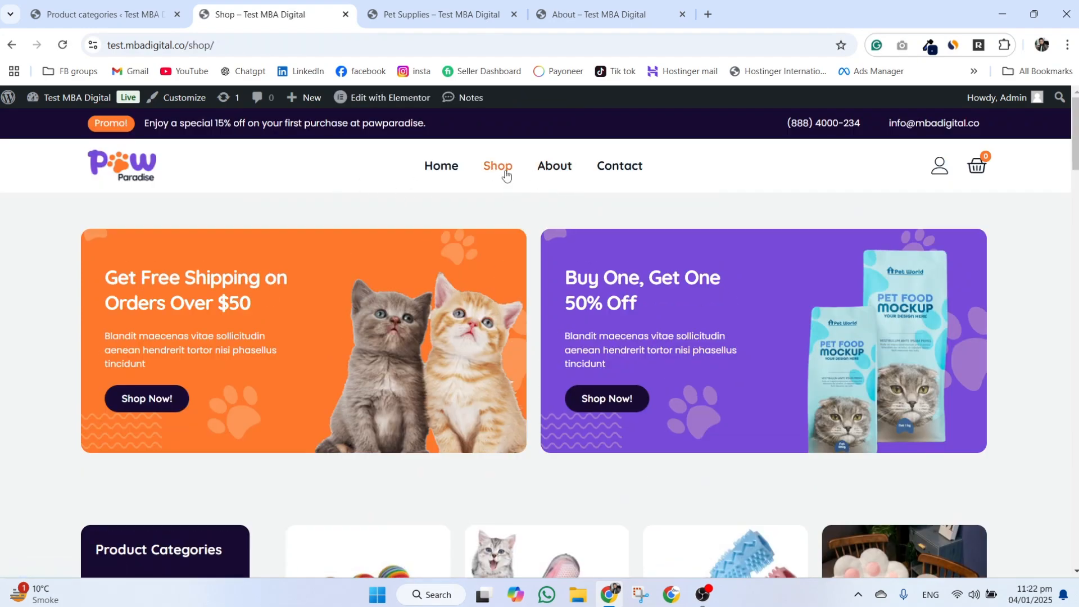
scroll(450, 455, down, 10)
scroll(450, 455, up, 8)
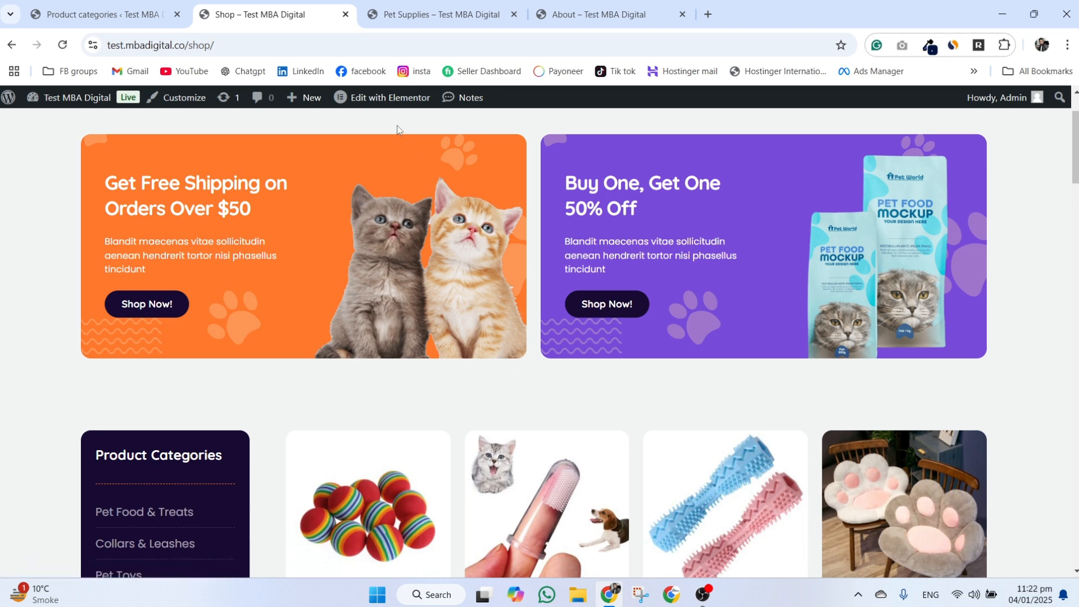
scroll(560, 238, up, 2)
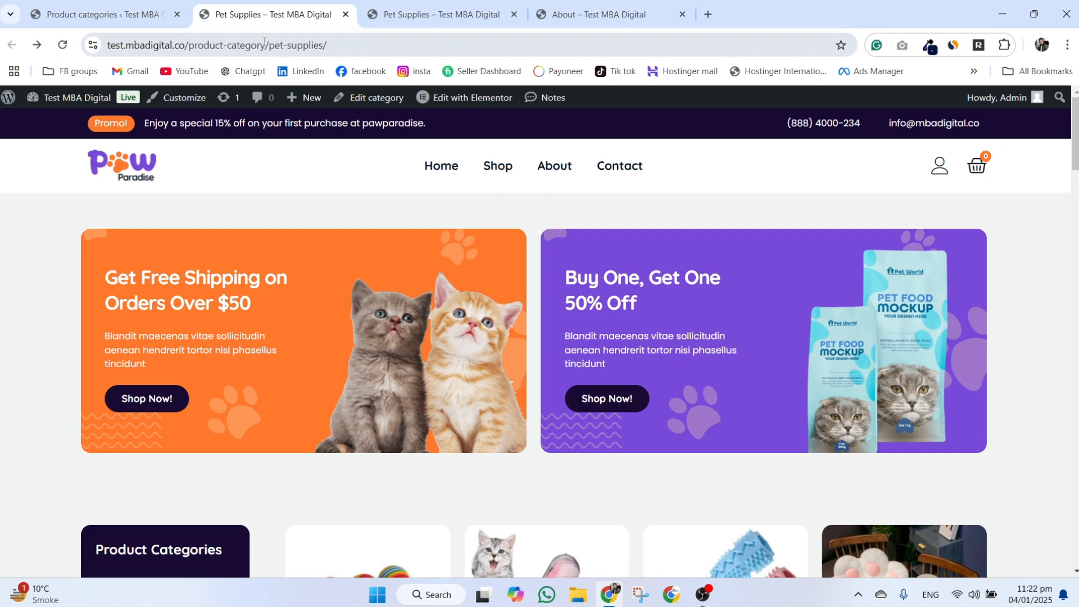
Review the Pet Supplies page again from top to bottom, then go to the store's home page.
click(113, 10)
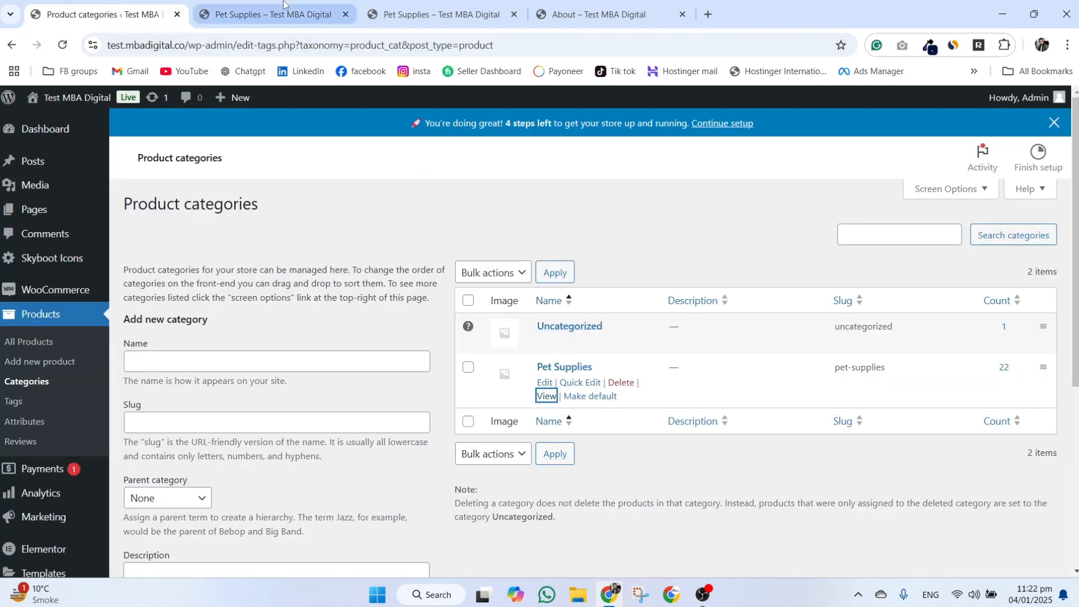
click(269, 14)
scroll(370, 360, down, 3)
scroll(653, 525, down, 6)
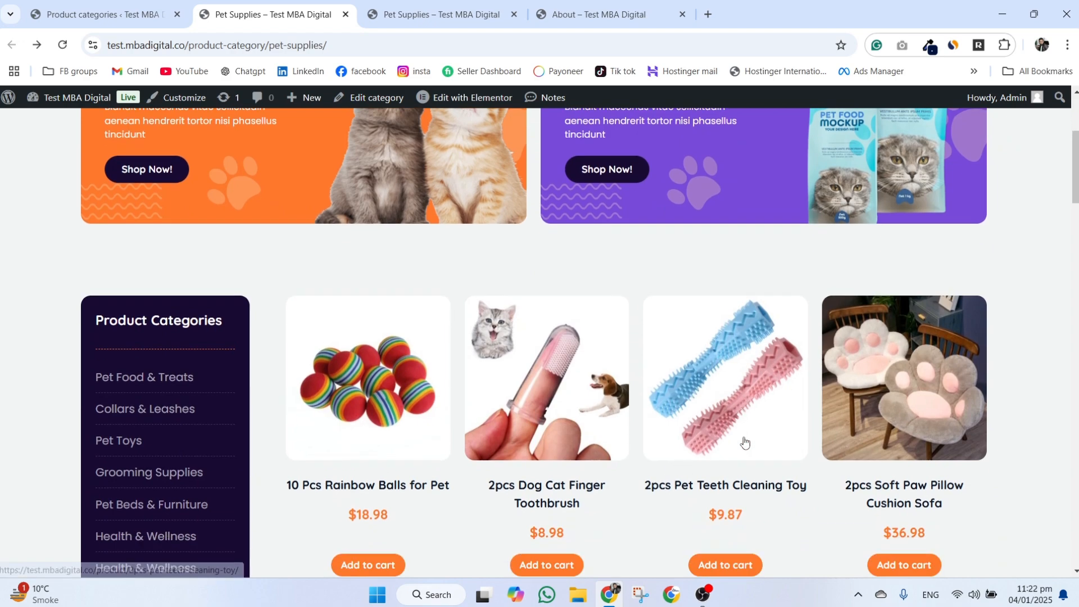
scroll(134, 197, up, 2)
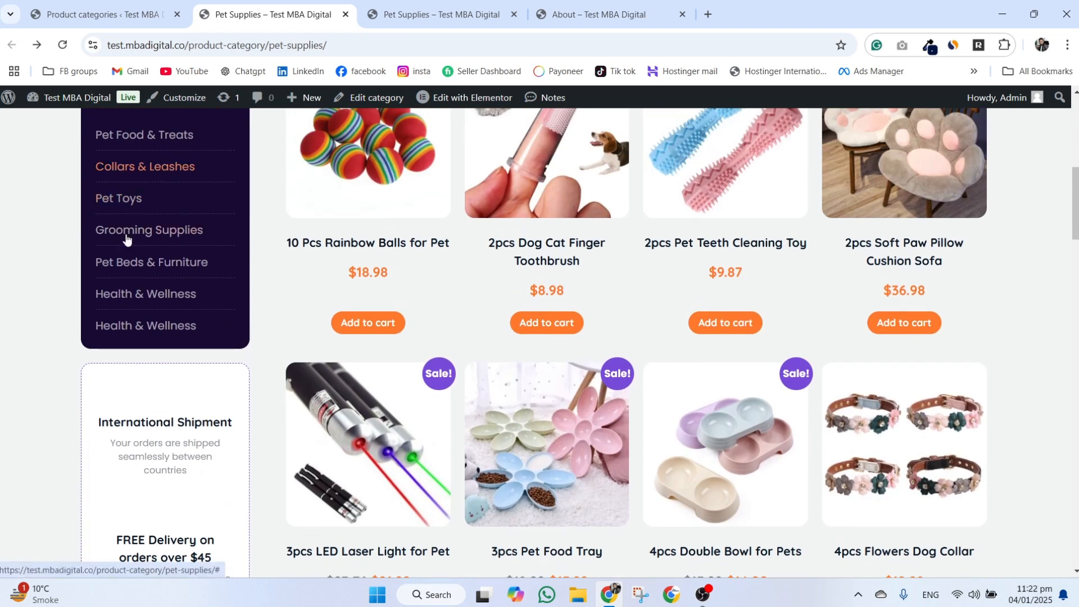
scroll(126, 239, up, 5)
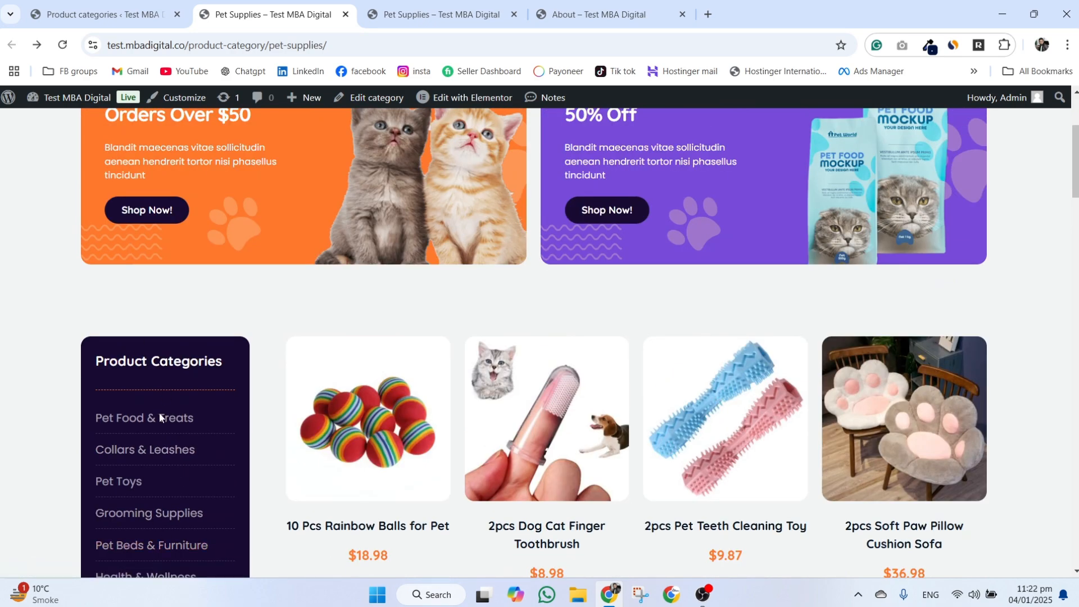
scroll(171, 431, up, 3)
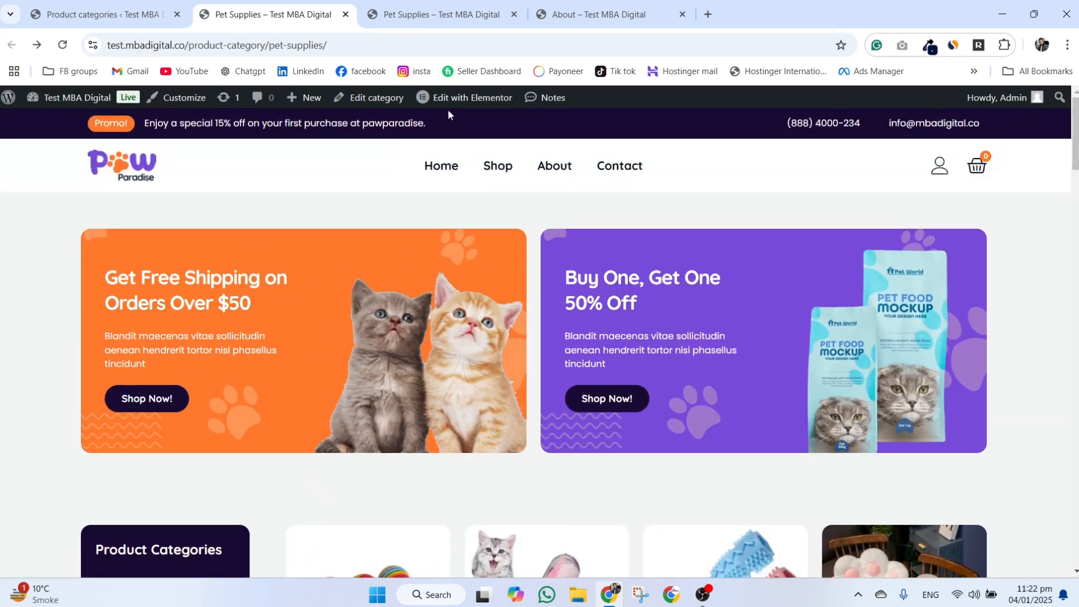
click(104, 169)
Open Home in Elementor and inspect the Buy One, Get One 50% Off promo cards.
mouse_move(459, 112)
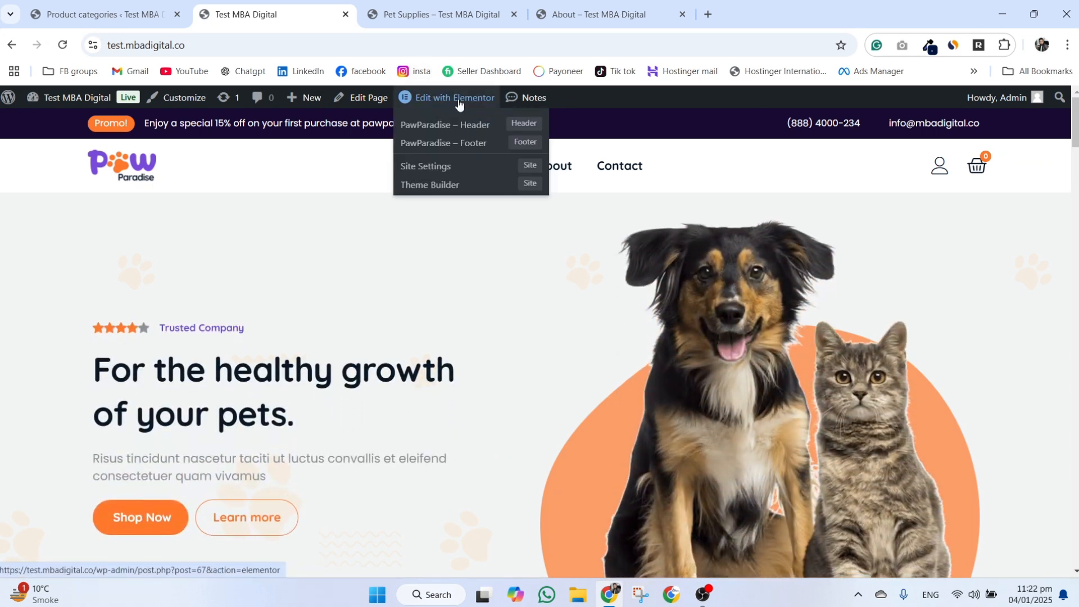
click(397, 89)
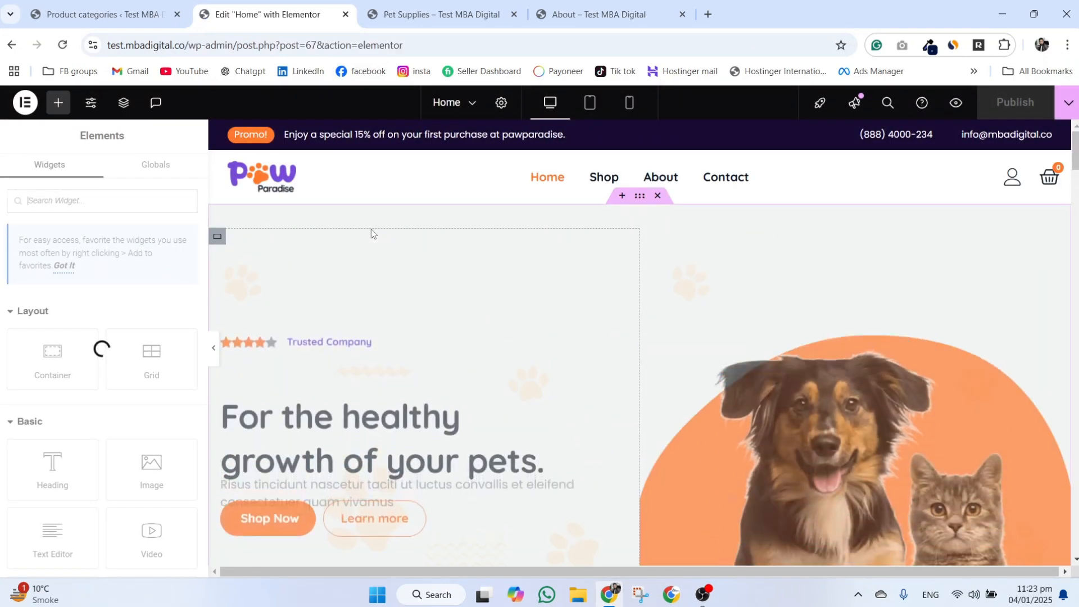
scroll(537, 296, down, 10)
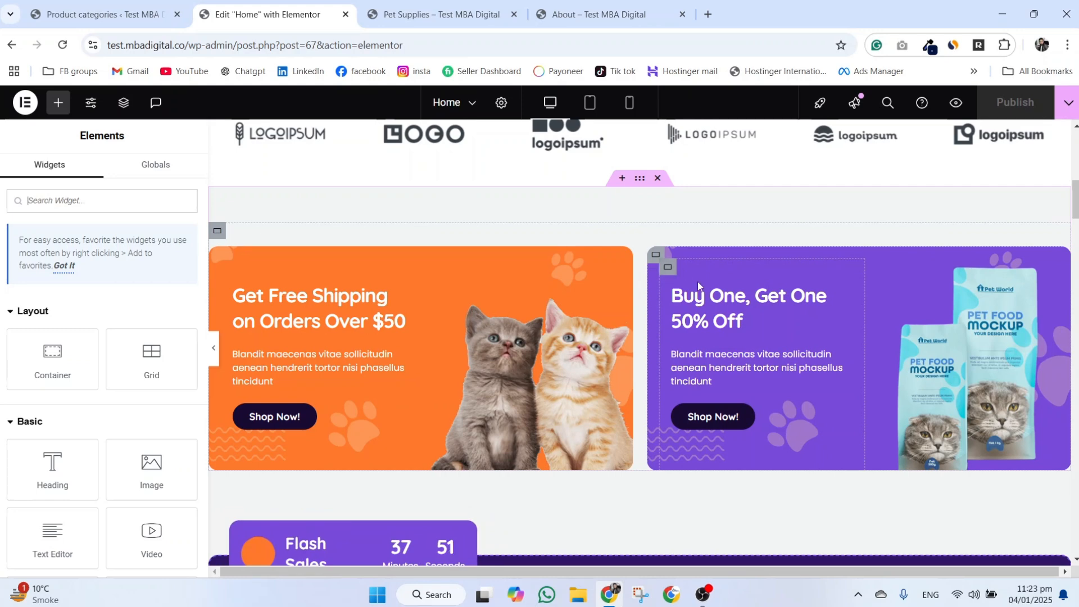
click(725, 305)
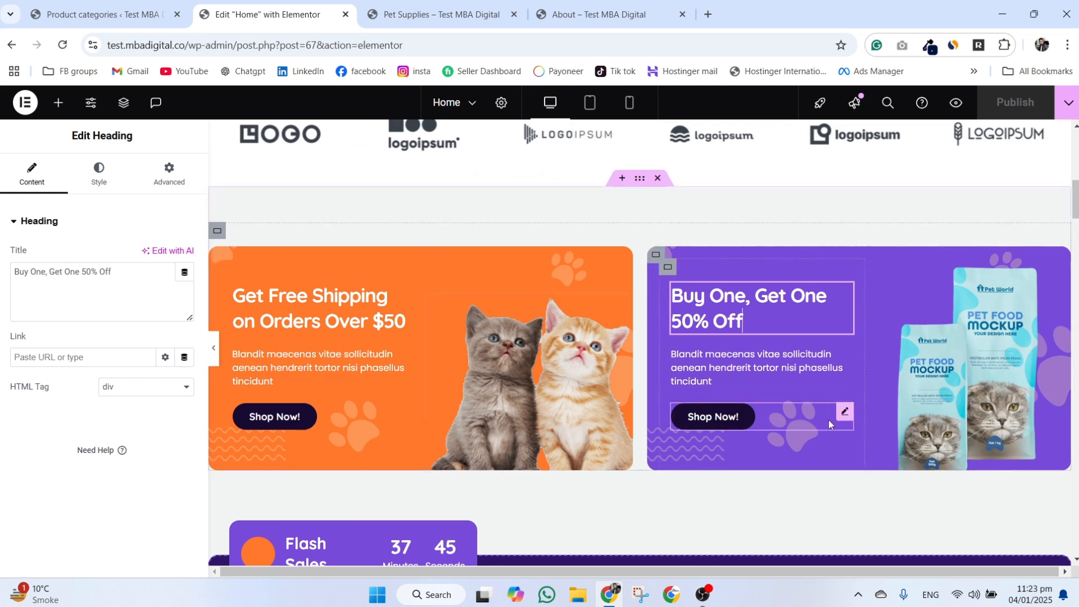
click(784, 413)
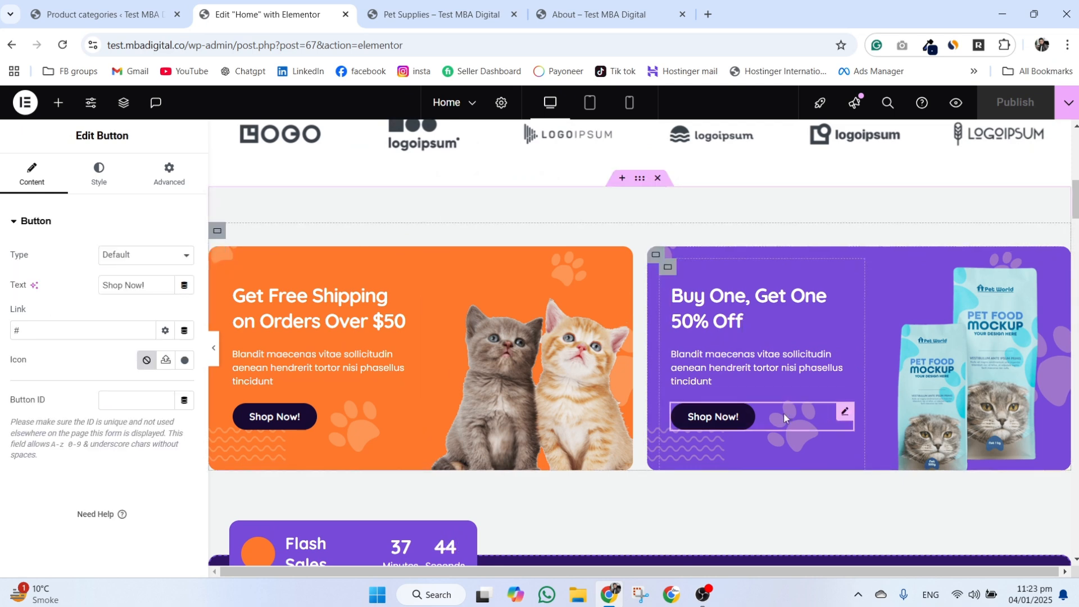
click(473, 352)
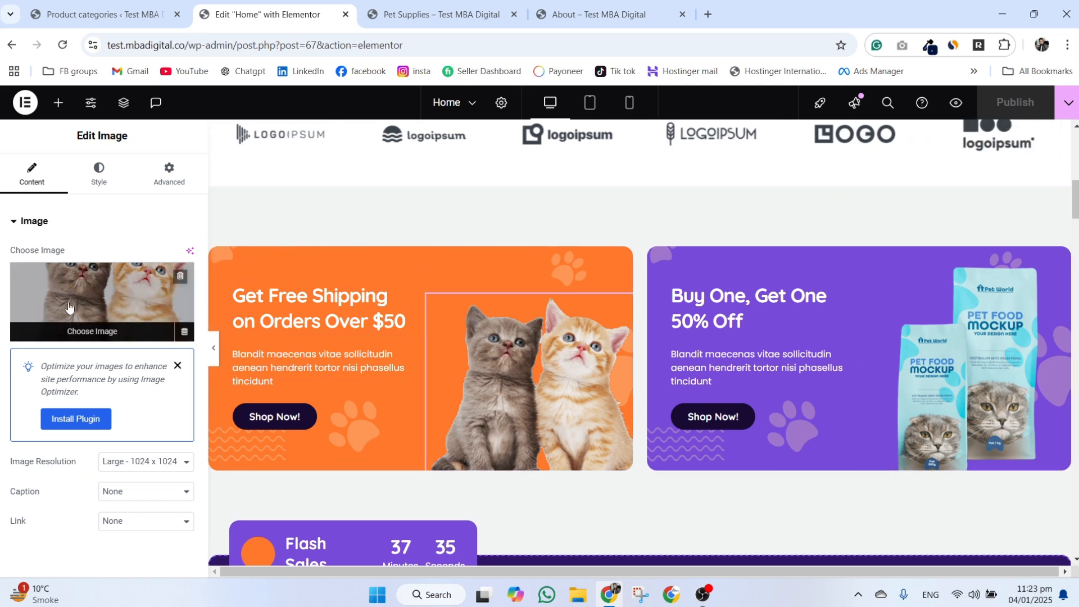
Check that the Flash Sales products widget's Query Source is Featured, then return to Product categories admin.
scroll(599, 355, down, 5)
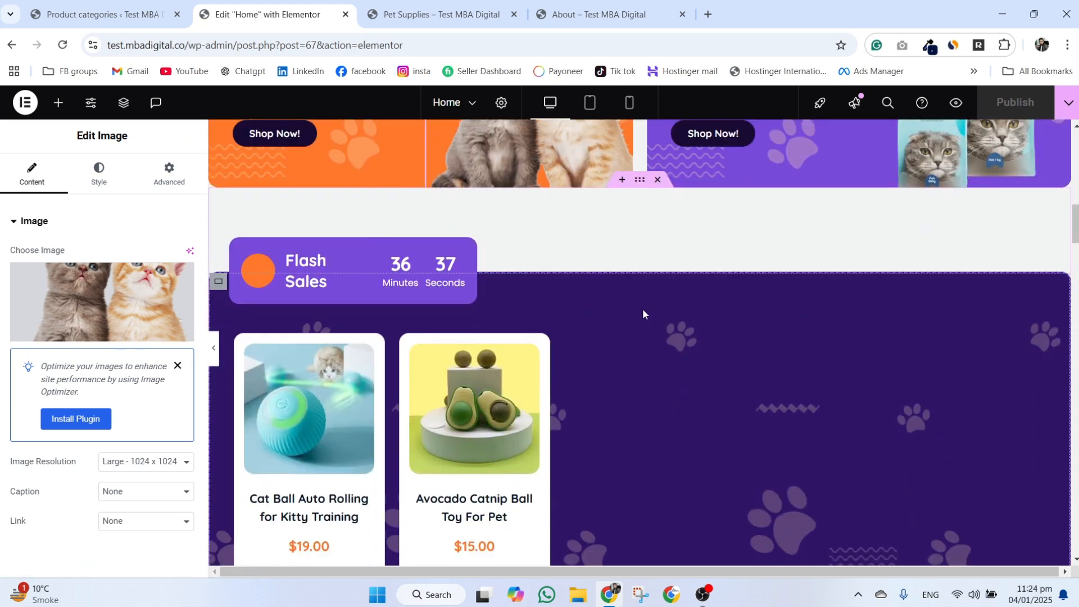
scroll(643, 314, down, 2)
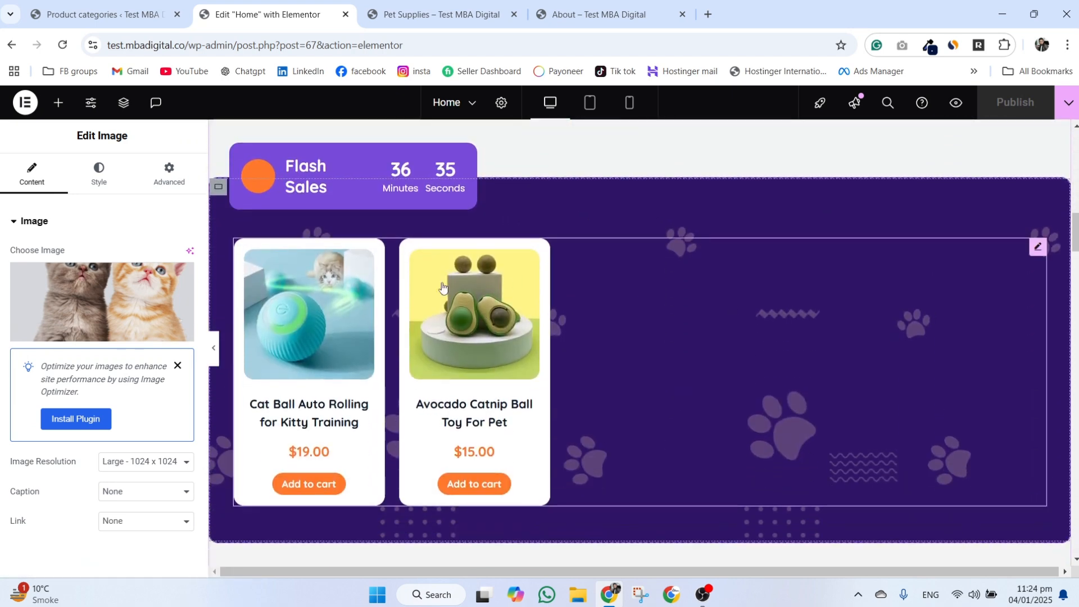
click(887, 386)
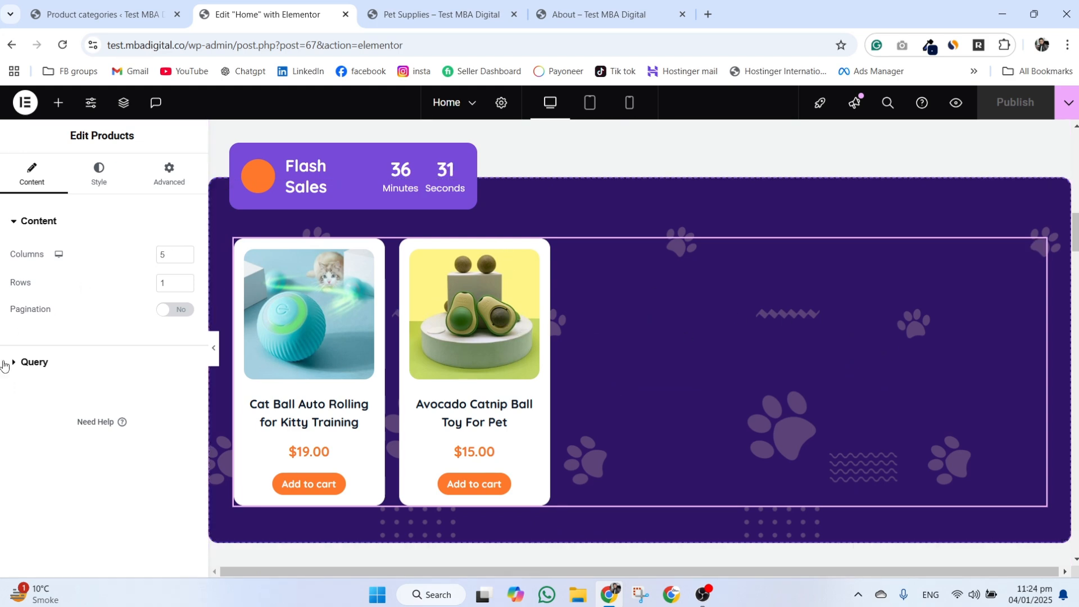
click(35, 362)
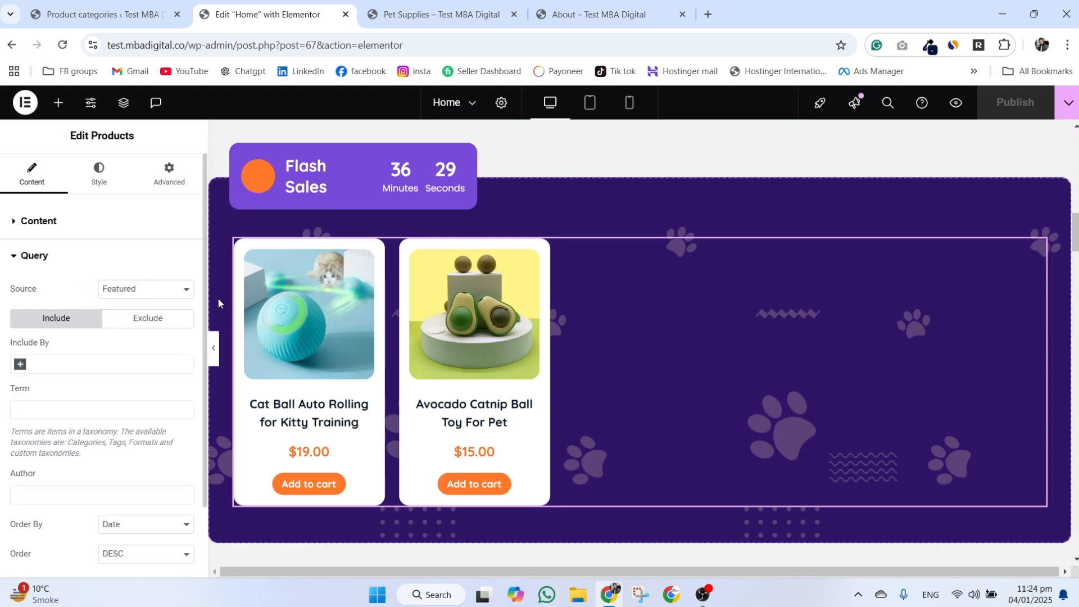
click(134, 290)
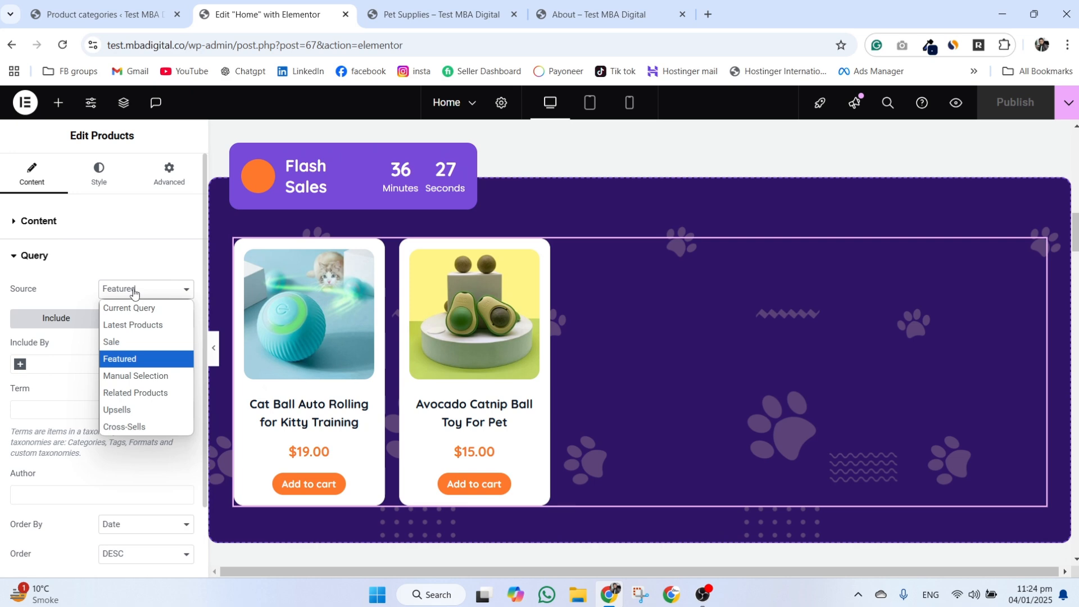
click(76, 5)
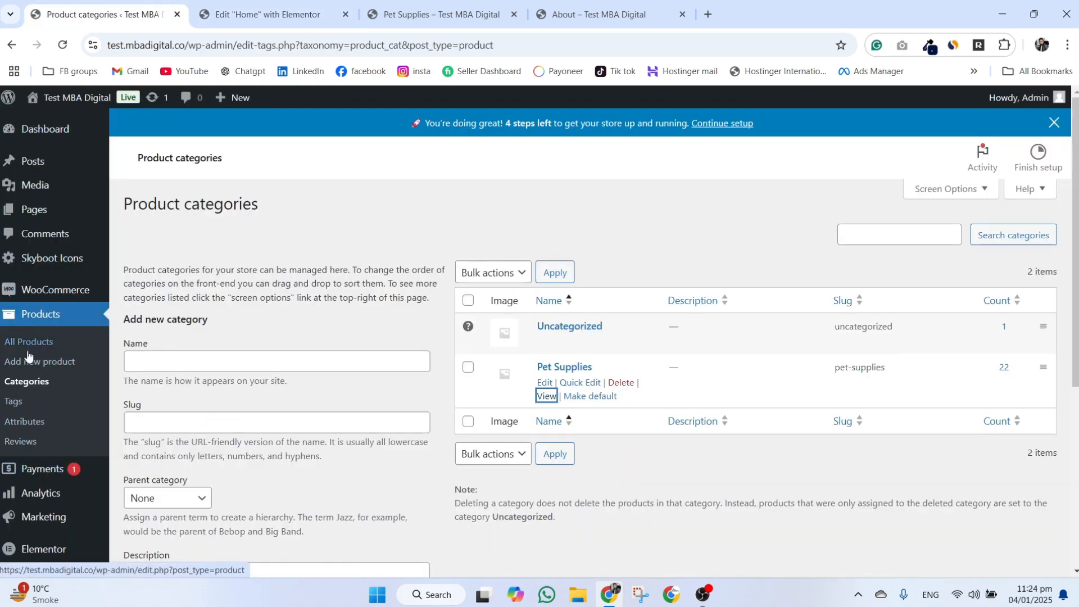
Check All Products, where 2pcs Dog Cat Finger Toothbrush is starred as featured.
click(40, 321)
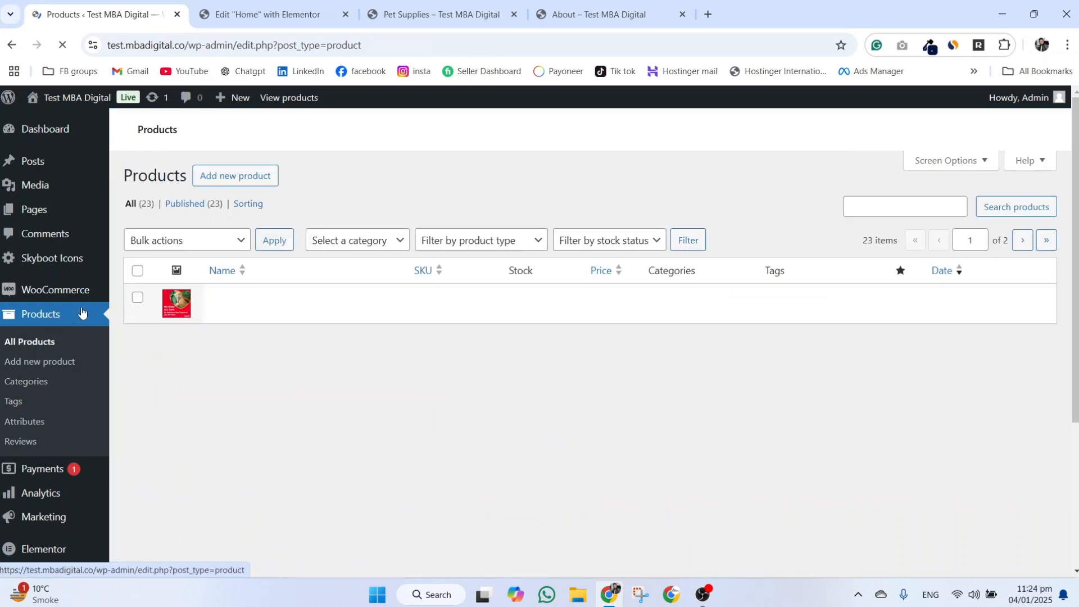
scroll(559, 298, down, 3)
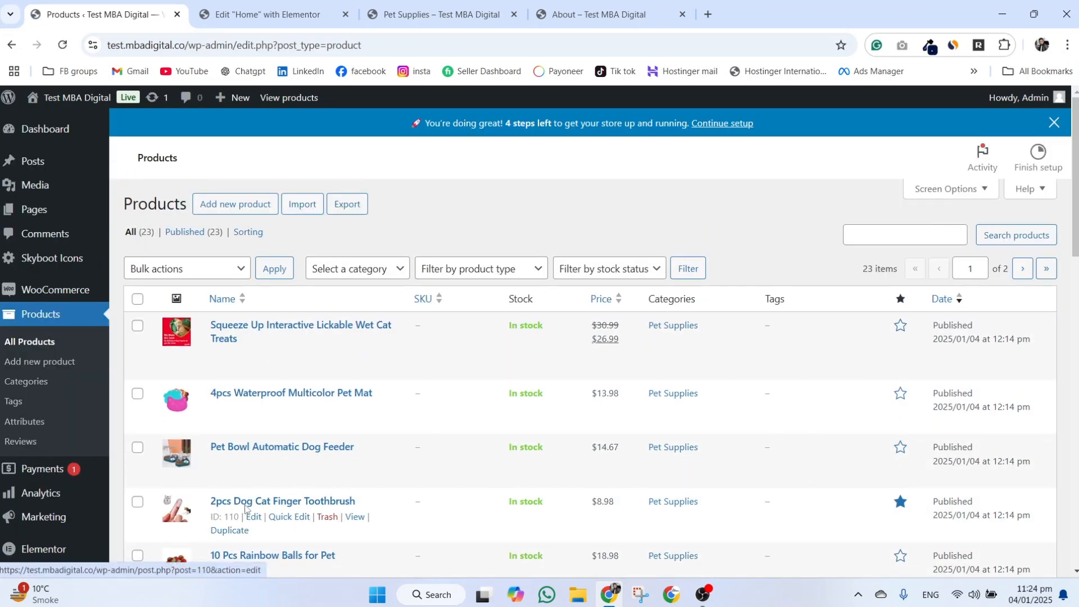
click(267, 14)
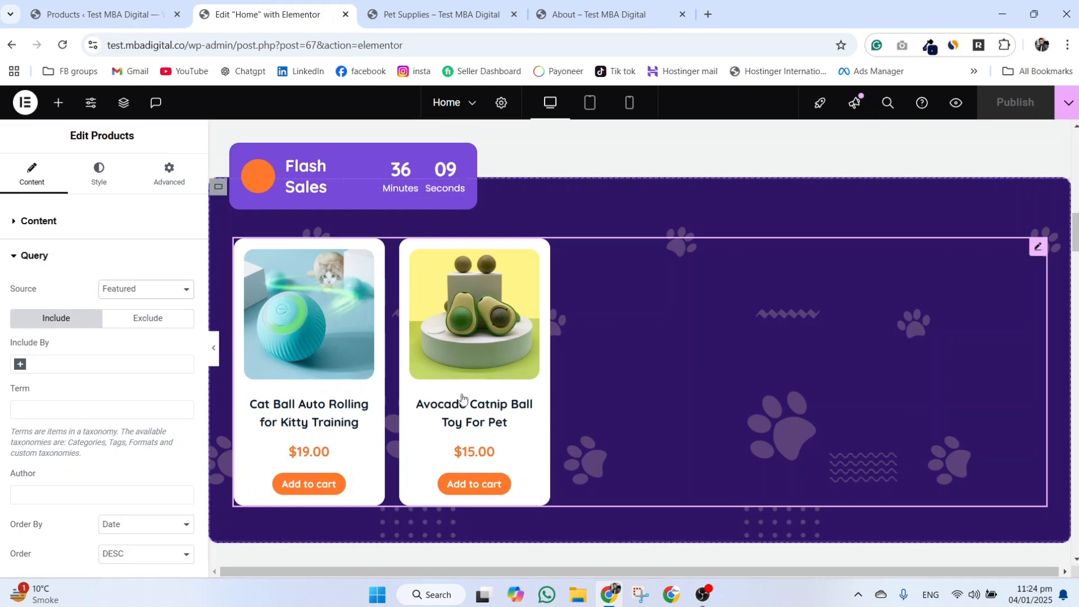
click(449, 4)
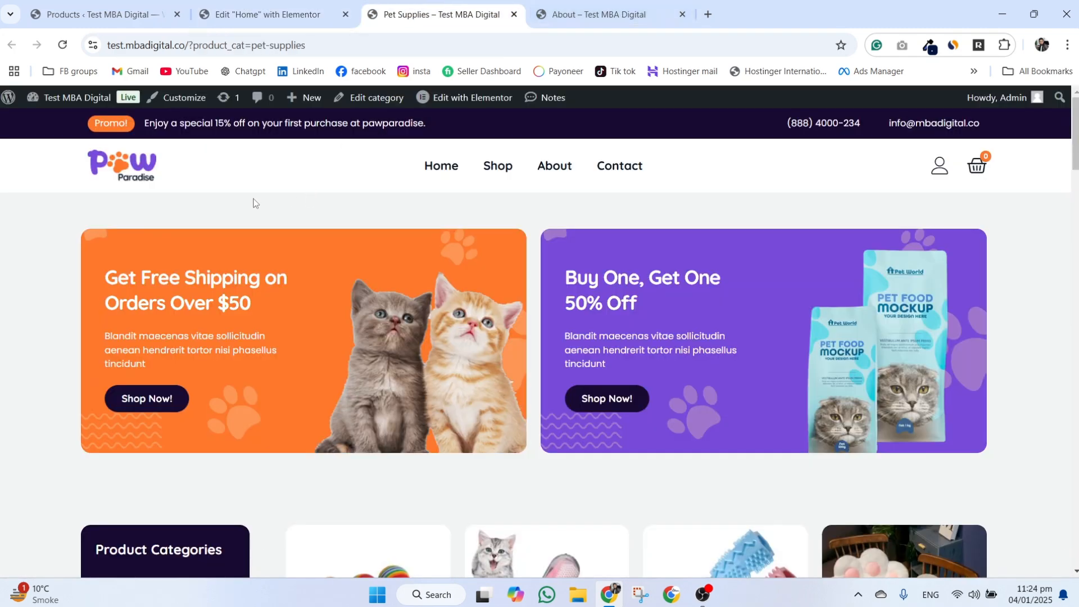
Check the live home page's Flash Sales products and keep the widget's Source set to Featured.
click(116, 158)
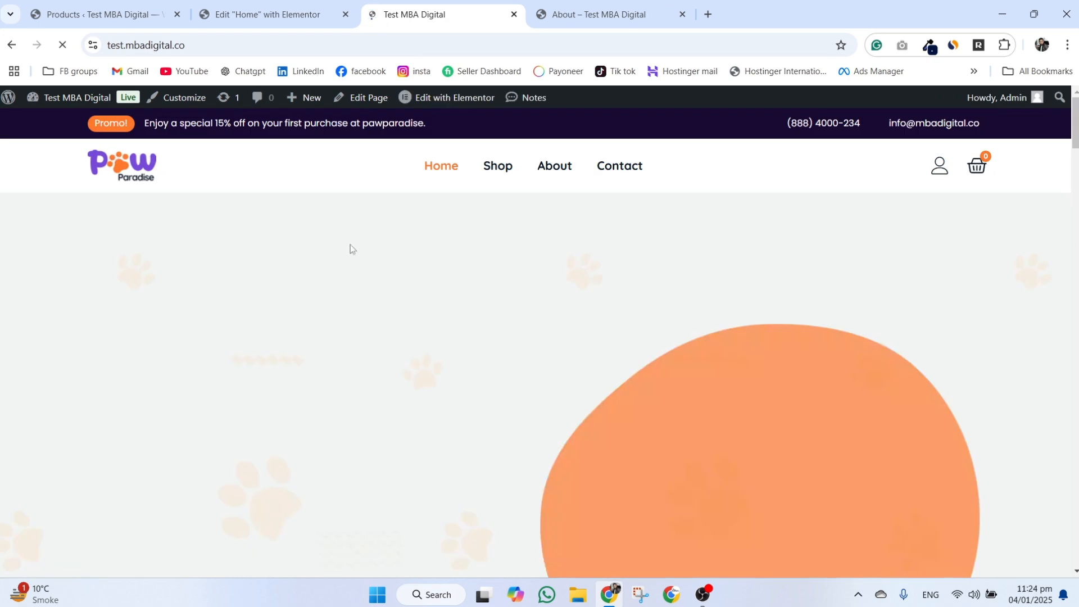
scroll(727, 305, down, 10)
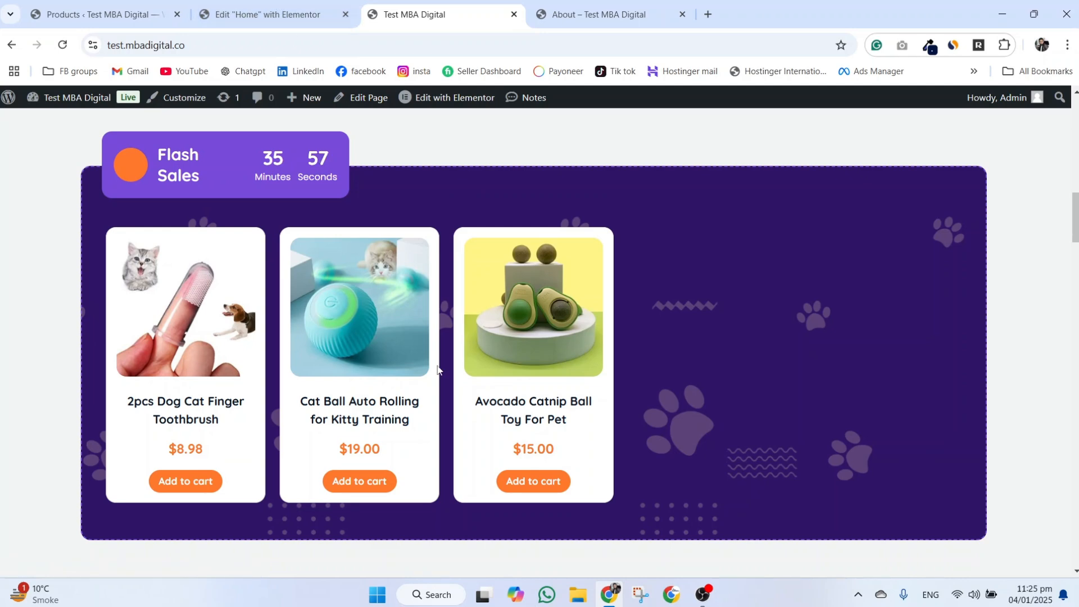
click(264, 14)
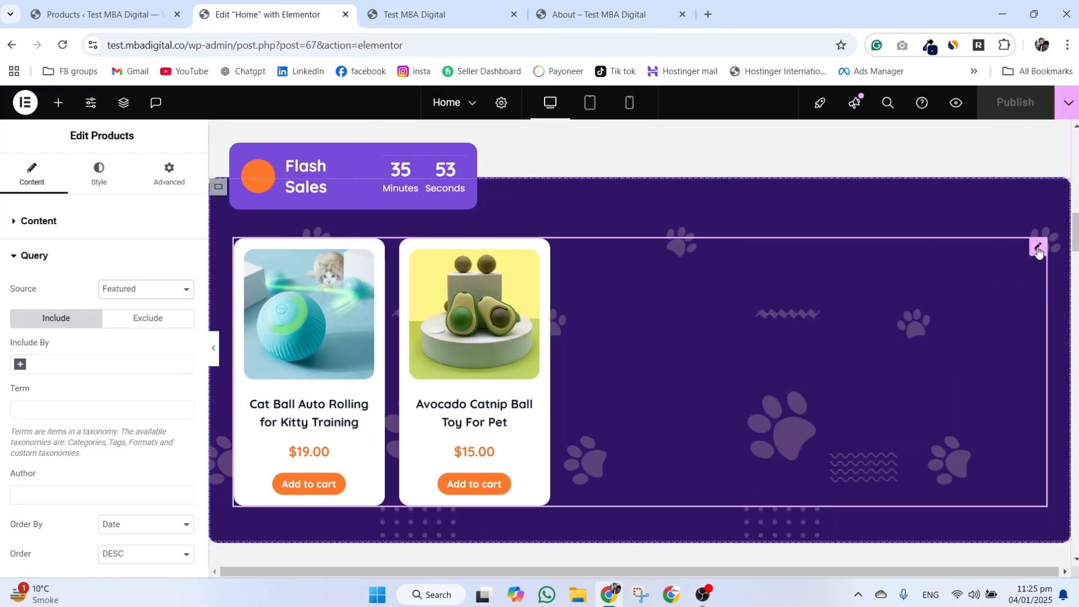
click(108, 300)
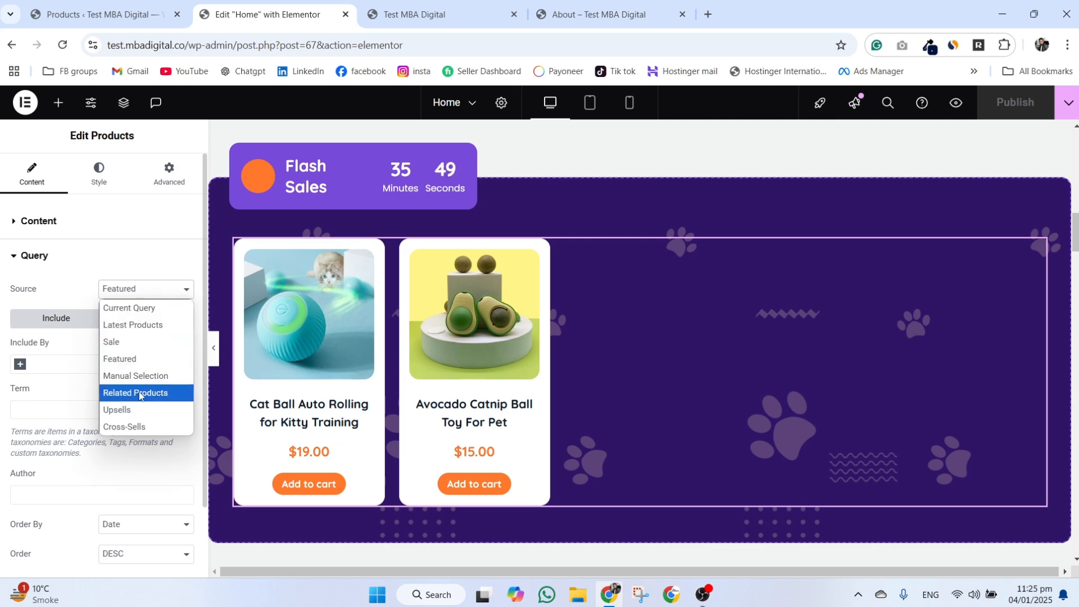
click(124, 254)
click(124, 254)
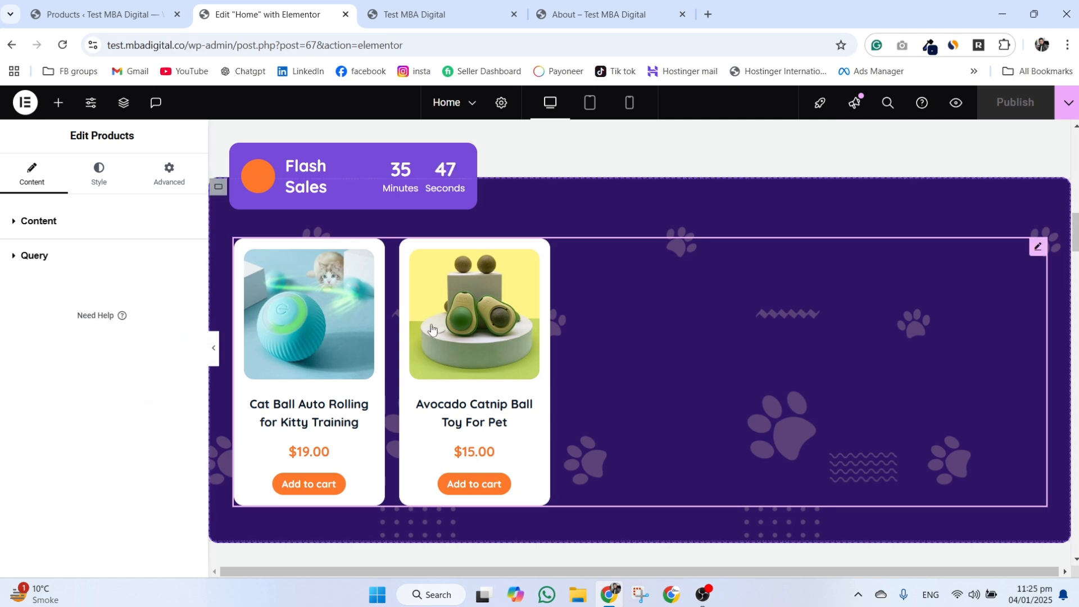
scroll(812, 340, down, 5)
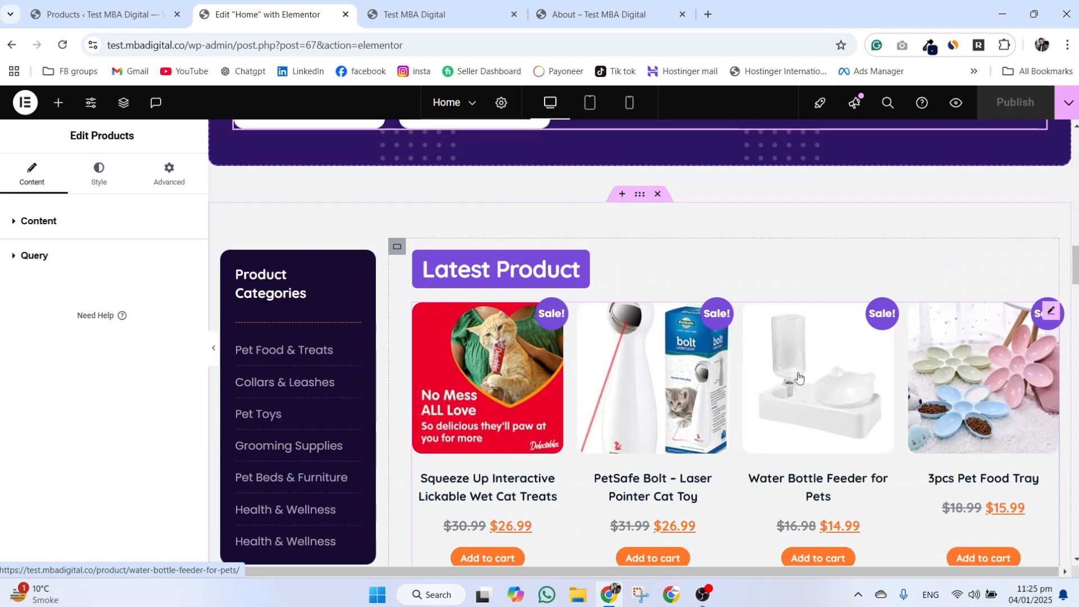
scroll(798, 377, down, 3)
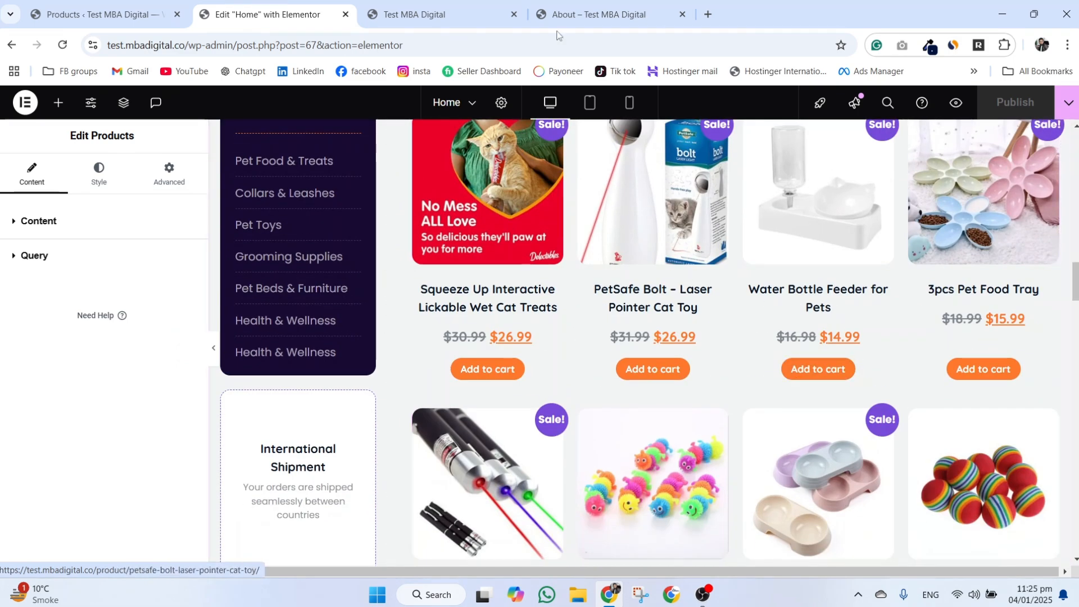
scroll(574, 344, up, 8)
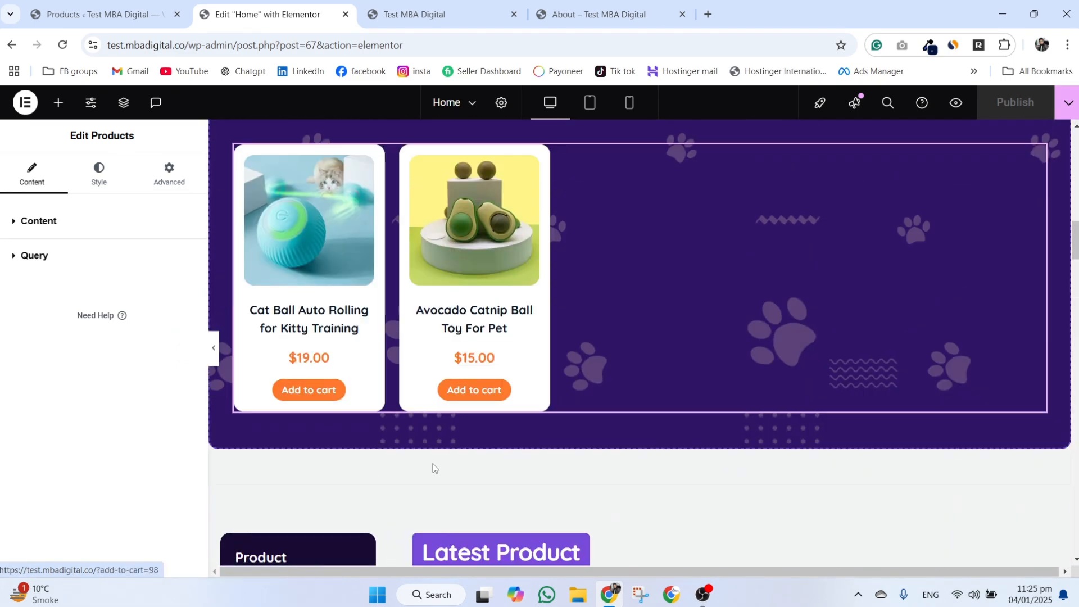
click(427, 15)
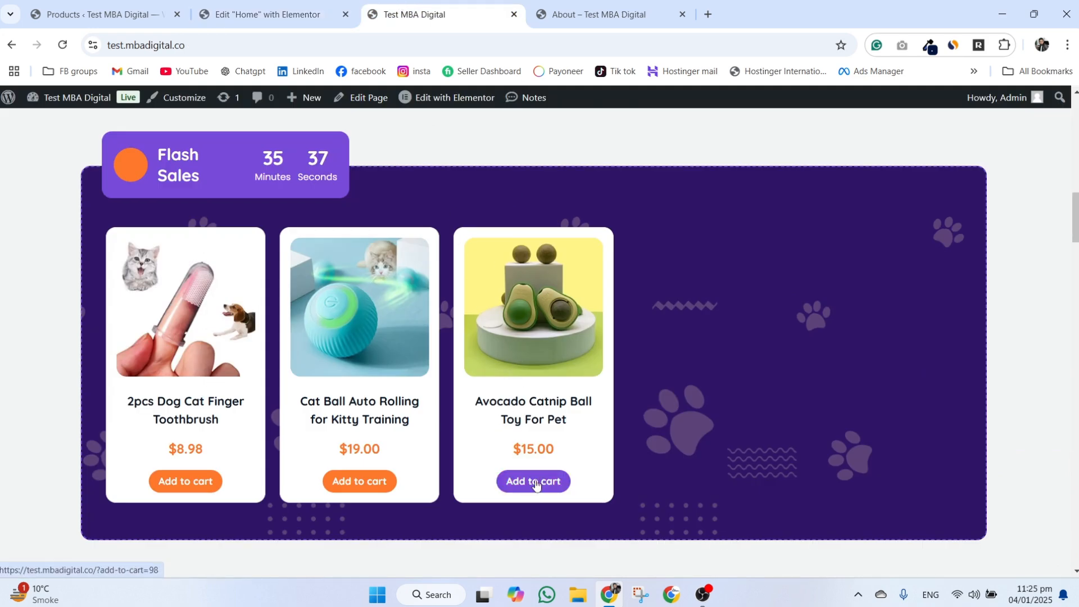
Find the PawParadise template kit page via 'paw' in a new tab and open its live demo.
click(708, 12)
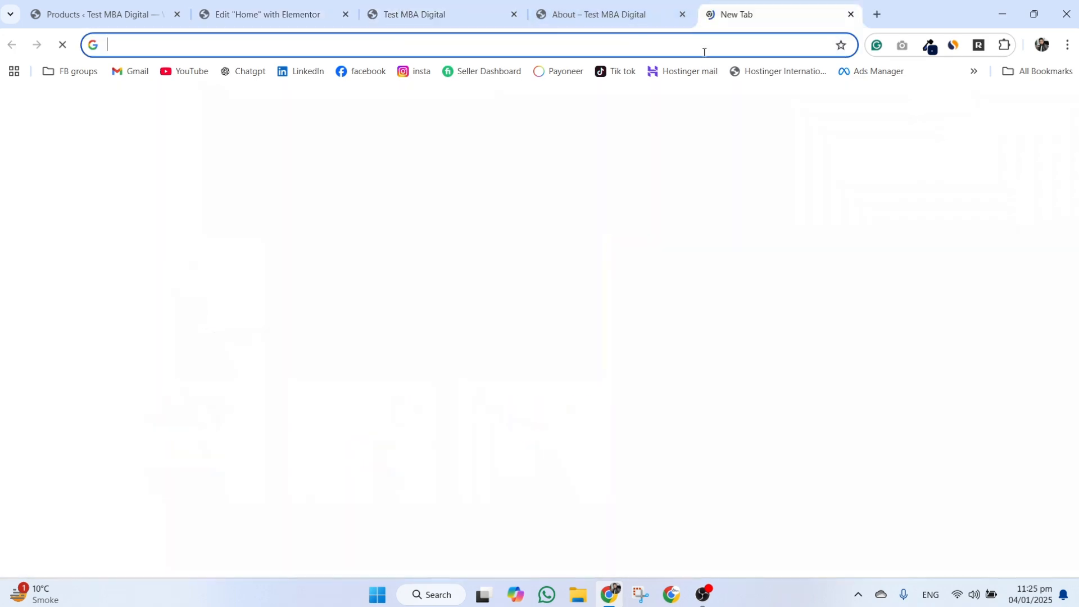
text(pa)
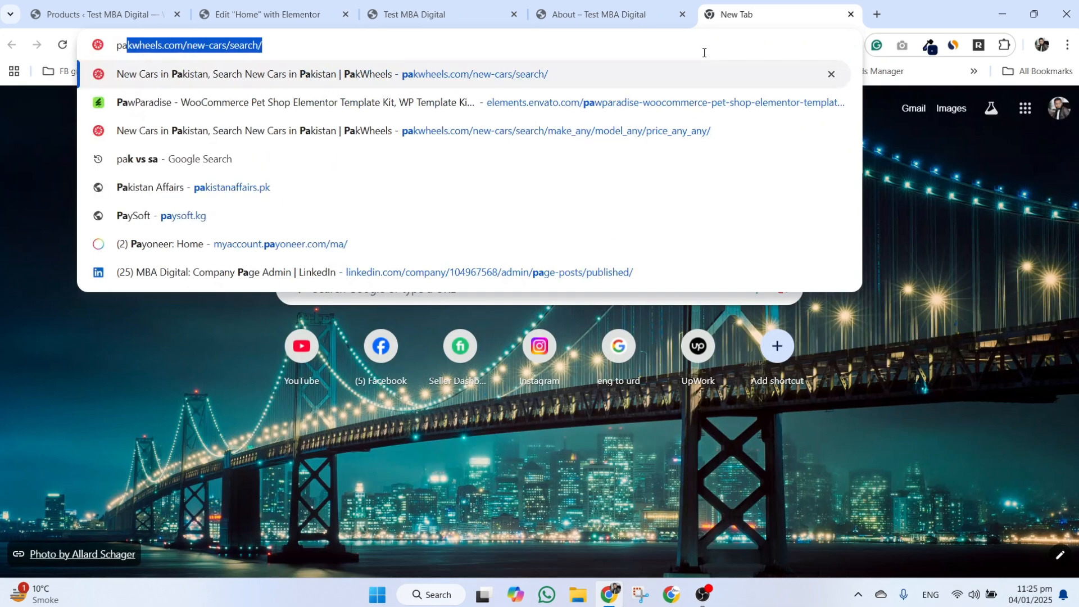
text(w)
key(Return)
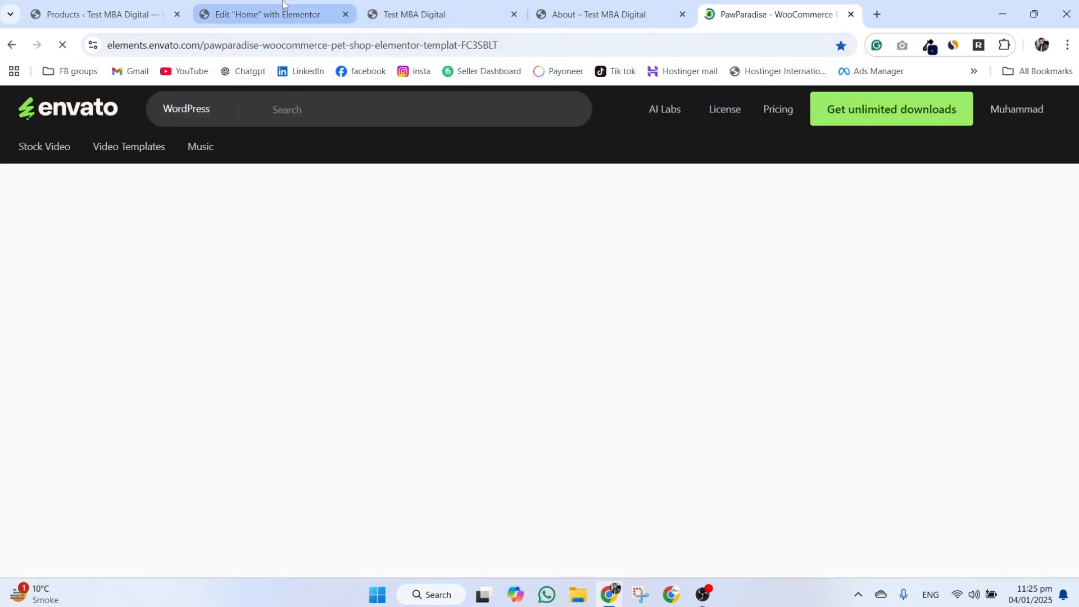
click(282, 1)
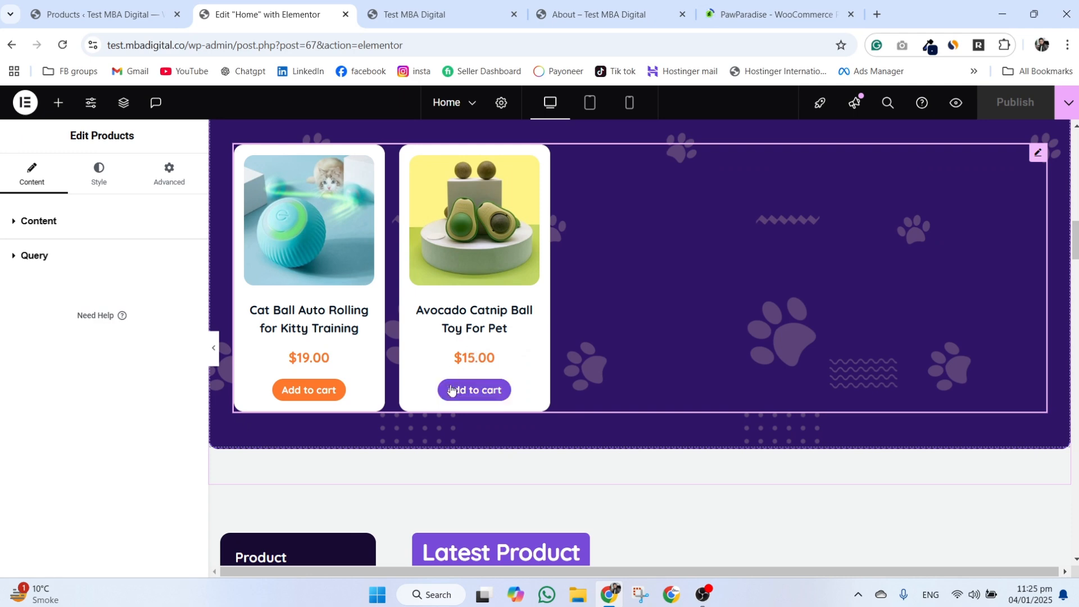
click(775, 14)
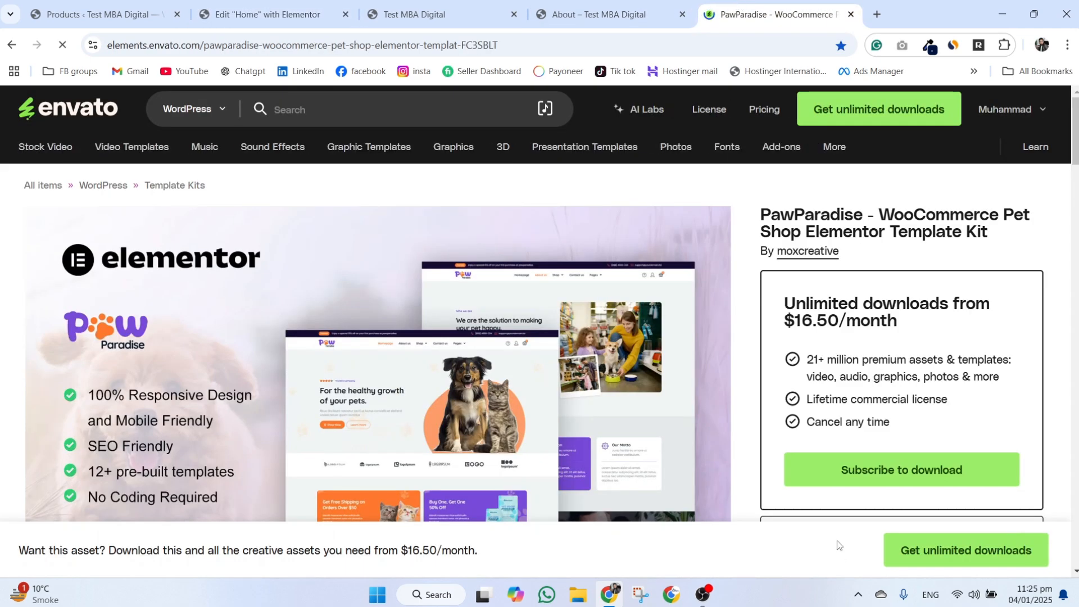
scroll(866, 376, down, 5)
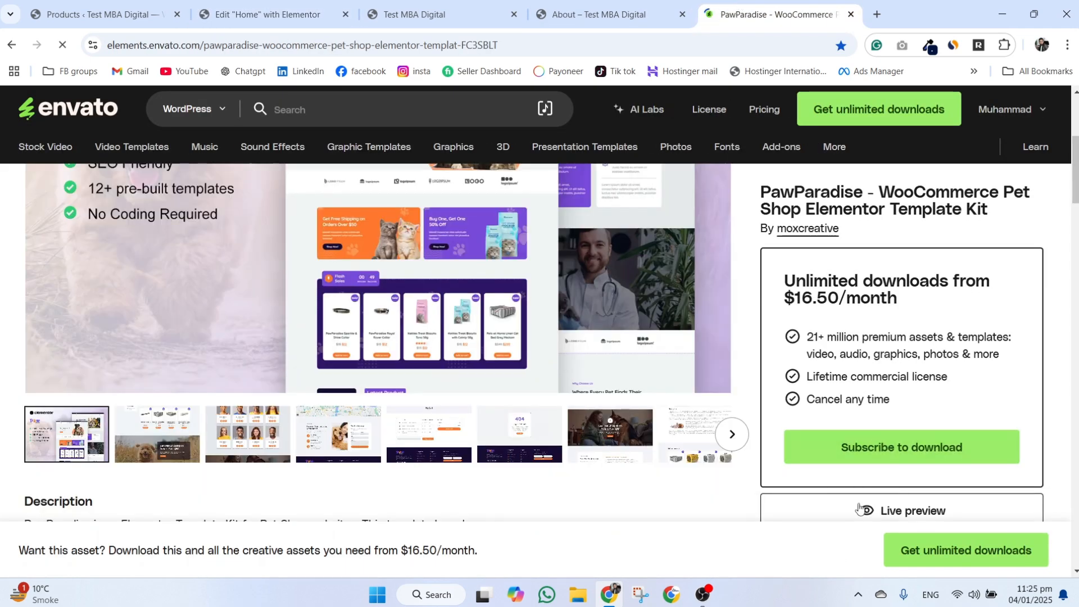
click(856, 494)
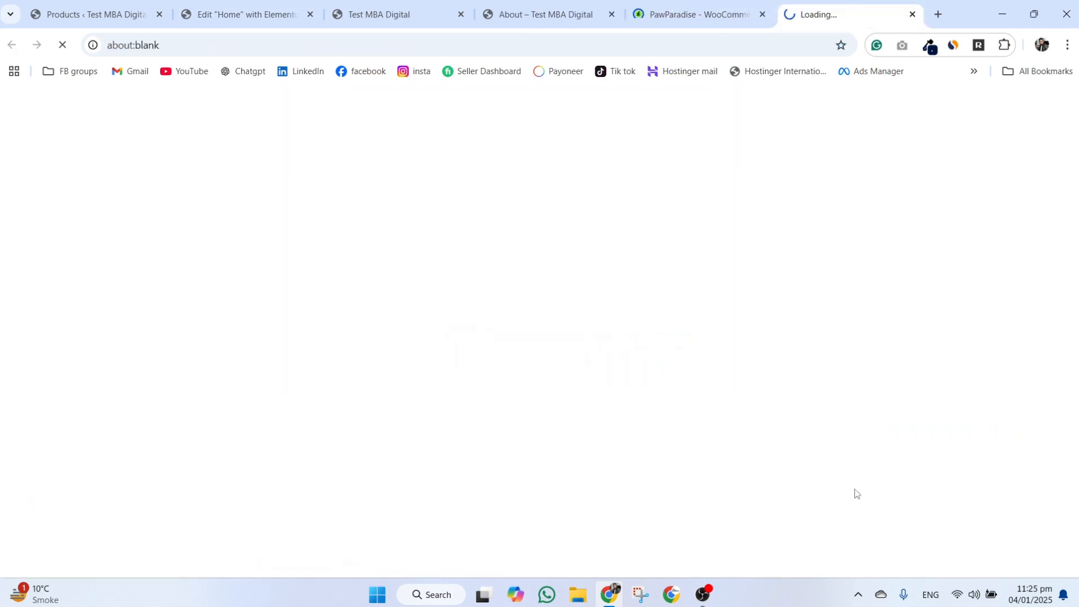
Compare the demo homepage's product cards with the site's own Flash Sales section.
click(674, 10)
click(821, 5)
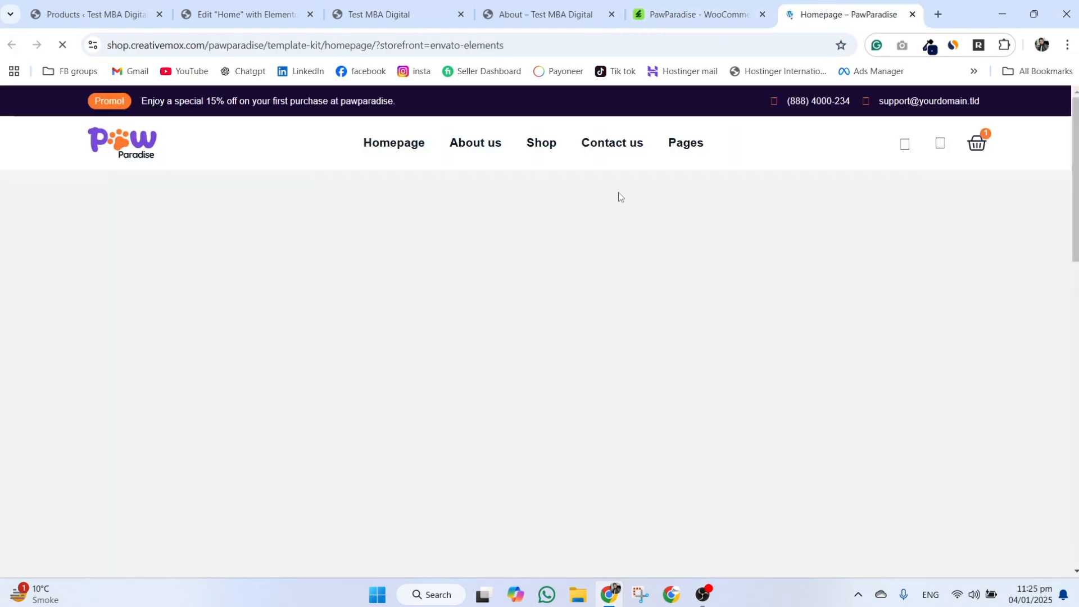
scroll(713, 267, down, 5)
scroll(713, 264, down, 10)
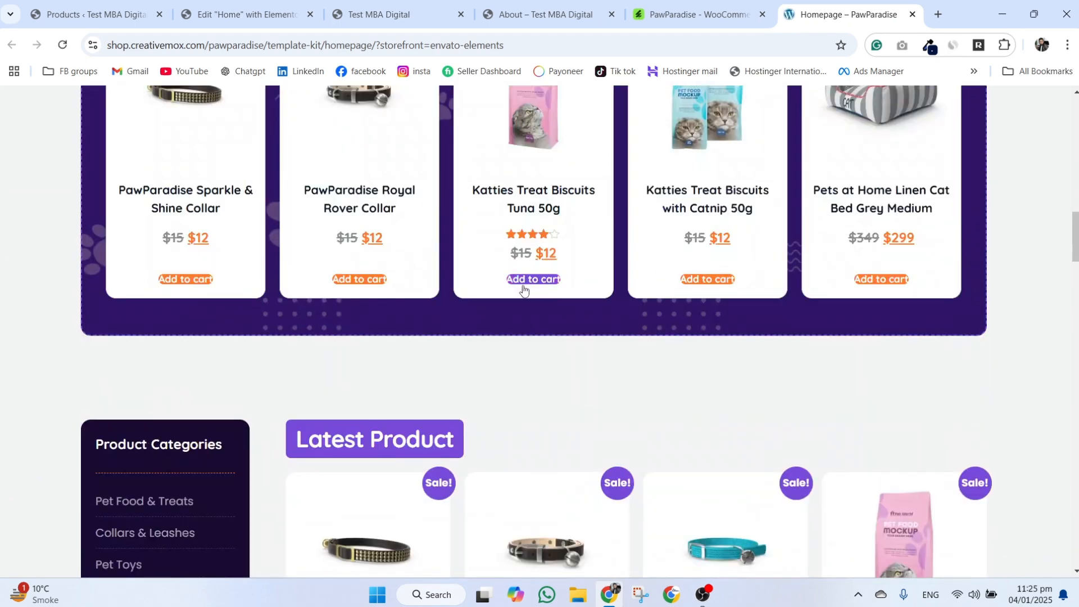
click(394, 14)
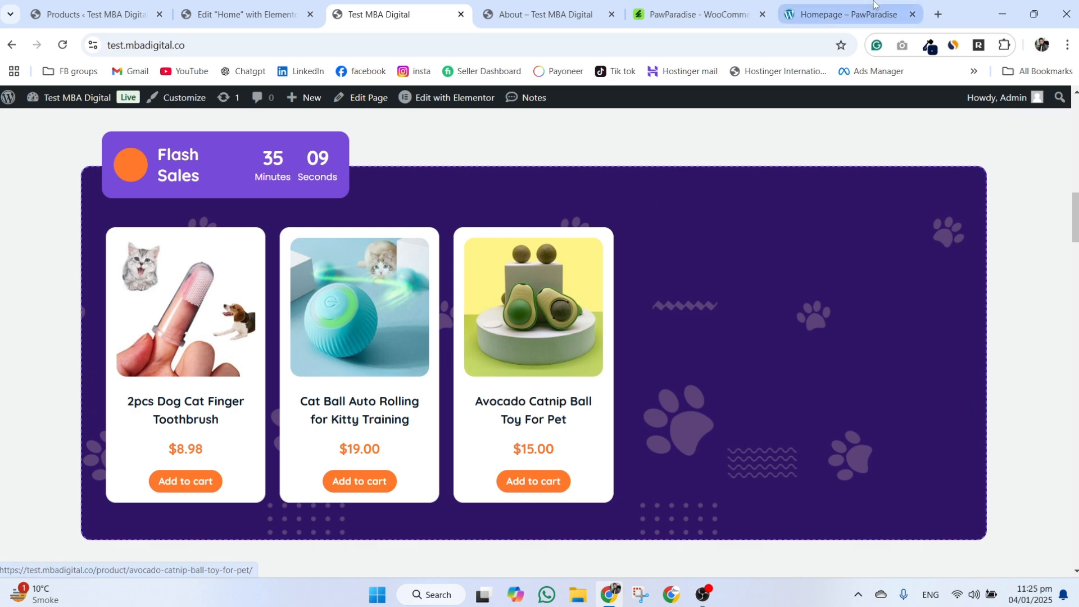
click(846, 14)
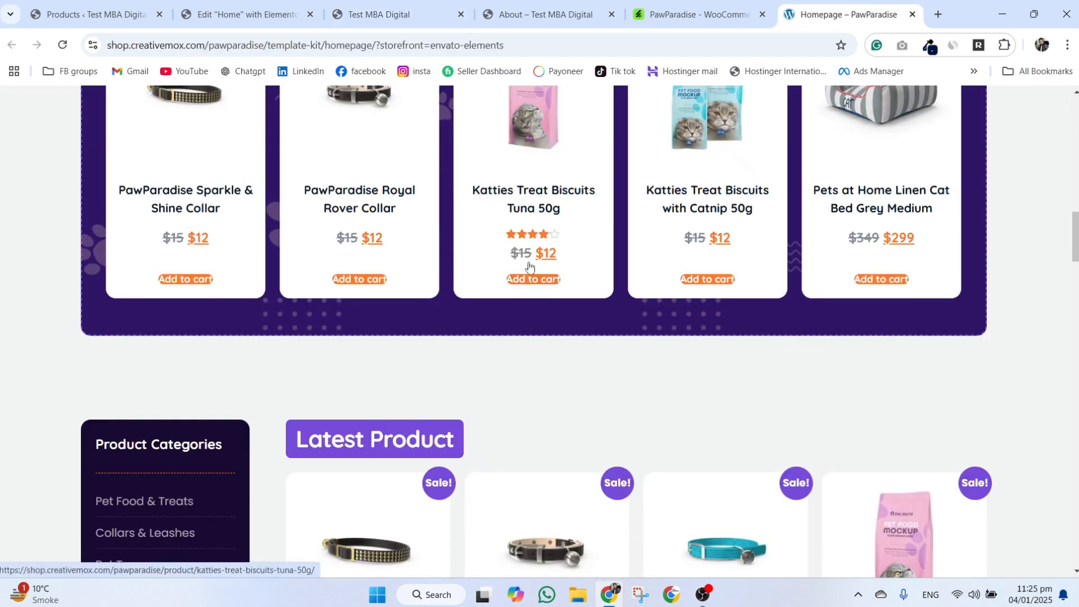
click(229, 5)
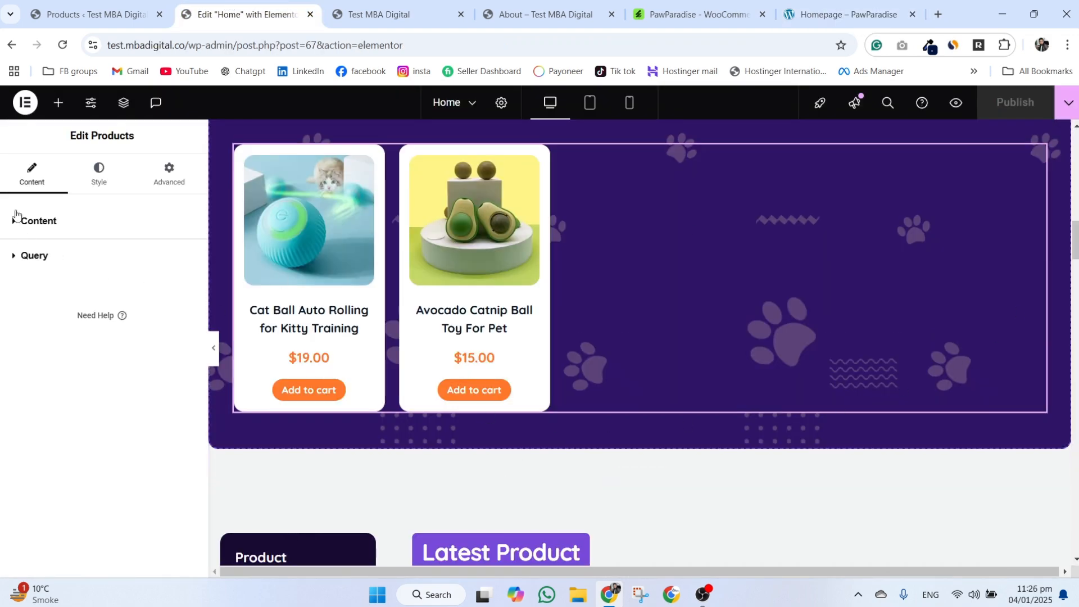
Review the products grid's 5-column, 1-row layout and its Image, Title, Price and Button styles.
click(37, 223)
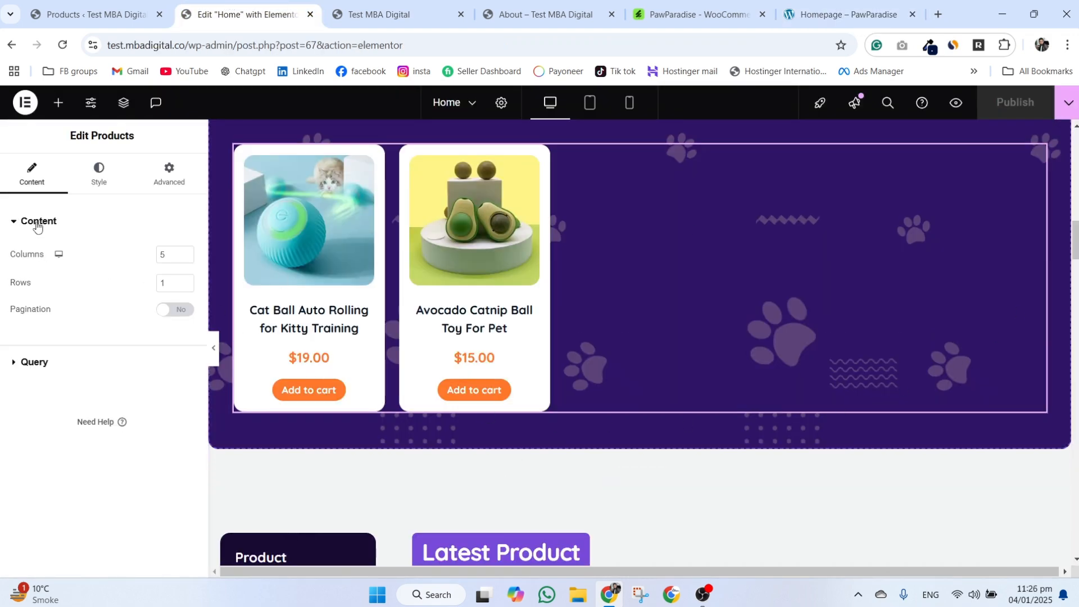
click(99, 174)
scroll(105, 393, down, 10)
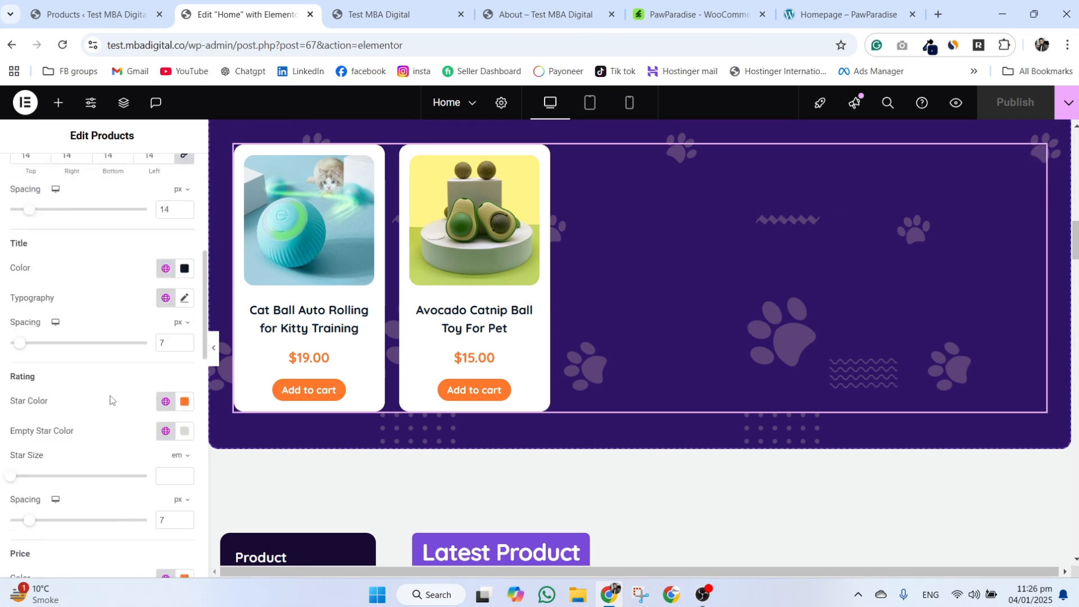
scroll(76, 530, down, 3)
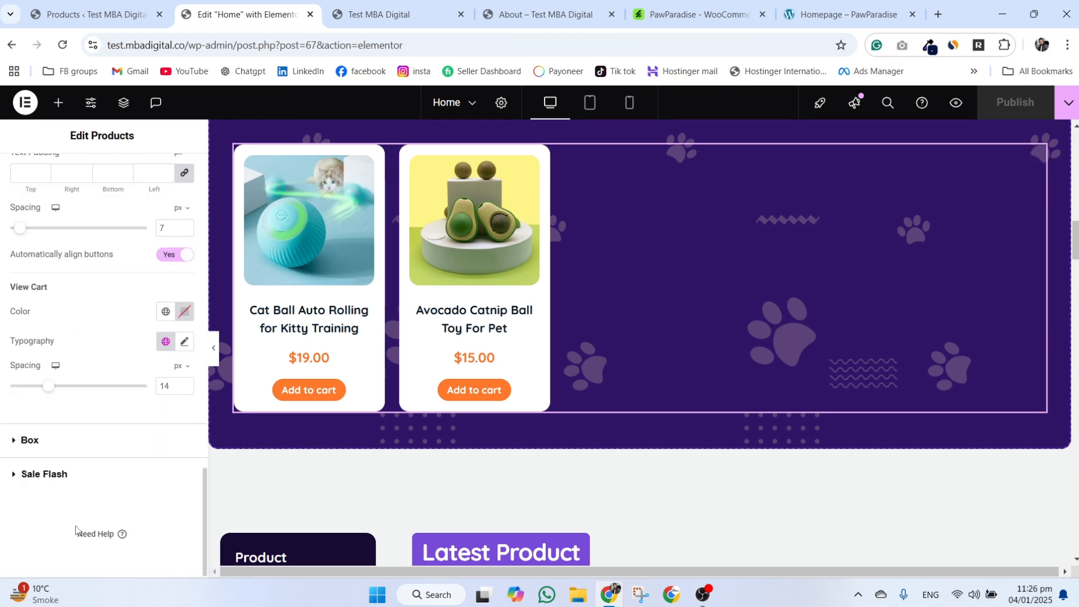
scroll(63, 399, up, 2)
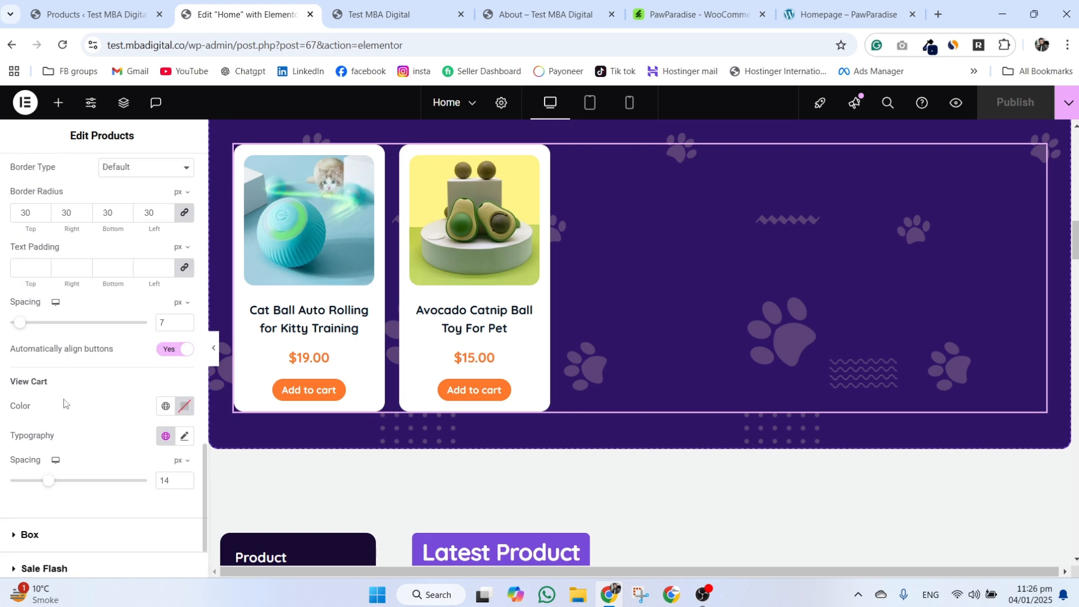
scroll(70, 362, up, 2)
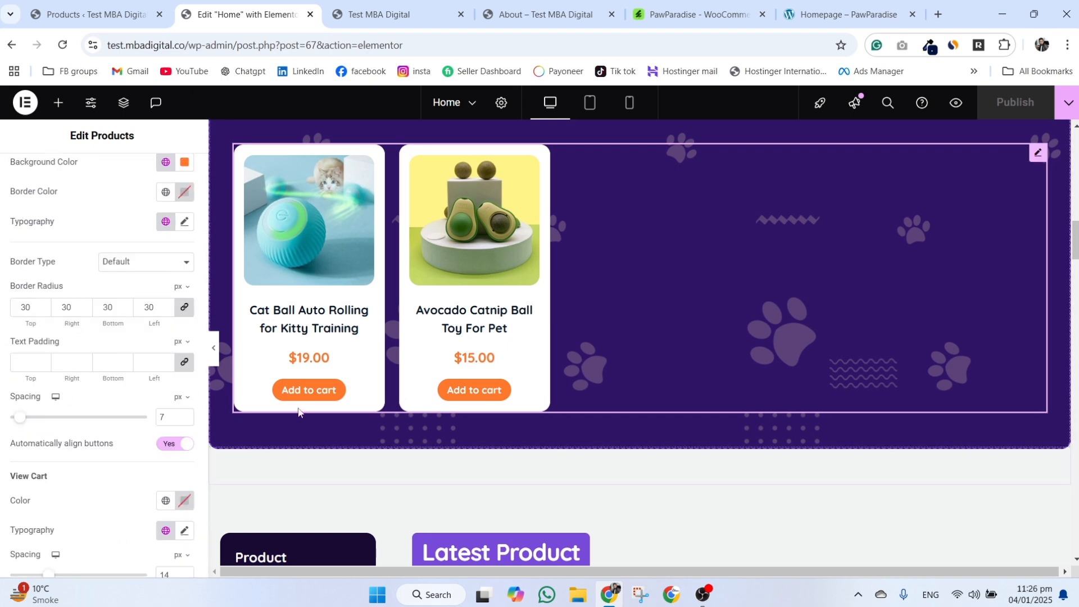
scroll(78, 333, up, 3)
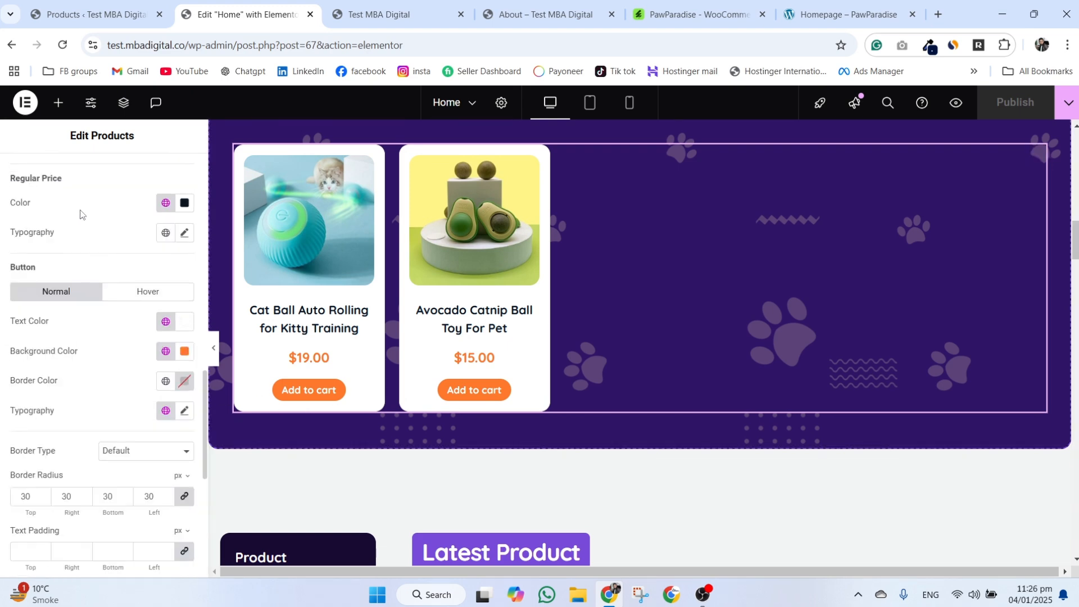
scroll(80, 214, up, 5)
scroll(34, 228, up, 5)
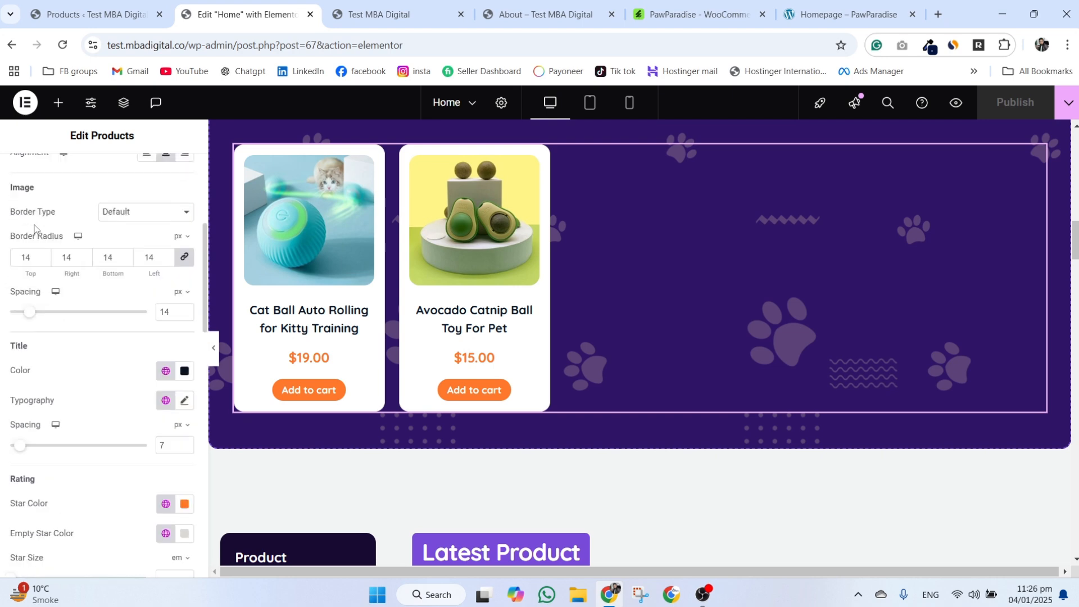
scroll(41, 342, up, 2)
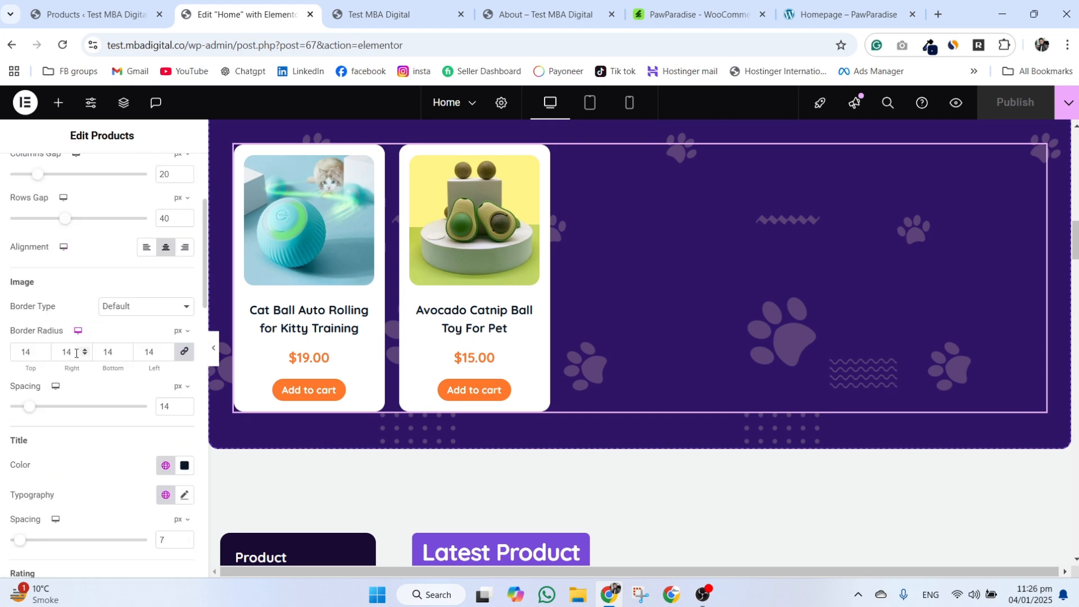
scroll(77, 359, down, 4)
scroll(73, 430, down, 4)
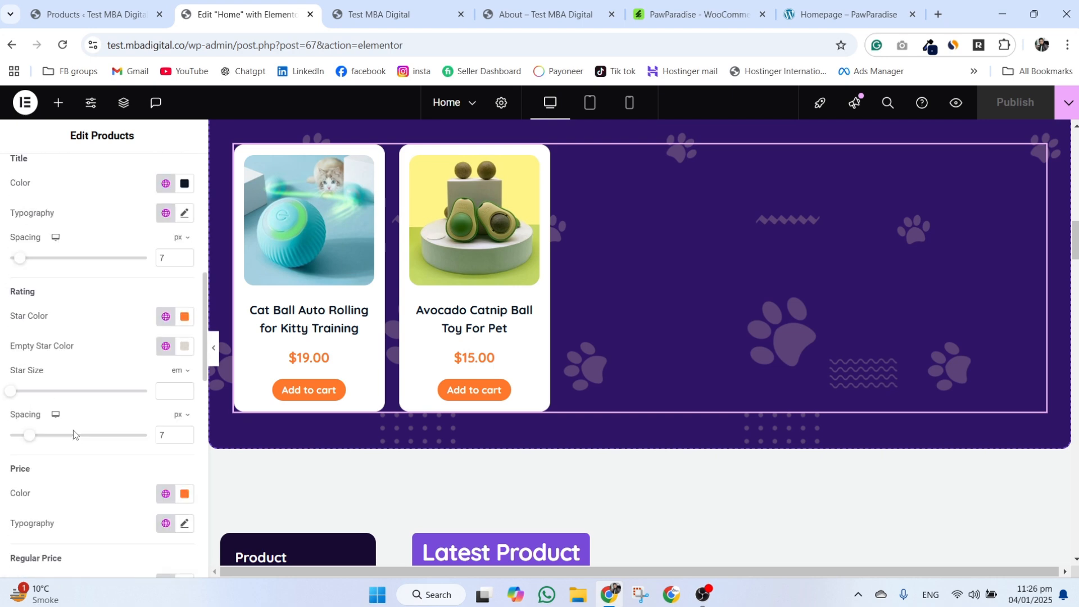
scroll(58, 391, down, 2)
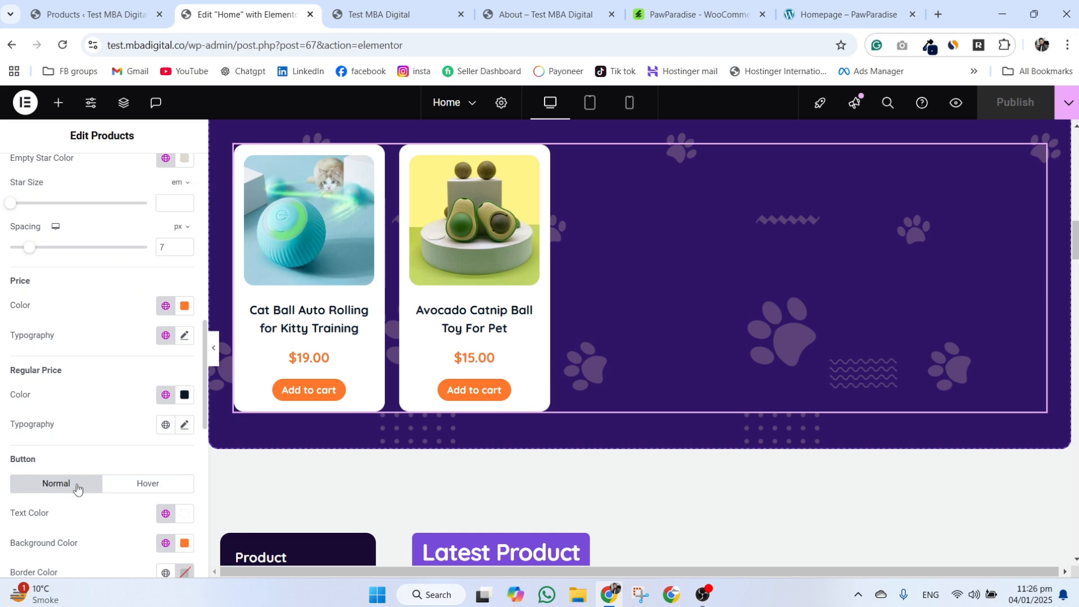
scroll(77, 481, down, 2)
scroll(66, 418, down, 2)
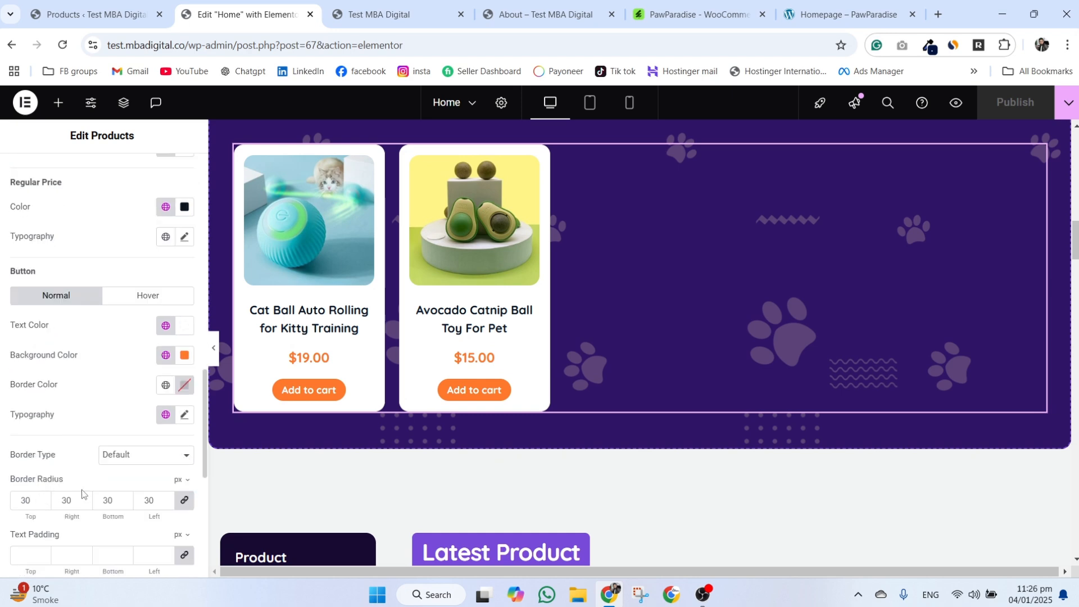
scroll(82, 494, down, 2)
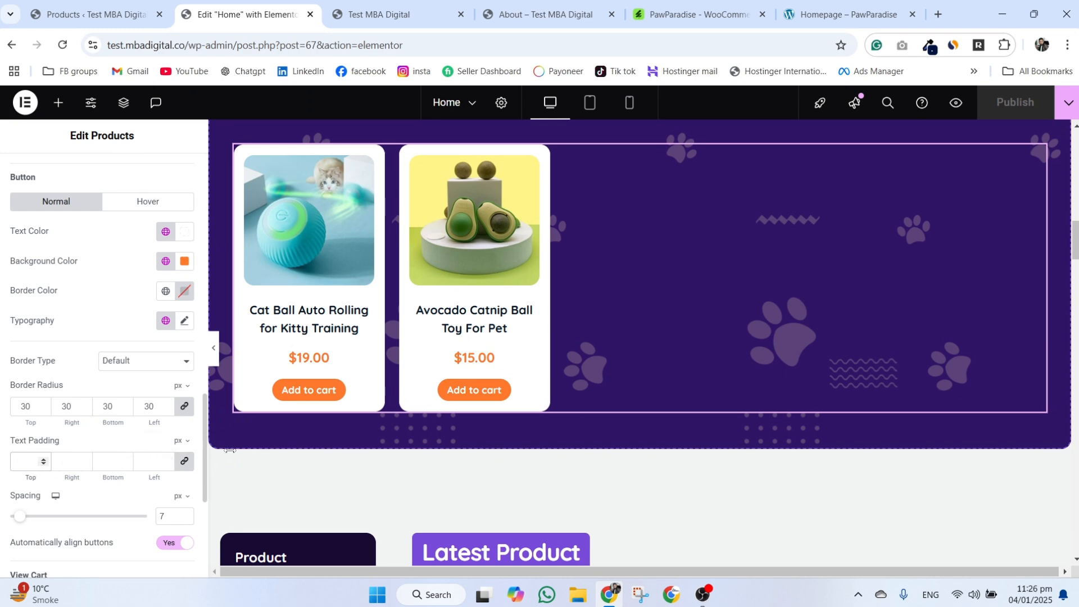
scroll(690, 410, down, 3)
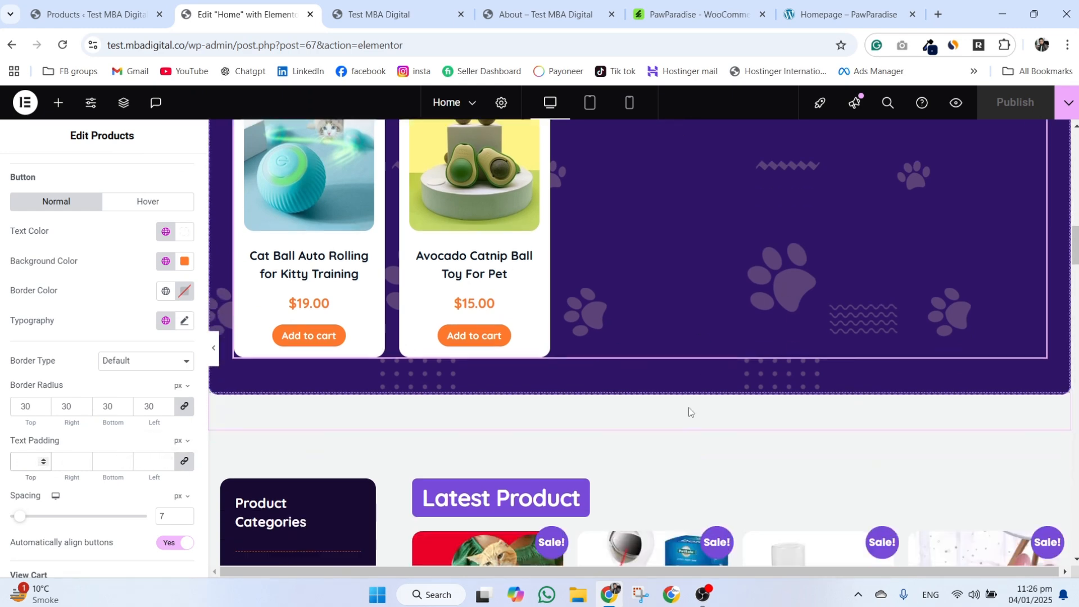
scroll(690, 412, down, 5)
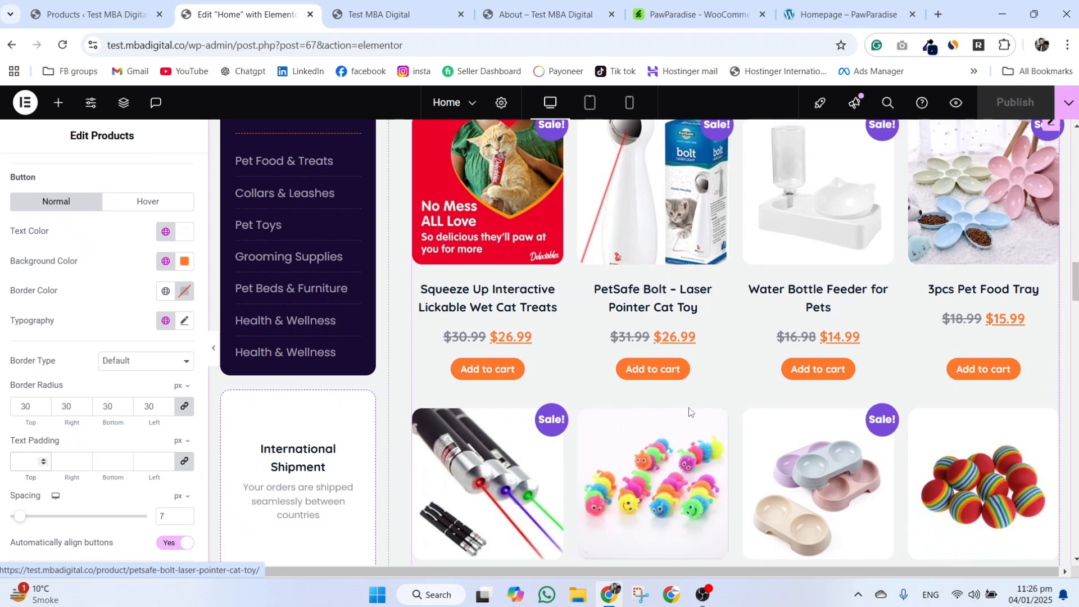
scroll(690, 412, up, 2)
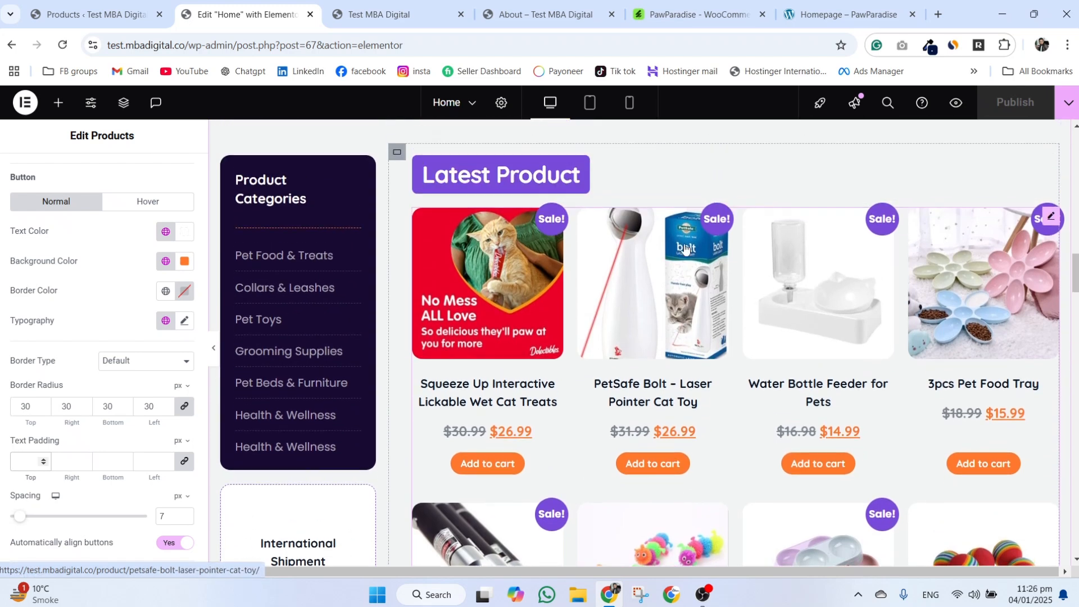
Inspect the Pet Food & Treats item's link in the homepage Product Categories list.
click(332, 268)
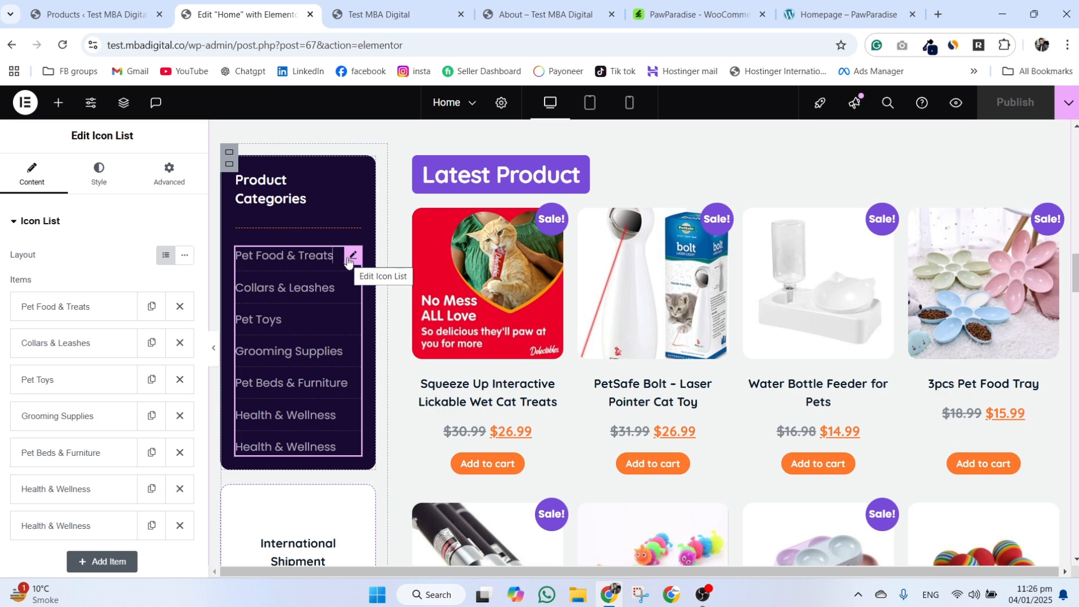
click(89, 320)
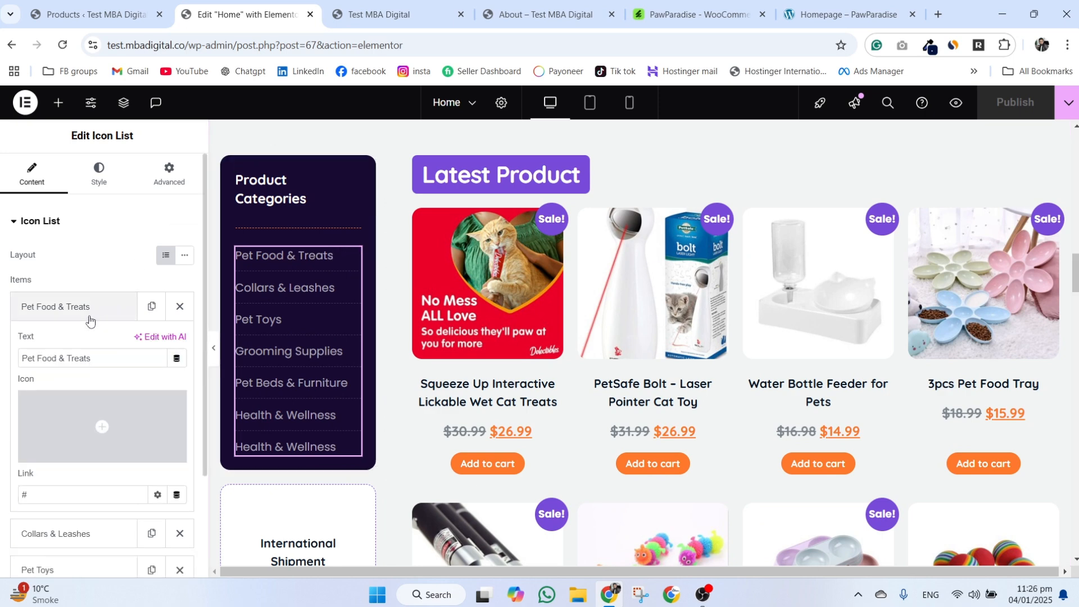
click(89, 308)
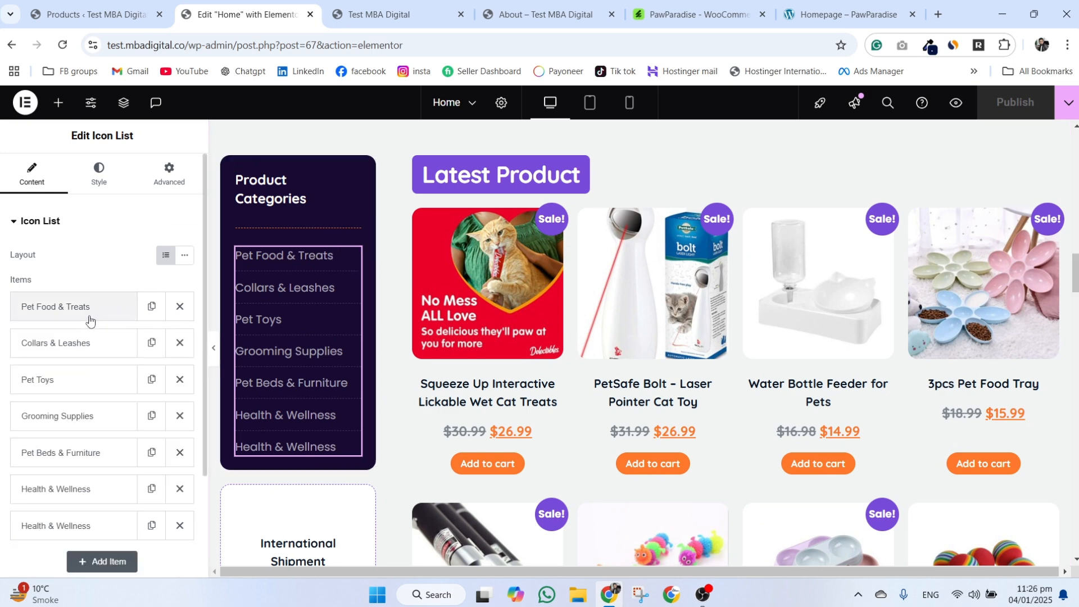
click(393, 14)
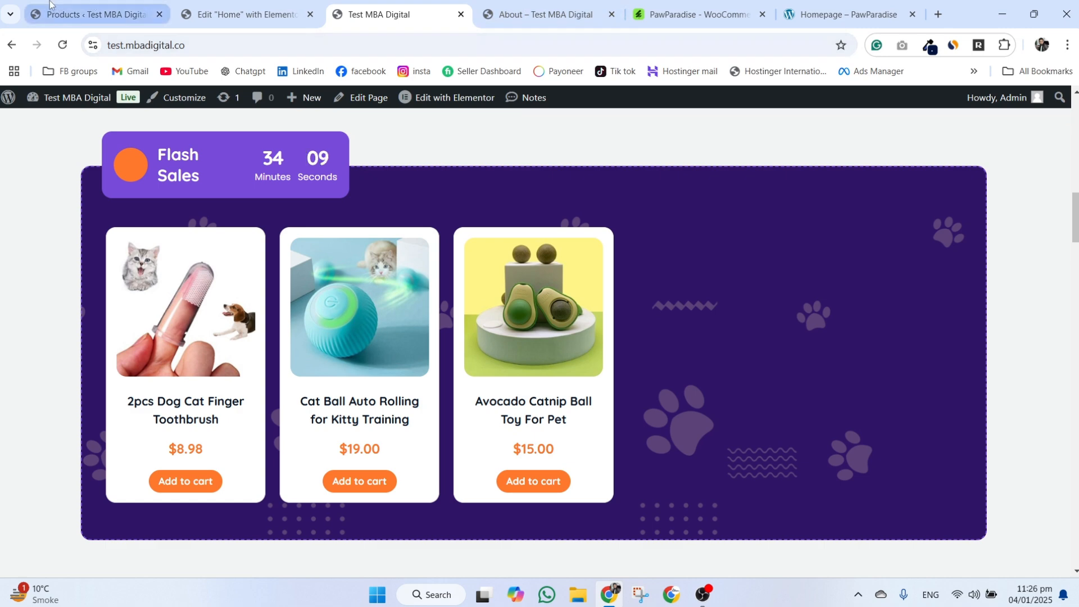
click(96, 14)
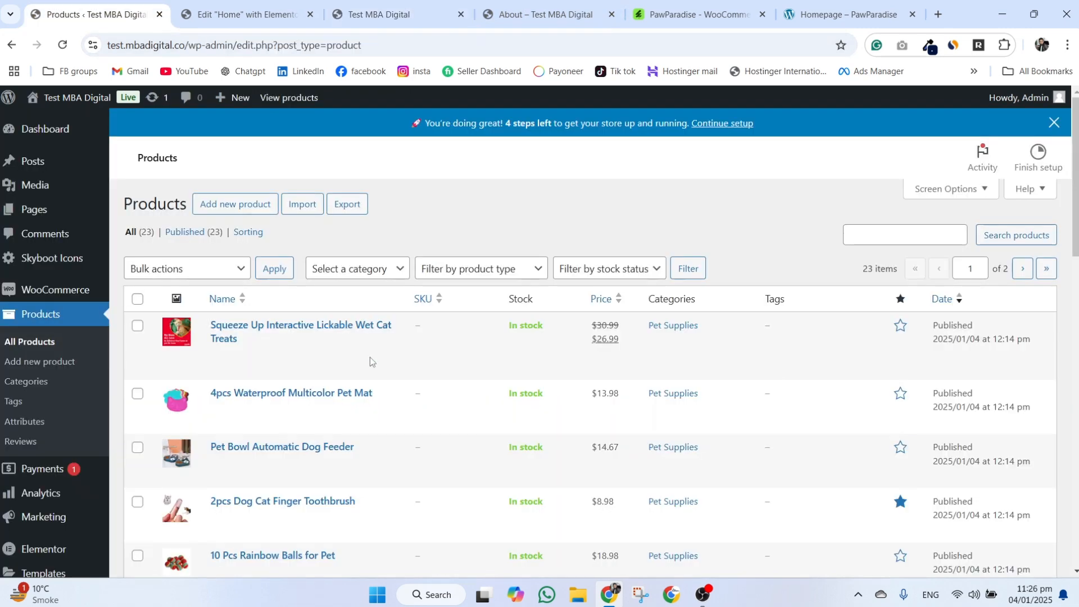
View the Pet Supplies category on the live site and select its page address.
click(28, 381)
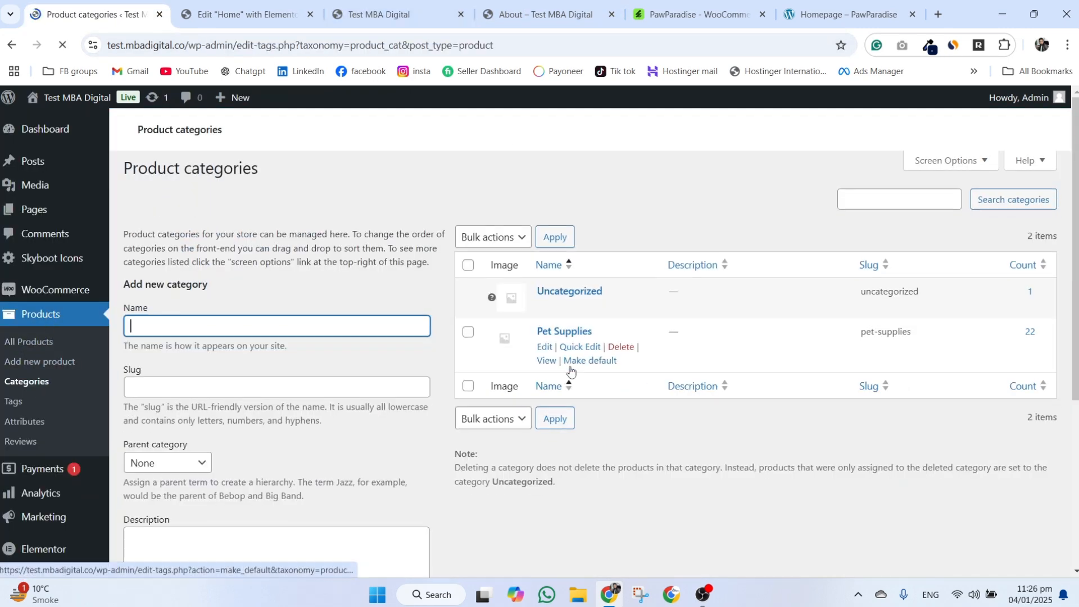
click(542, 398)
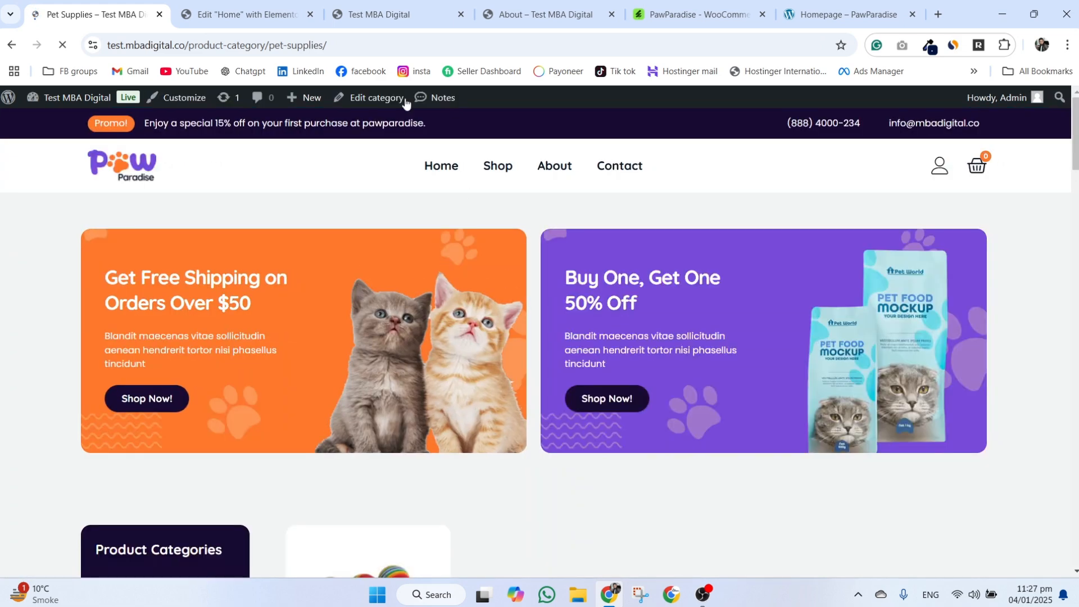
click(370, 45)
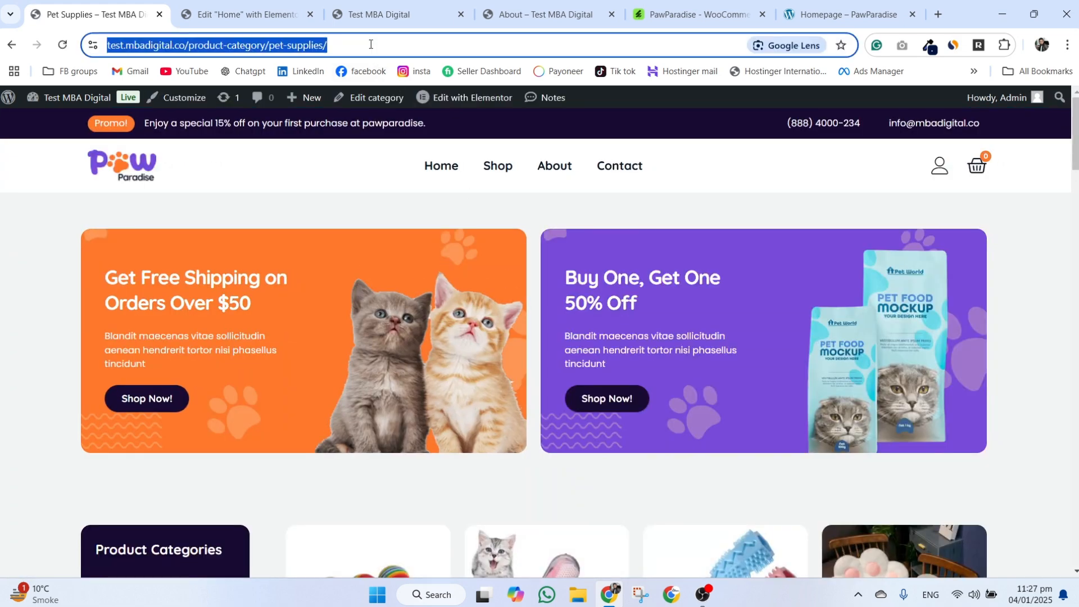
click(247, 14)
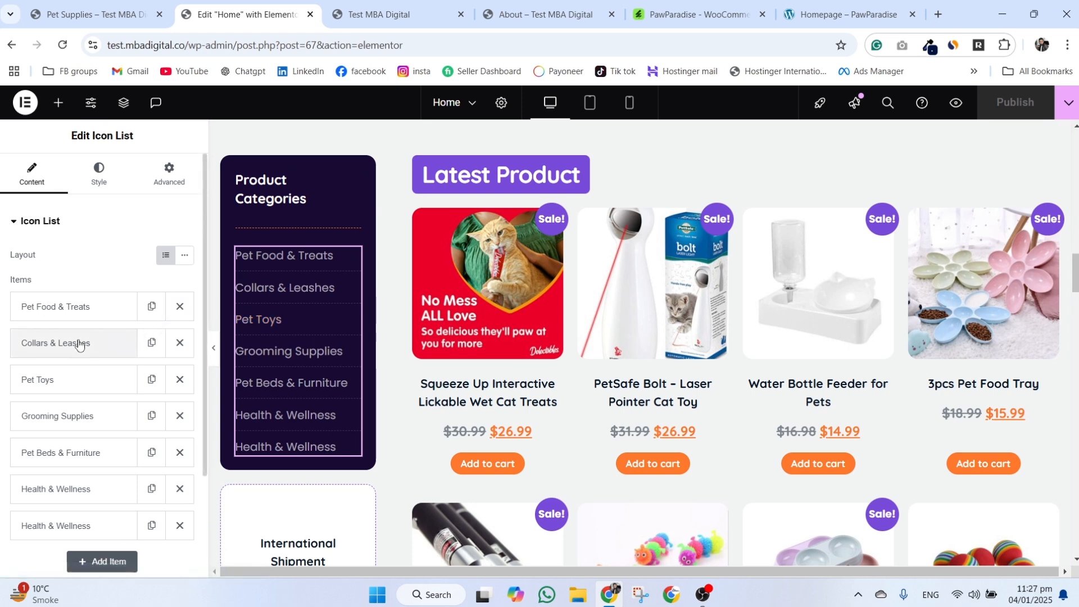
Link the Pet Food & Treats entry to the /product-category/pet-supplies/ category URL.
click(103, 307)
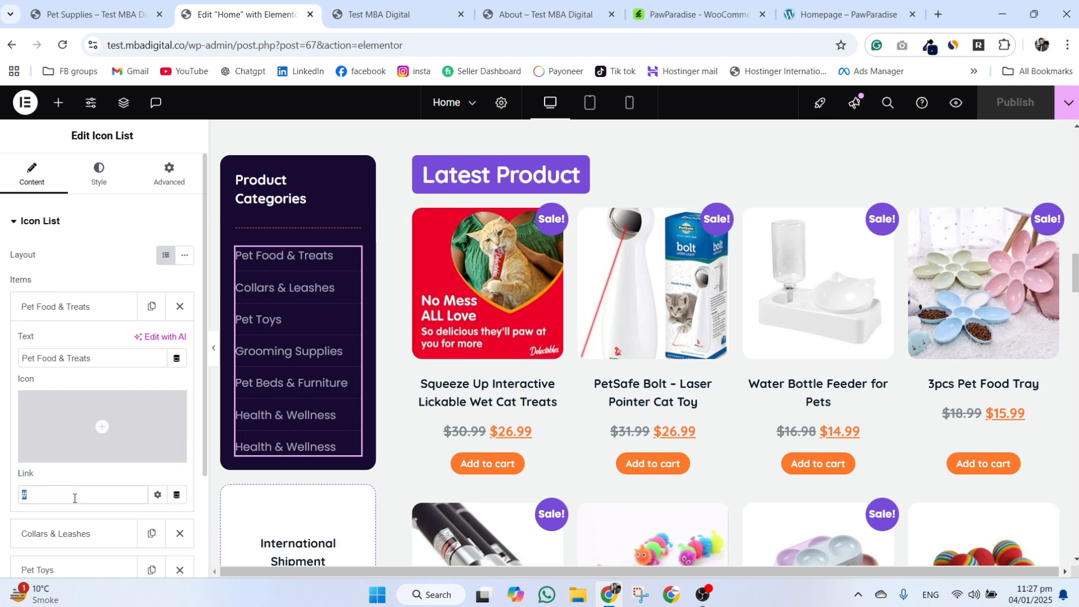
key(ctrl+v)
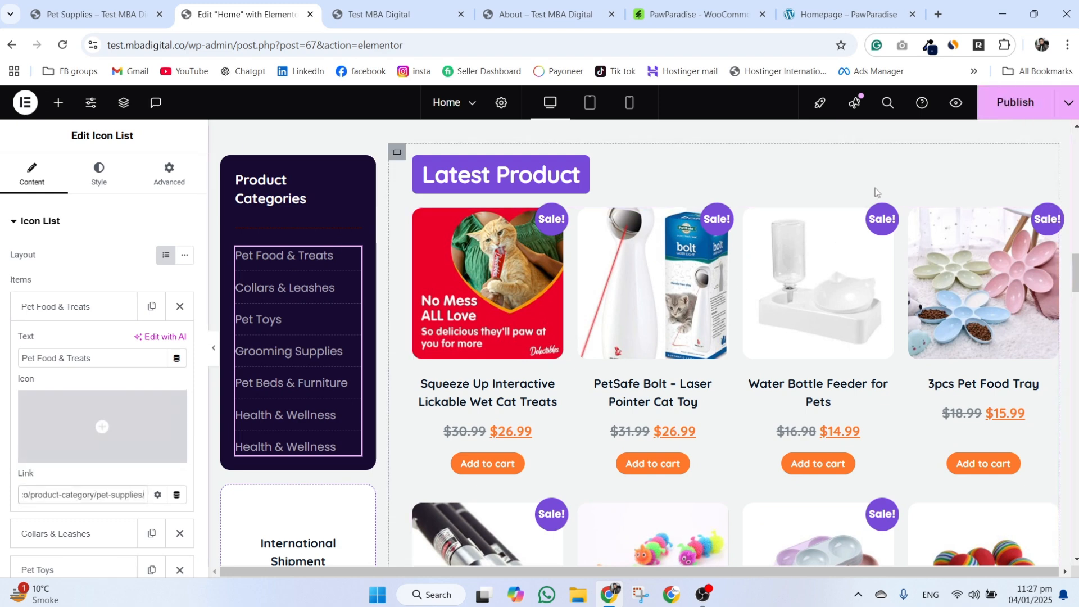
scroll(70, 388, down, 3)
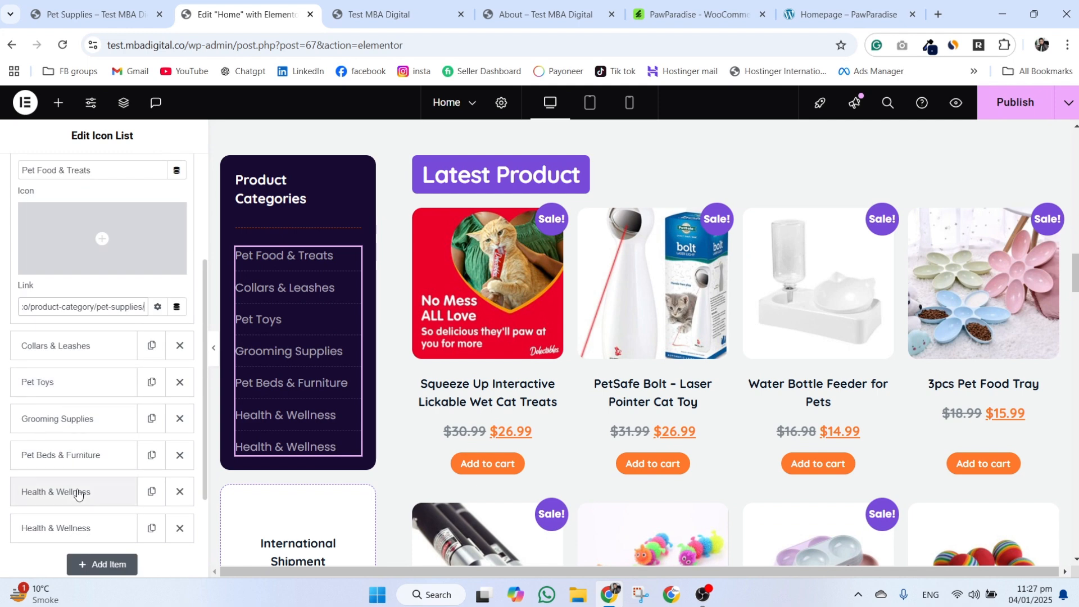
scroll(343, 408, down, 3)
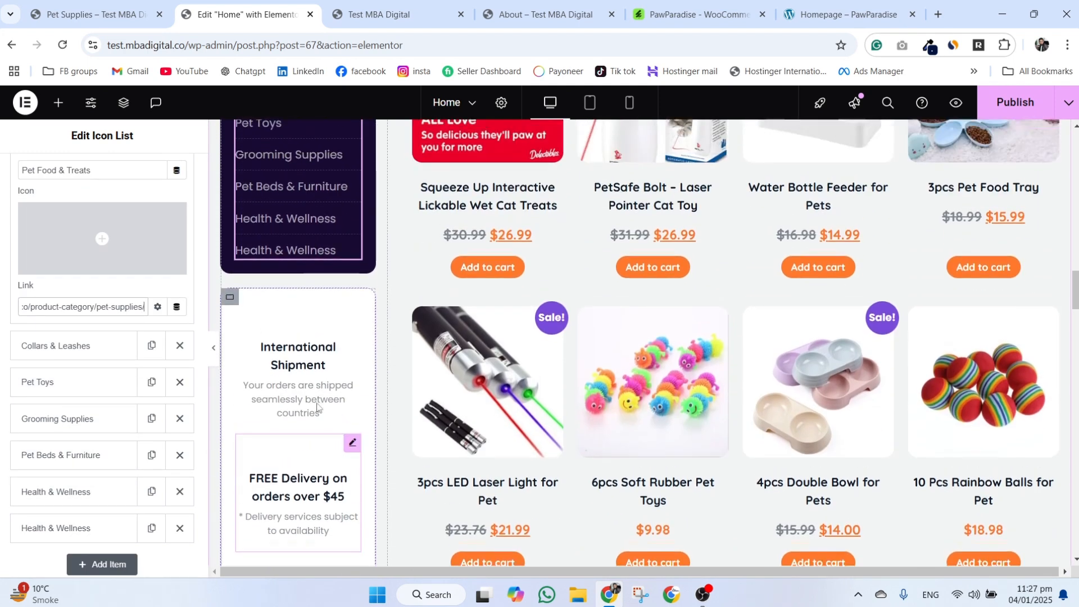
scroll(67, 282, up, 2)
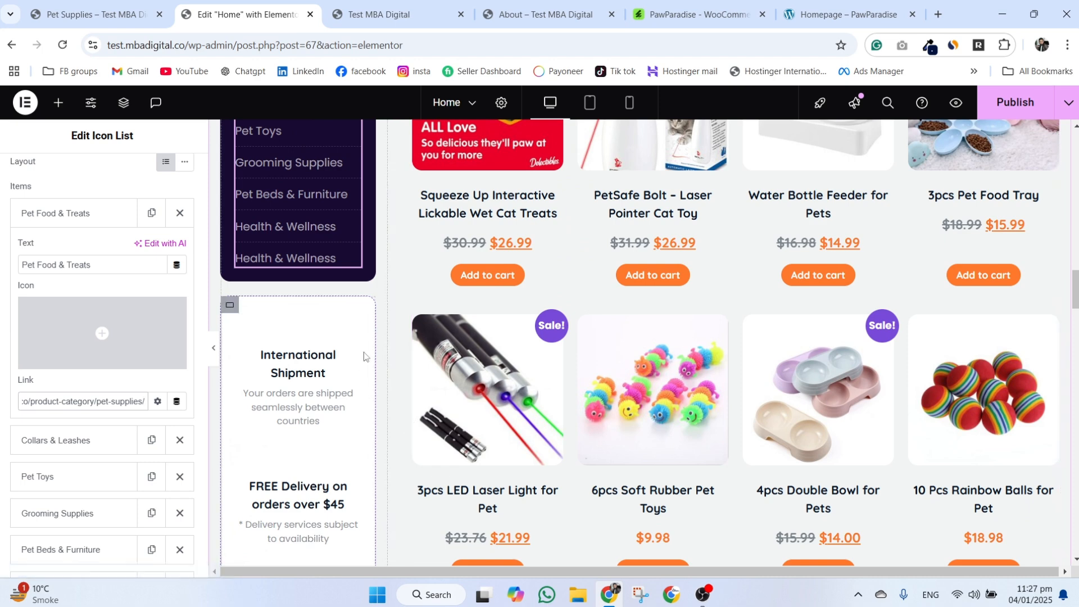
scroll(681, 390, down, 3)
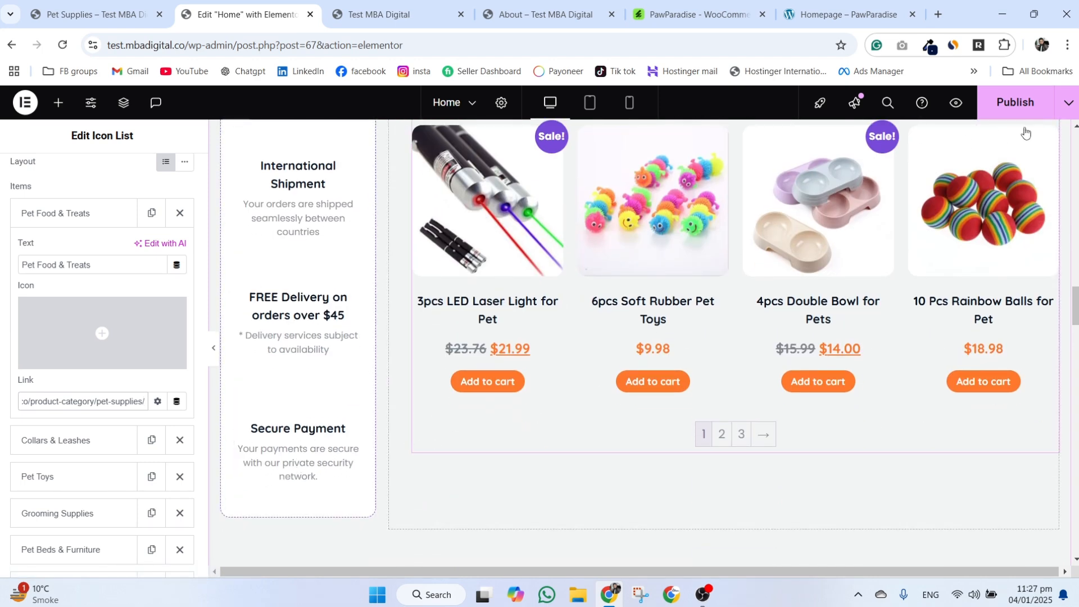
Publish the updated homepage and view the live site.
click(1015, 102)
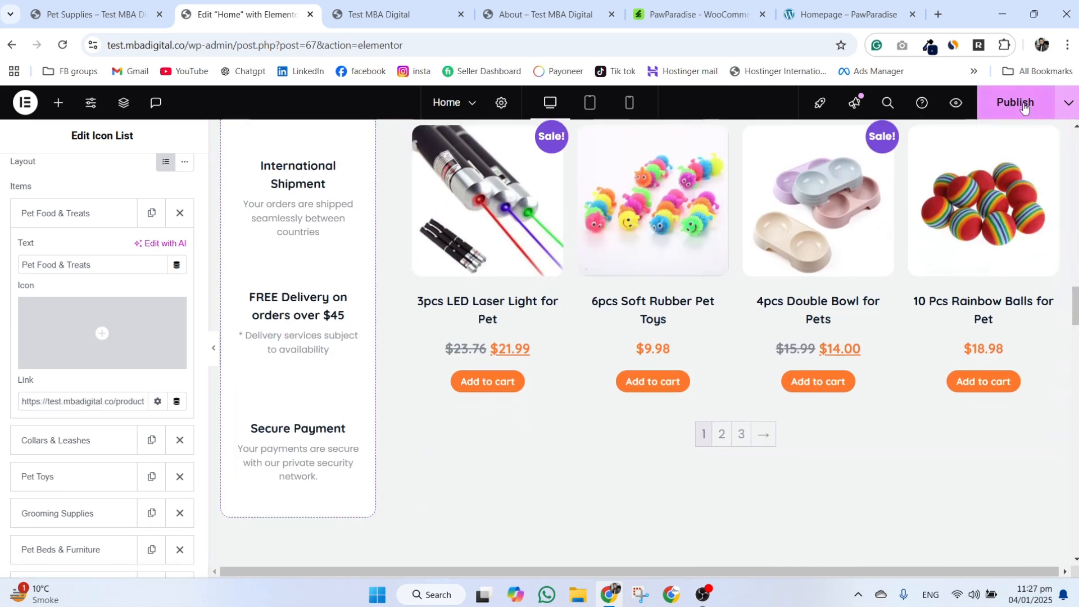
click(371, 5)
scroll(428, 184, up, 10)
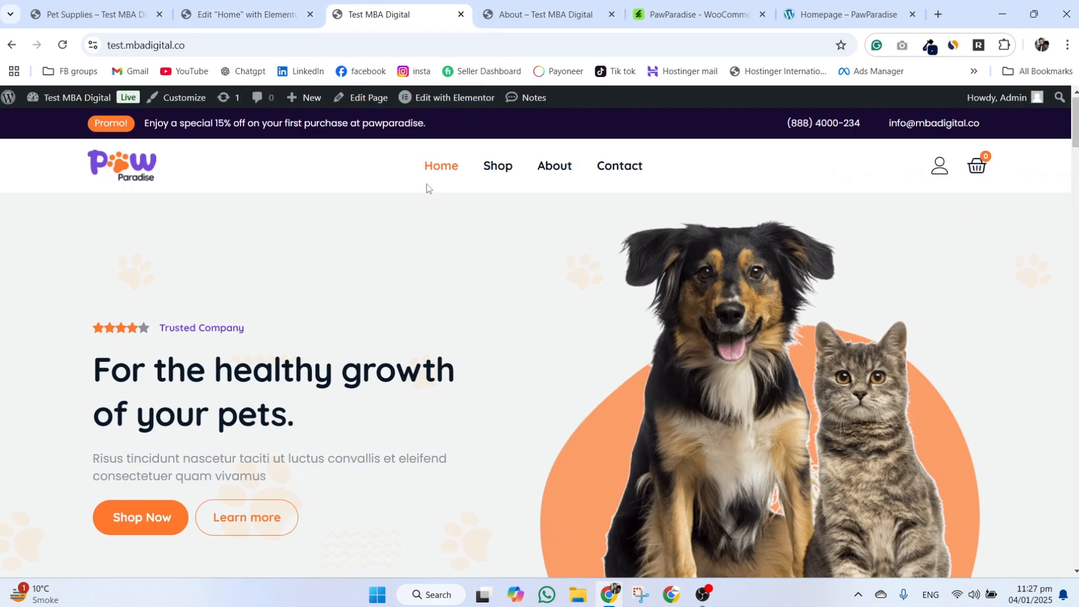
Reload the live homepage and open the 10 Pcs Rainbow Balls for Pet product.
click(70, 49)
scroll(482, 253, down, 8)
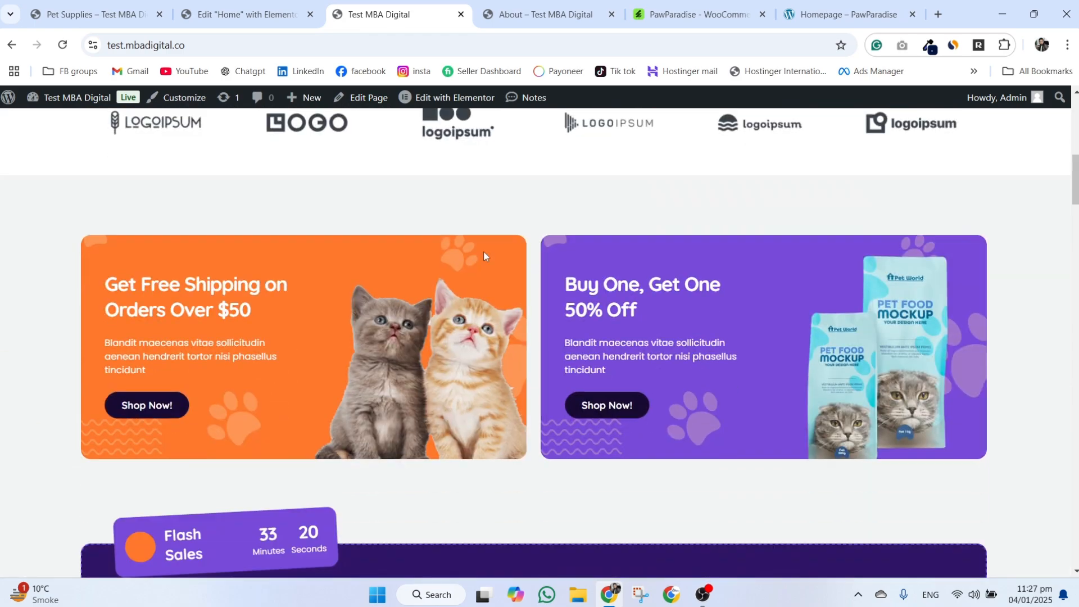
scroll(483, 251, down, 10)
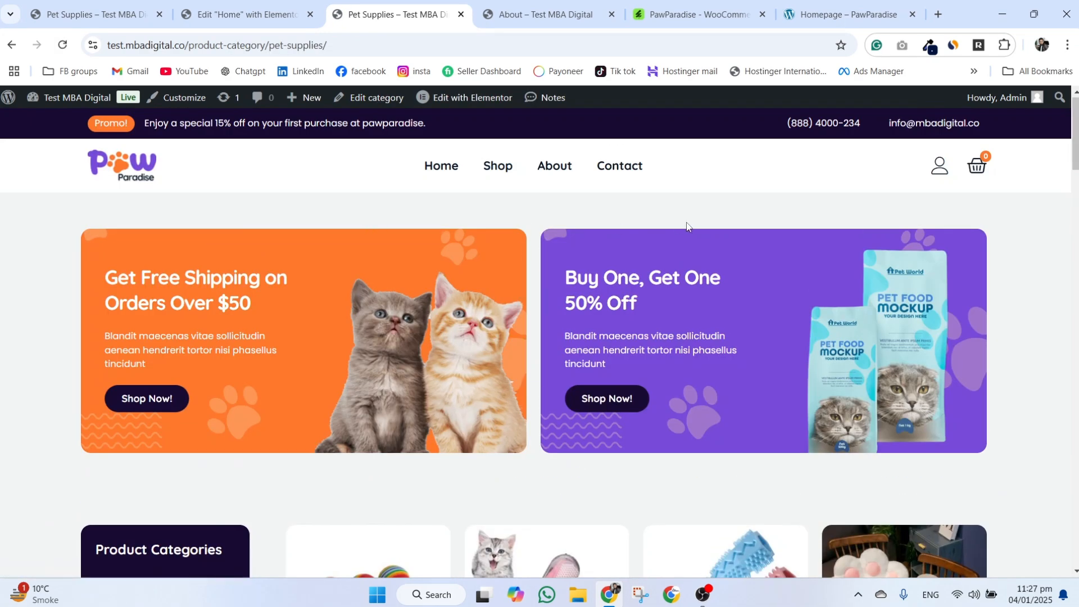
scroll(472, 371, down, 6)
click(352, 265)
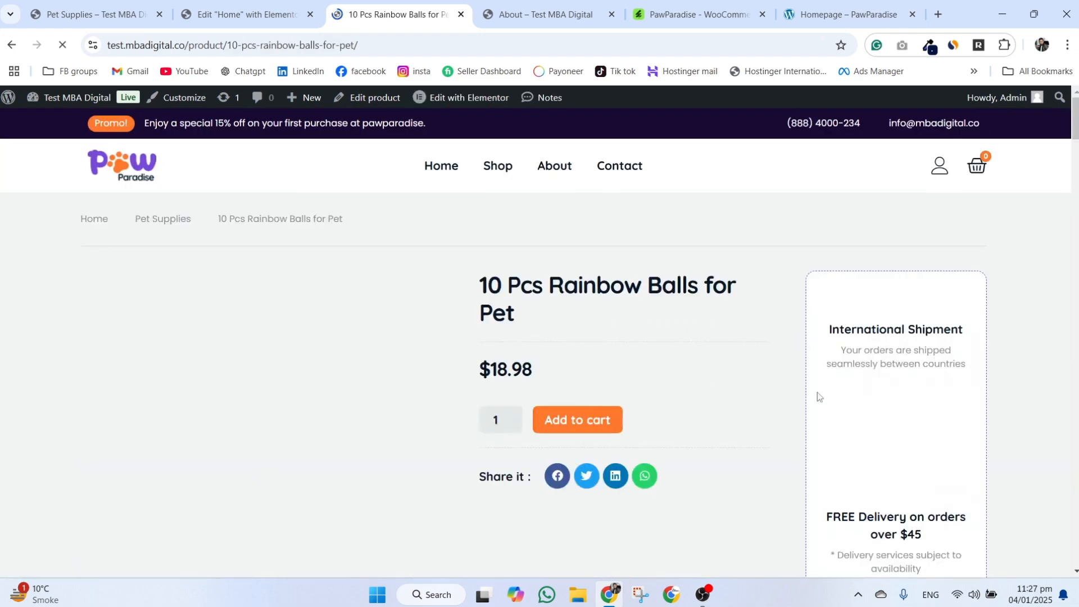
Add the Rainbow Balls to the cart and open the mini cart.
scroll(455, 269, down, 6)
scroll(394, 393, down, 2)
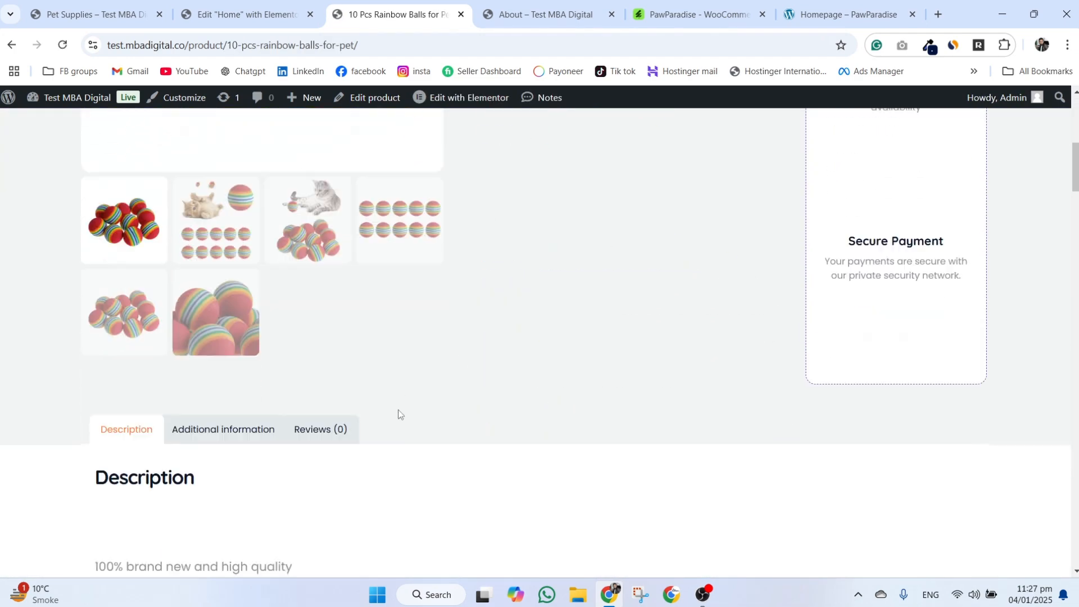
scroll(398, 415, up, 6)
scroll(398, 414, up, 2)
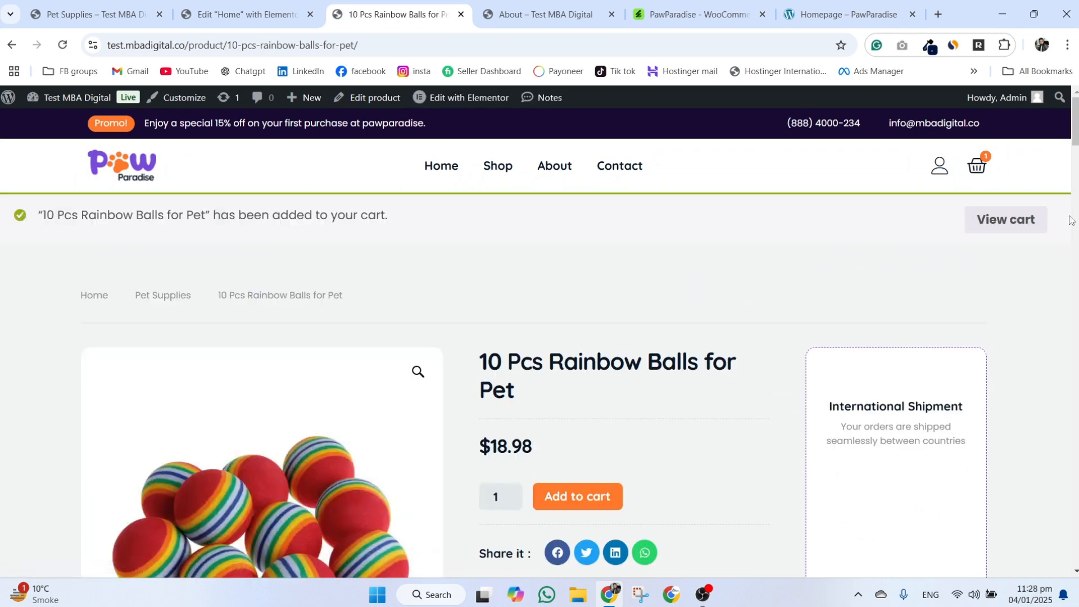
click(978, 165)
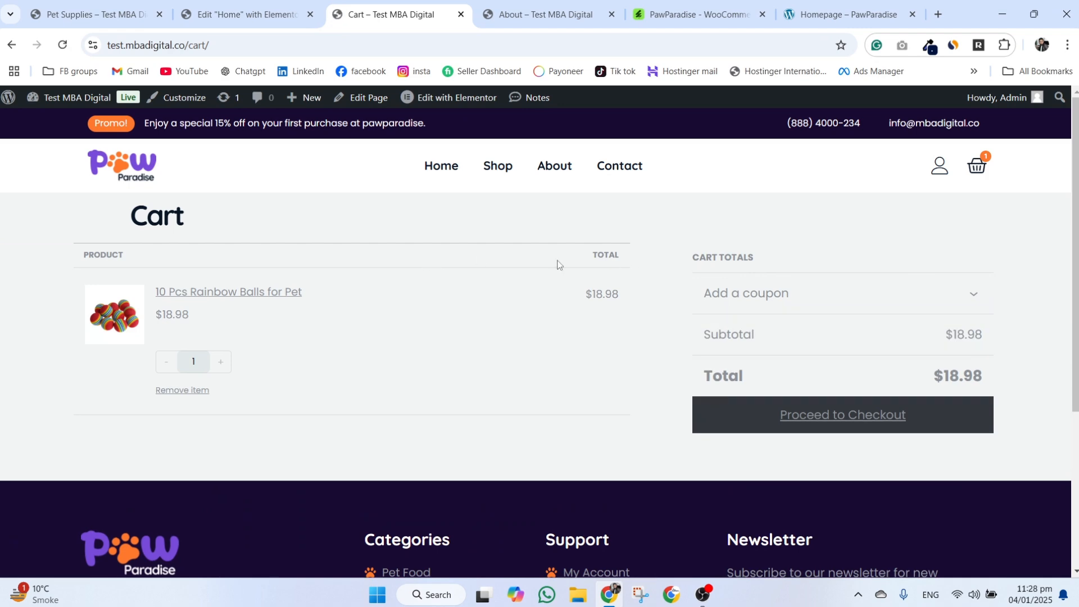
Check the PawParadise demo store's mini cart for comparison.
click(846, 14)
scroll(791, 307, up, 10)
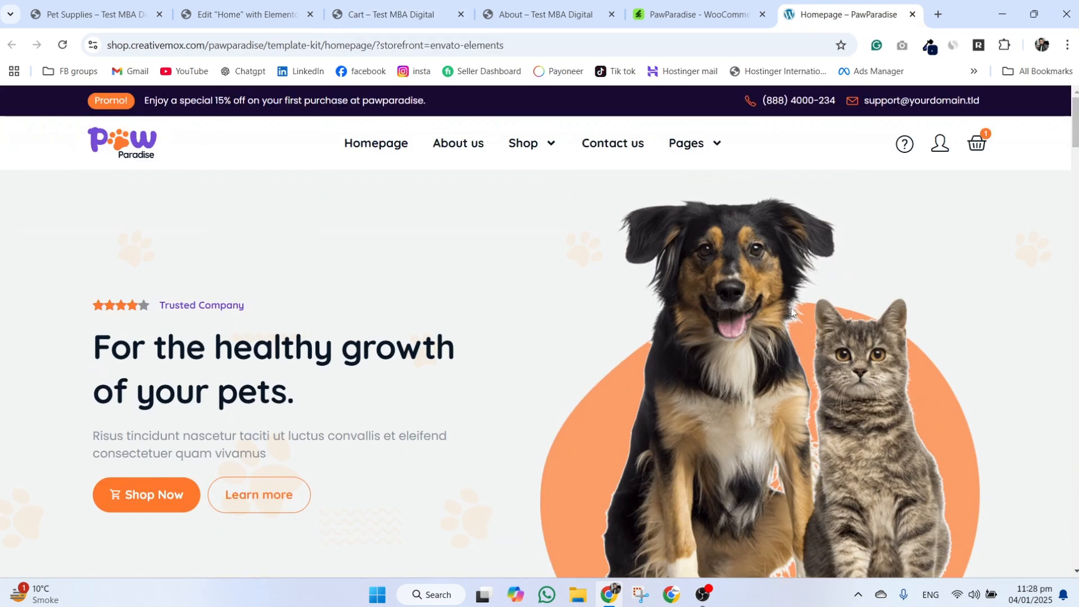
click(987, 144)
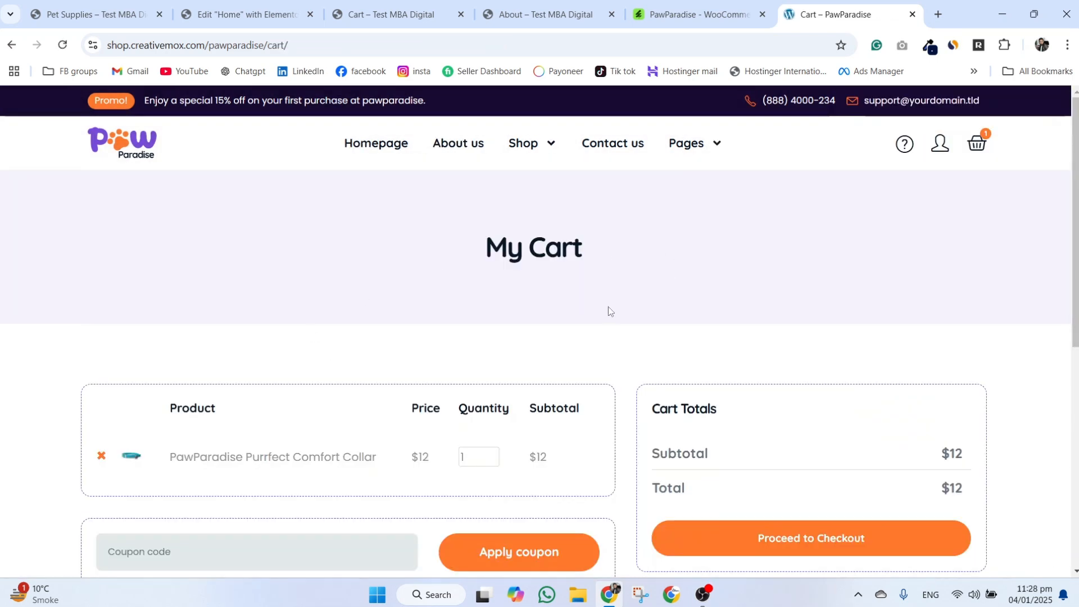
scroll(605, 296, down, 2)
Close the About page and open the Cart page editor in a background tab.
click(539, 14)
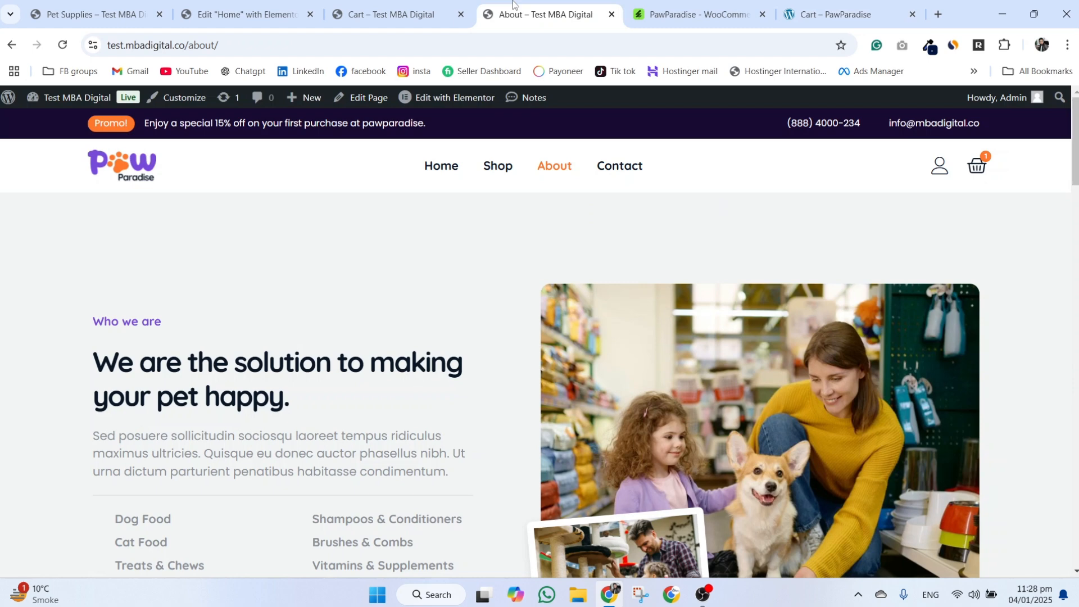
click(362, 5)
click(611, 14)
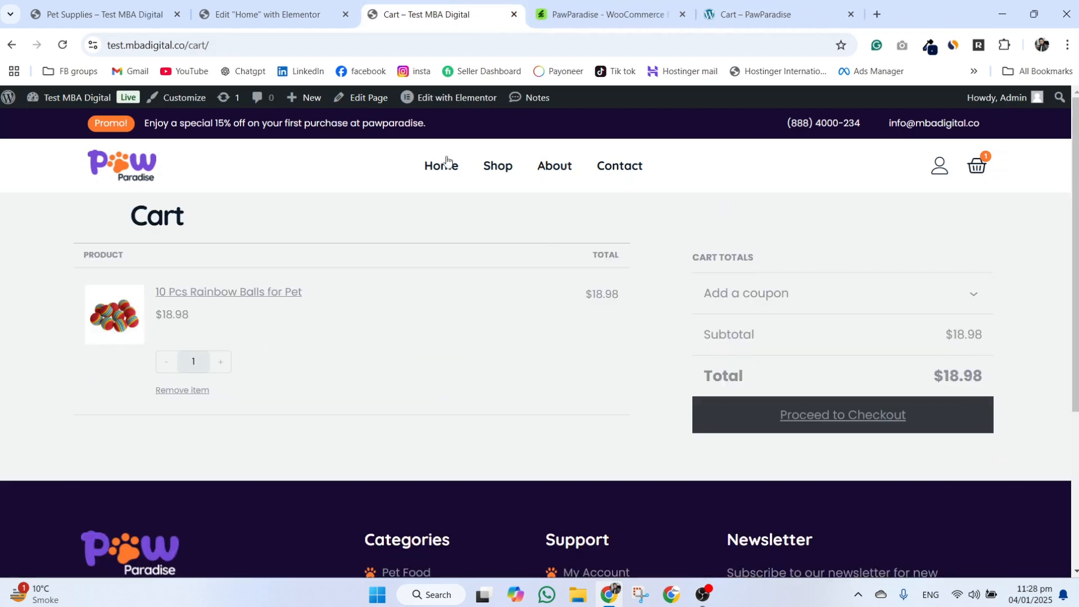
middle_click(377, 100)
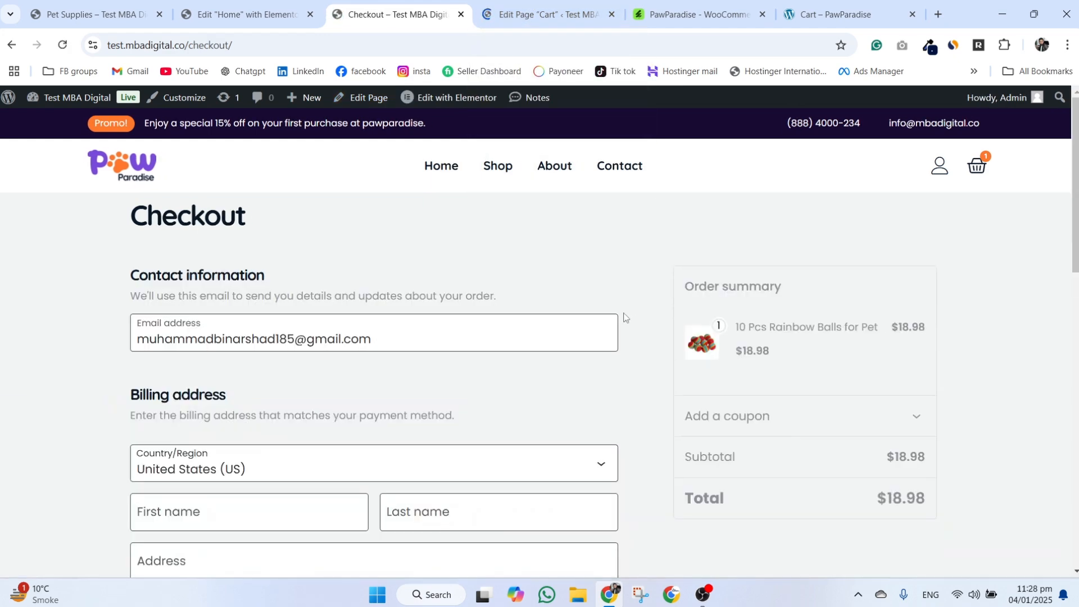
Compare the demo cart with the live checkout, then open the Checkout editor in background.
click(837, 14)
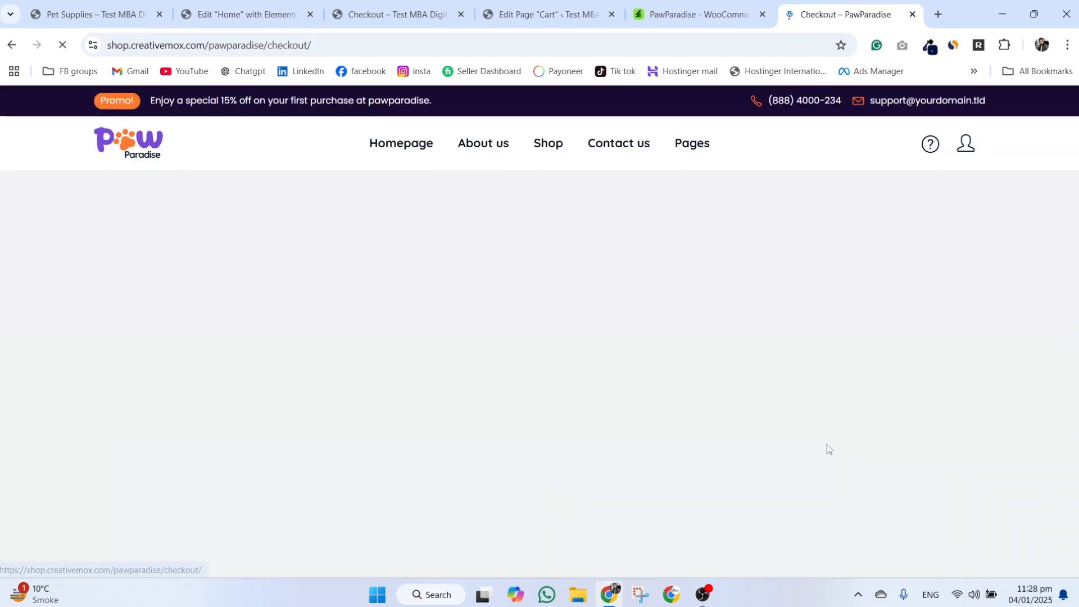
scroll(827, 311, down, 5)
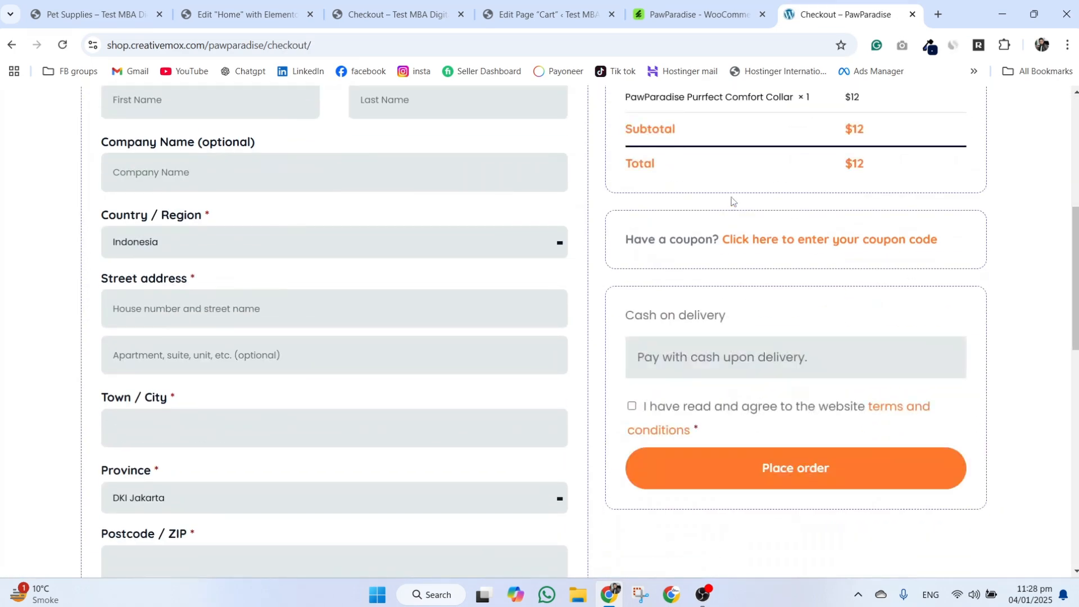
click(400, 4)
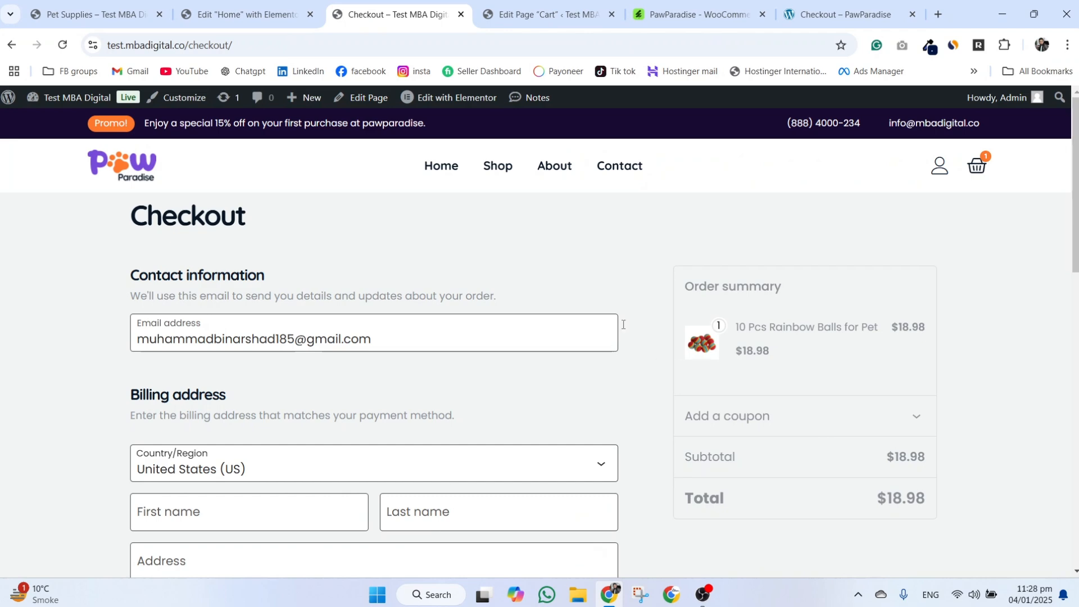
scroll(740, 322, down, 5)
scroll(661, 466, up, 5)
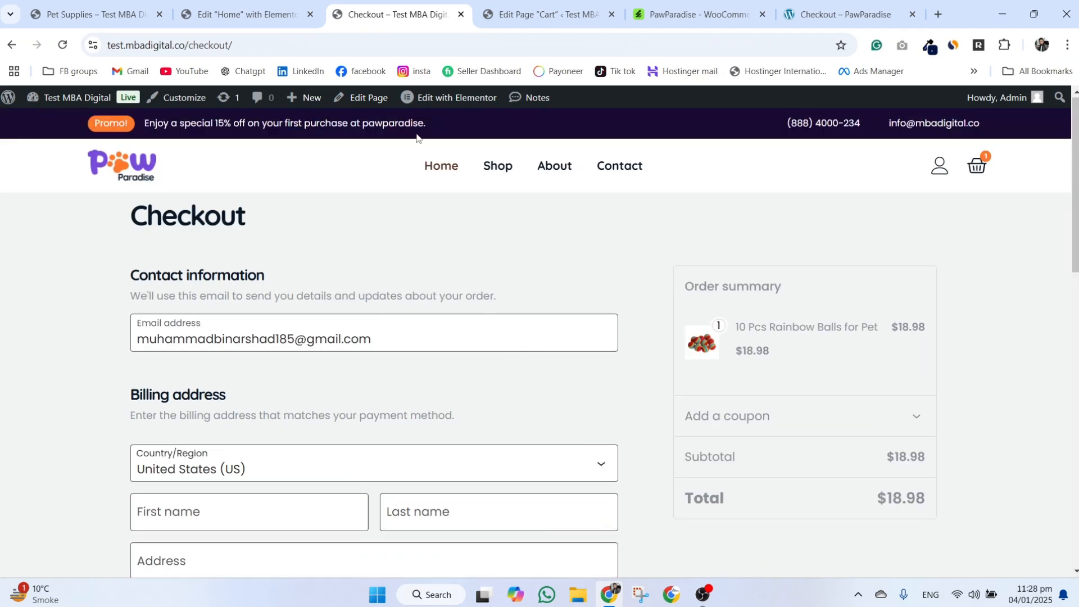
middle_click(358, 100)
Launch Elementor for both the Cart and Checkout pages.
click(484, 14)
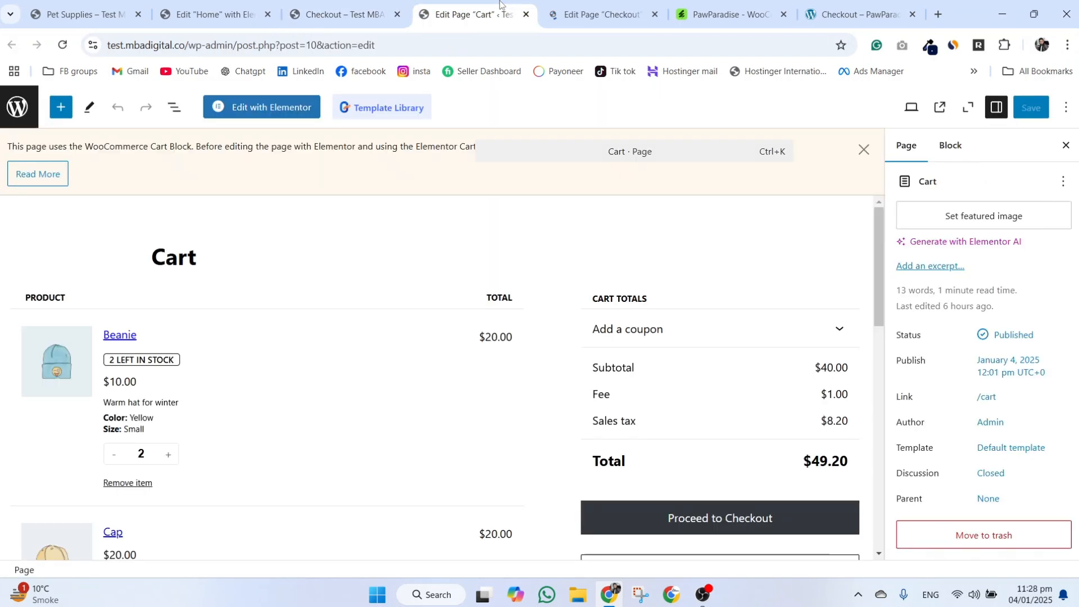
click(573, 17)
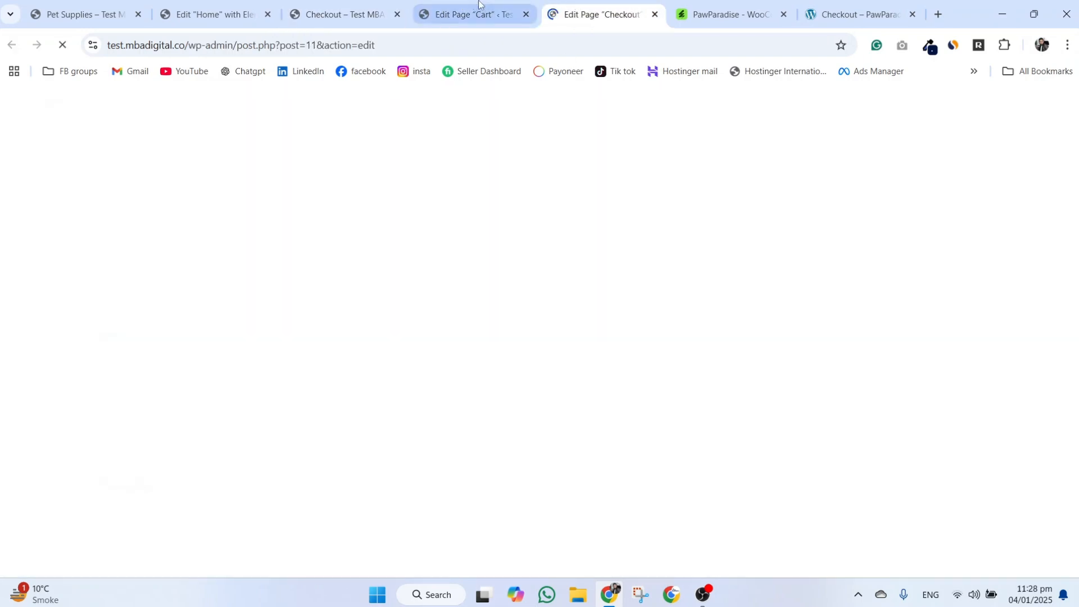
click(472, 3)
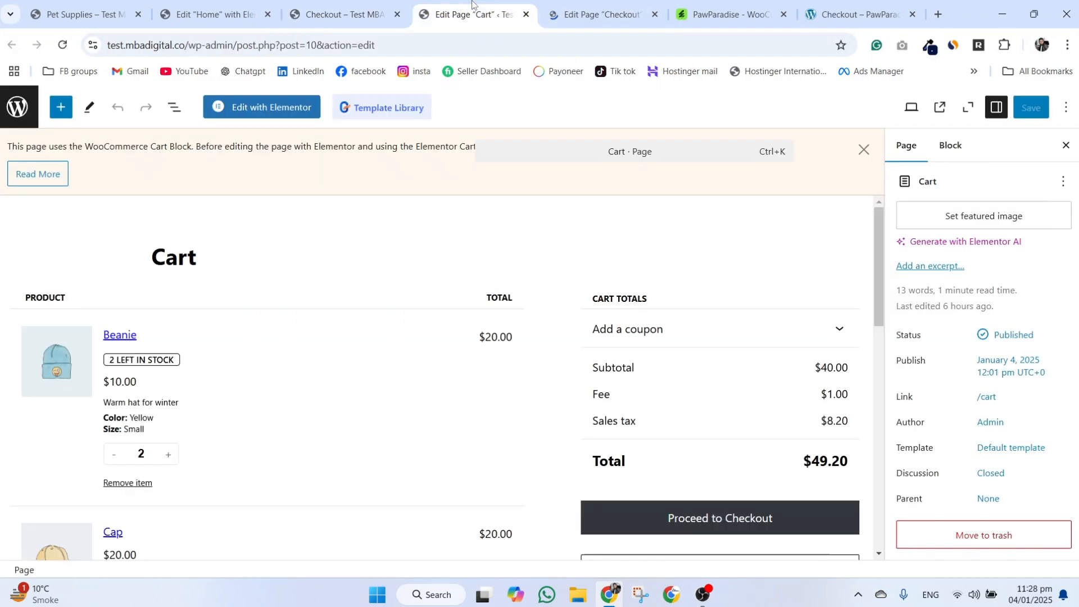
click(255, 107)
key(ctrl+Tab)
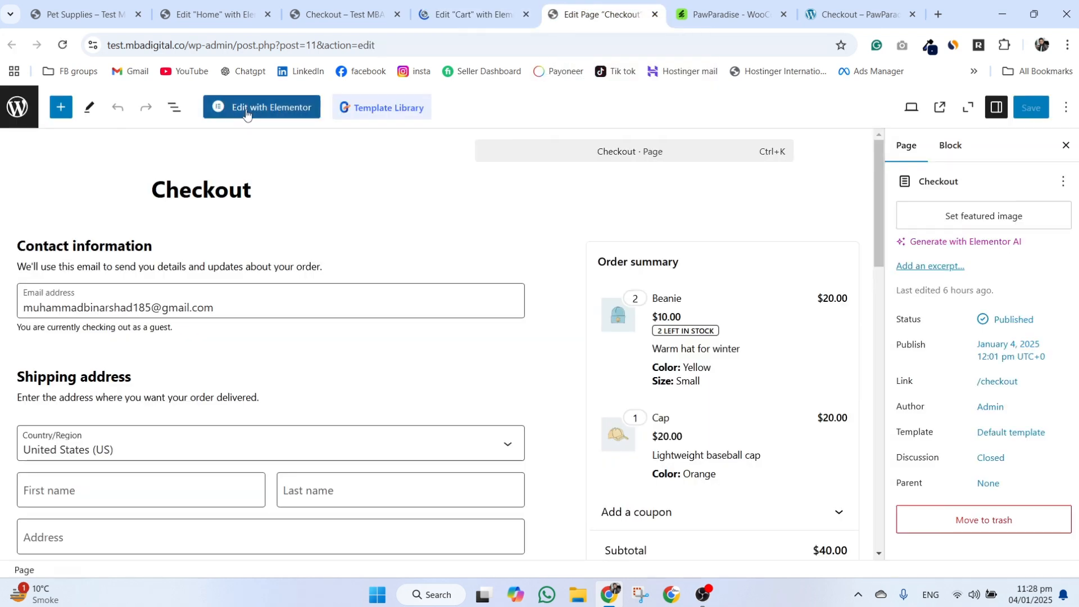
click(247, 109)
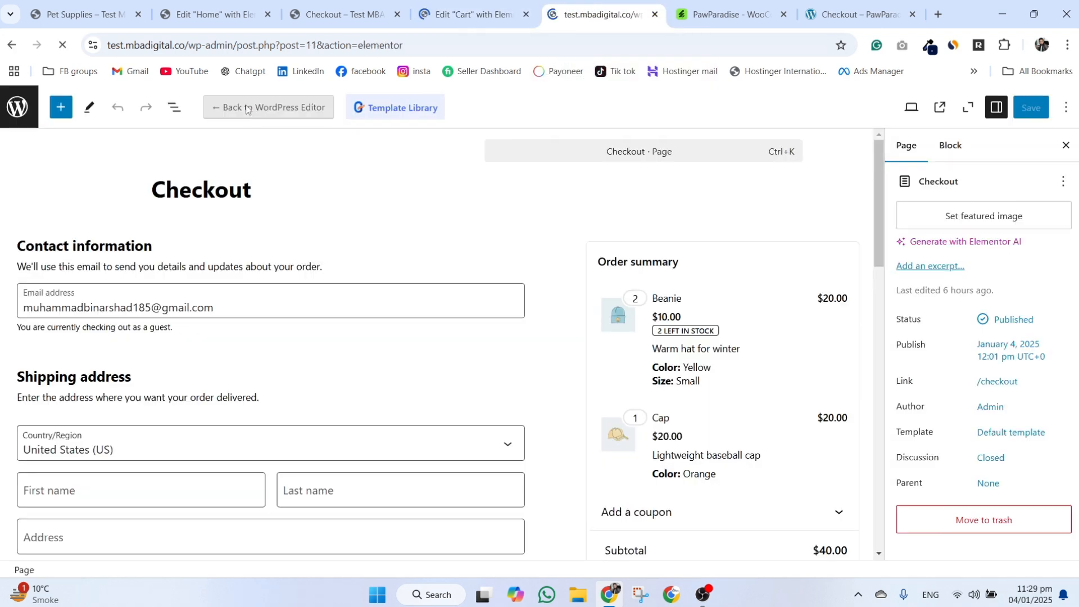
click(464, 5)
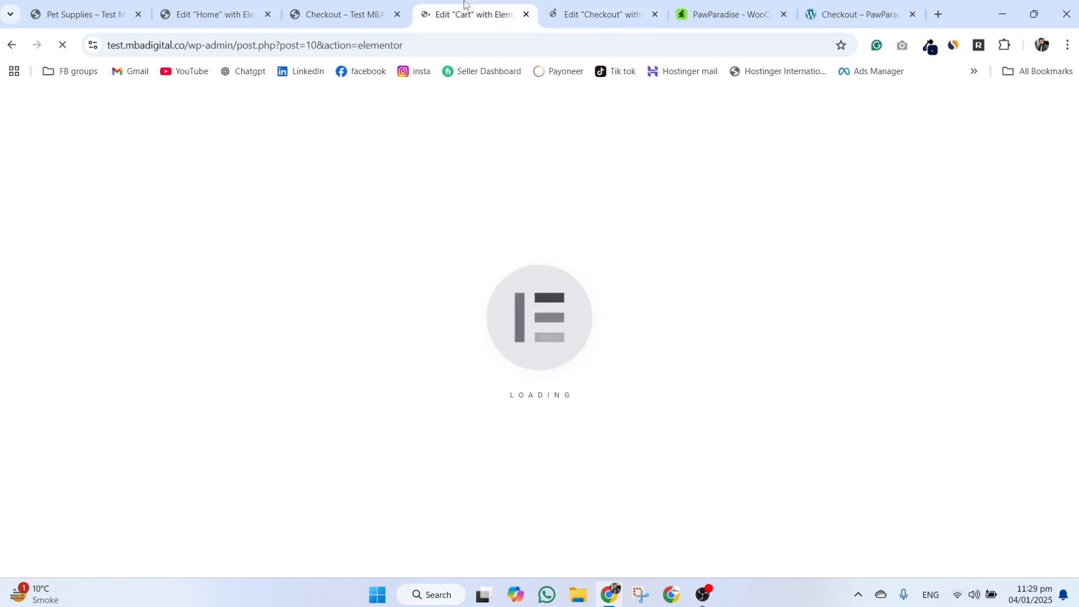
key(ctrl+Tab)
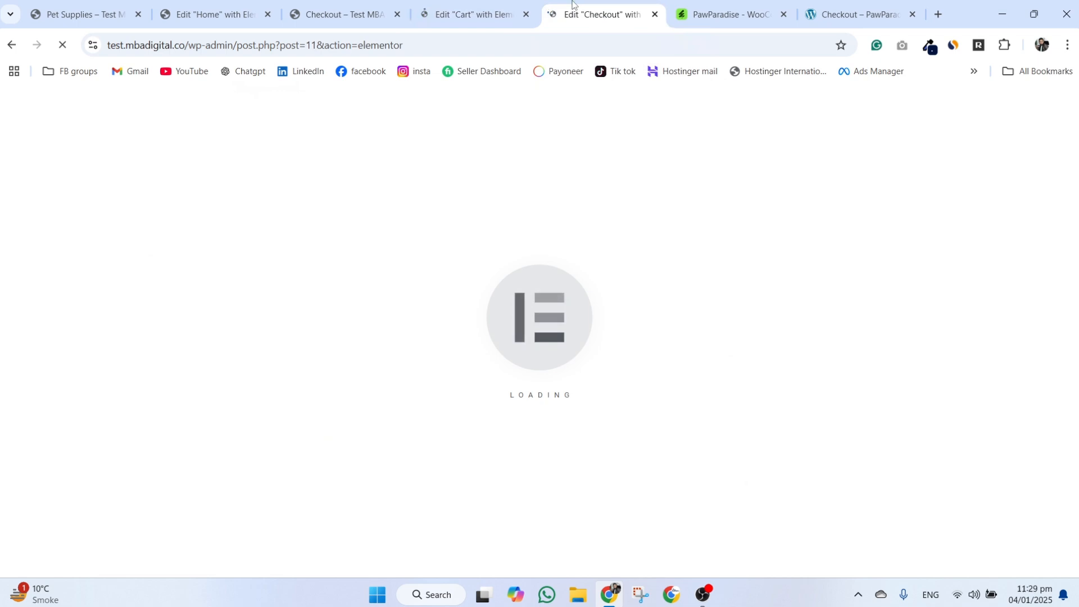
Open the My account page from the live site and launch it in Elementor.
click(476, 4)
click(372, 5)
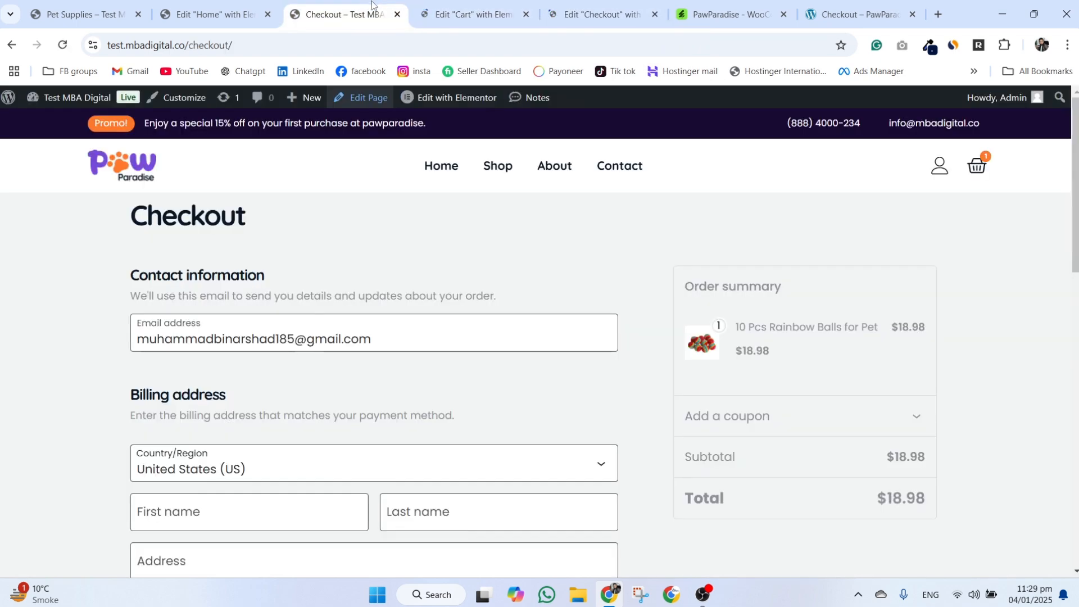
click(423, 14)
click(346, 6)
click(939, 167)
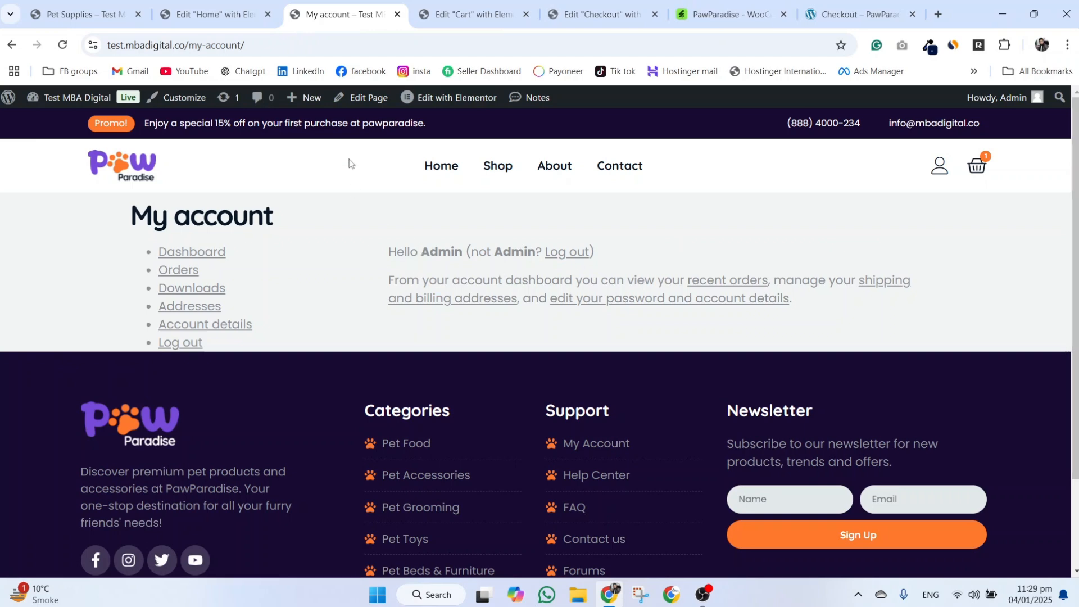
click(366, 109)
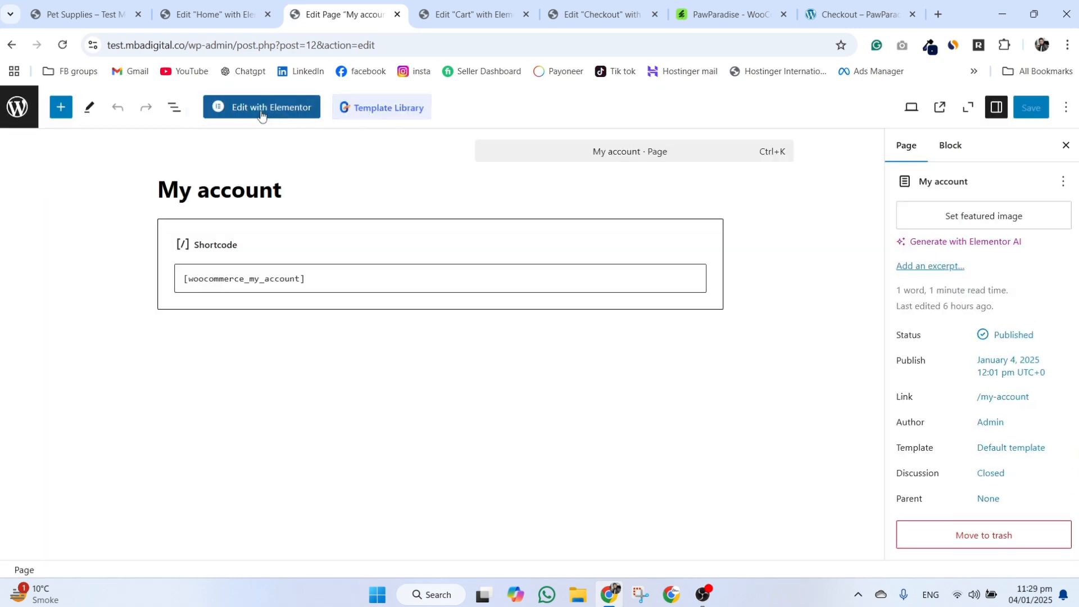
click(261, 113)
click(467, 14)
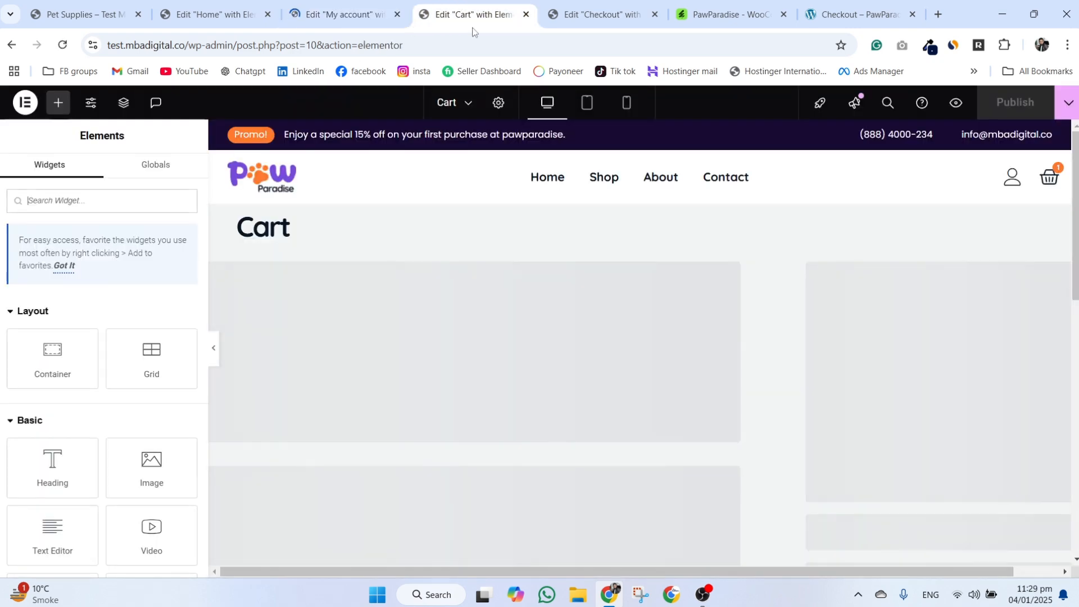
Insert the saved Pawparadise Cart template from My Templates, applying its page settings.
scroll(585, 309, down, 10)
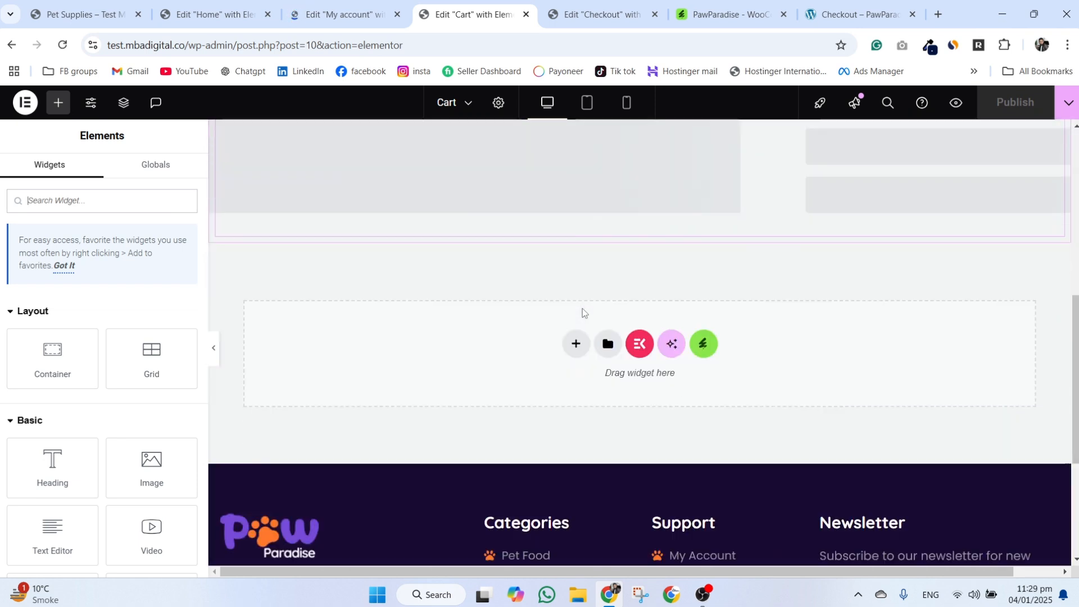
scroll(583, 309, up, 10)
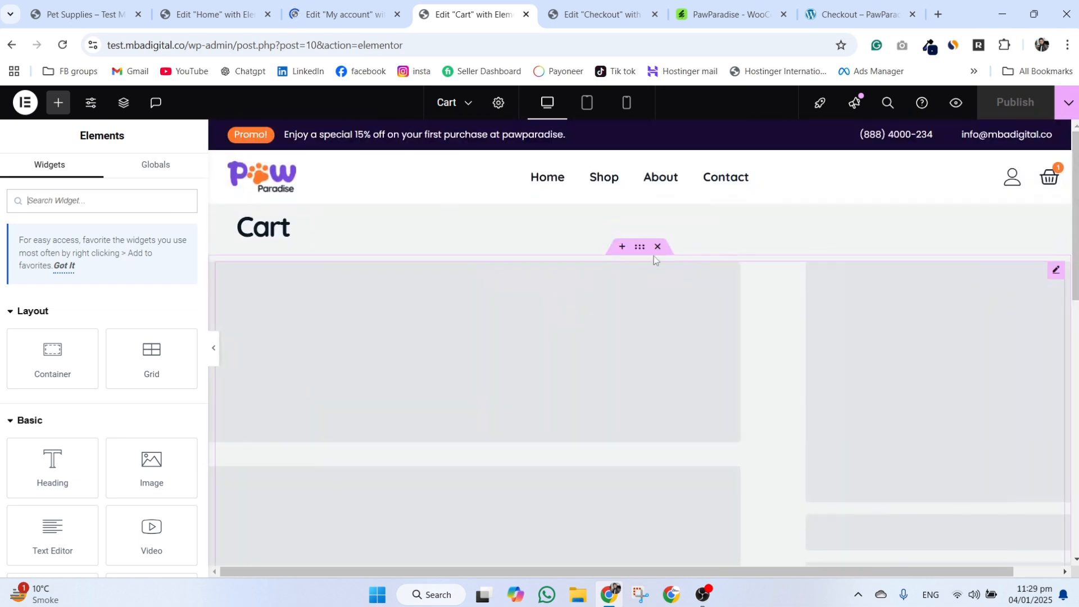
scroll(617, 282, down, 10)
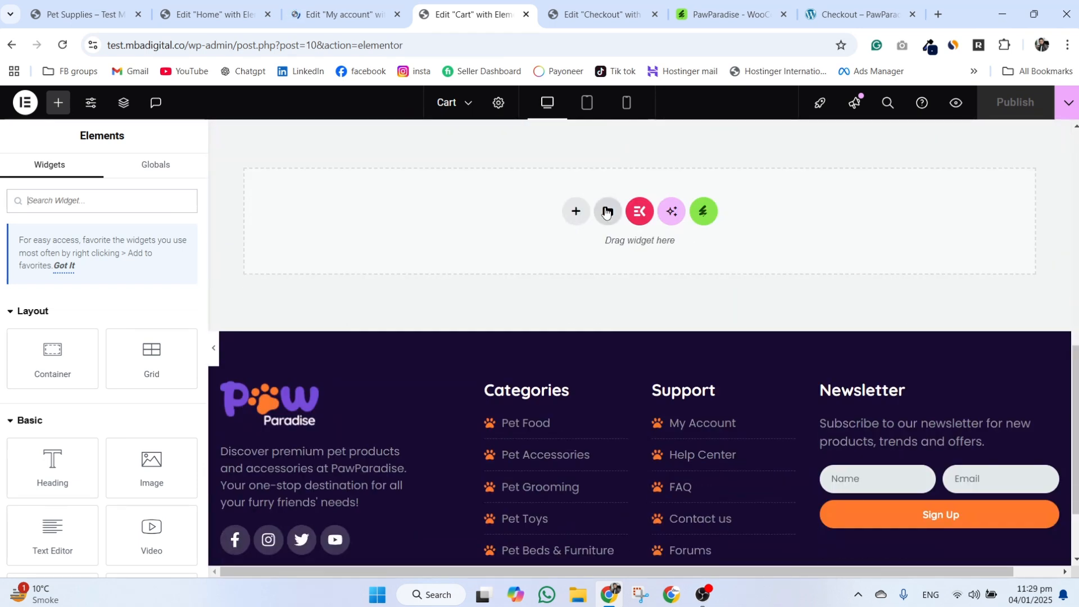
click(606, 211)
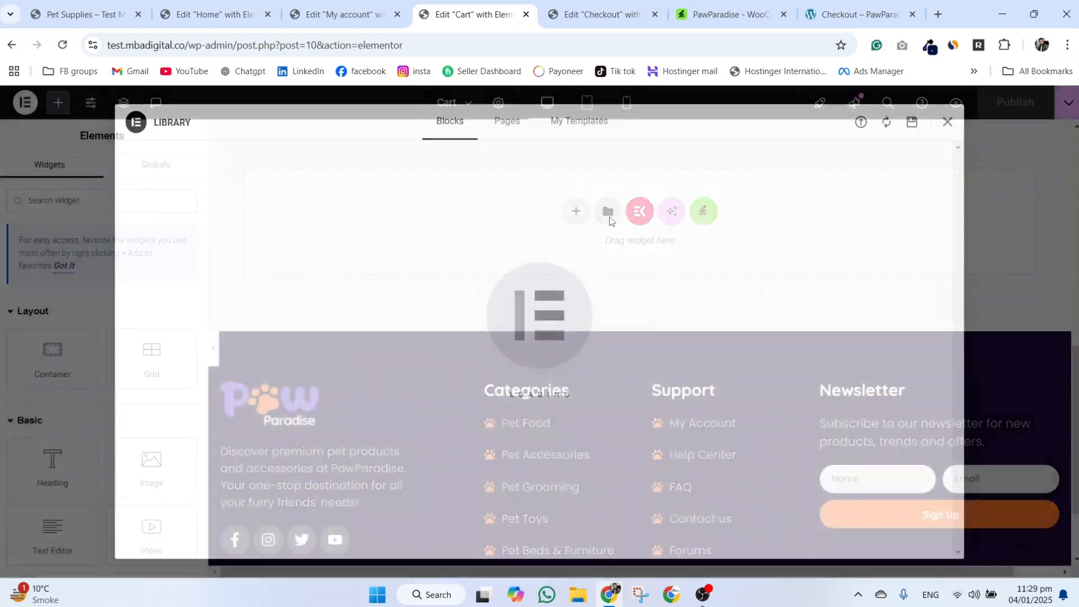
click(582, 125)
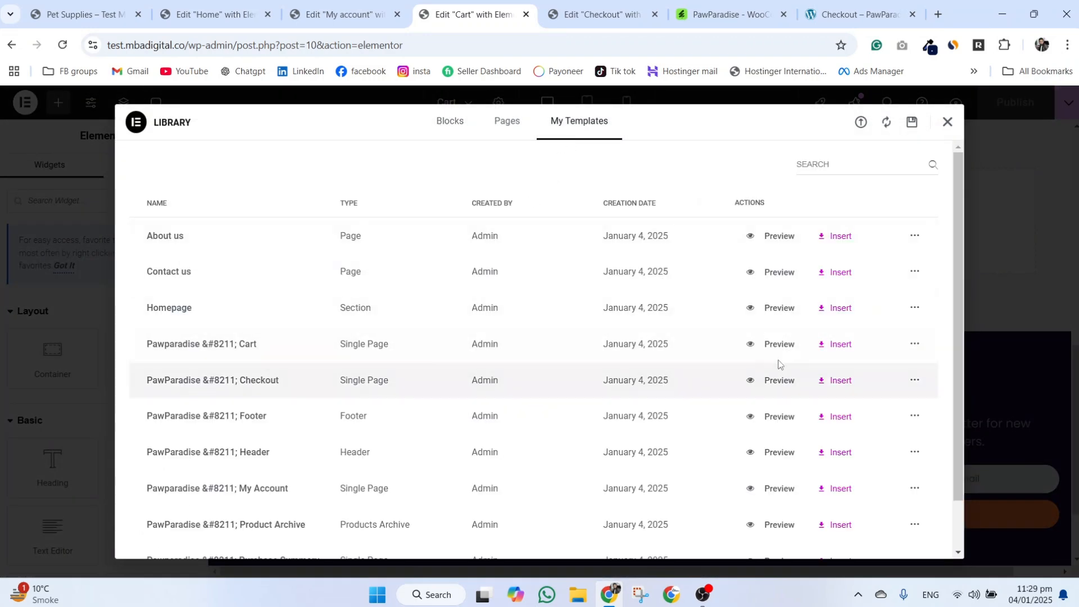
click(833, 344)
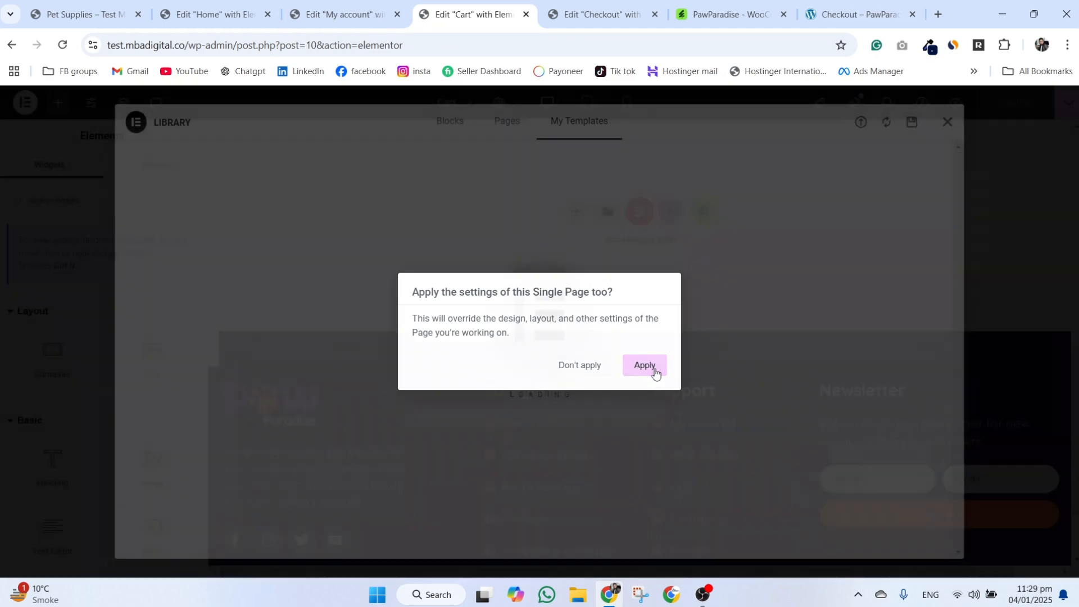
click(644, 366)
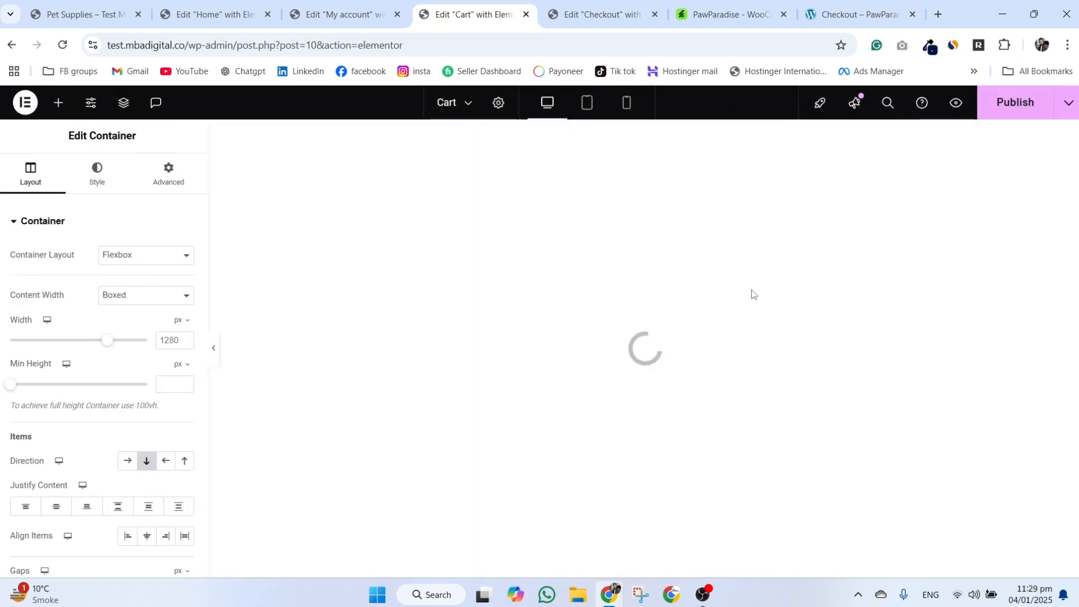
Insert the saved Pawparadise Checkout template into the Checkout page with its settings.
click(576, 4)
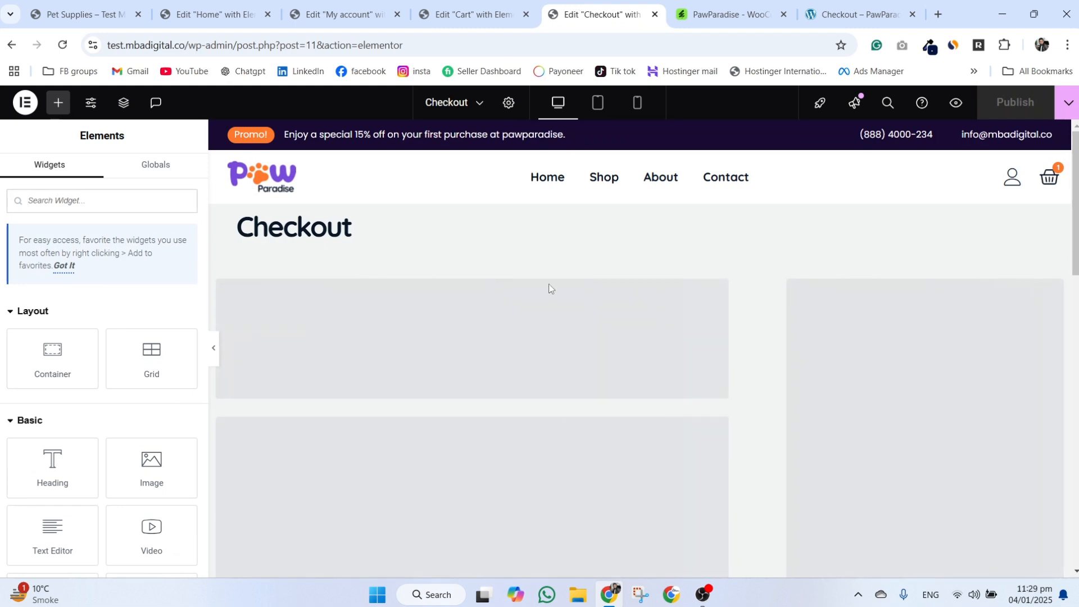
scroll(534, 339, down, 5)
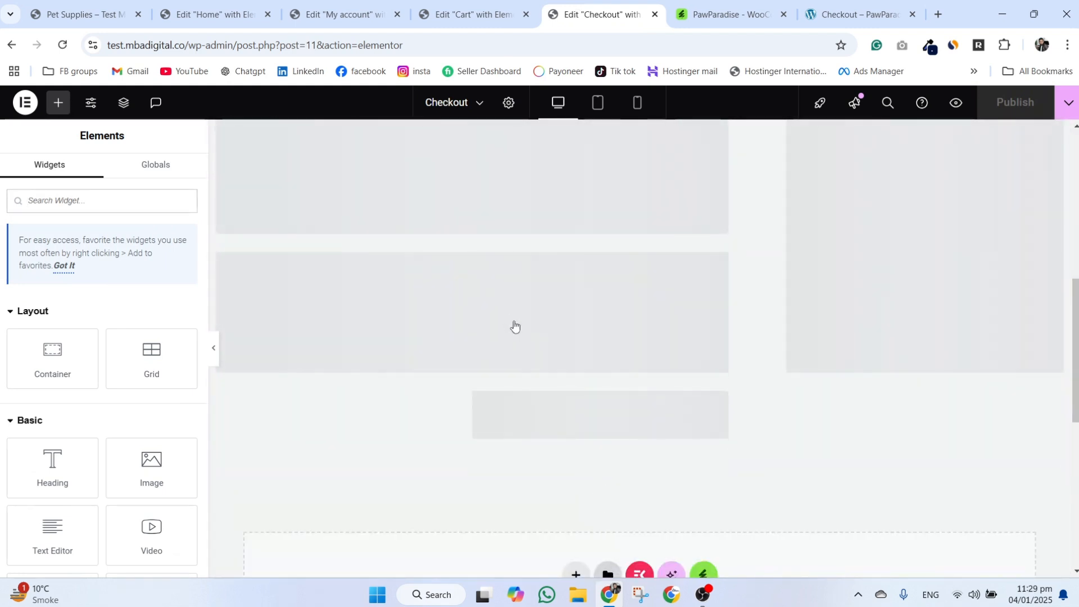
scroll(550, 337, down, 3)
click(606, 384)
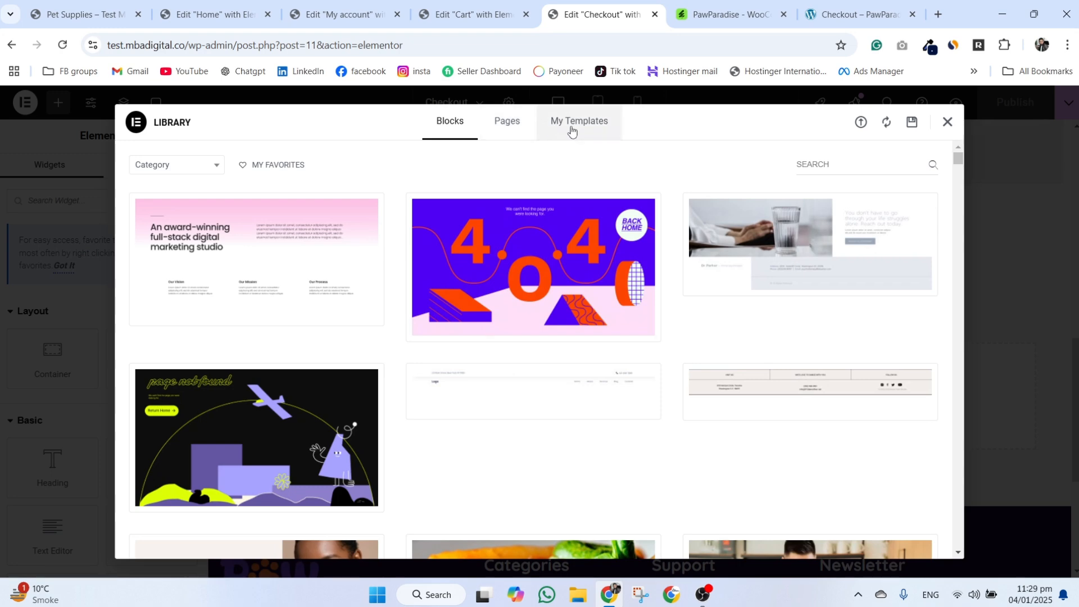
click(572, 130)
scroll(569, 368, down, 1)
scroll(195, 385, up, 1)
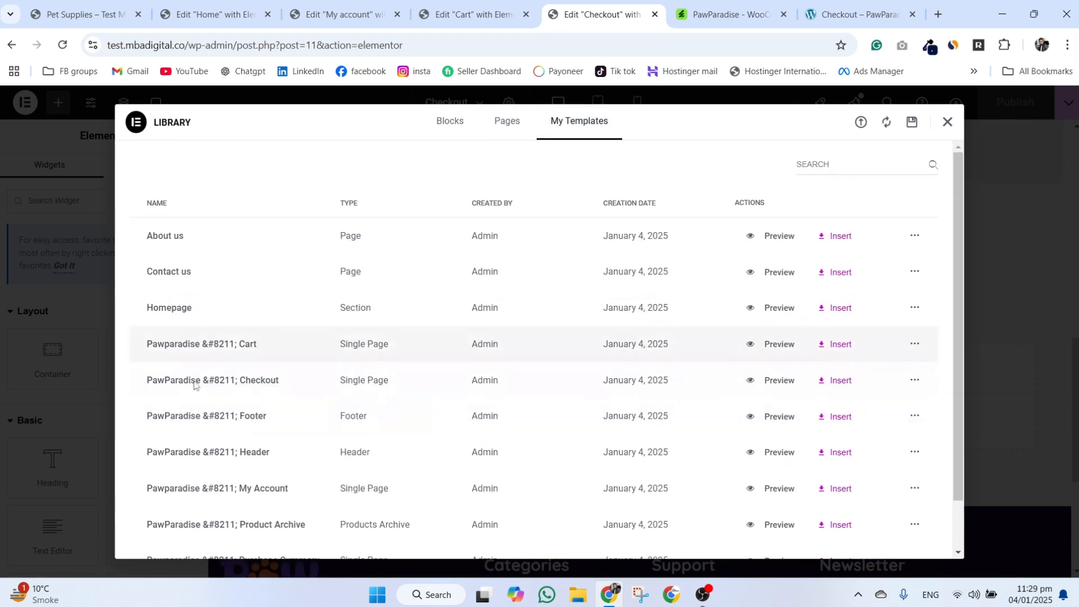
click(835, 380)
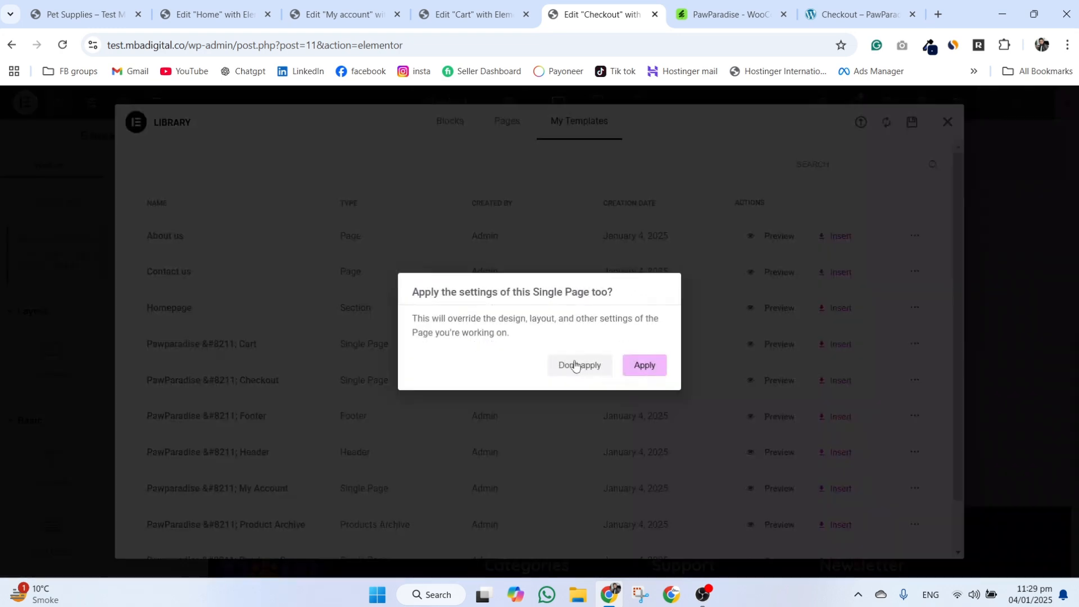
click(641, 365)
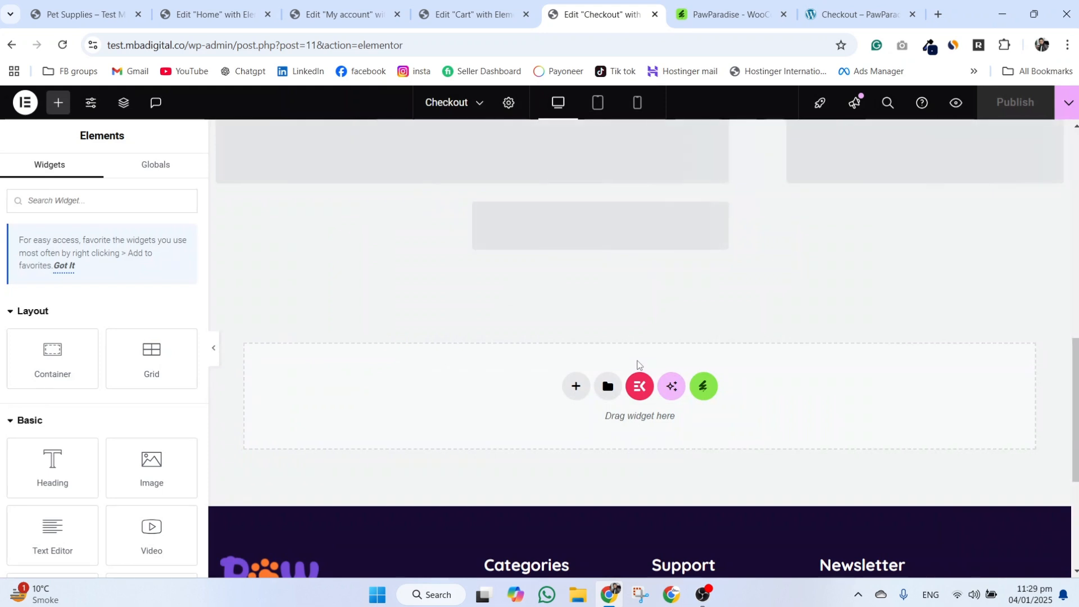
Review the rebuilt Cart page and publish it.
click(444, 11)
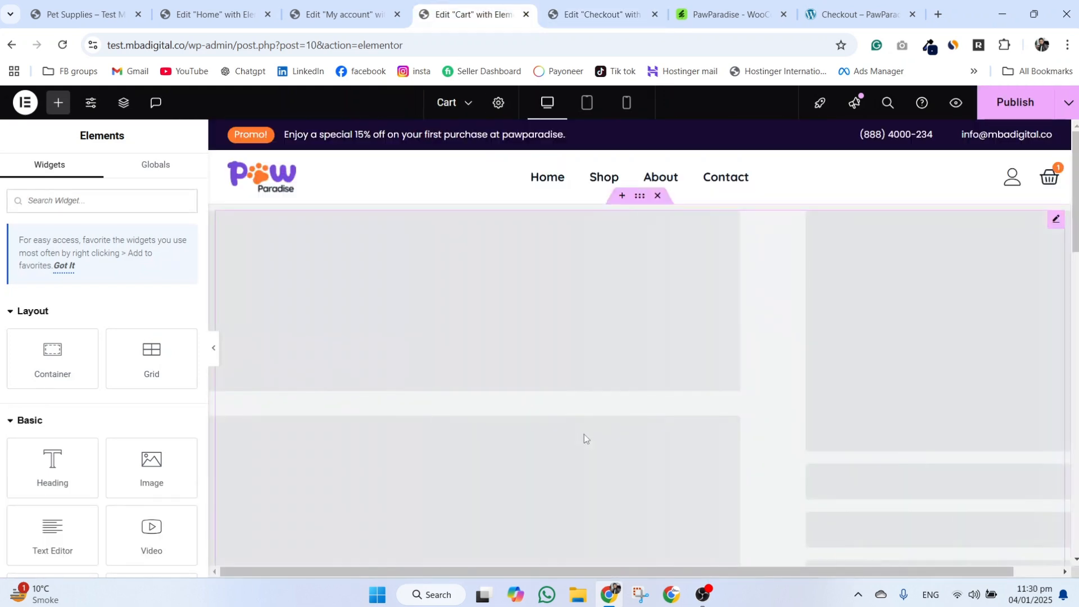
scroll(585, 435, up, 6)
scroll(640, 411, down, 3)
scroll(640, 415, down, 3)
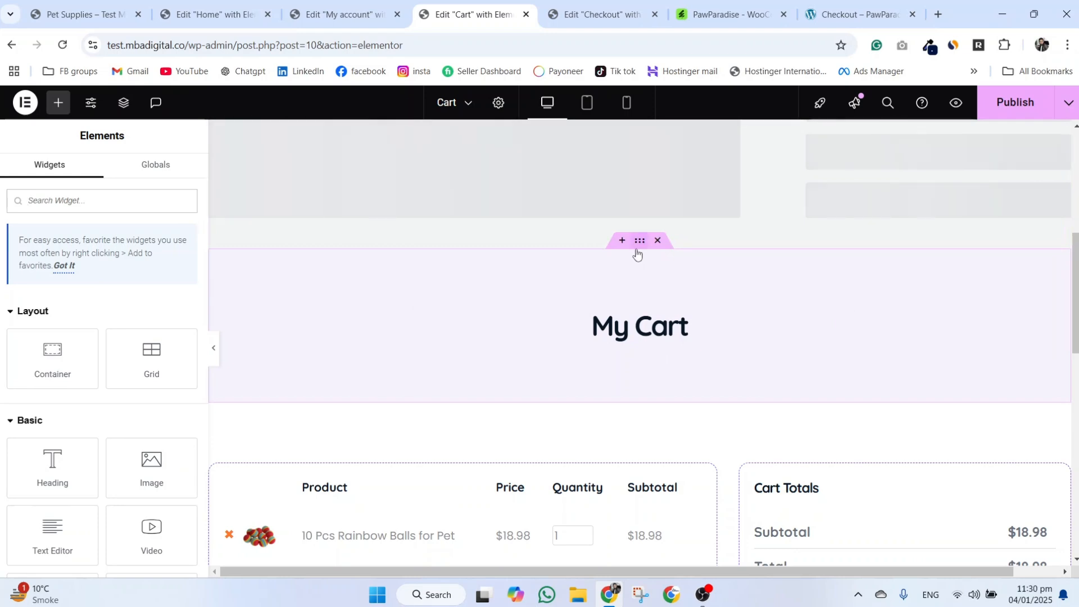
scroll(579, 233, up, 6)
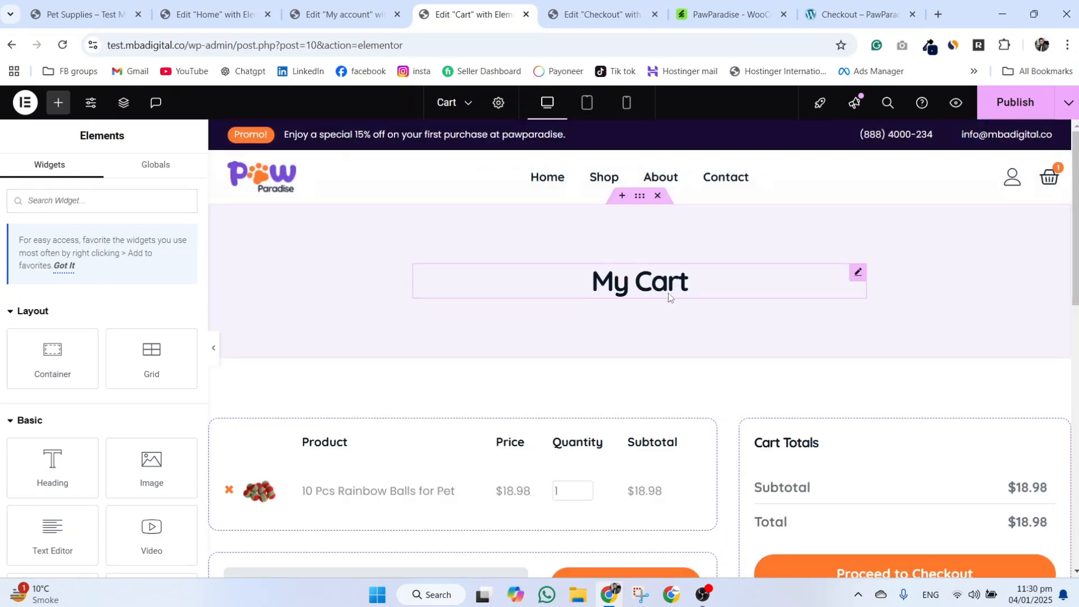
scroll(723, 473, down, 5)
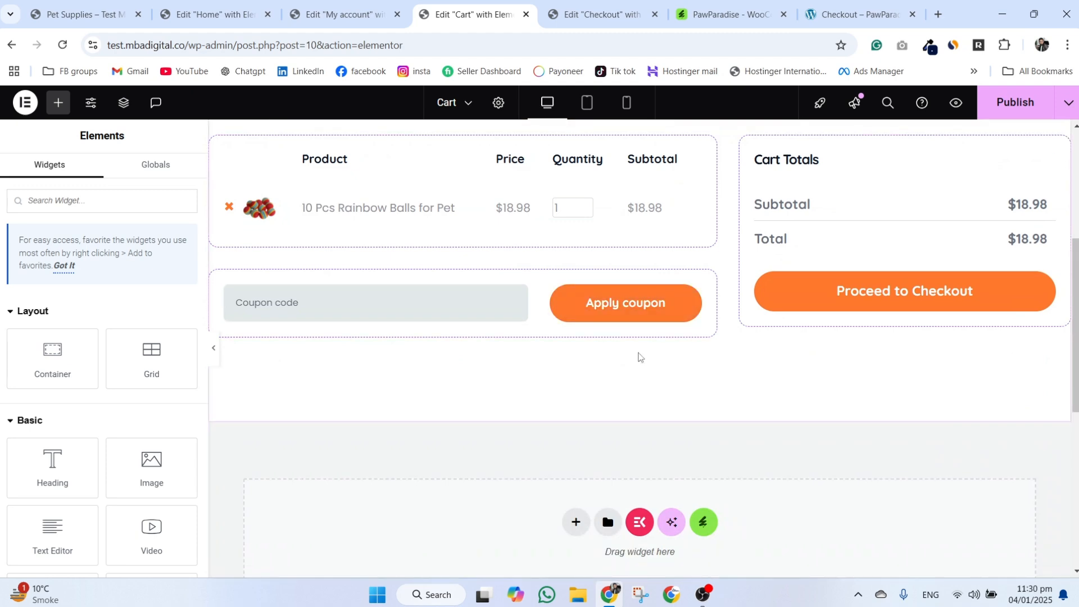
scroll(638, 356, up, 5)
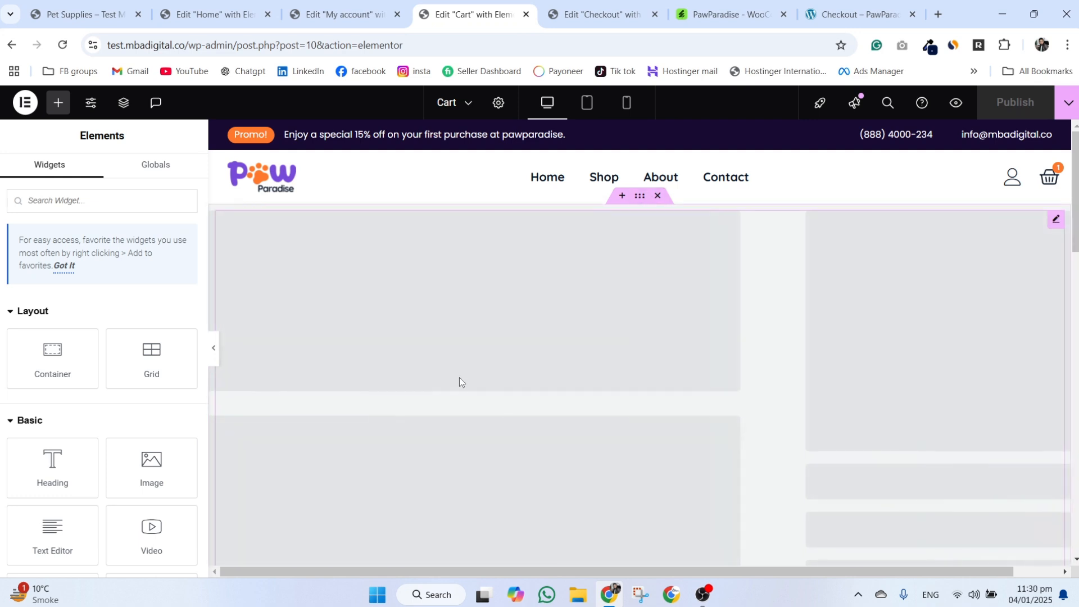
scroll(460, 376, down, 5)
scroll(460, 376, up, 5)
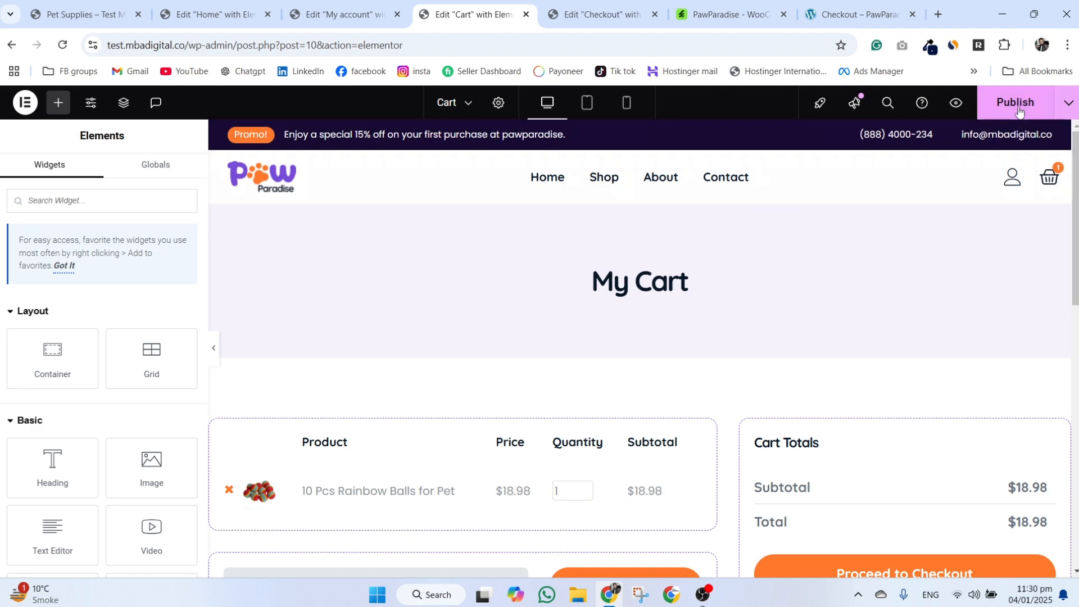
click(1020, 112)
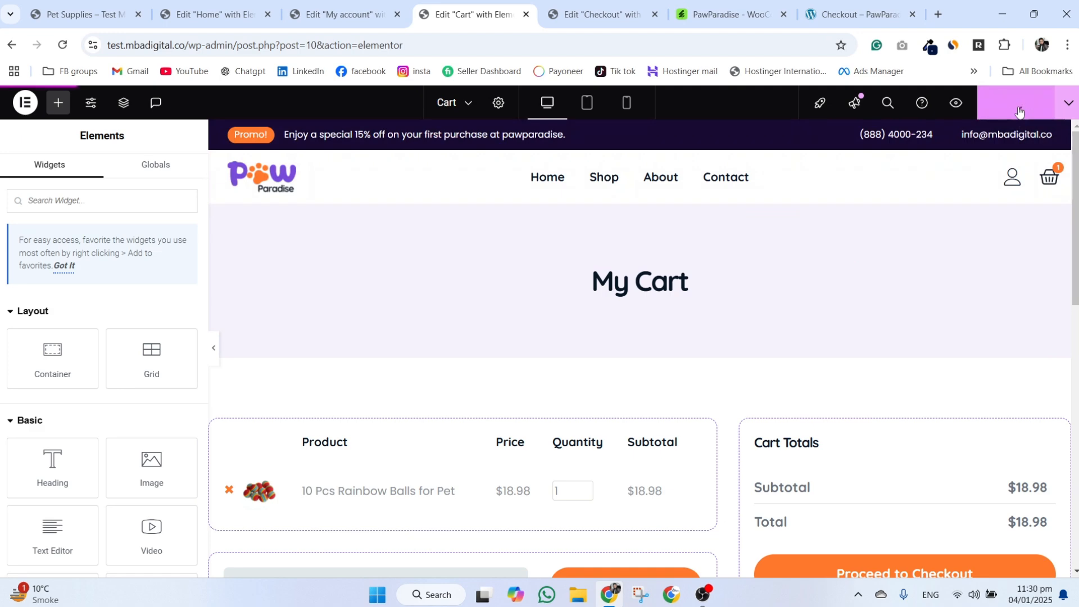
Delete the Checkout page's old placeholder section and publish the Checkout page.
click(583, 12)
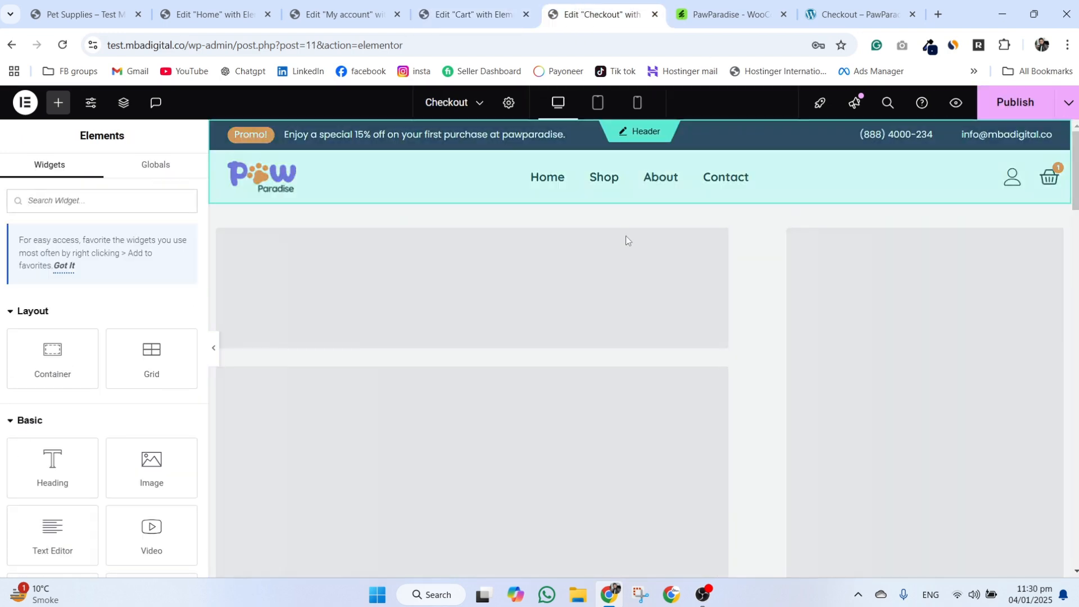
scroll(645, 275, down, 5)
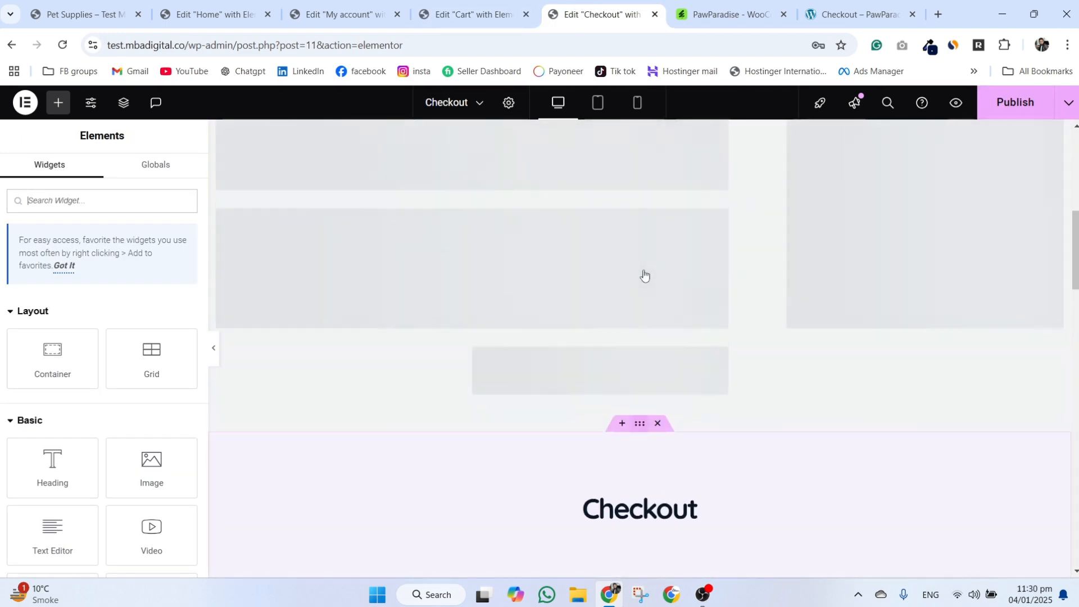
scroll(644, 275, up, 5)
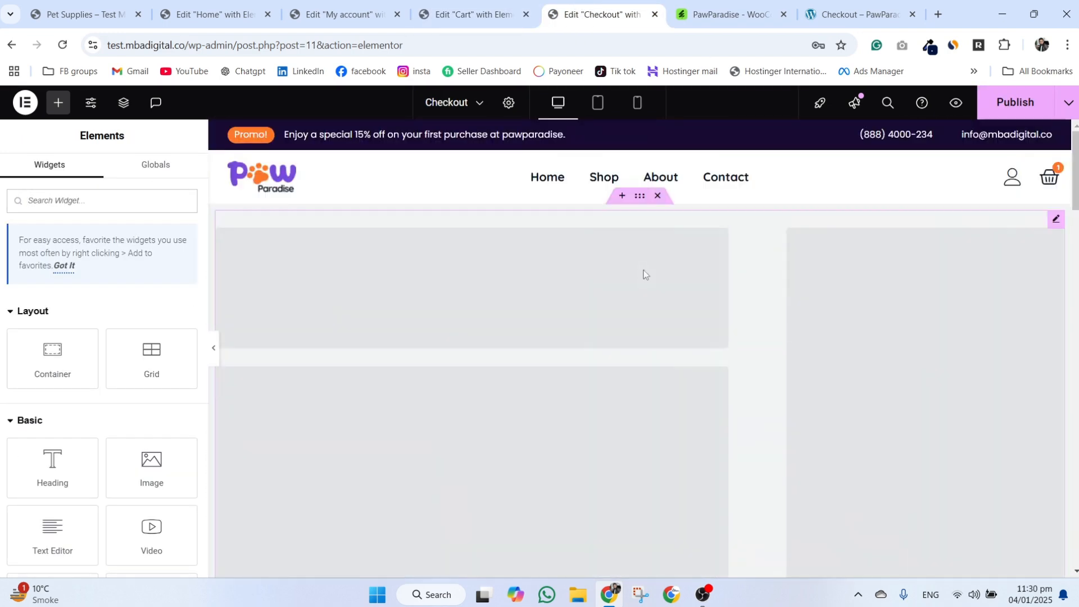
click(658, 196)
click(1015, 103)
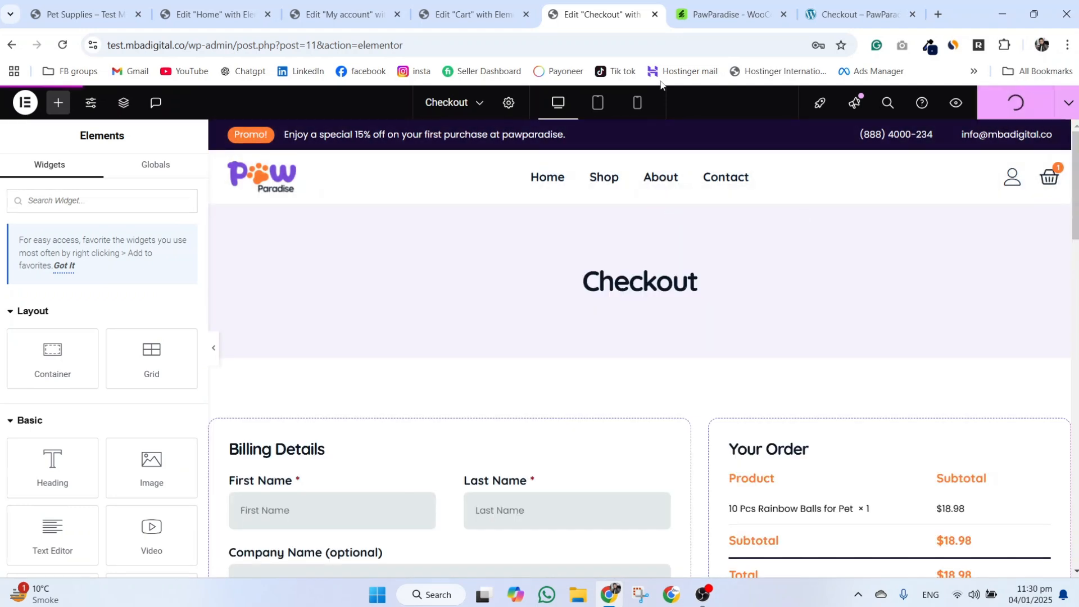
click(337, 14)
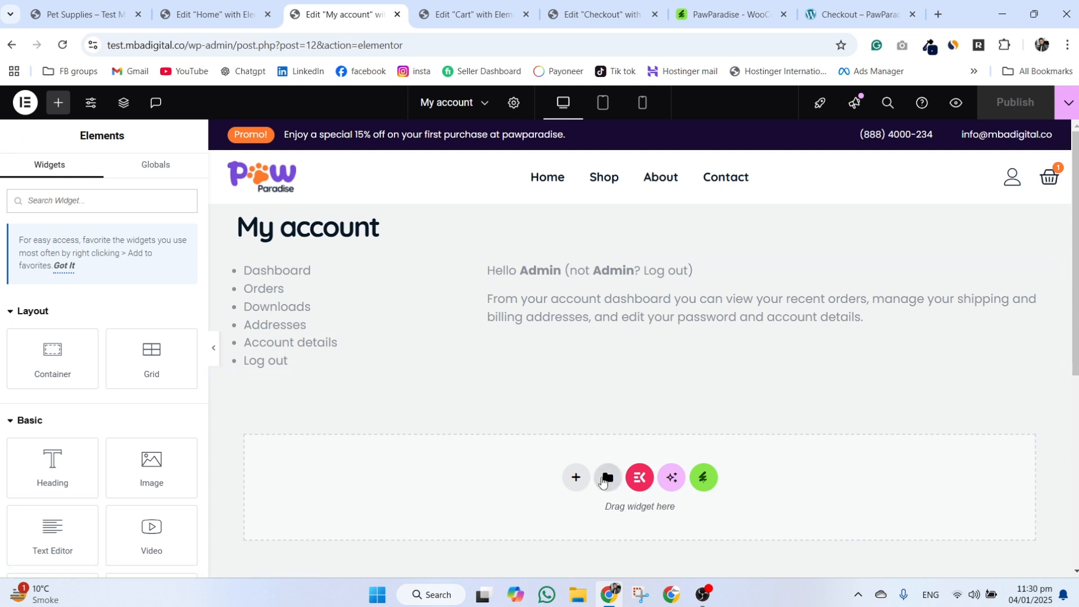
Insert the saved PawParadise My Account template, applying its page settings.
click(606, 478)
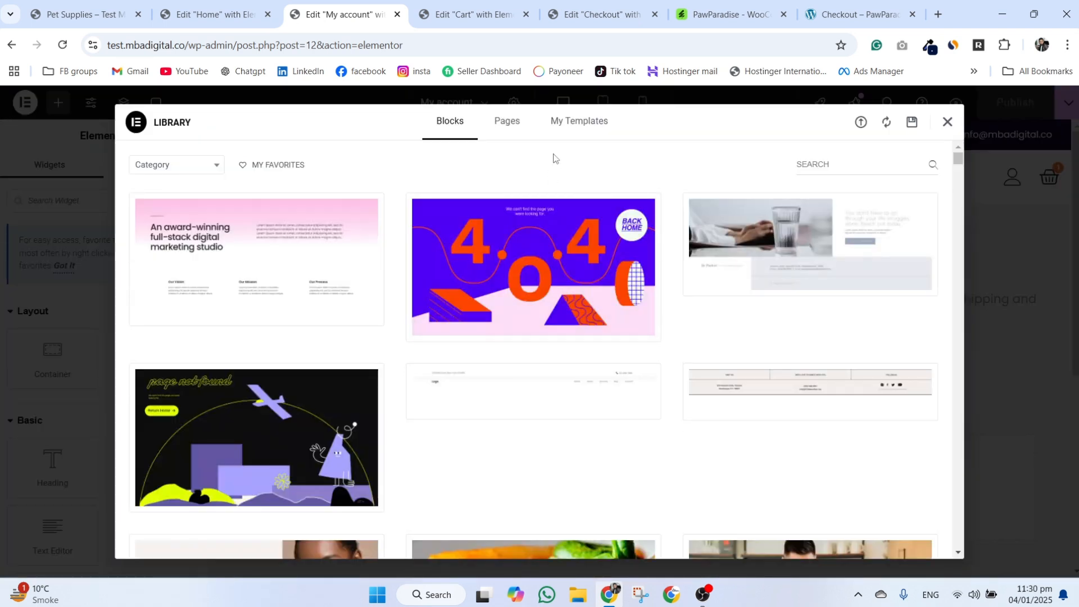
click(579, 132)
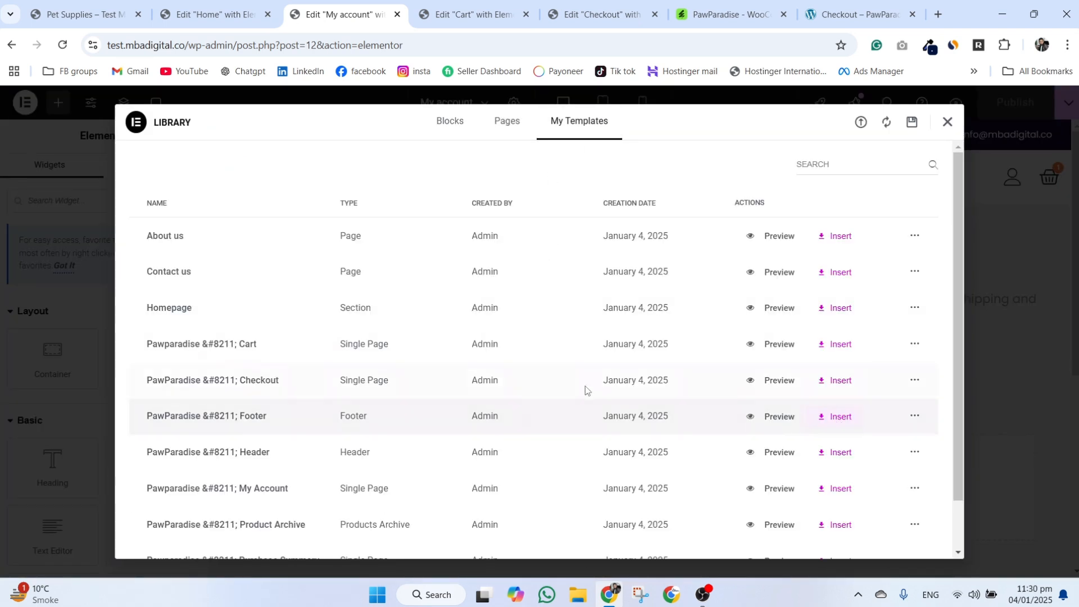
scroll(298, 474, down, 2)
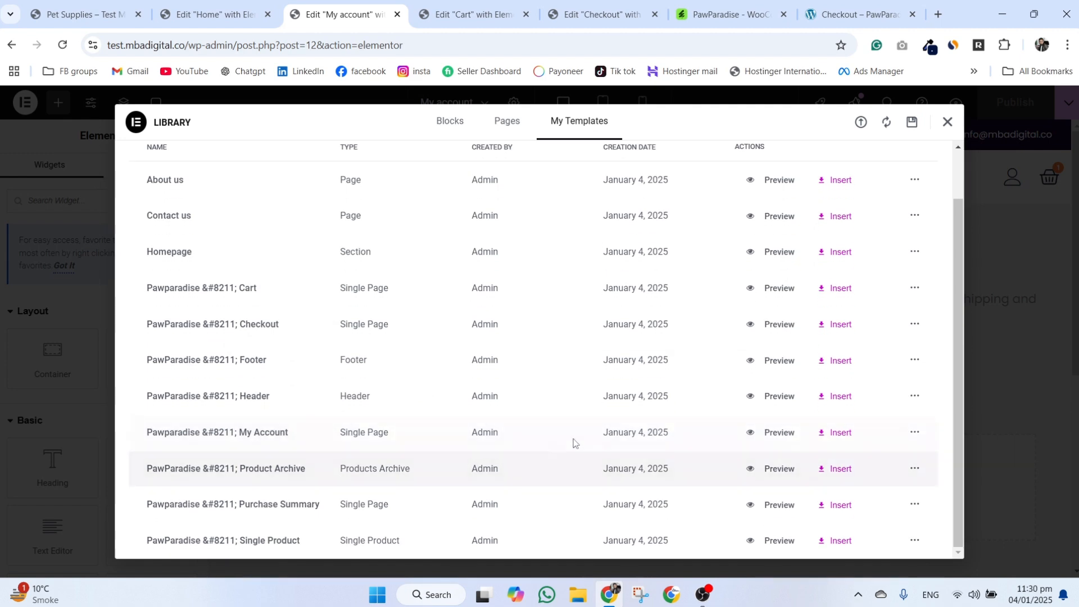
click(841, 433)
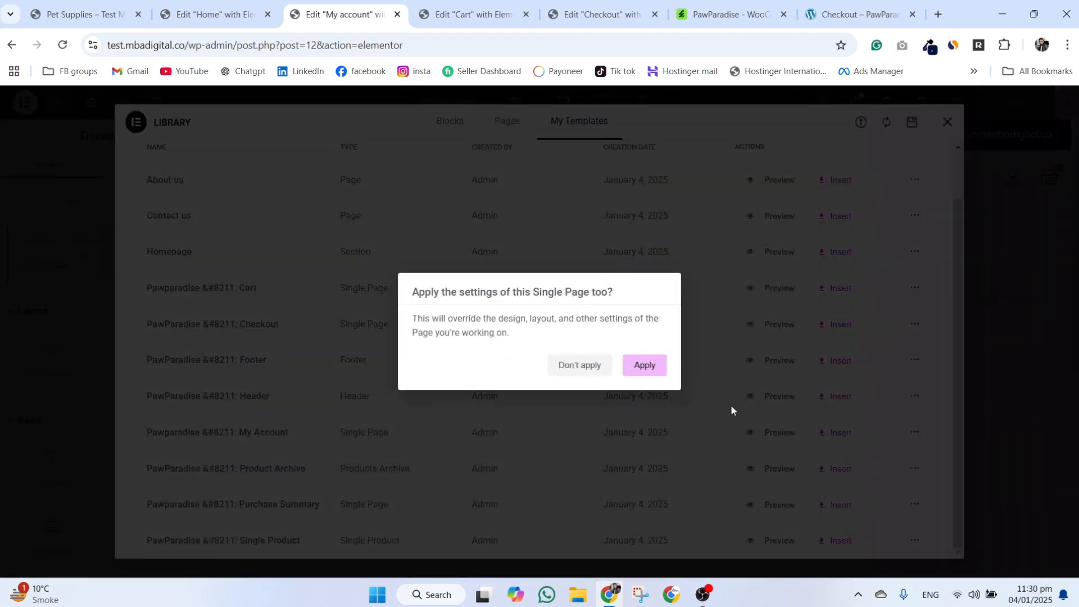
click(657, 367)
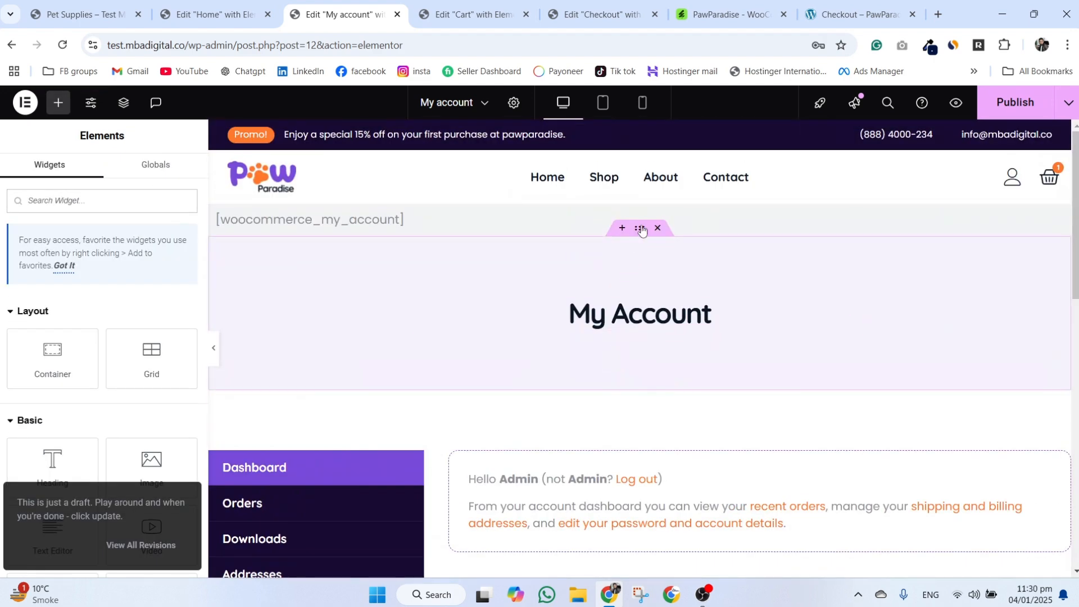
Delete the leftover [woocommerce_my_account] shortcode section and publish the page.
click(658, 196)
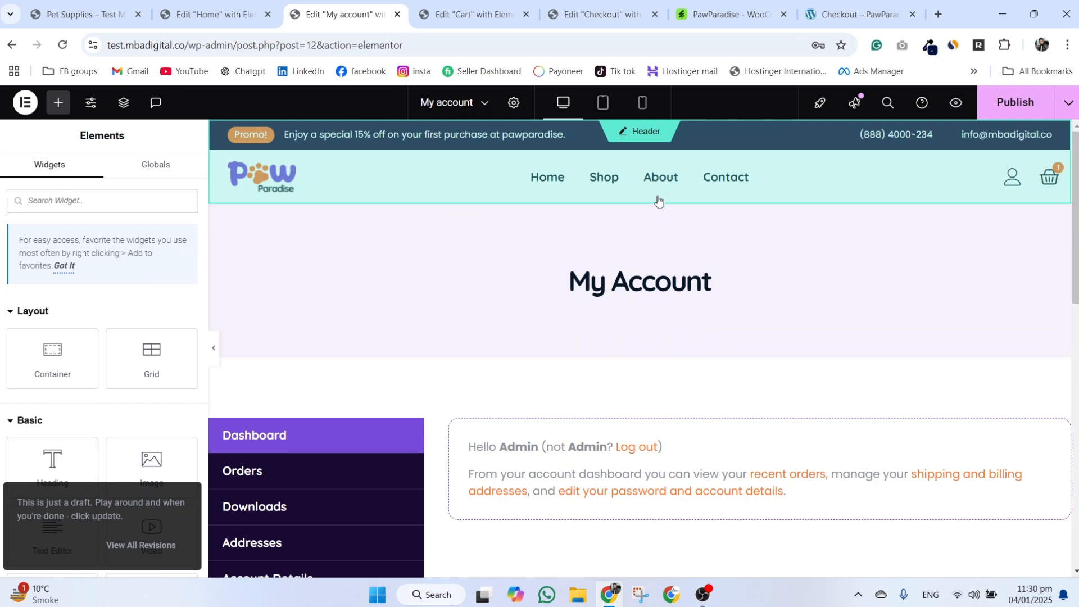
click(1017, 102)
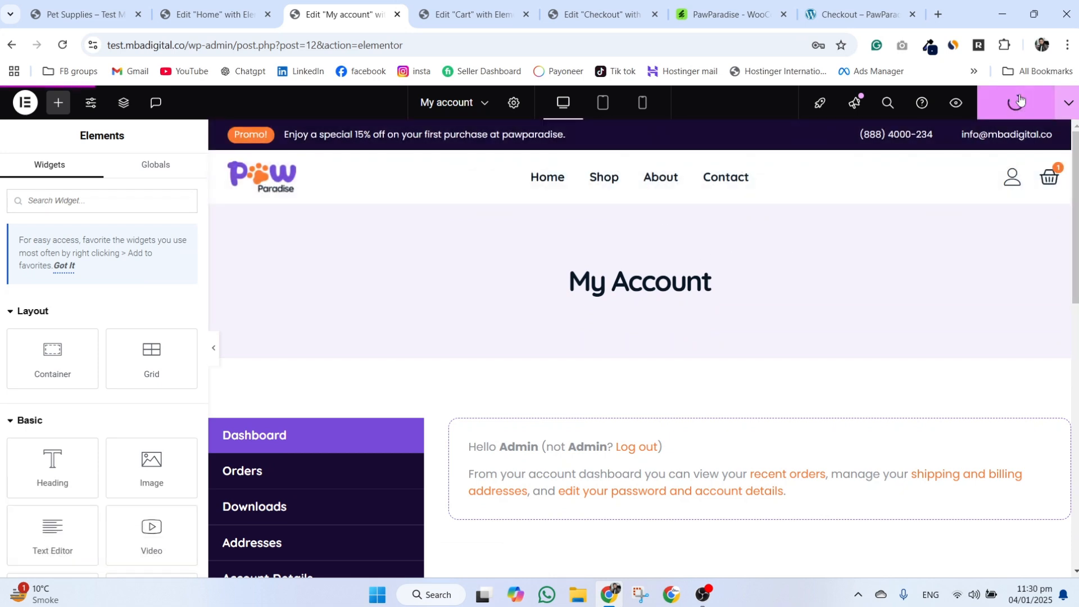
click(398, 14)
Close the Cart and Checkout editor tabs and open the live cart page from the mini cart.
click(397, 14)
click(397, 14)
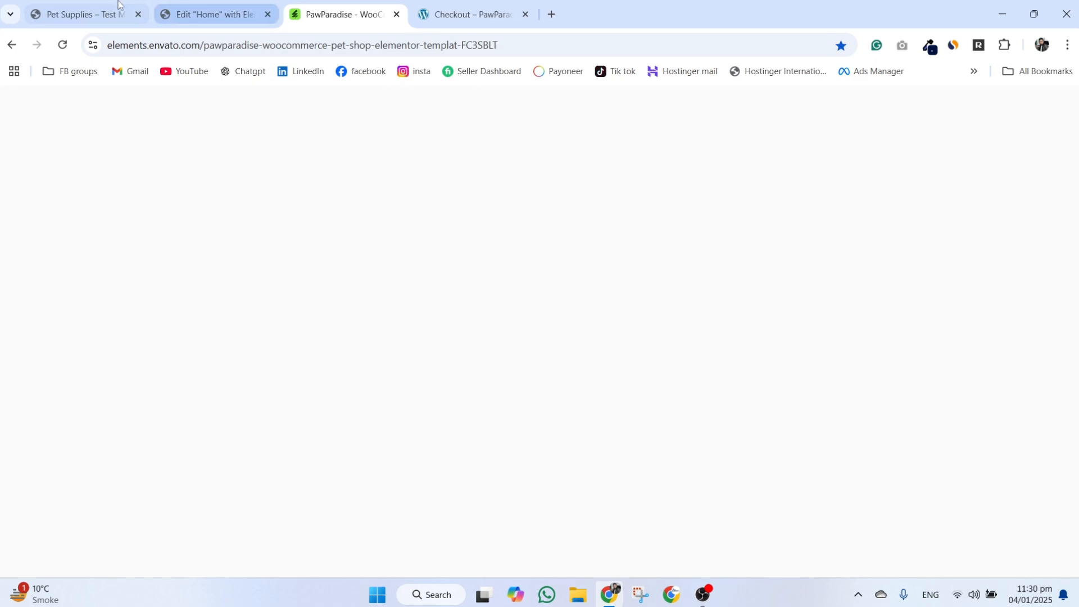
click(84, 23)
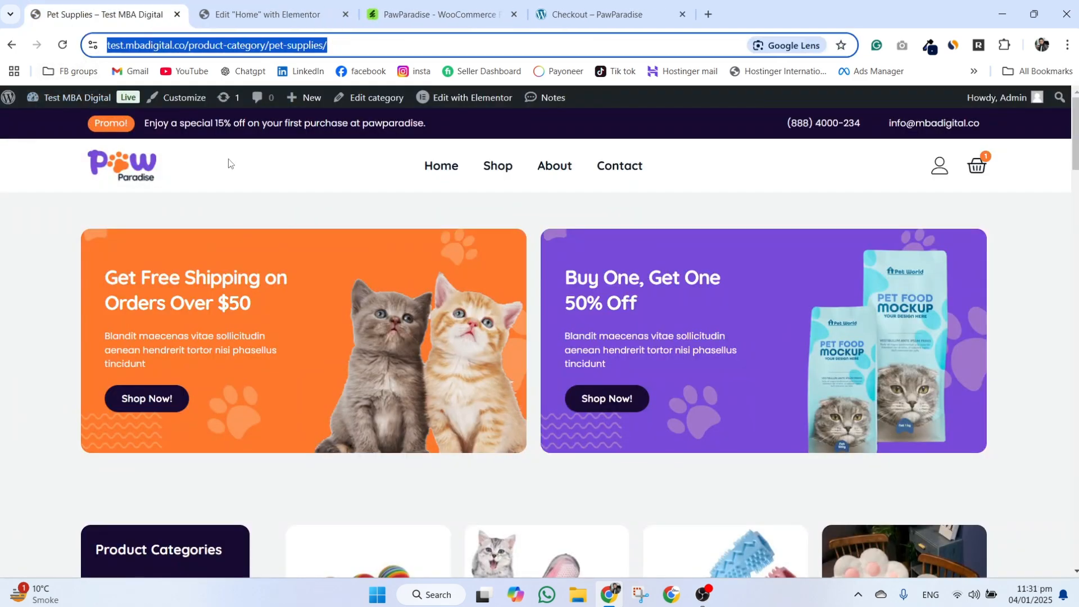
click(981, 164)
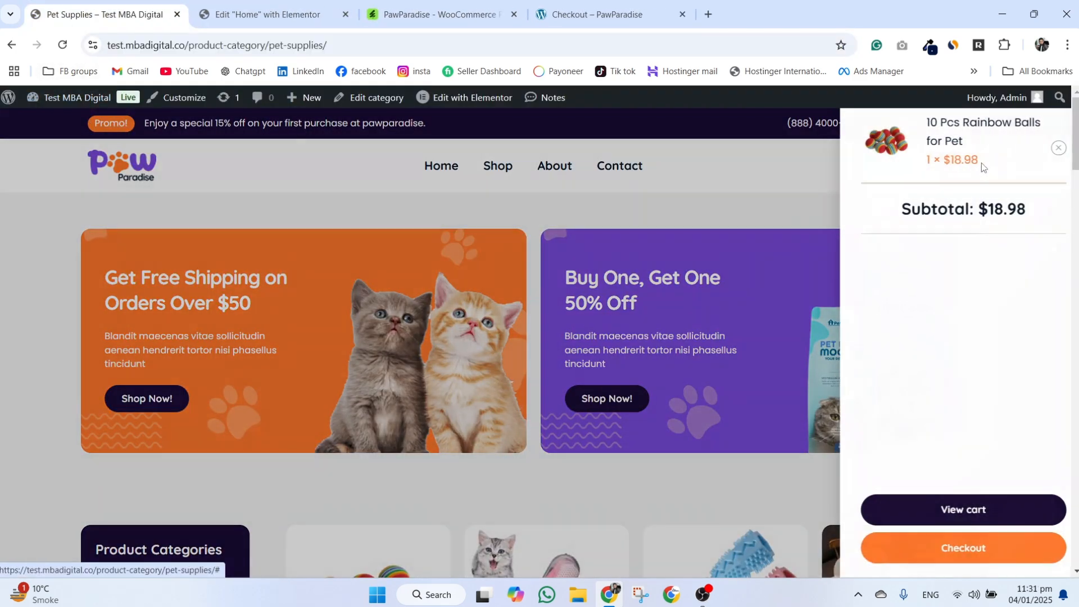
click(944, 513)
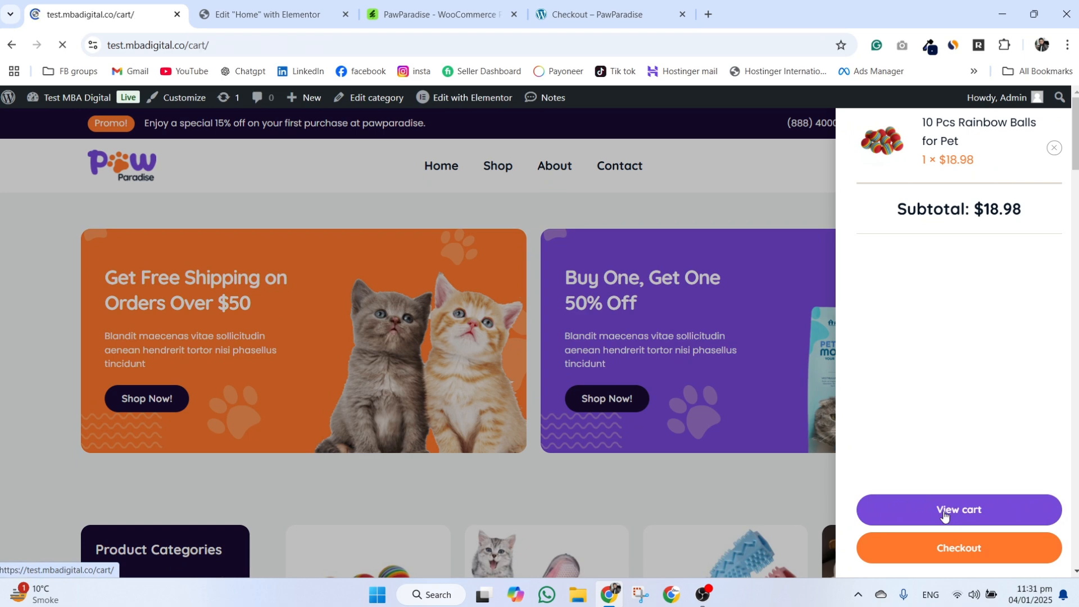
Proceed to the live Checkout page, then check the My Account page.
scroll(703, 297, down, 3)
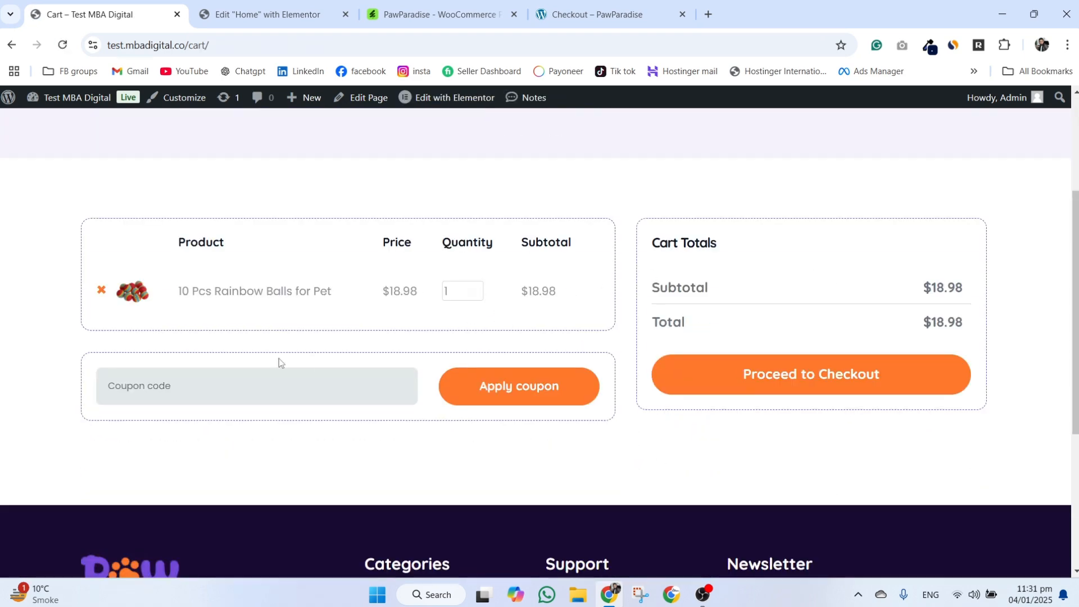
click(899, 375)
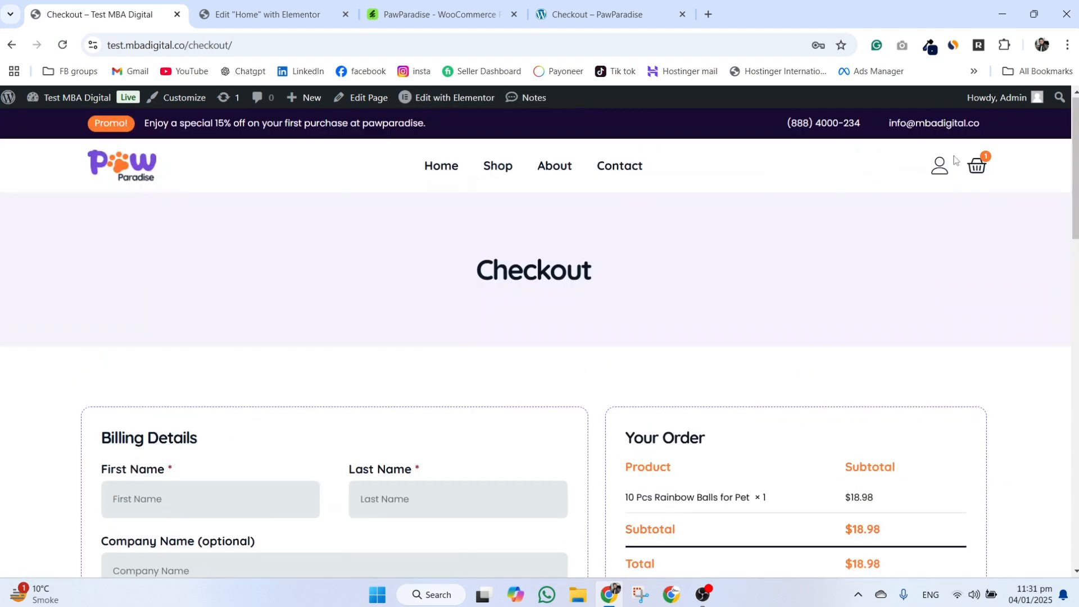
click(933, 174)
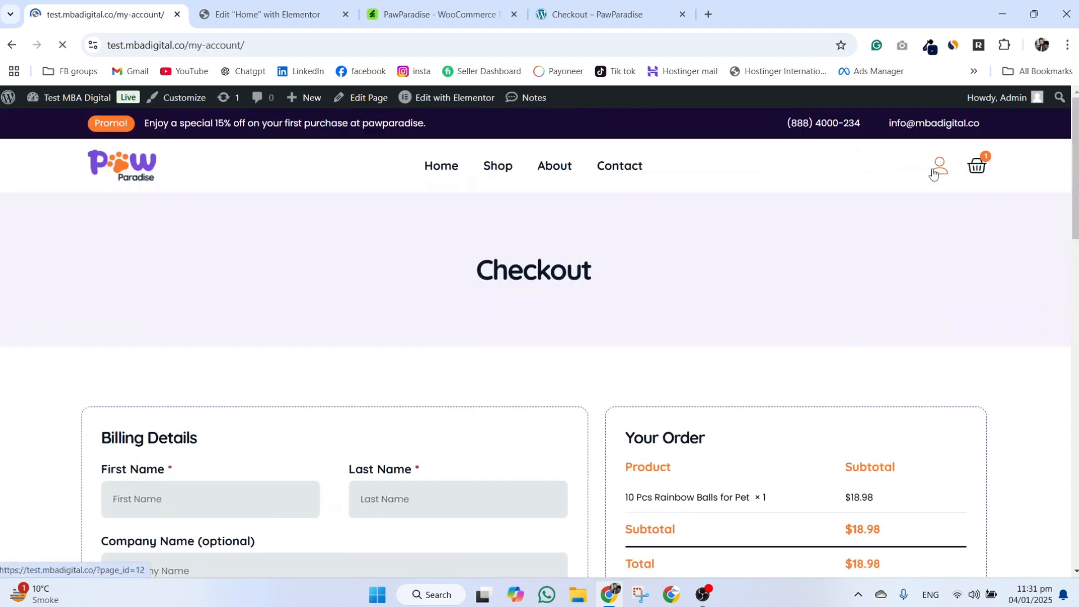
scroll(523, 382, down, 2)
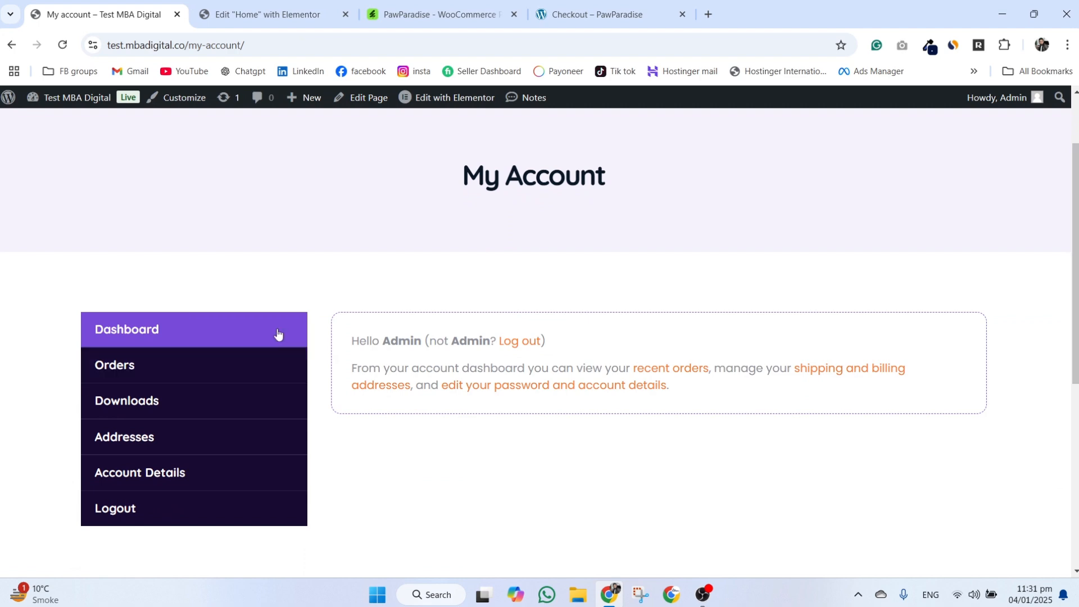
scroll(280, 335, up, 2)
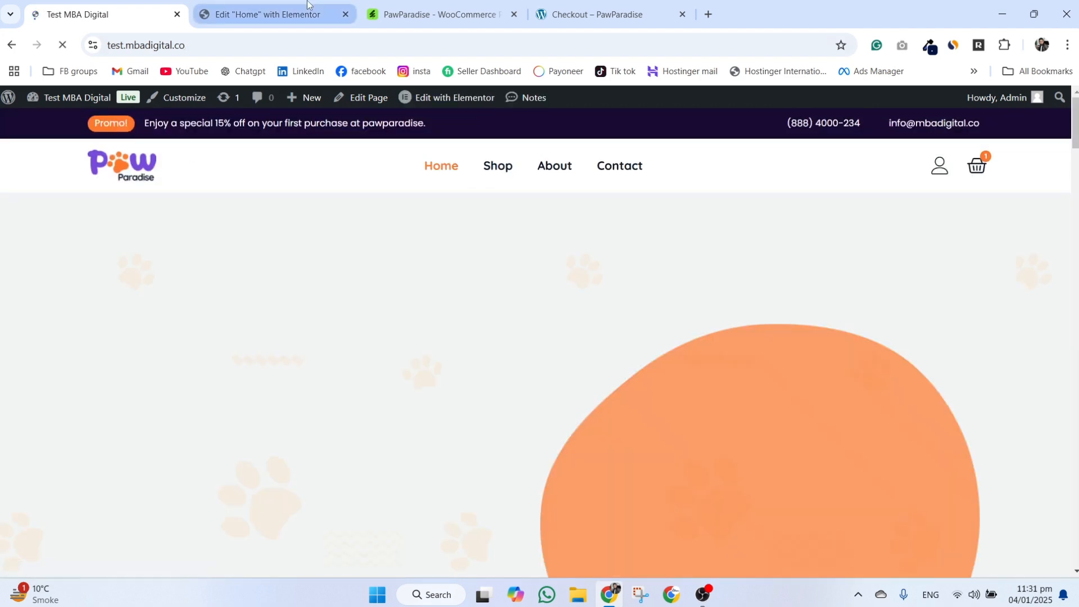
Compare the homepage editor and template kit page with the live homepage.
click(307, 5)
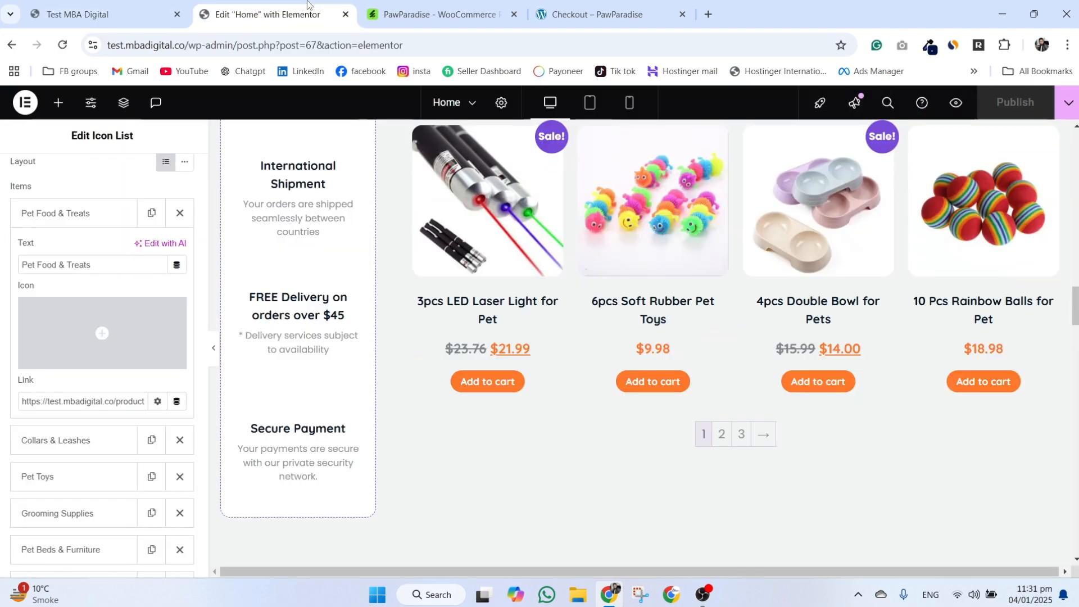
click(391, 4)
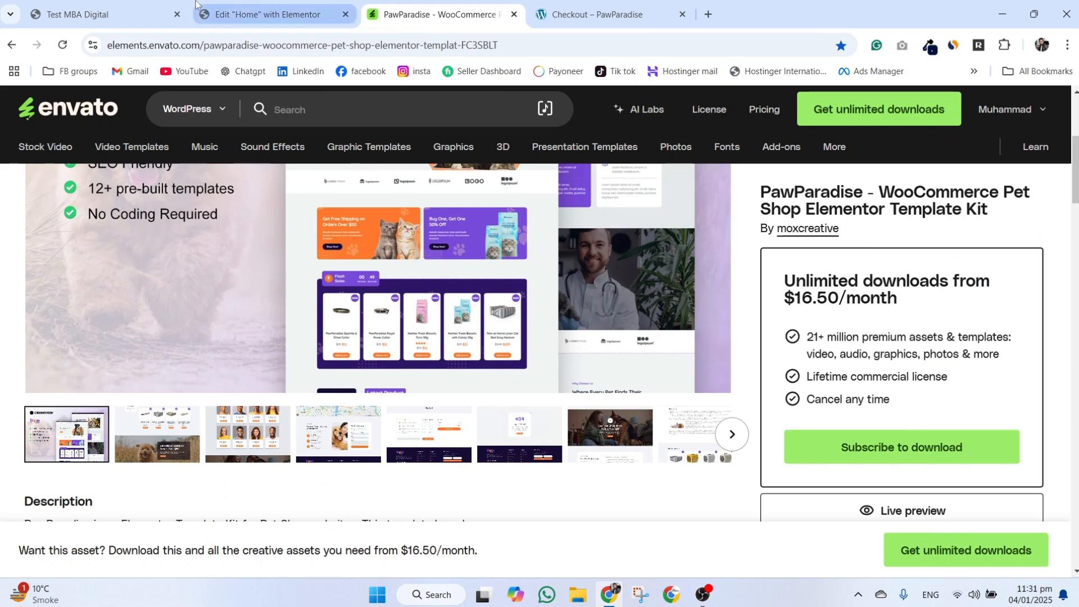
click(101, 15)
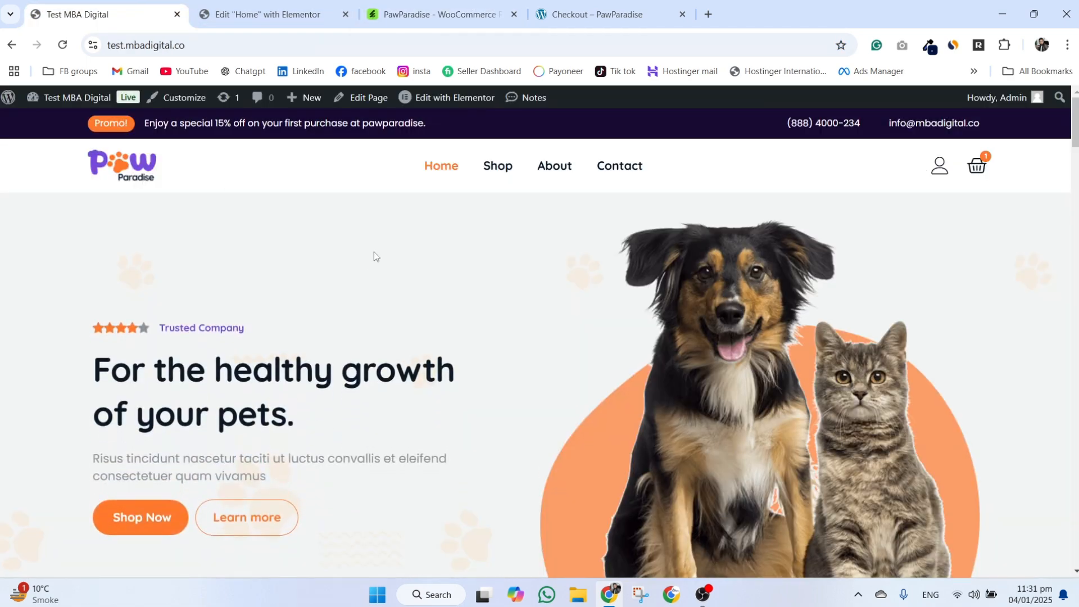
scroll(382, 211, down, 15)
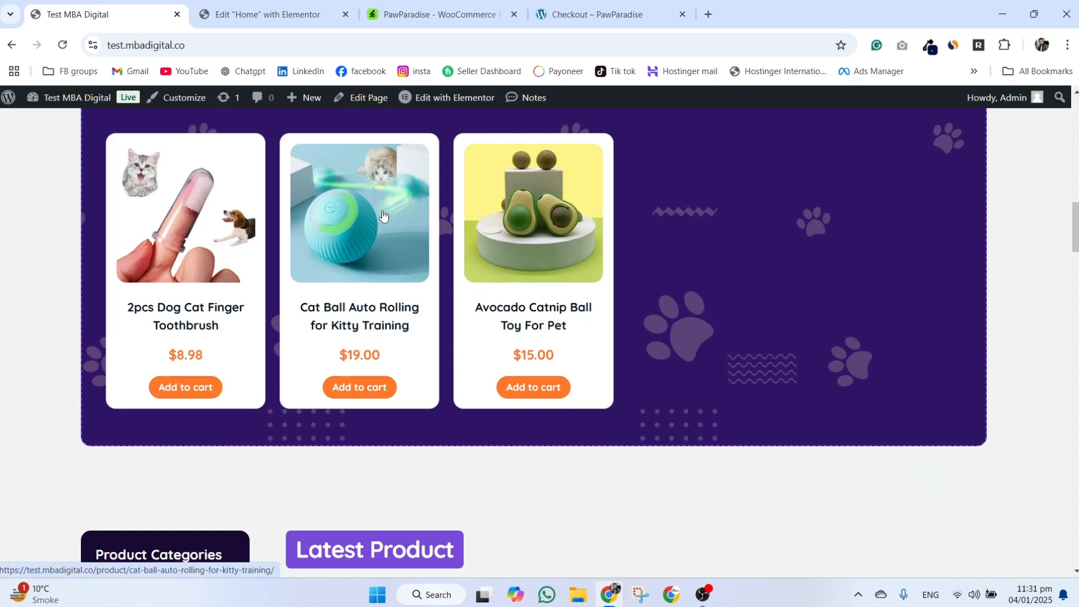
scroll(595, 250, down, 5)
scroll(849, 381, down, 7)
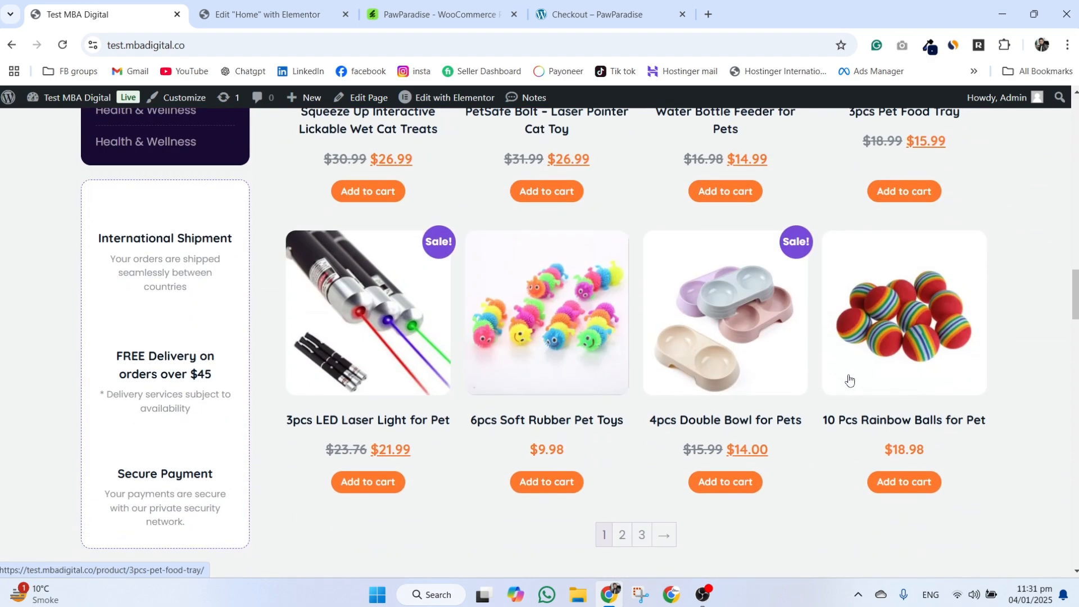
scroll(849, 380, down, 10)
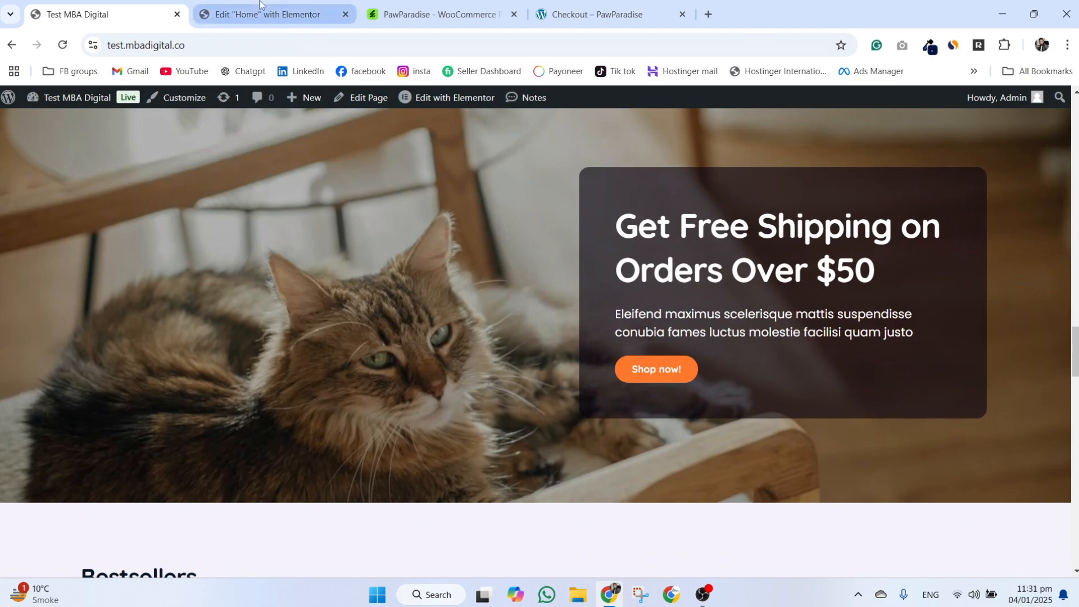
scroll(551, 354, down, 7)
Delete the cat 'Get Free Shipping on Orders Over $50' banner section from the homepage.
key(ctrl+Tab)
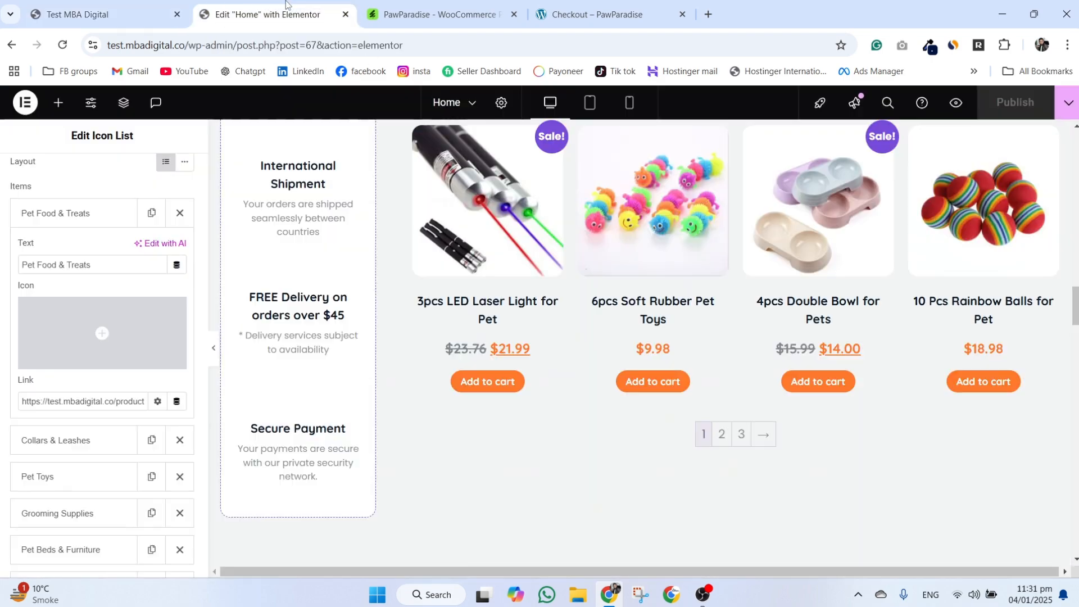
scroll(497, 438, down, 10)
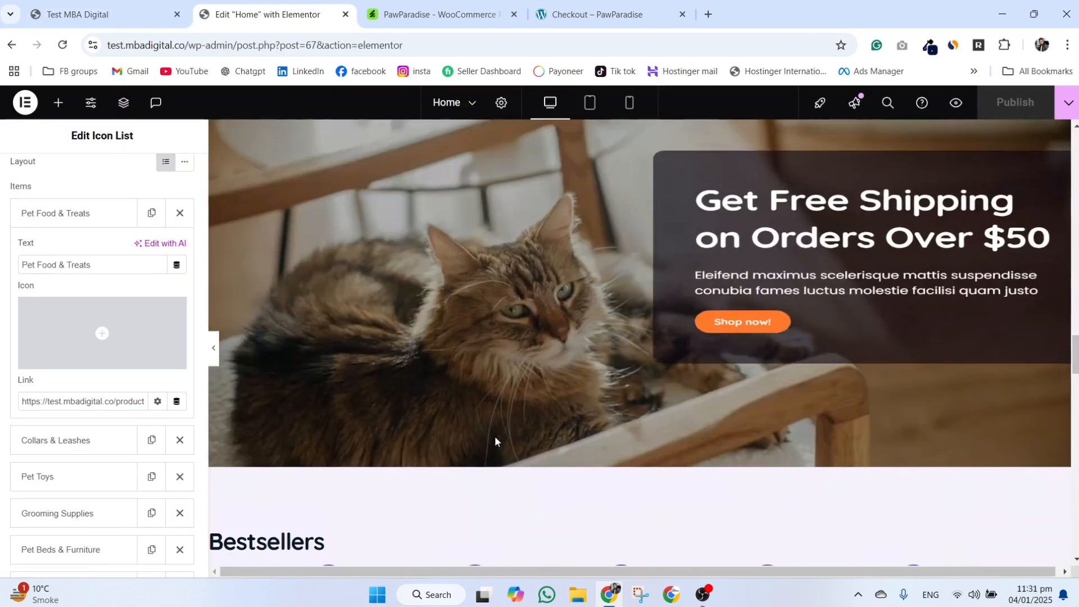
click(812, 280)
click(796, 228)
scroll(660, 341, up, 3)
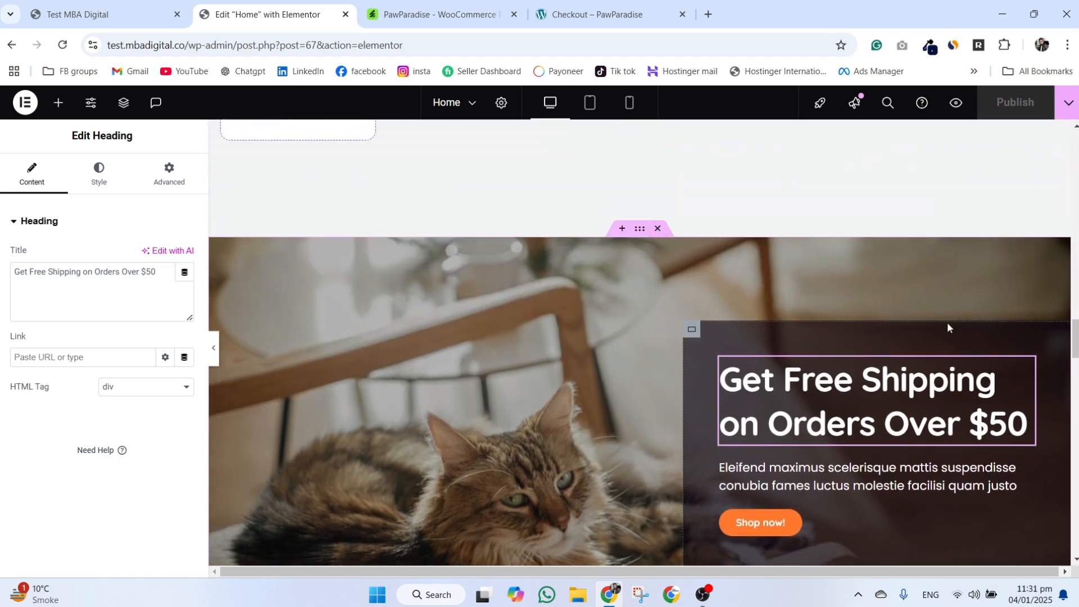
scroll(553, 398, down, 2)
scroll(553, 398, up, 2)
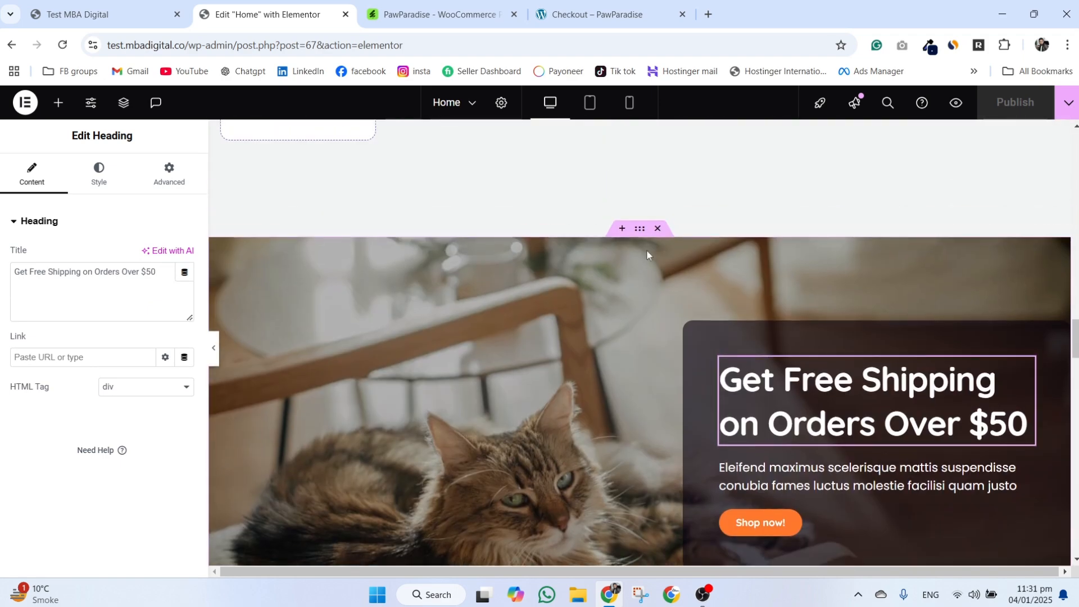
click(657, 229)
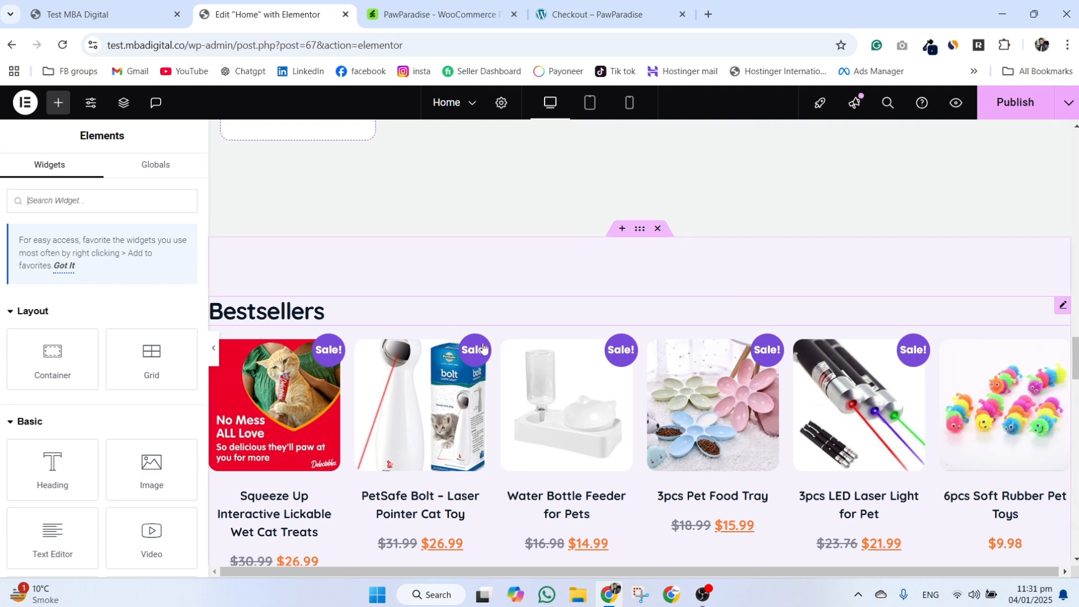
Save and publish the homepage, then check the live home page.
scroll(484, 349, down, 2)
key(ctrl+s)
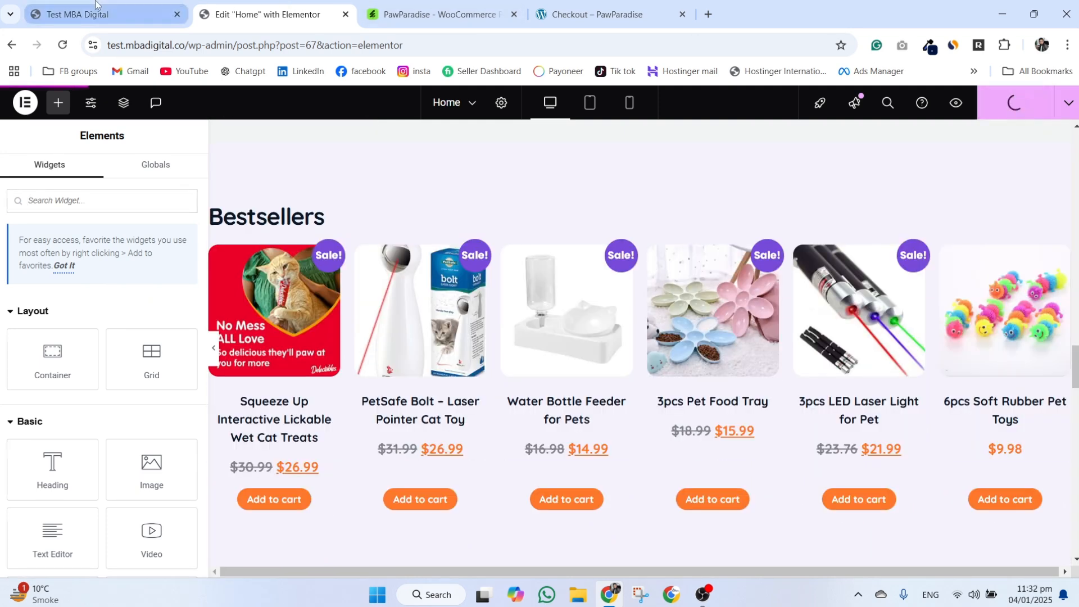
click(95, 5)
scroll(392, 283, down, 6)
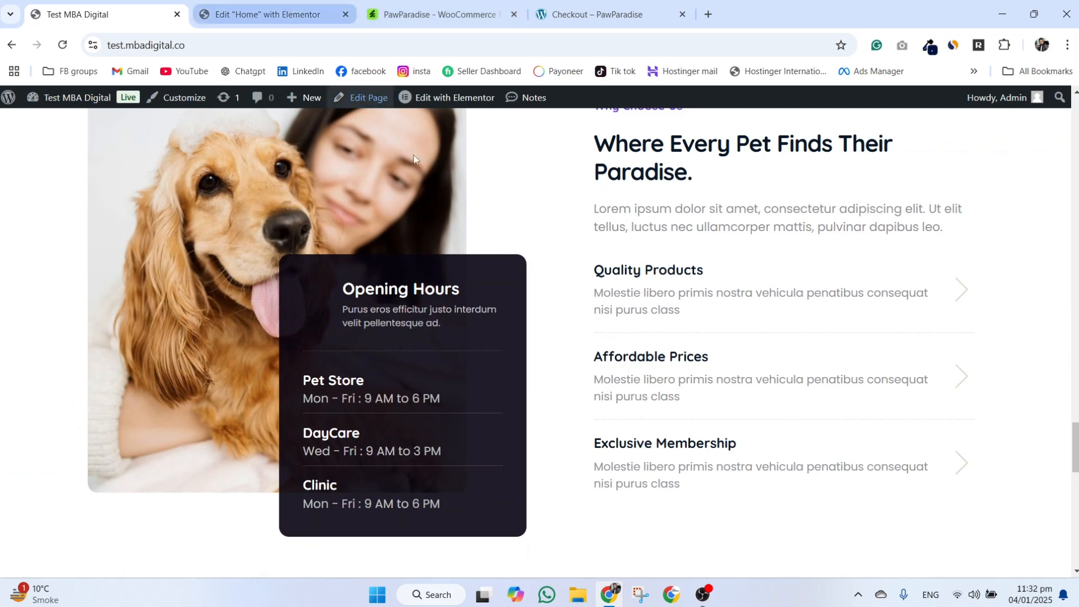
scroll(565, 336, down, 14)
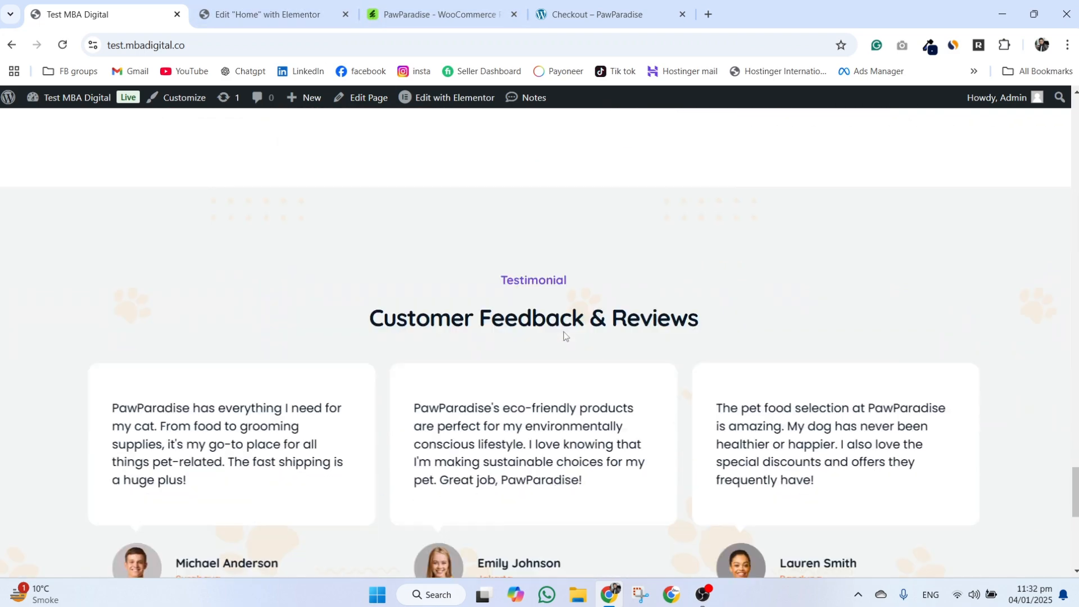
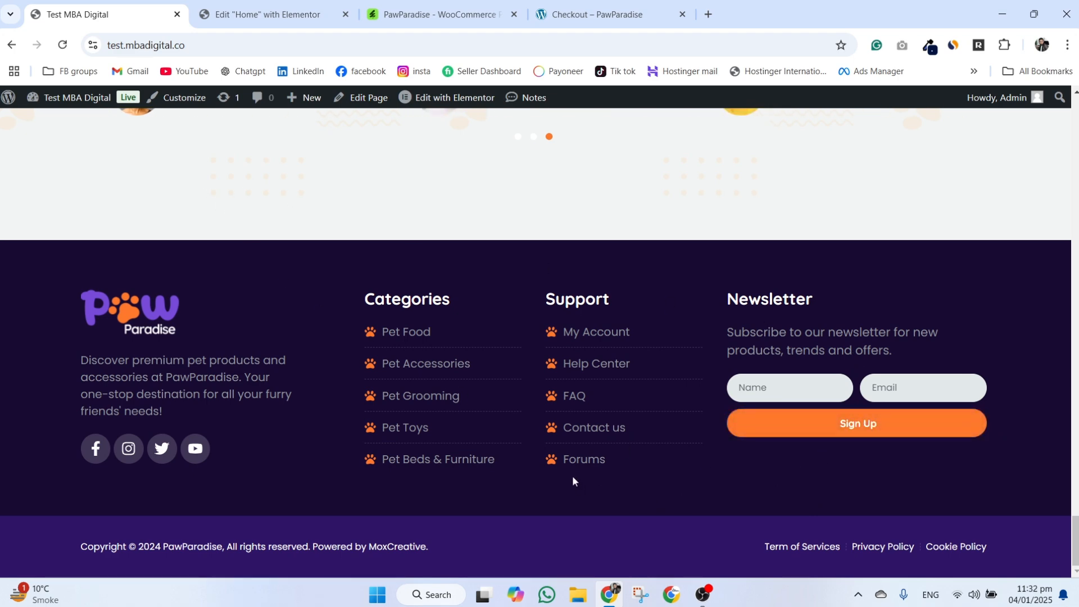
Open the site's WordPress General Settings in a new front tab, then return to the storefront.
middle_click(73, 104)
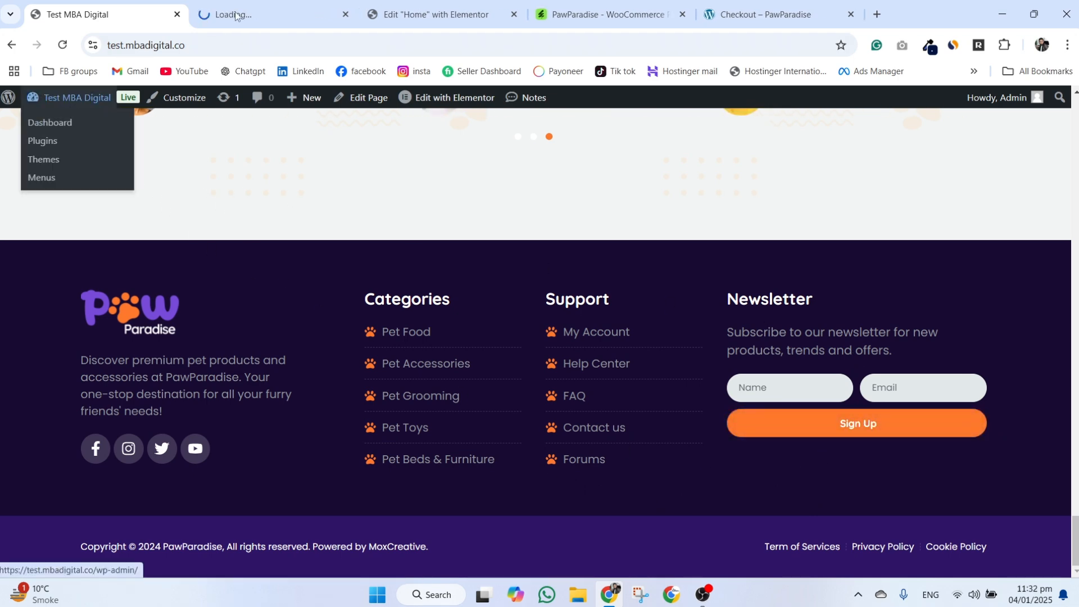
drag(242, 11, 96, 2)
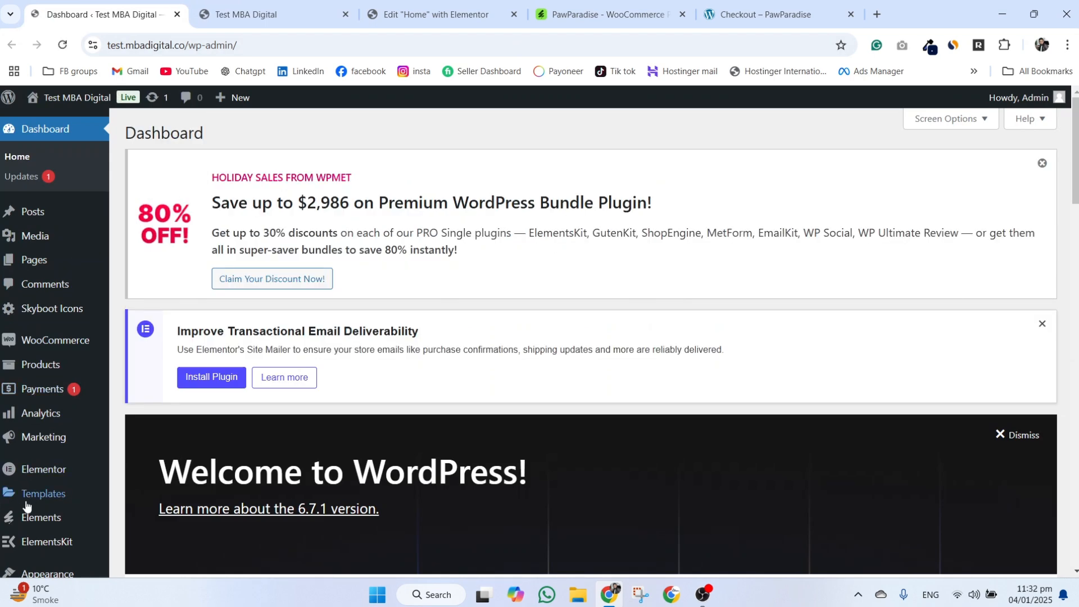
scroll(25, 534, down, 5)
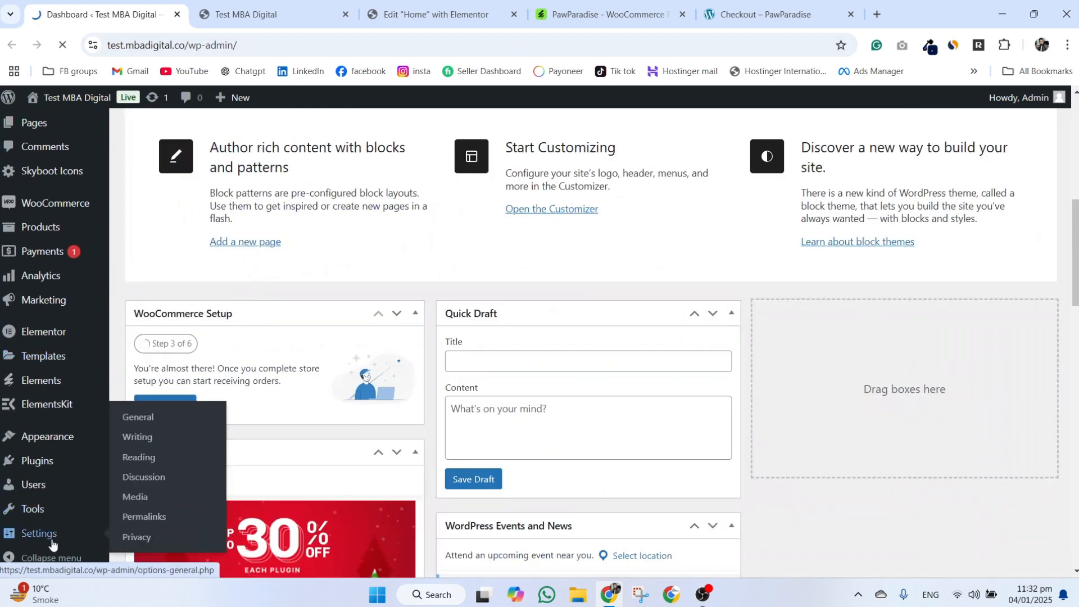
click(53, 544)
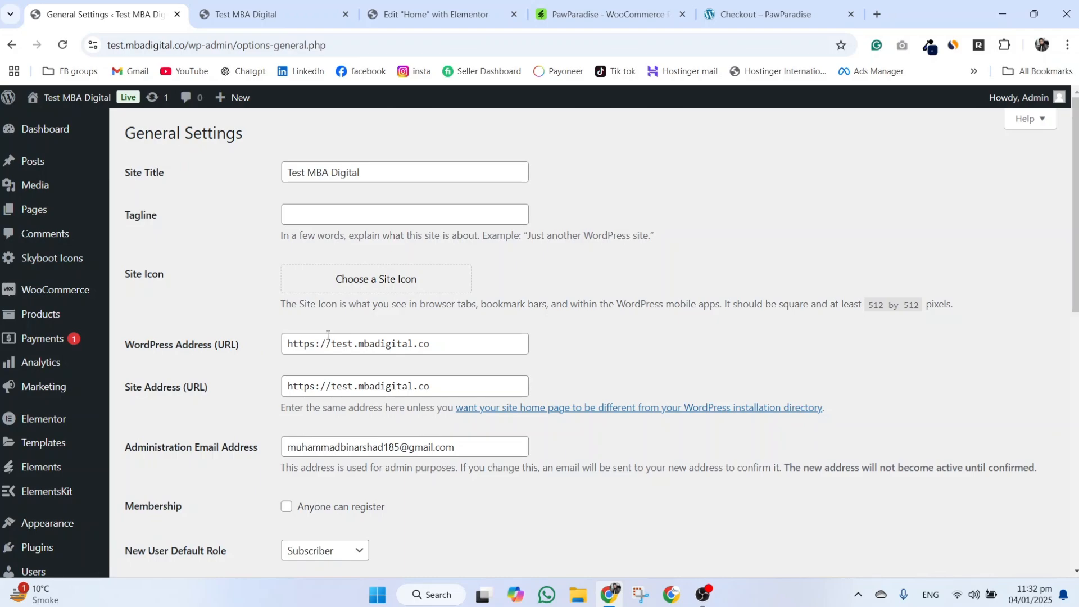
click(241, 5)
scroll(671, 437, up, 15)
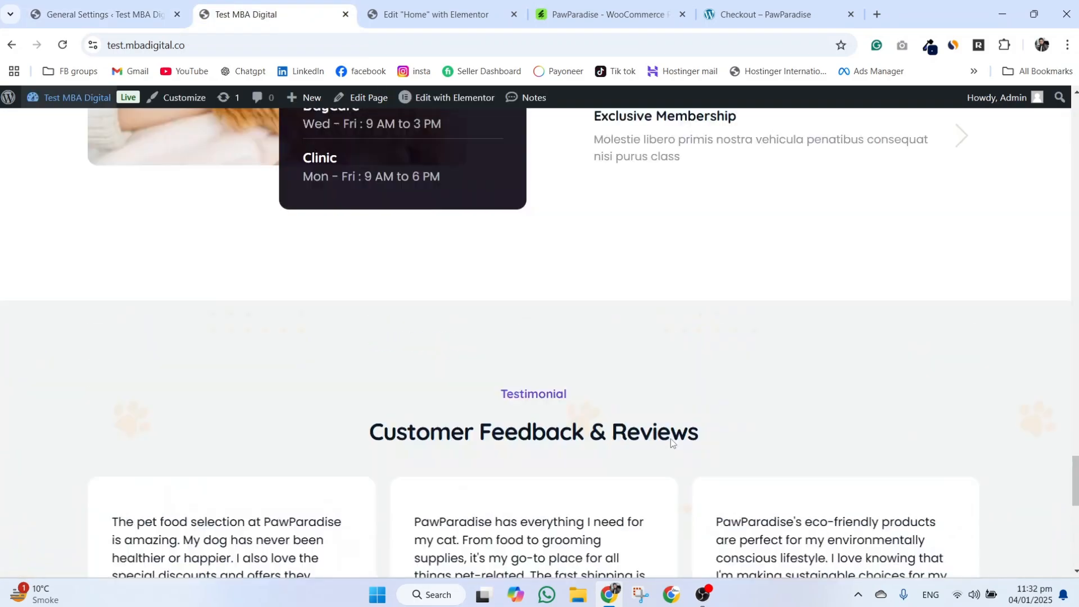
scroll(671, 439, up, 15)
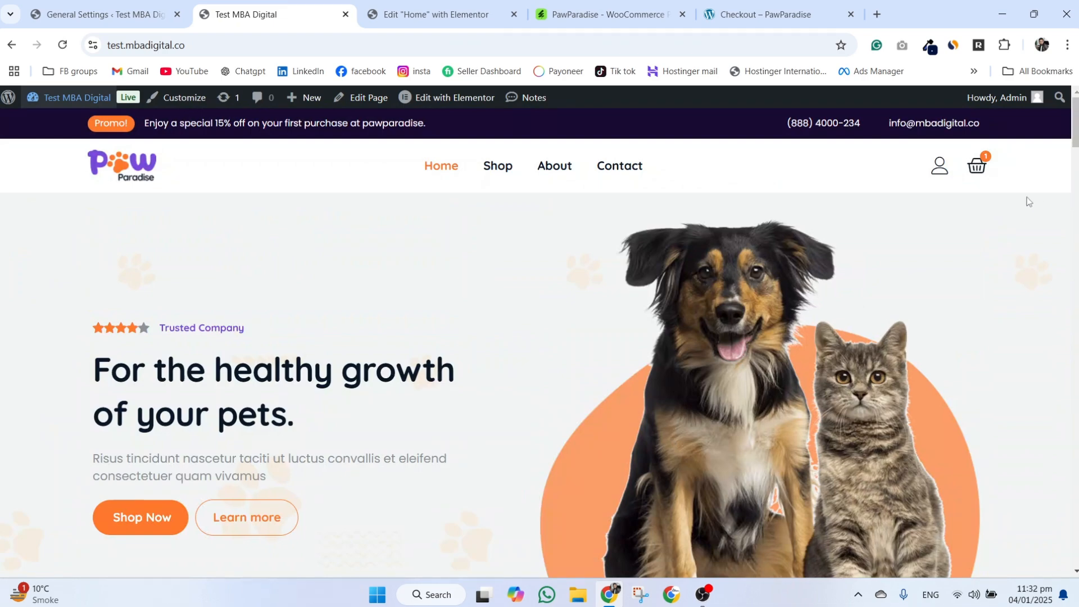
click(618, 166)
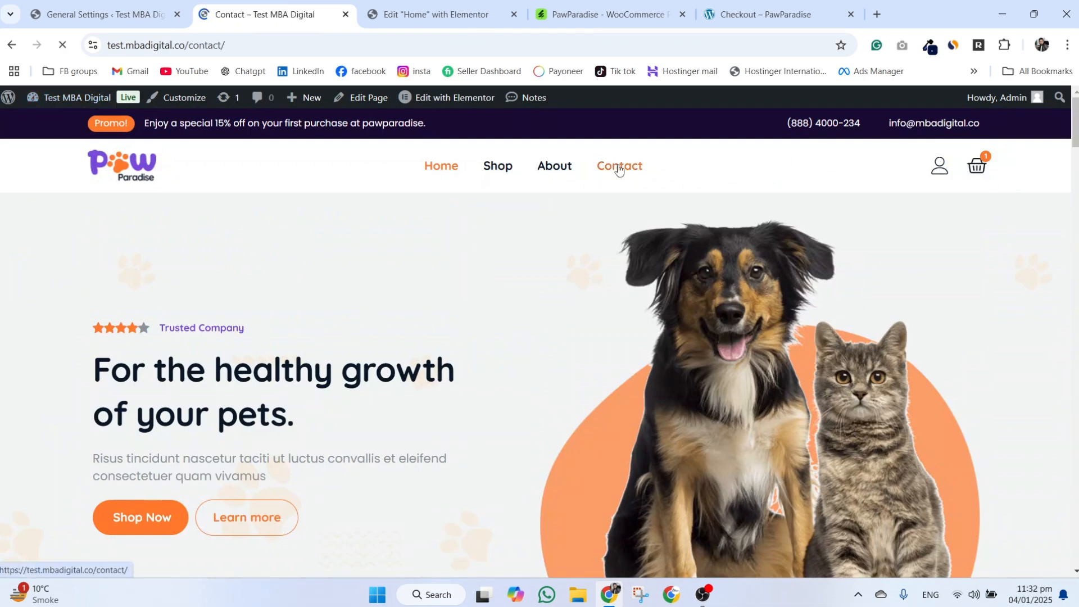
scroll(756, 337, down, 7)
scroll(757, 331, up, 2)
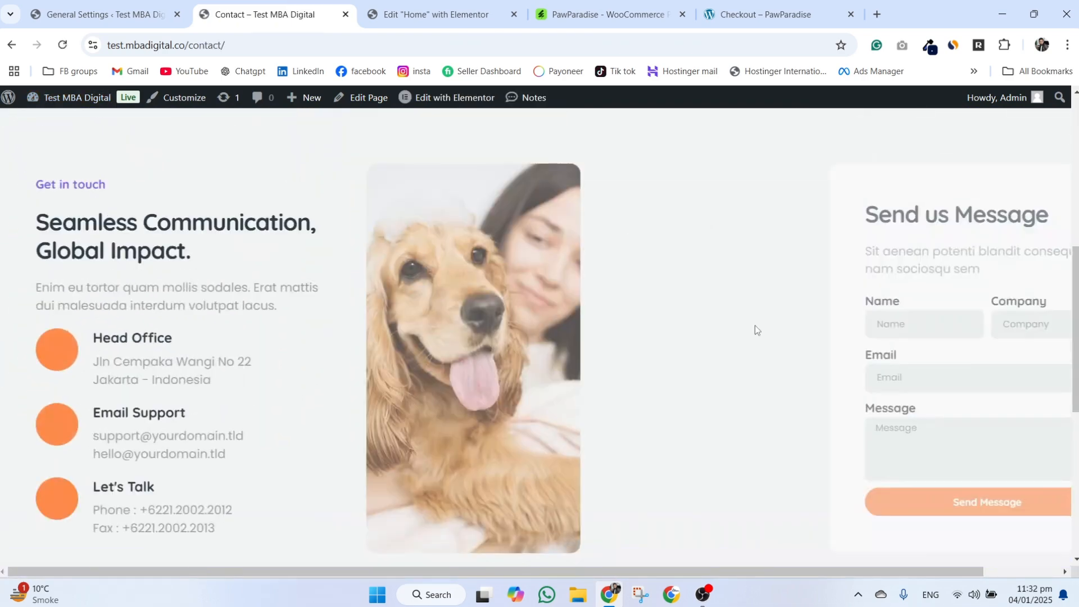
scroll(755, 326, down, 7)
scroll(754, 322, up, 5)
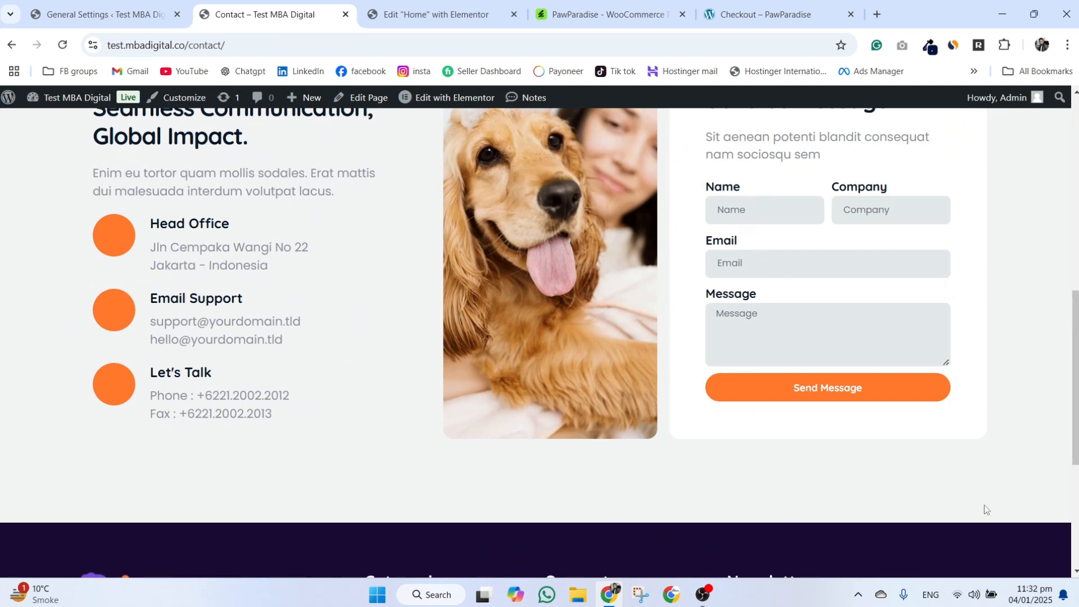
scroll(578, 413, up, 5)
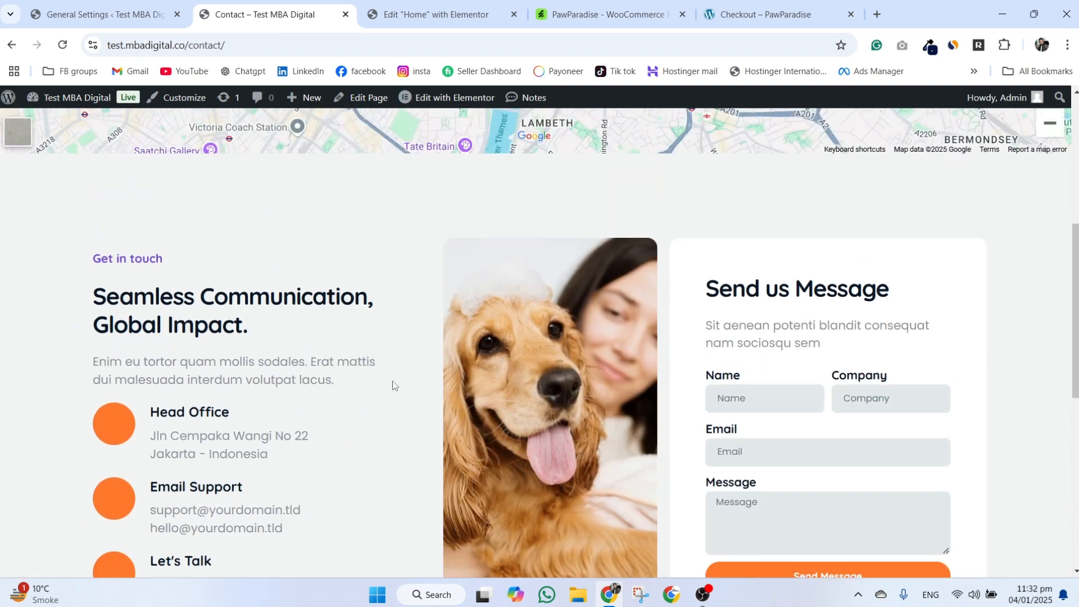
scroll(341, 333, up, 2)
scroll(268, 437, down, 7)
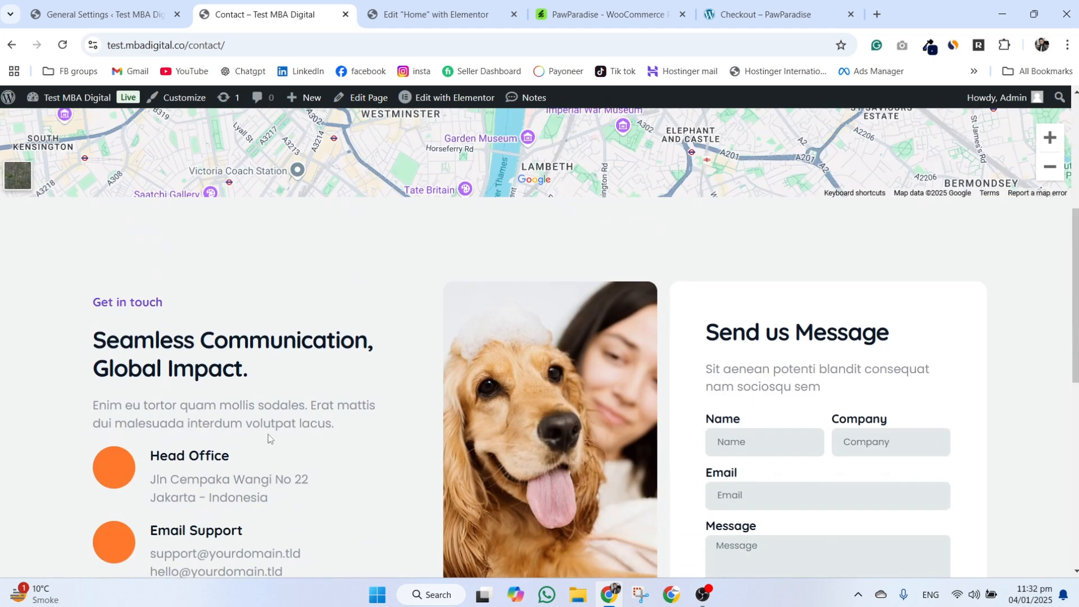
scroll(269, 438, up, 10)
mouse_move(467, 103)
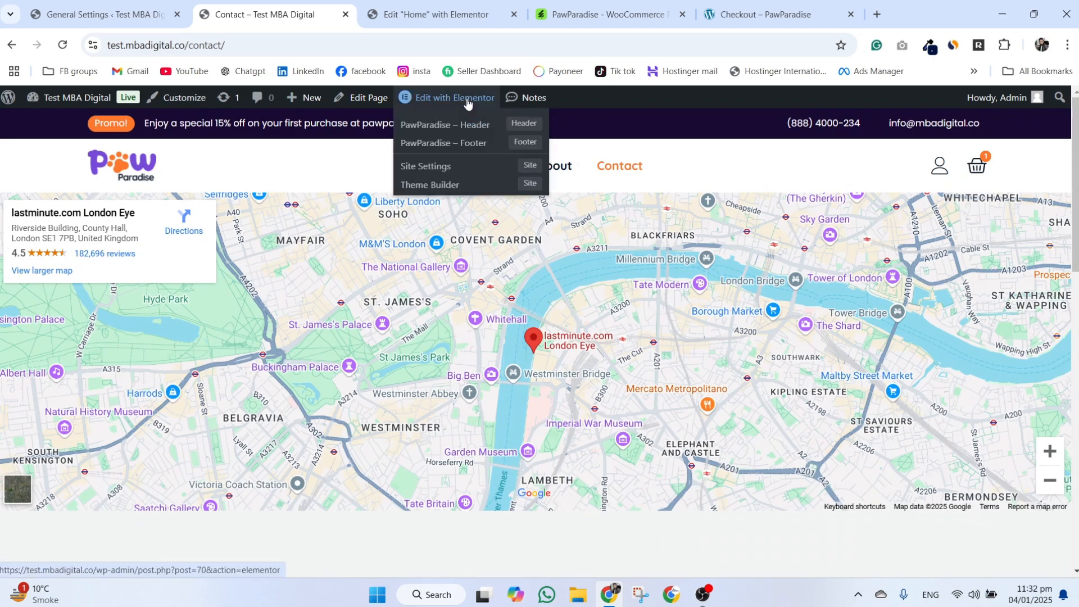
click(149, 166)
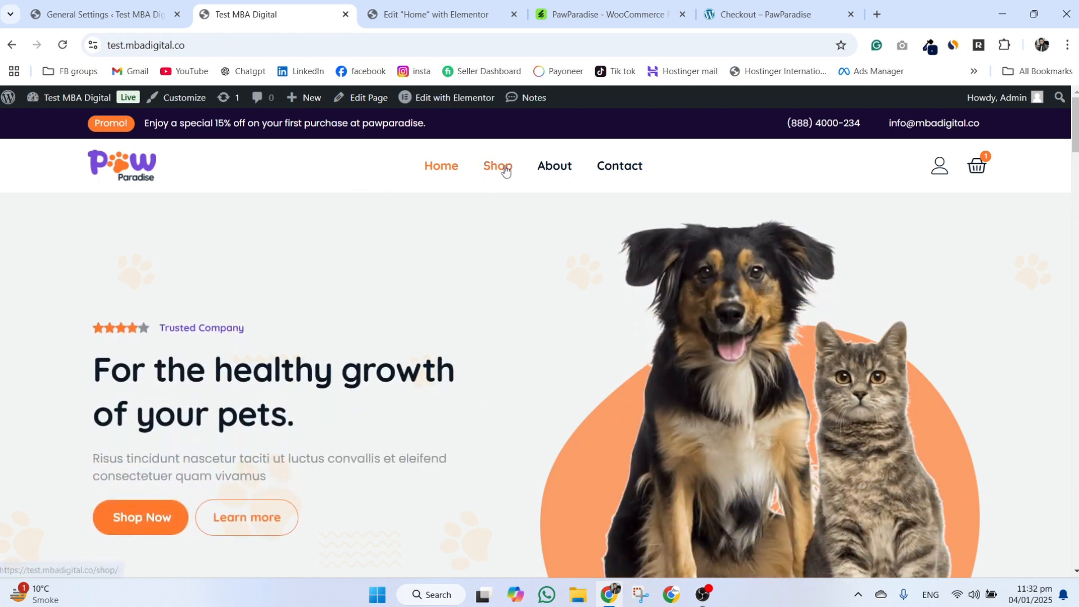
Go to the PawParadise Shop page from the site menu.
click(506, 170)
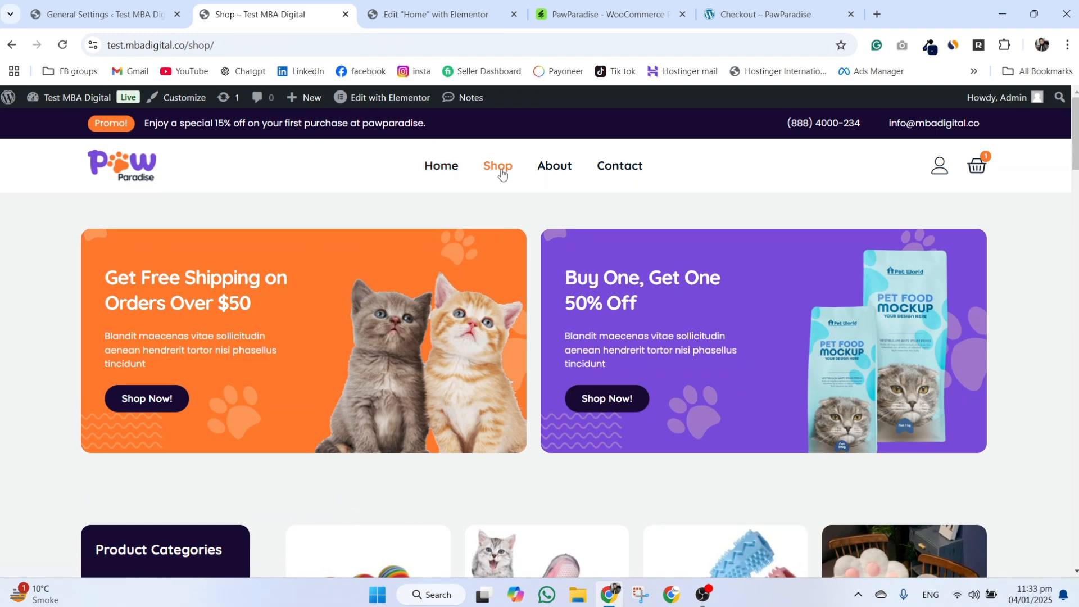
mouse_move(392, 95)
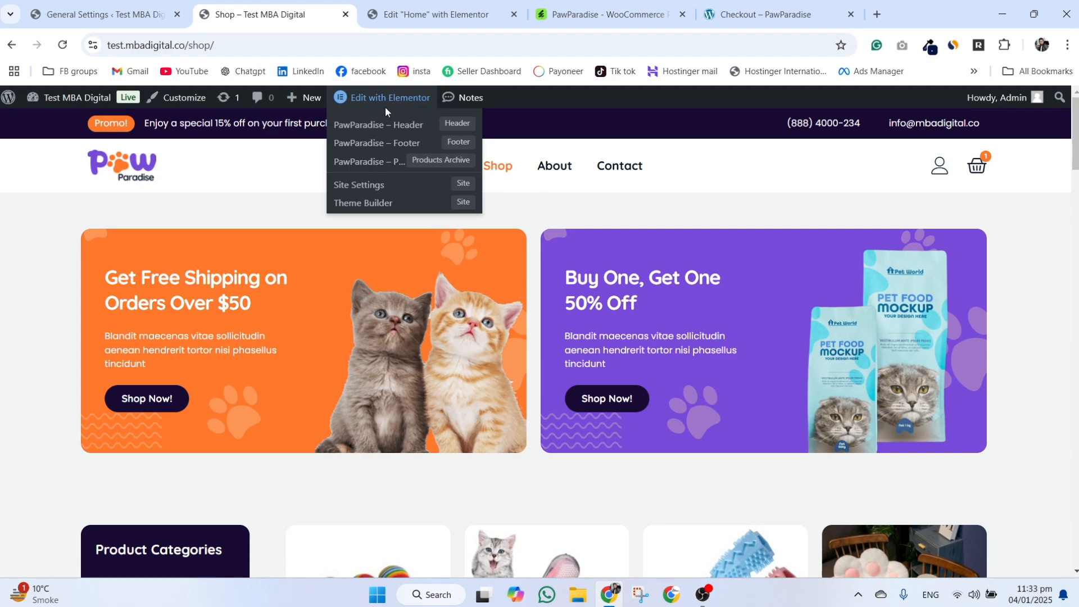
scroll(535, 362, down, 10)
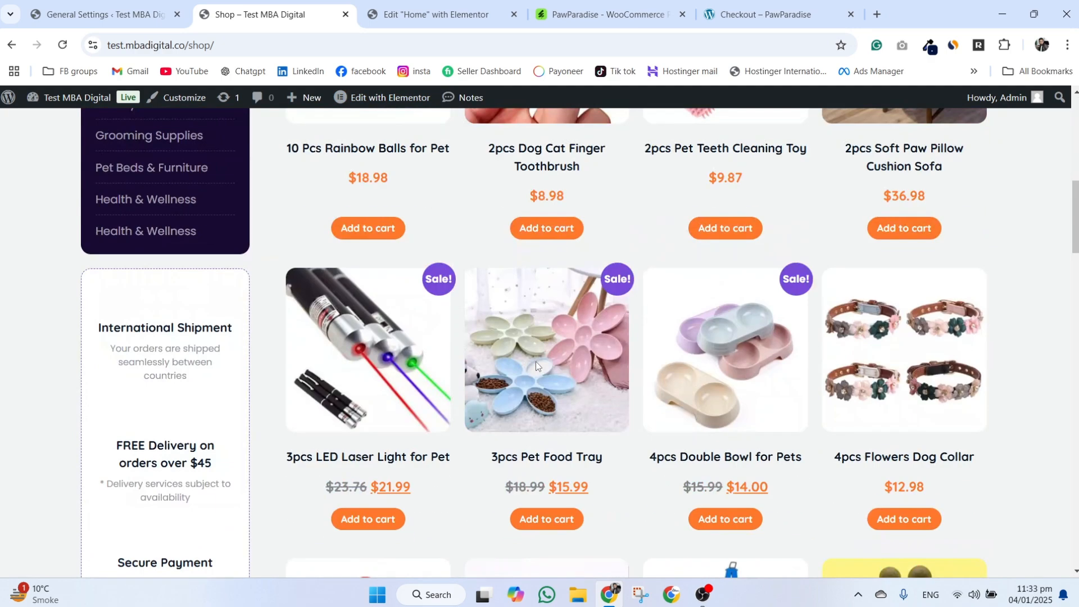
scroll(535, 362, up, 10)
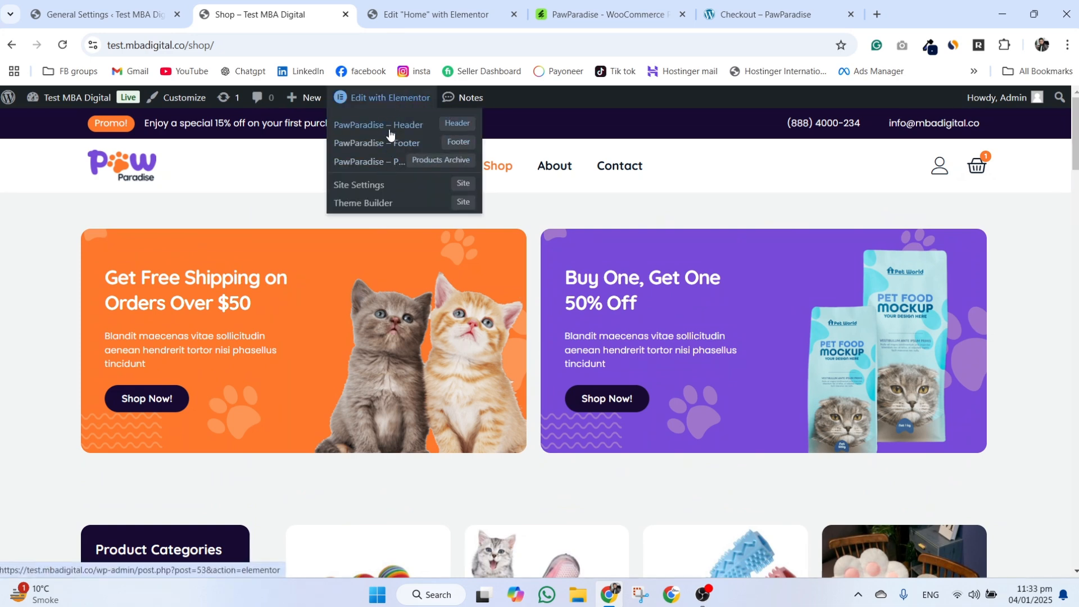
Open the PawParadise – Products Archive template in Elementor in a new tab.
middle_click(364, 162)
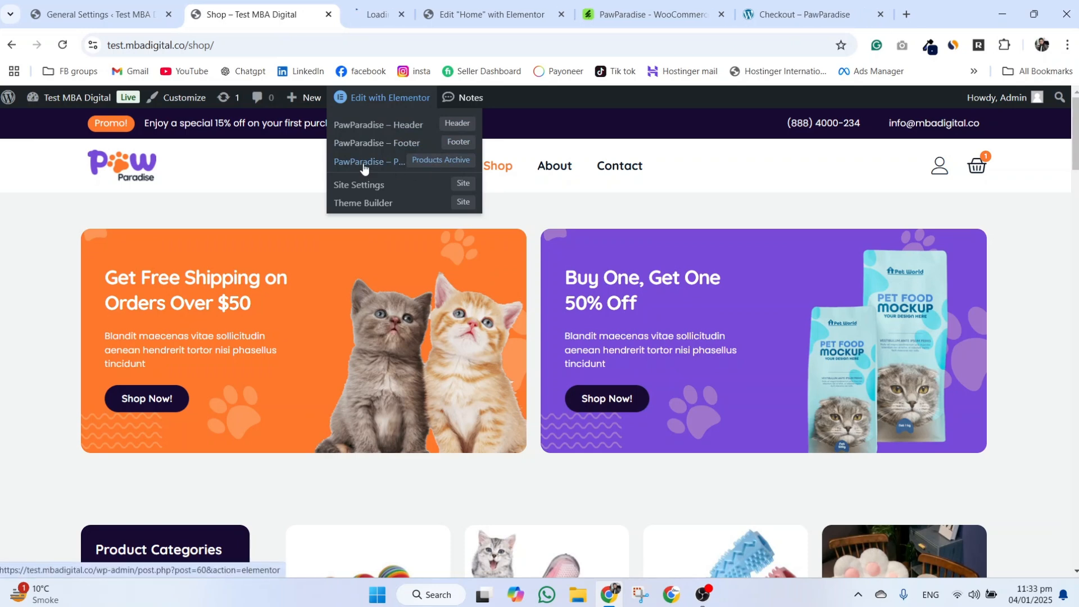
click(401, 4)
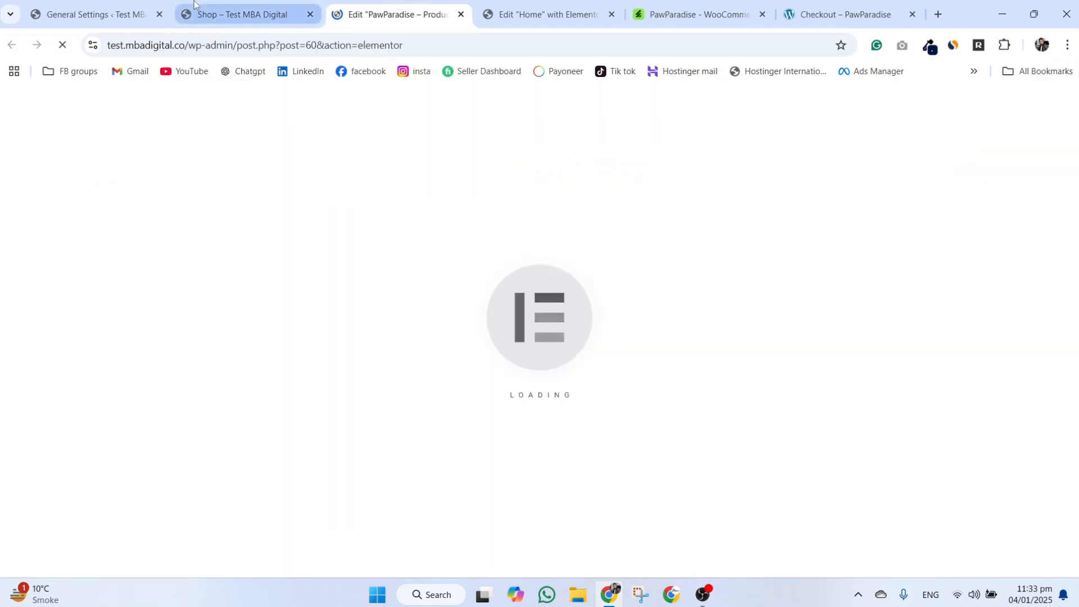
click(242, 14)
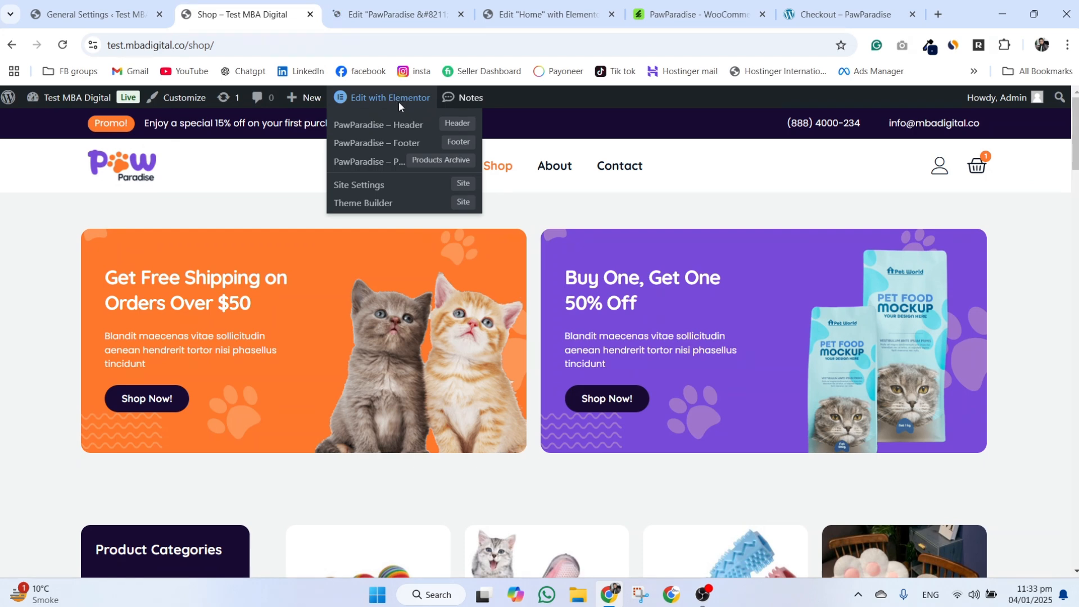
click(405, 15)
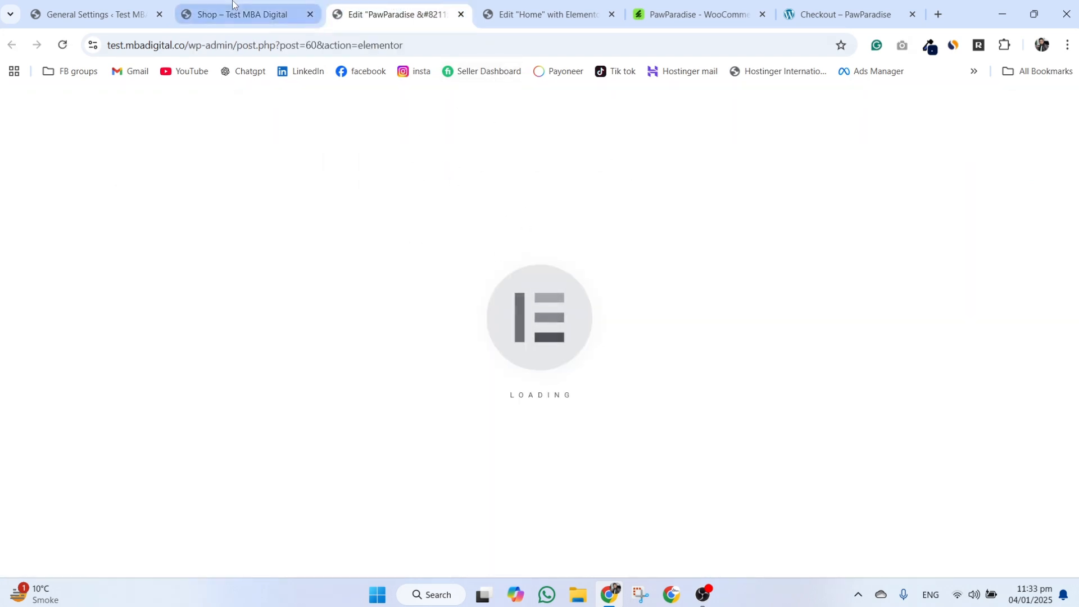
click(242, 14)
mouse_move(413, 97)
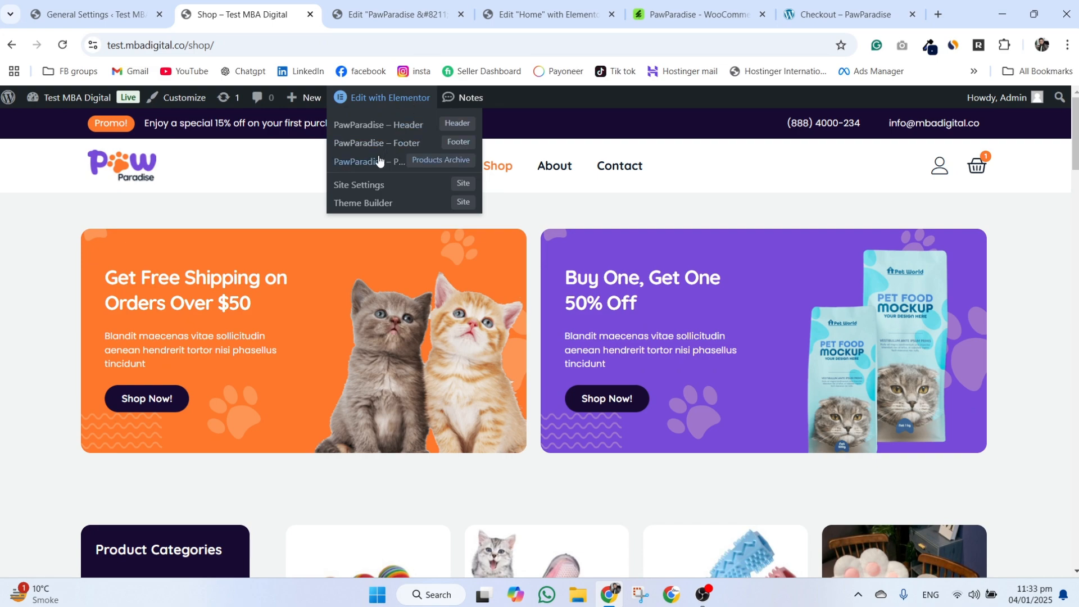
Open the Products Archive template in Elementor and look through it.
click(440, 162)
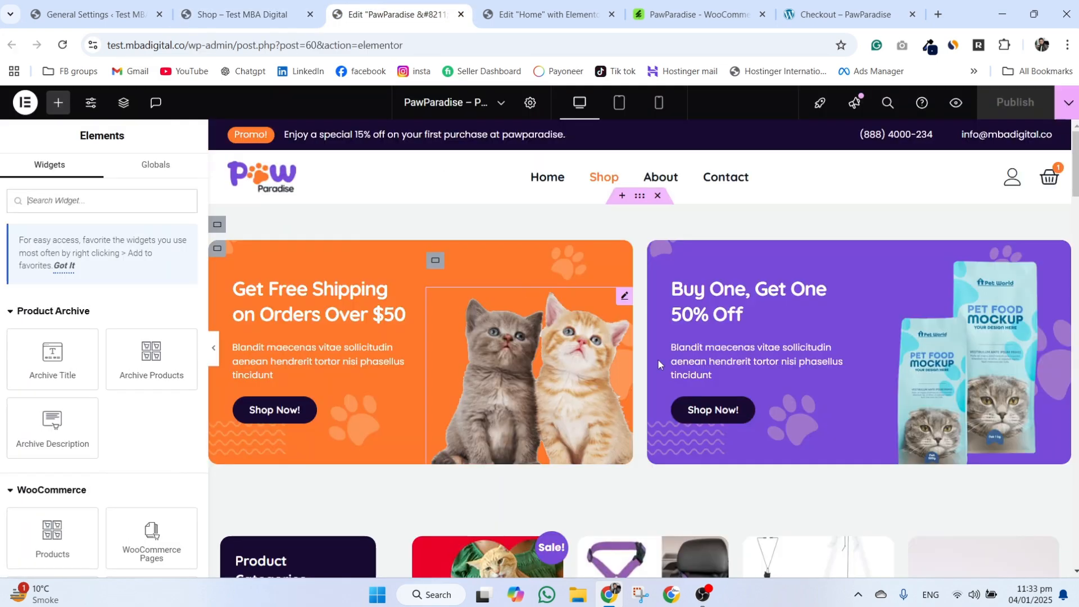
scroll(564, 335, down, 5)
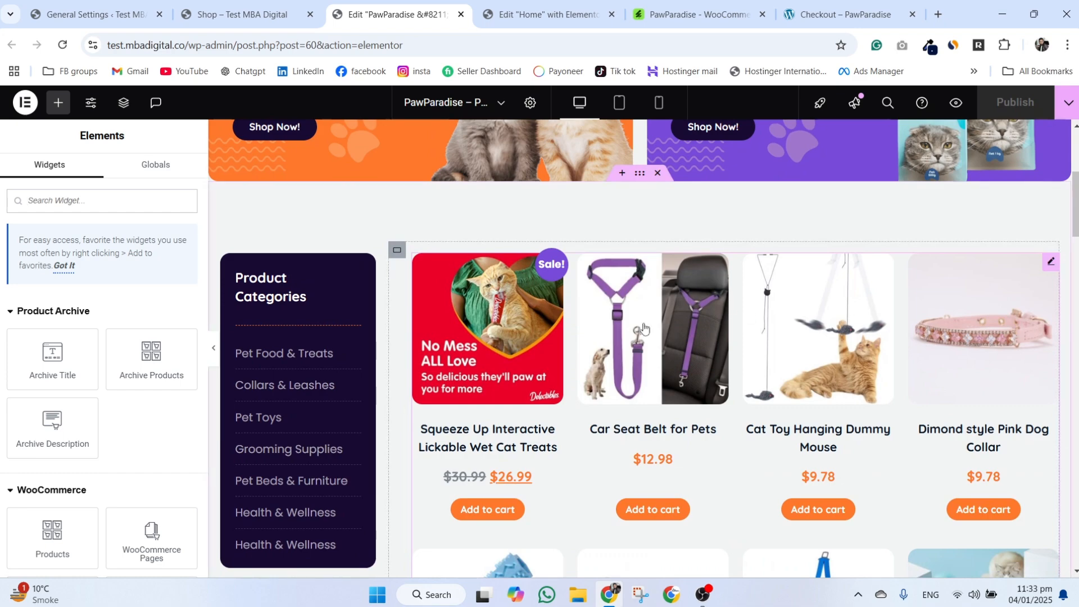
scroll(440, 376, down, 11)
scroll(440, 374, up, 15)
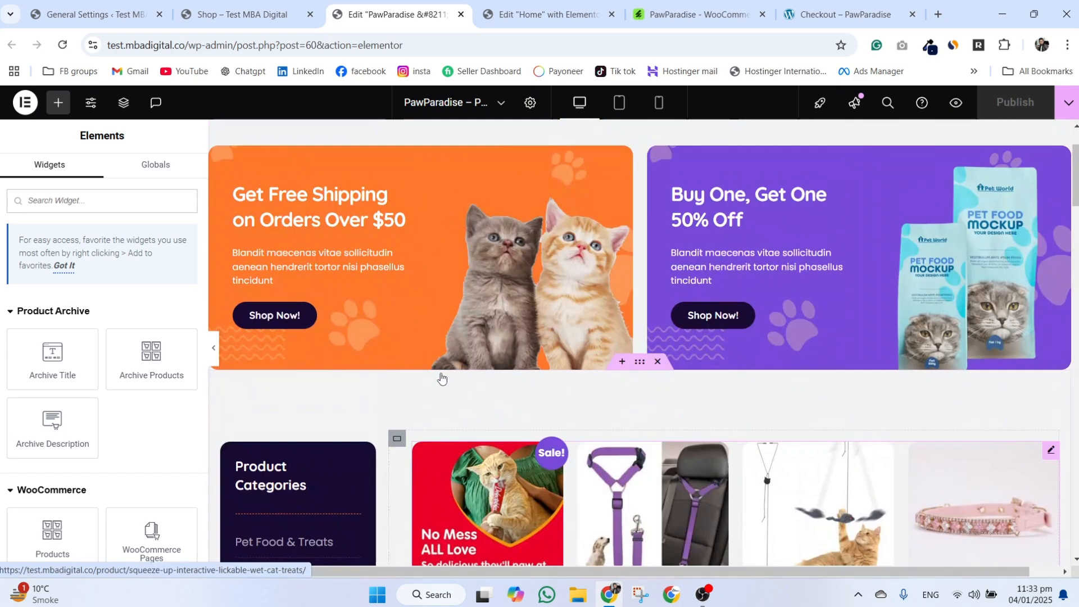
scroll(441, 375, up, 2)
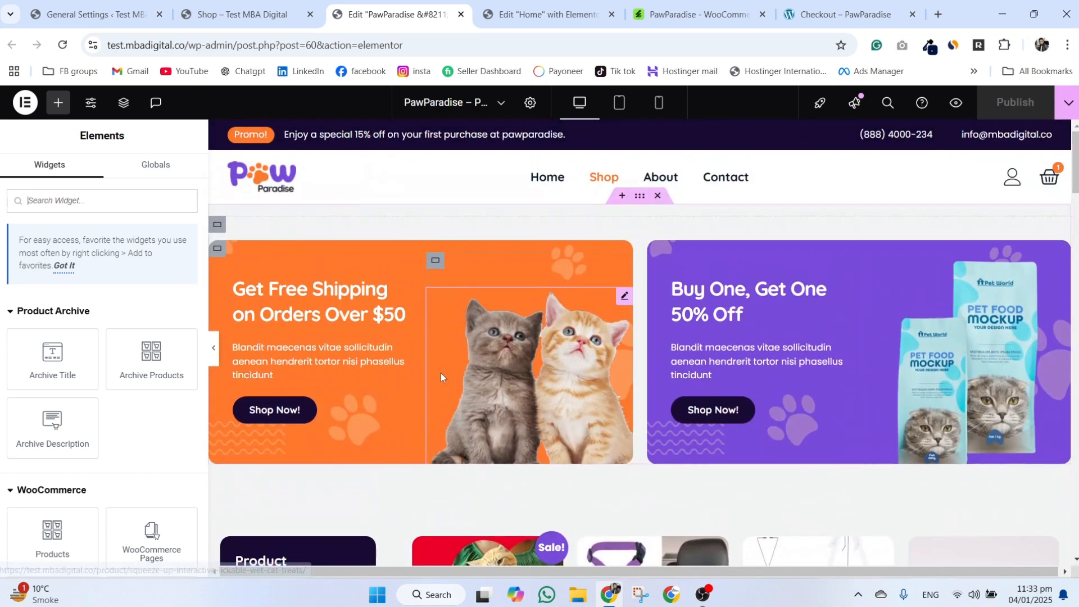
Close the Product Archive editor and scroll through the live shop page.
click(461, 14)
click(219, 5)
scroll(323, 427, down, 5)
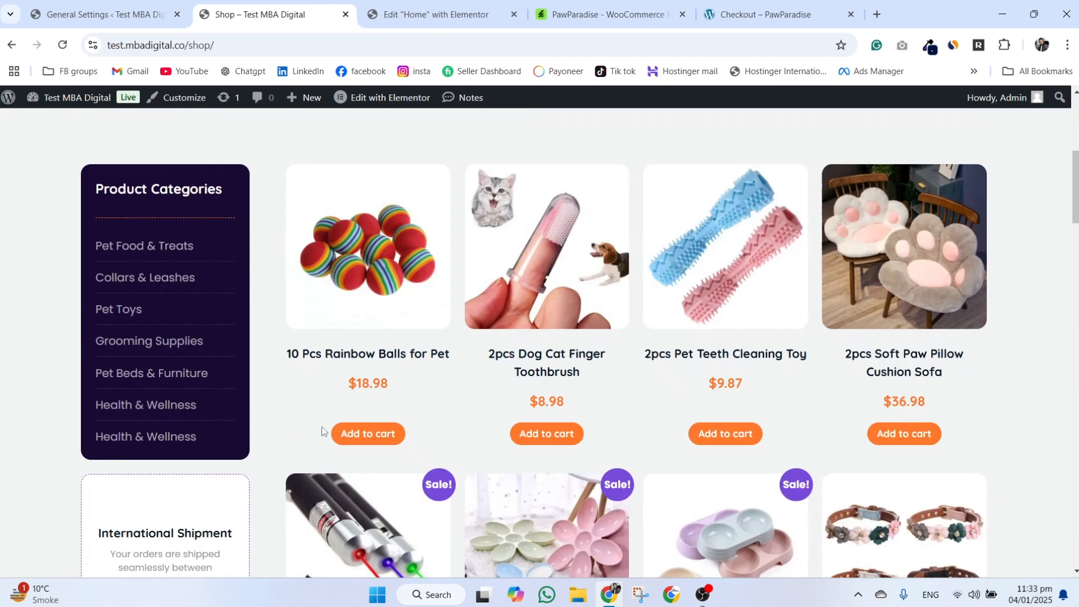
scroll(320, 460, up, 5)
scroll(322, 477, down, 10)
scroll(324, 502, up, 10)
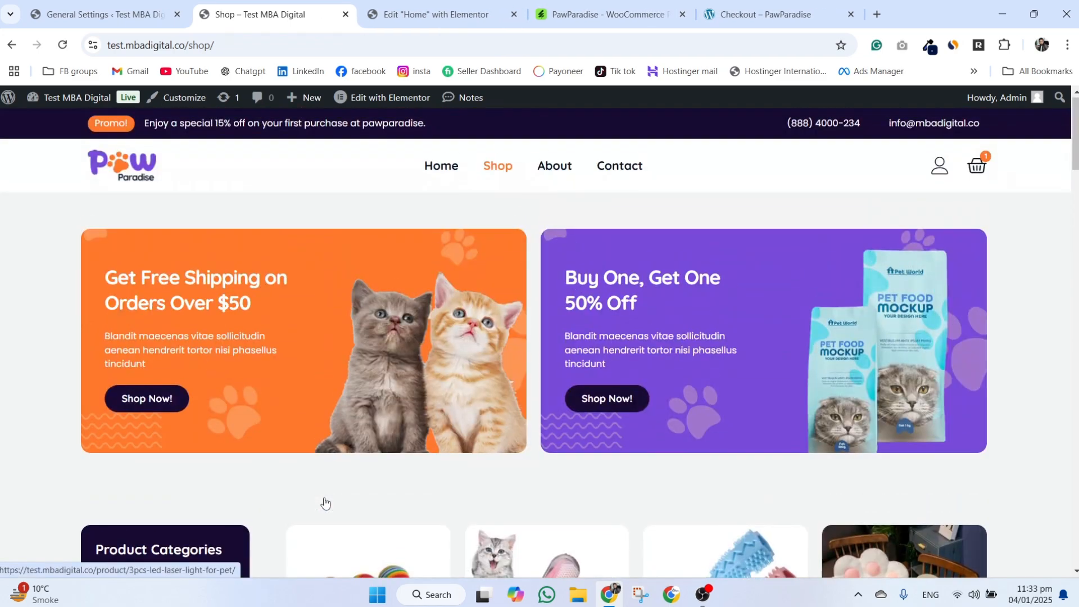
mouse_move(400, 93)
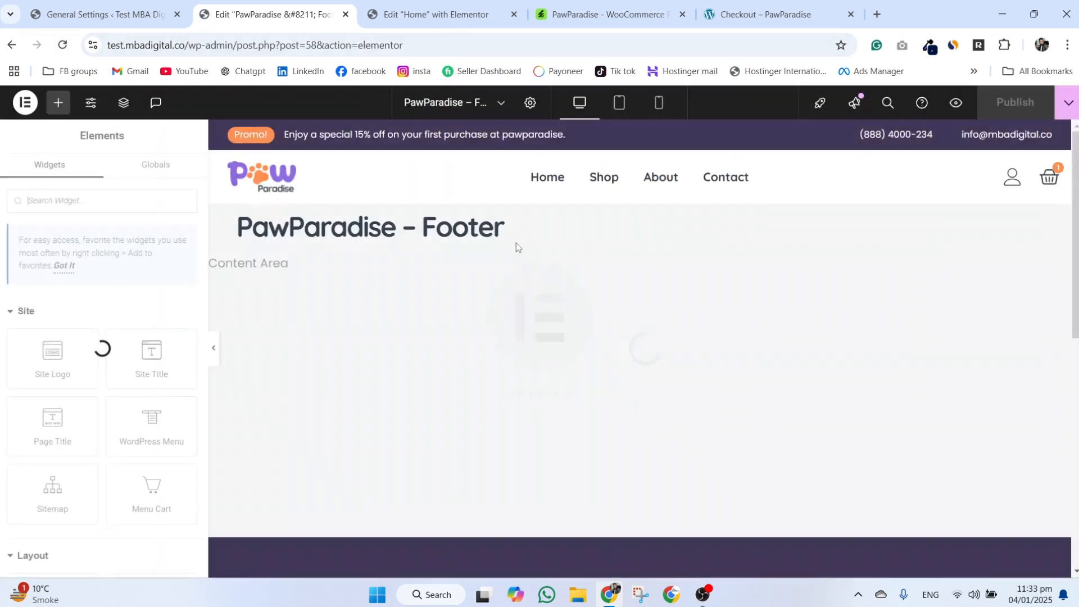
Change the footer copyright year from 2024 to 2025.
scroll(572, 322, down, 3)
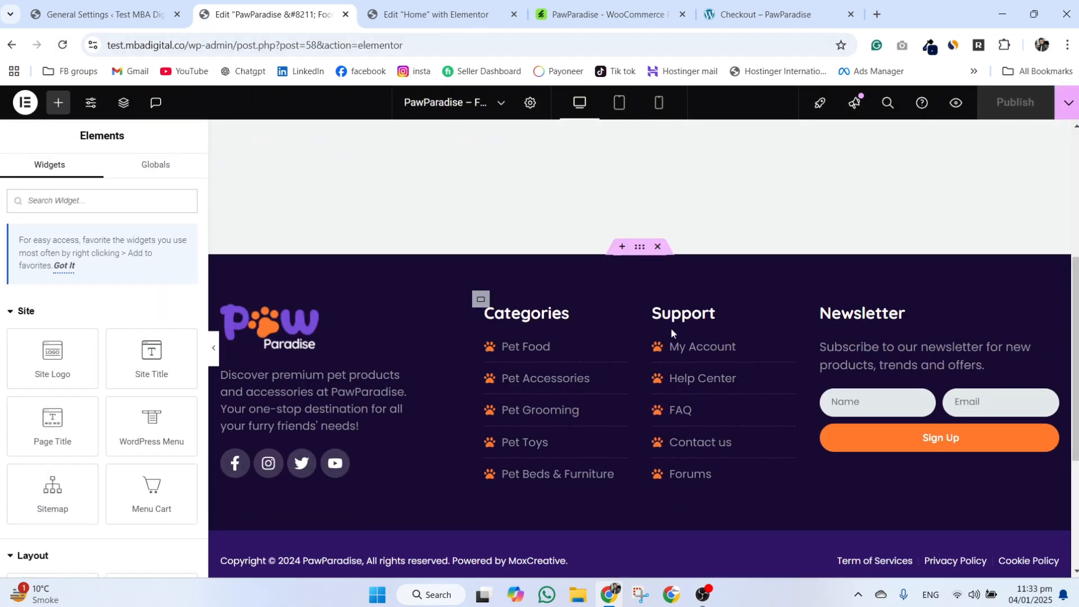
click(699, 389)
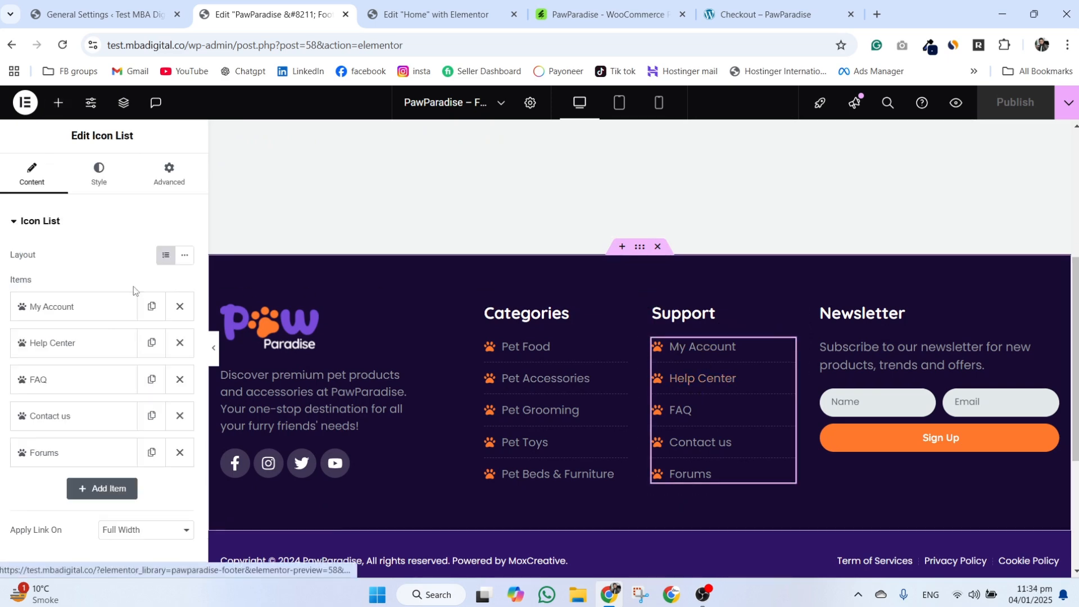
click(70, 304)
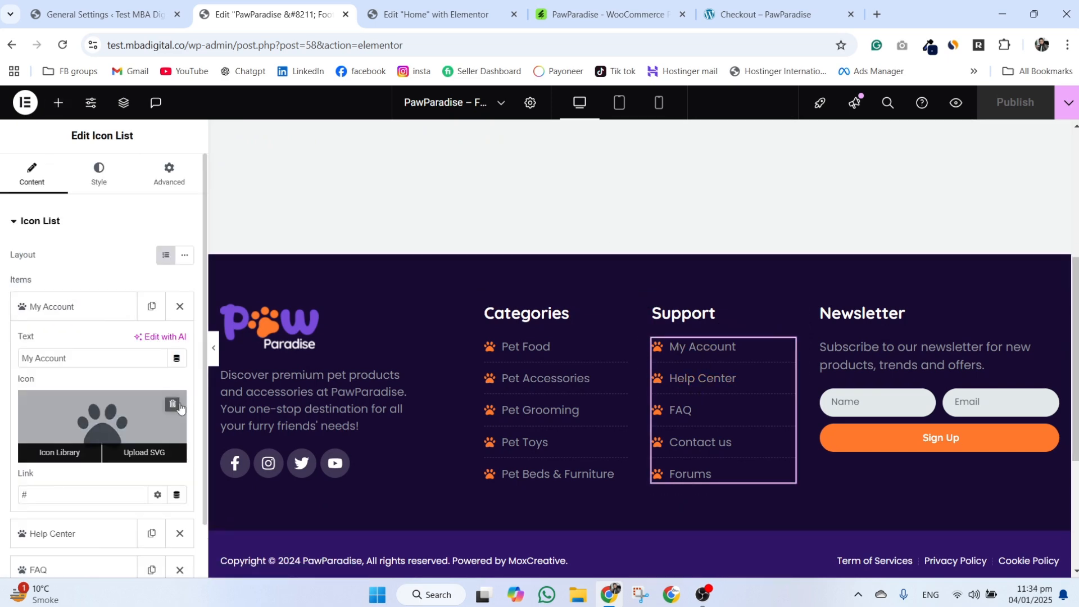
scroll(598, 398, down, 3)
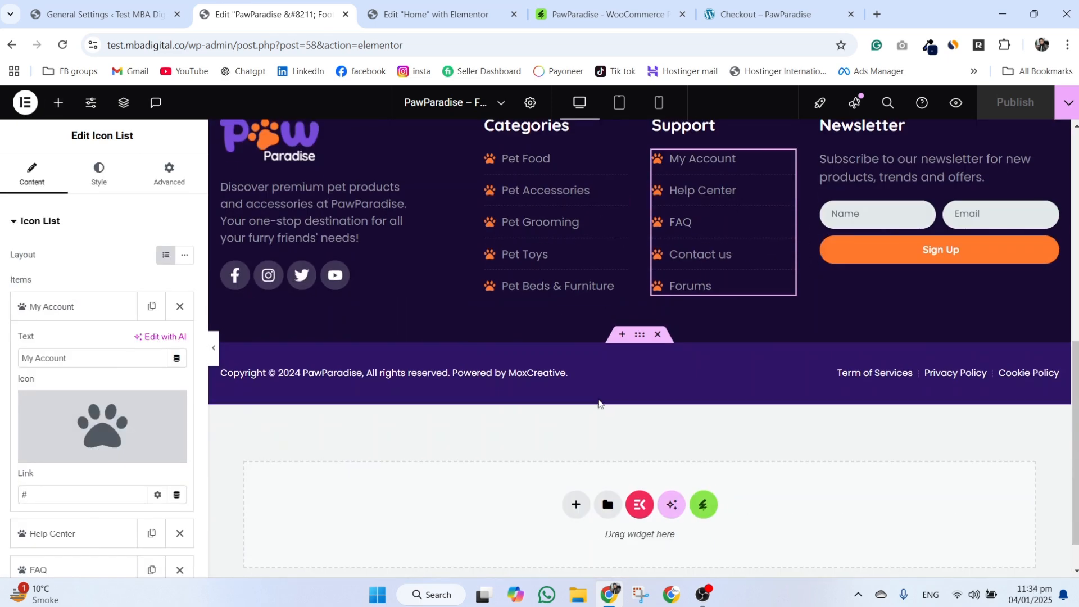
click(528, 376)
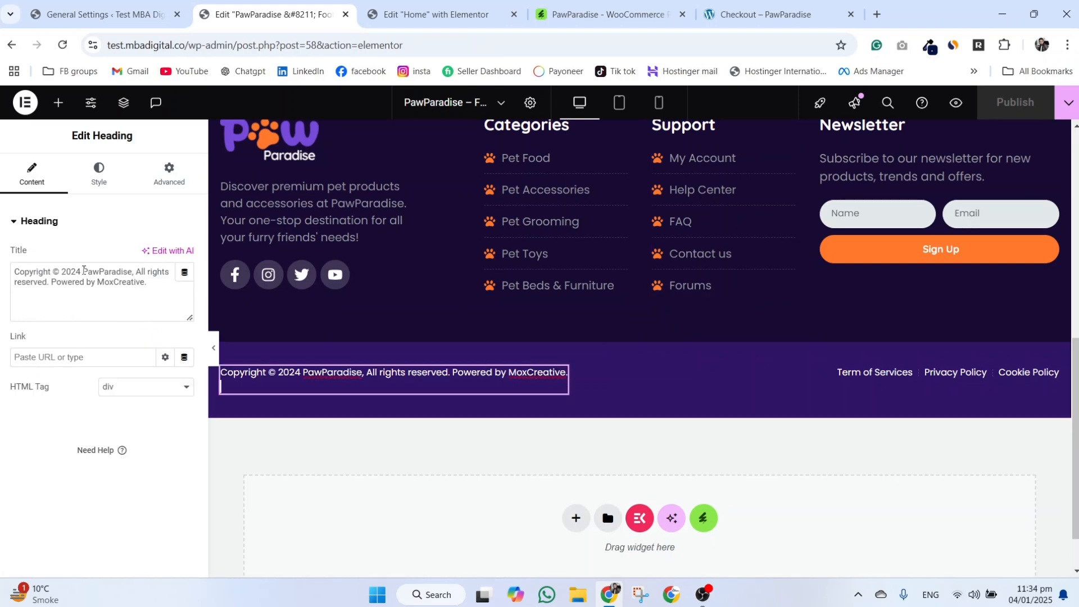
click(79, 269)
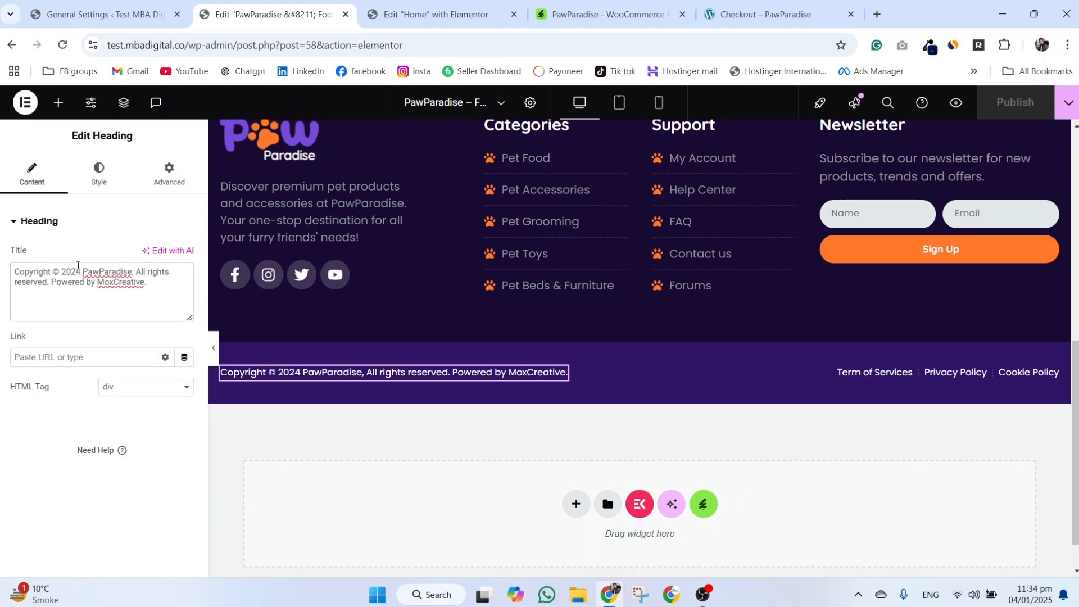
key(BackSpace)
text(5)
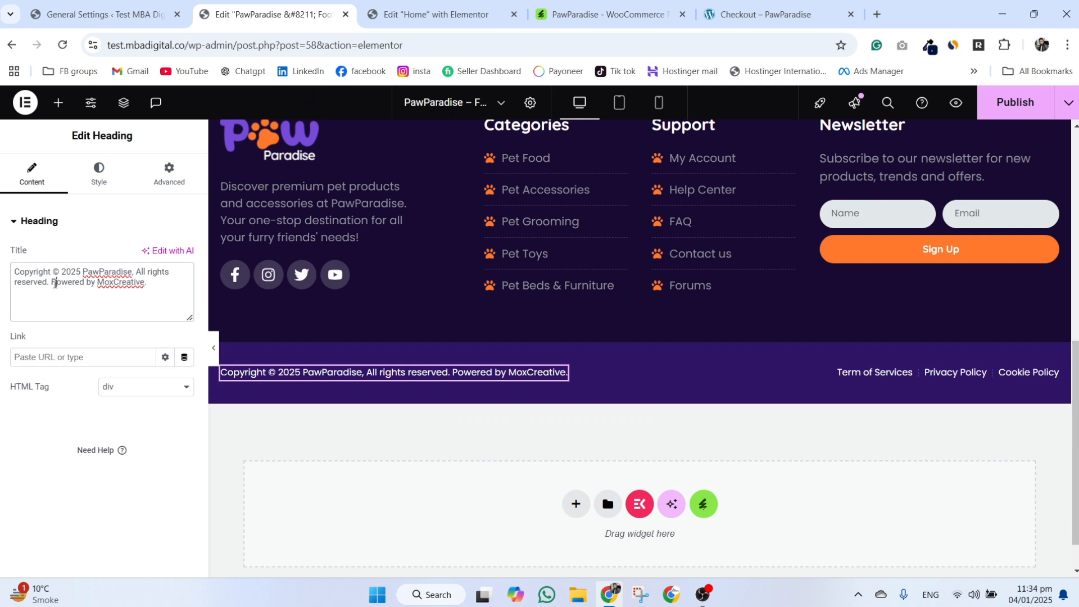
Replace 'Powered by MoxCreative.' with 'Designed By MBA Digital' and publish the footer.
drag(52, 284, 149, 282)
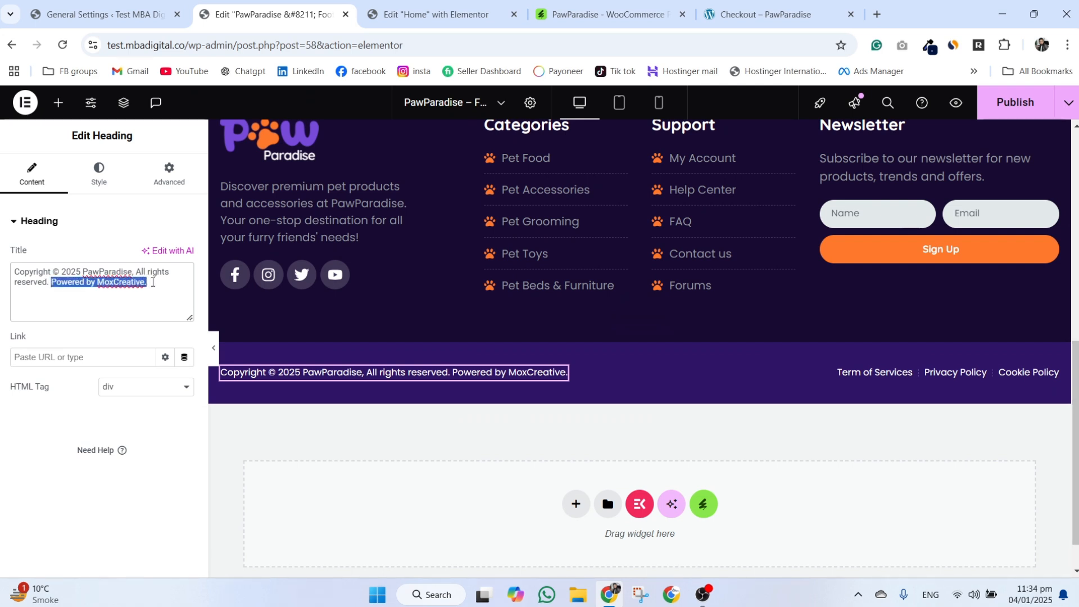
text(Desig)
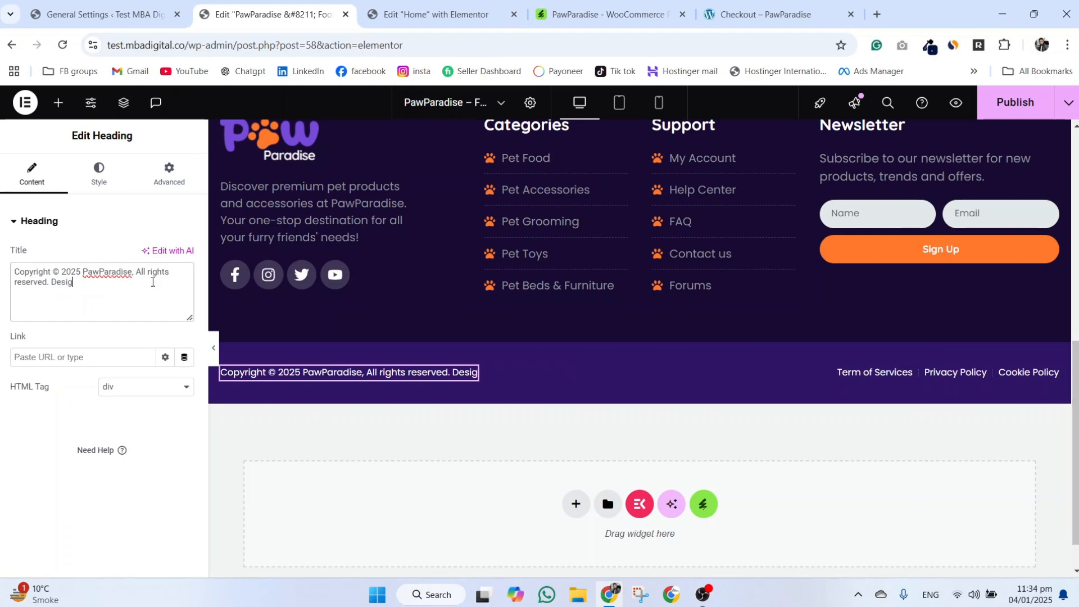
text(ned By <)
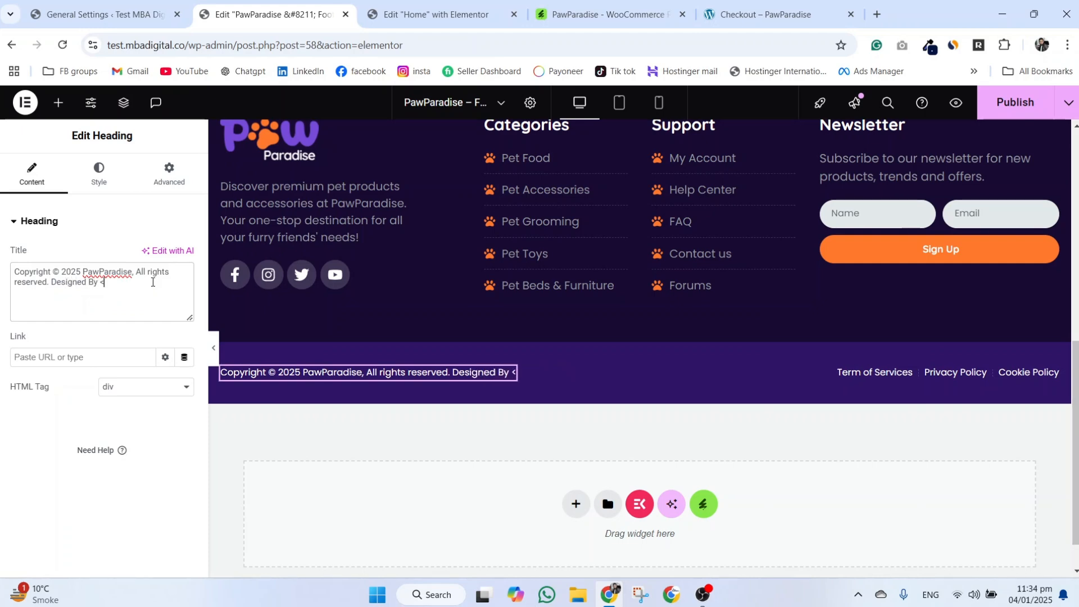
text(BA)
key(BackSpace)
key(BackSpace)
text(MBA Digital)
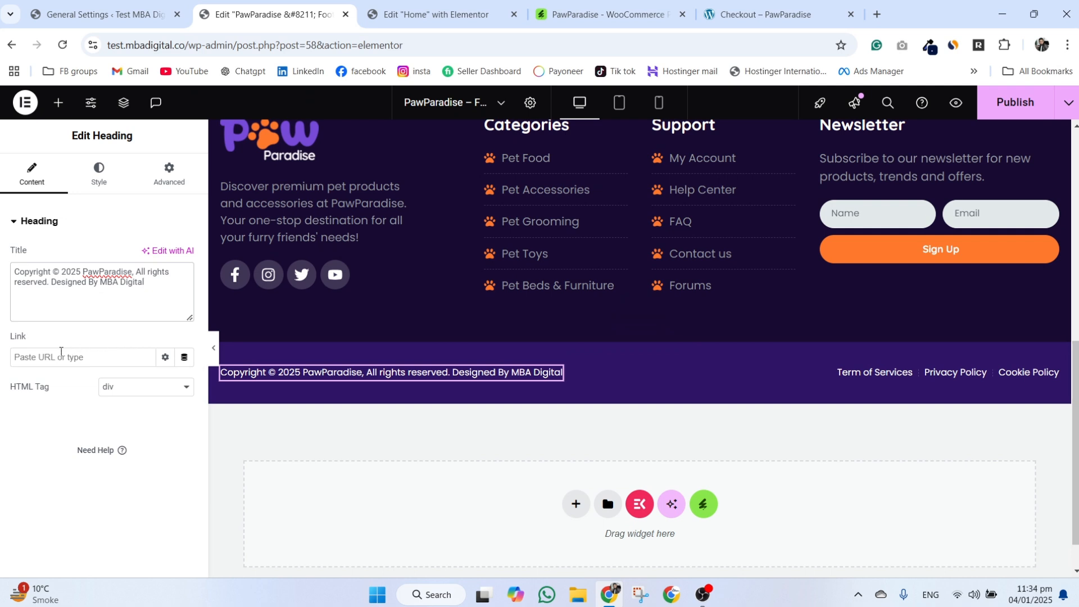
click(61, 352)
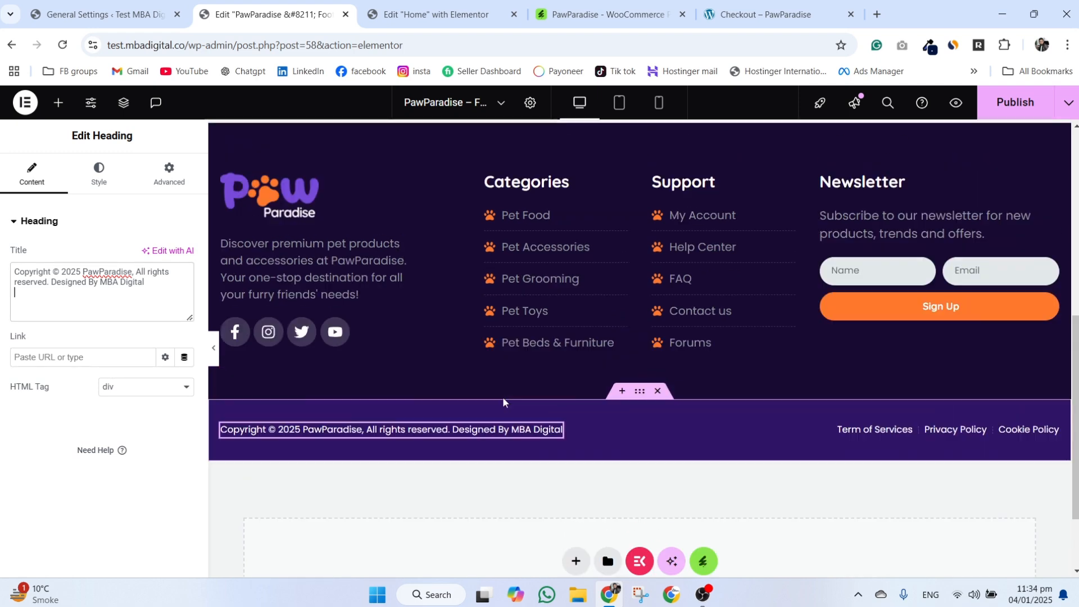
scroll(502, 397, up, 8)
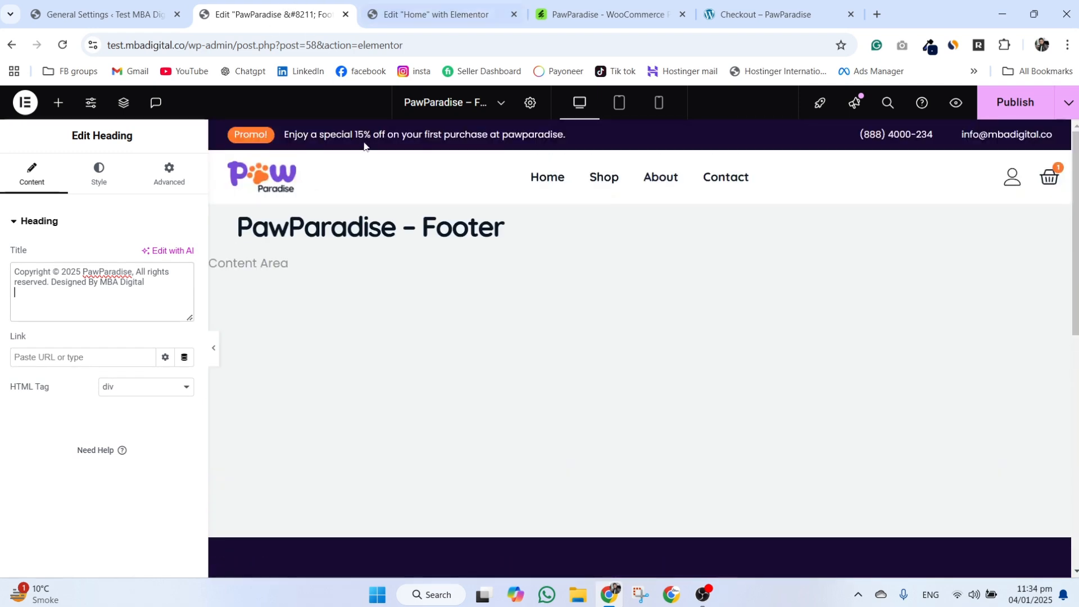
click(1016, 100)
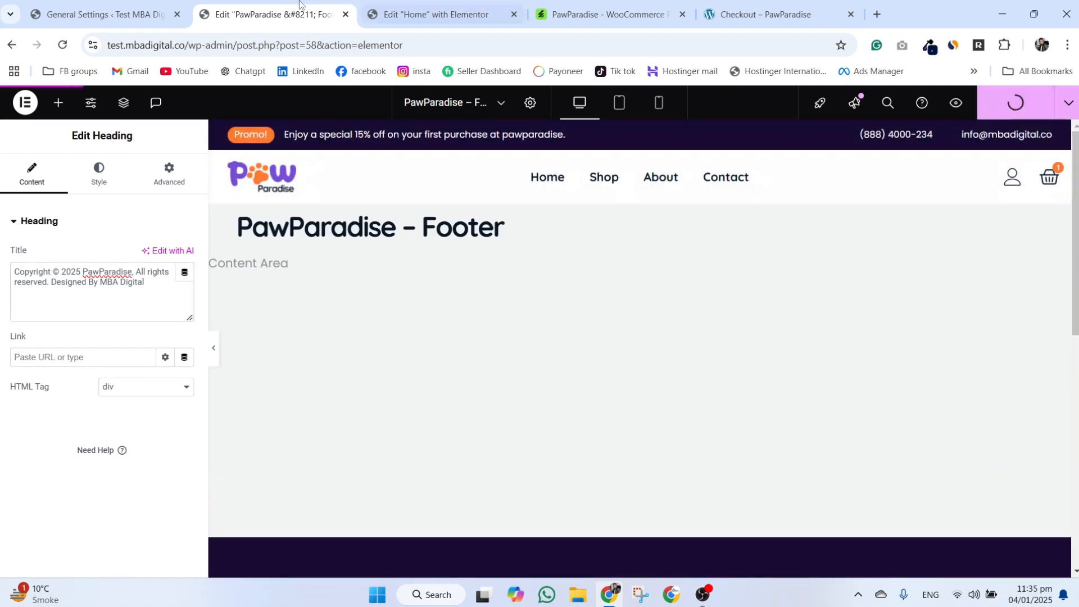
click(103, 6)
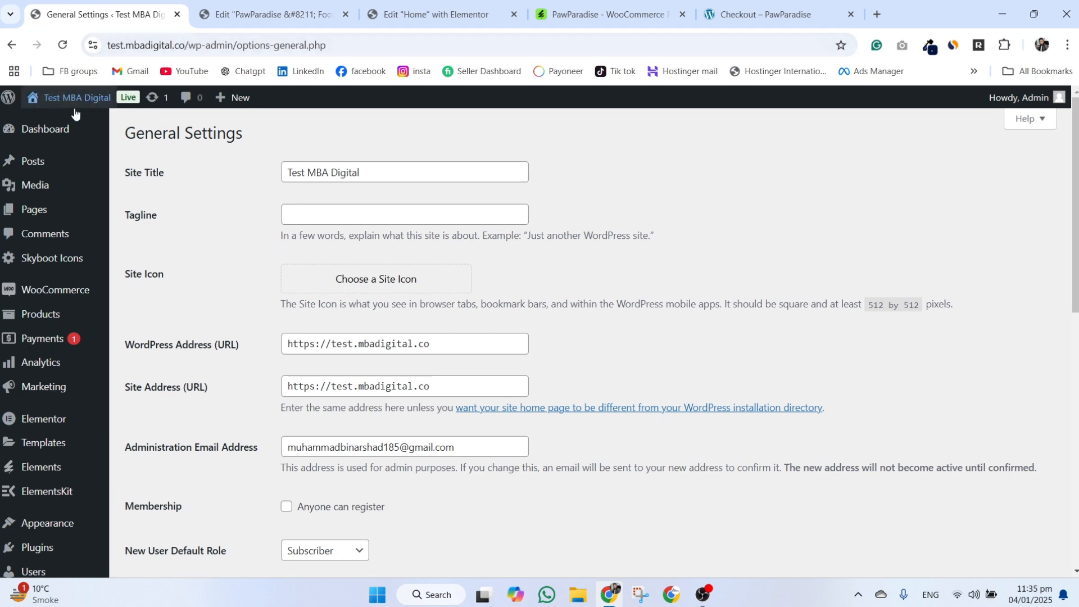
mouse_move(73, 104)
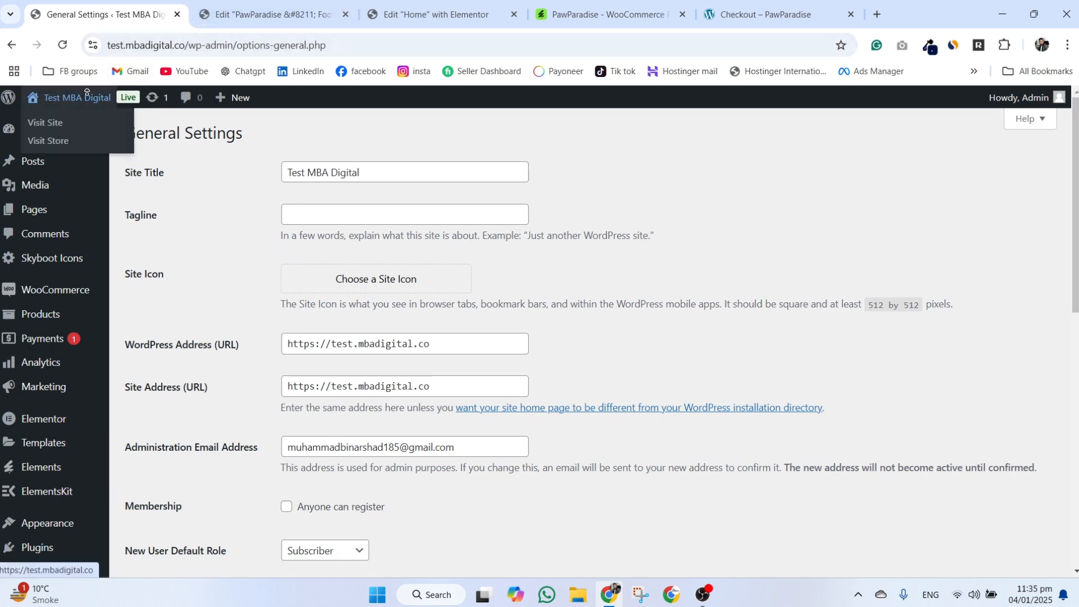
click(66, 123)
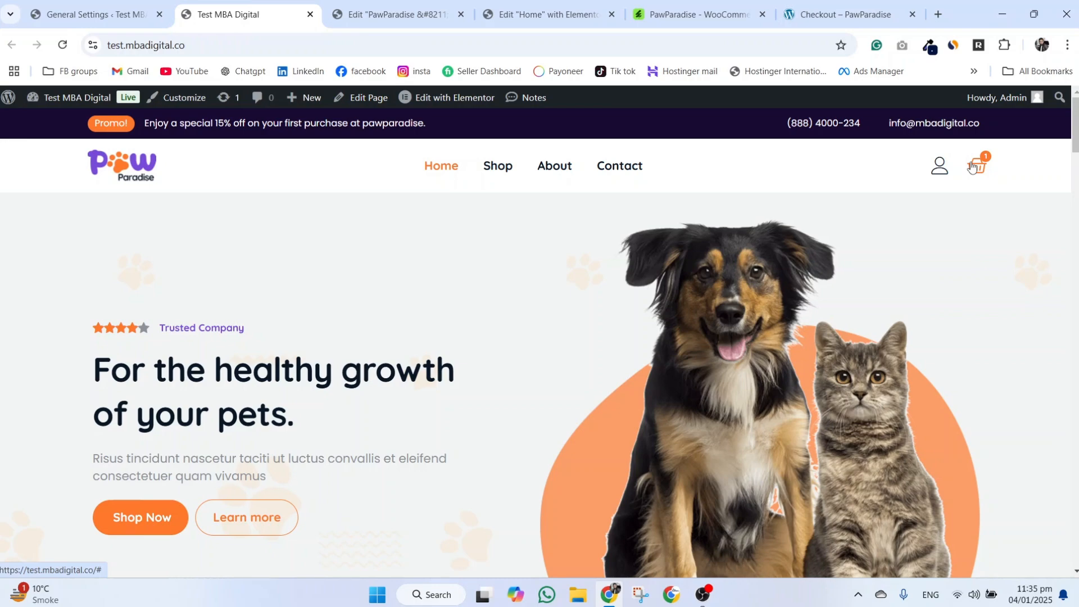
scroll(893, 322, down, 15)
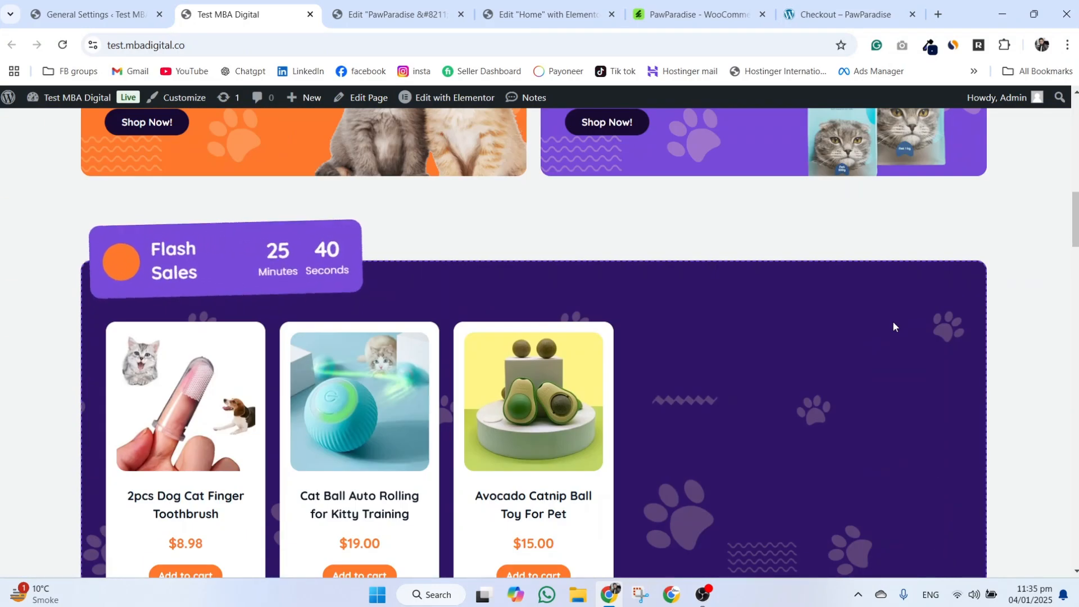
scroll(894, 326, down, 6)
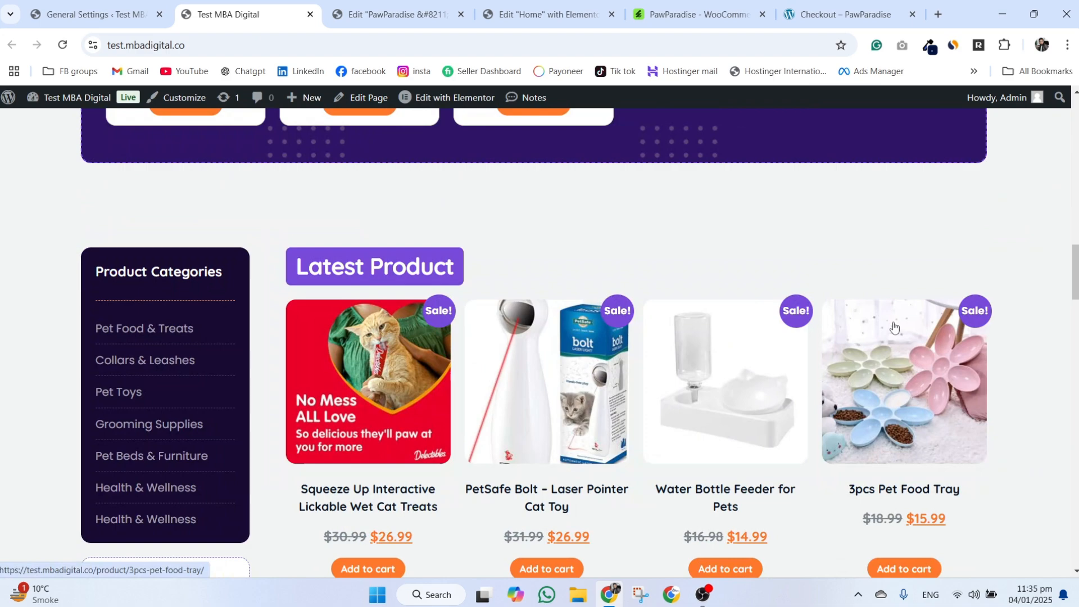
scroll(893, 327, down, 5)
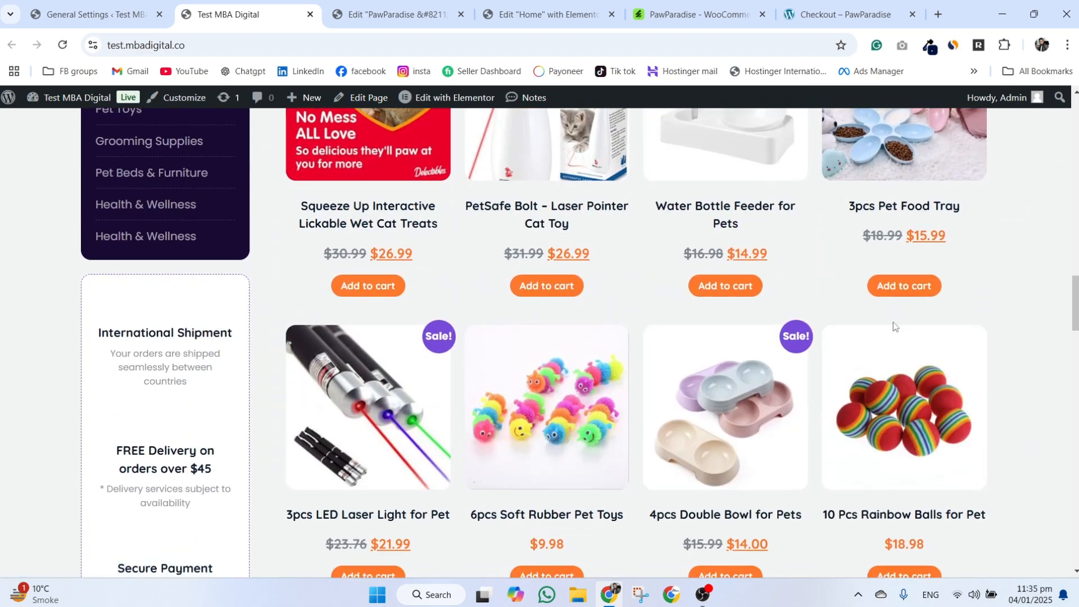
scroll(893, 327, down, 5)
scroll(894, 327, down, 8)
scroll(893, 327, up, 3)
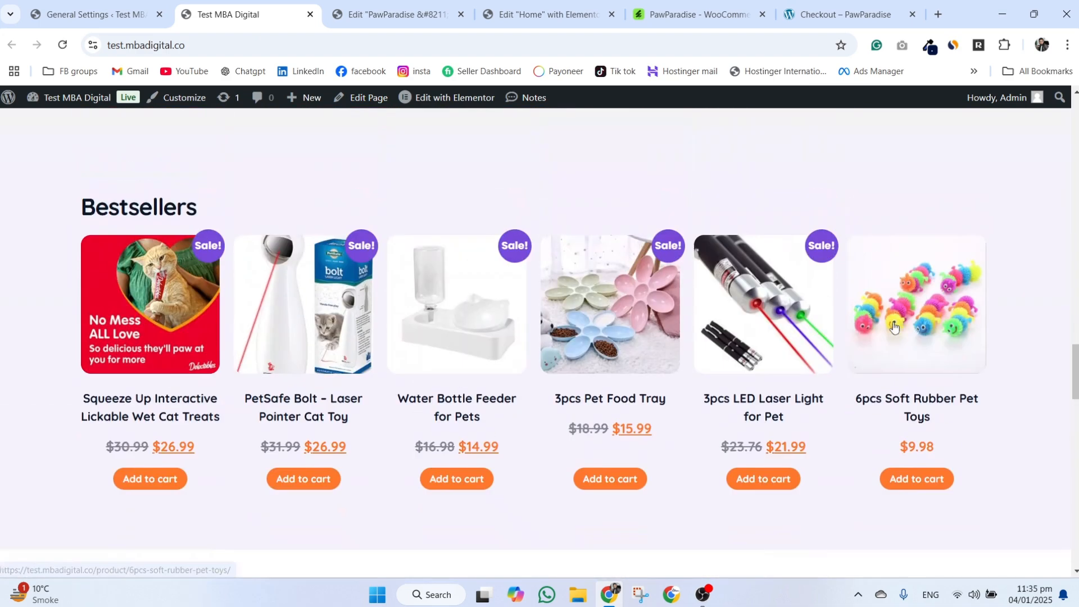
scroll(894, 327, up, 20)
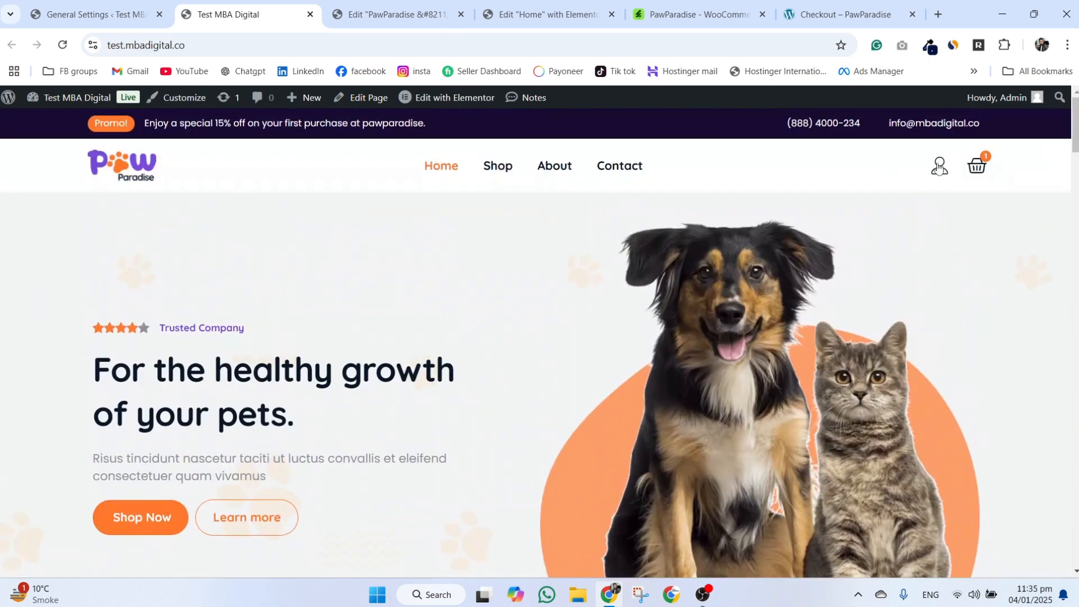
Check out from the mini-cart with 10 Pcs Rainbow Balls for Pet ($18.98) and review the form.
click(976, 166)
click(959, 550)
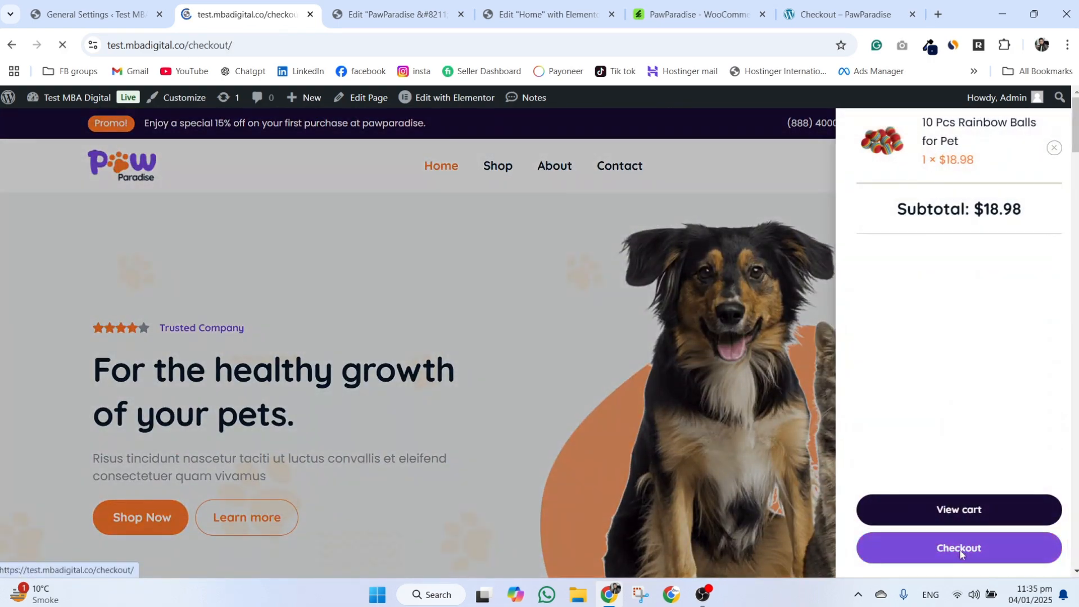
scroll(700, 441, down, 1)
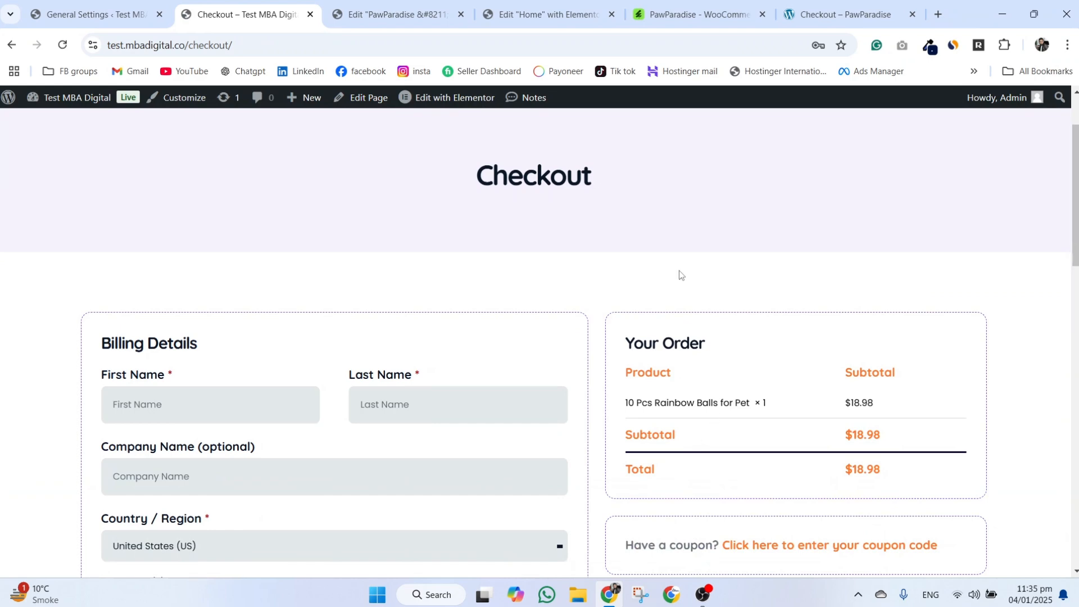
scroll(666, 285, down, 5)
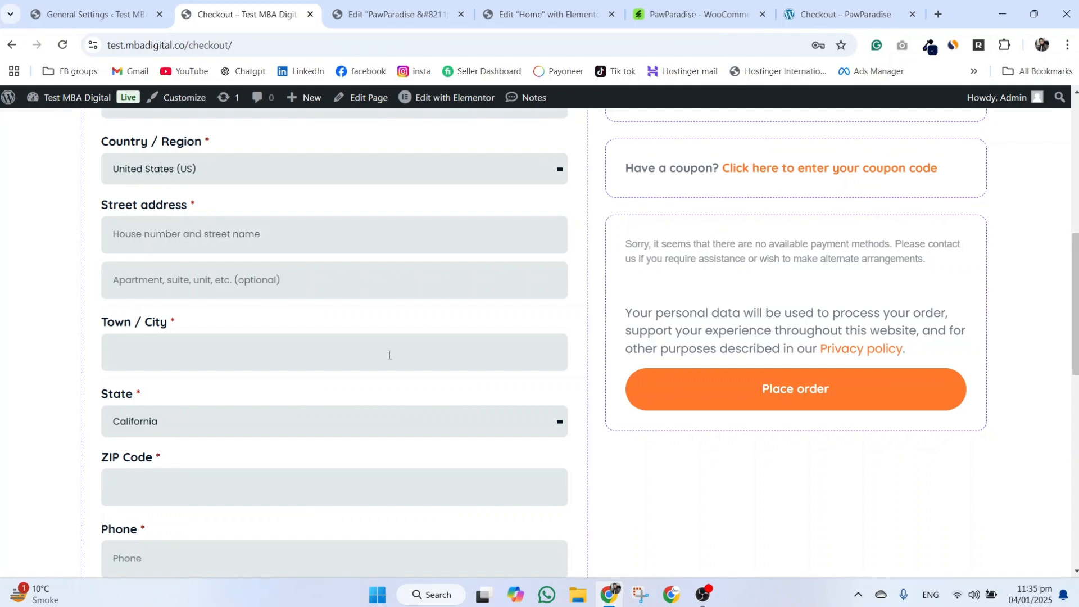
scroll(380, 377, down, 5)
scroll(380, 377, up, 12)
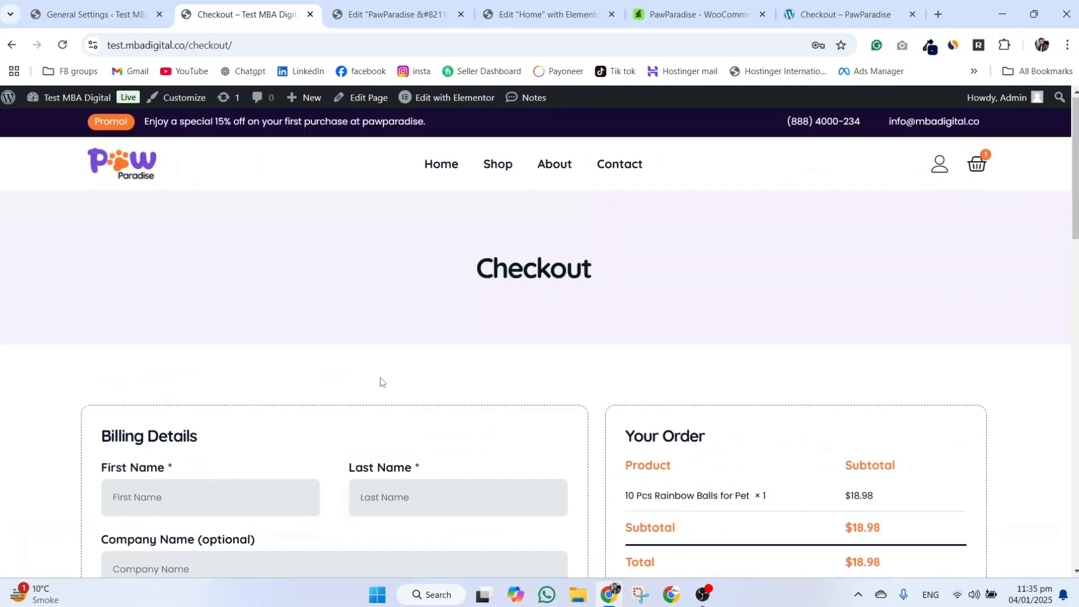
Open the store's Payments page in the WordPress admin.
click(45, 5)
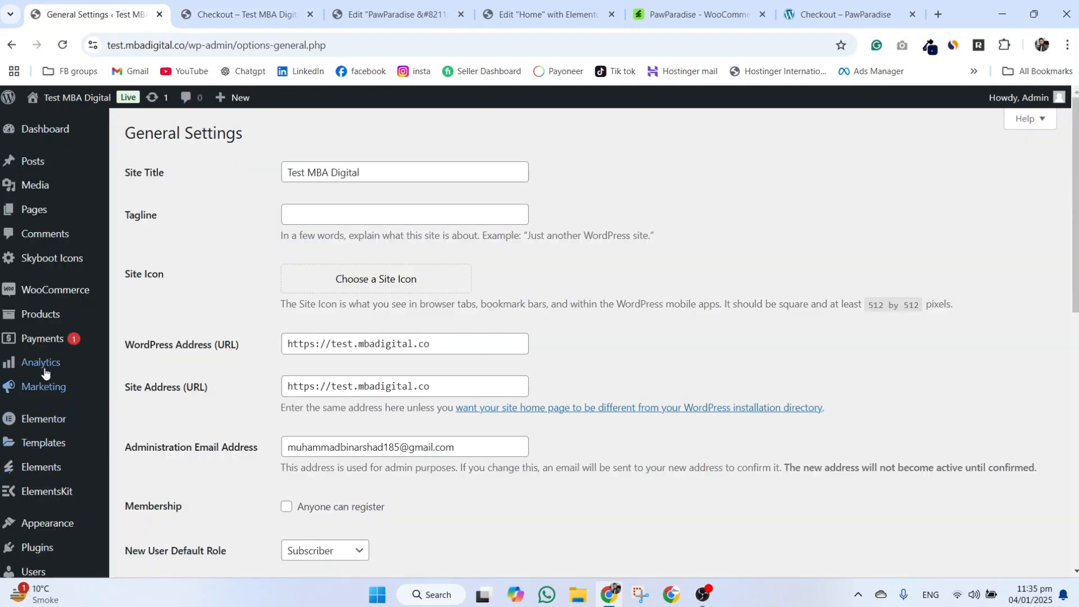
click(41, 324)
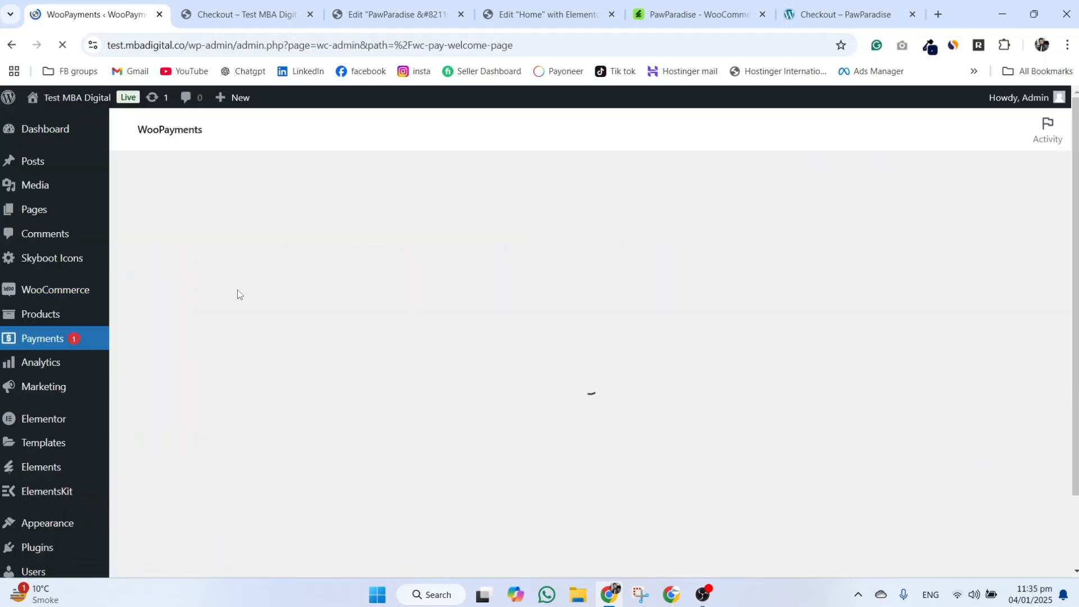
scroll(488, 367, down, 3)
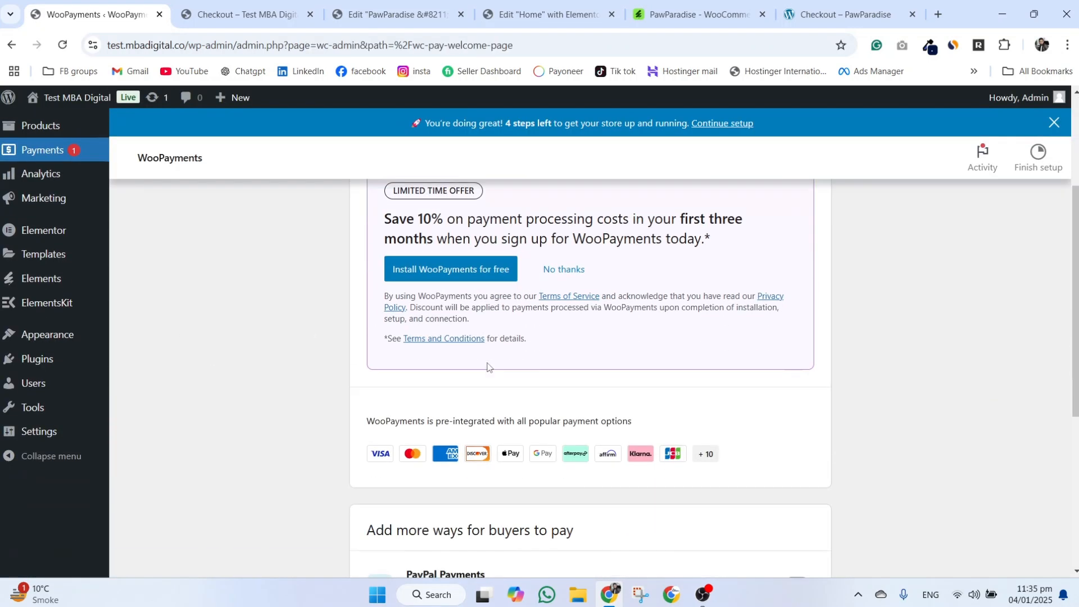
scroll(495, 409, down, 5)
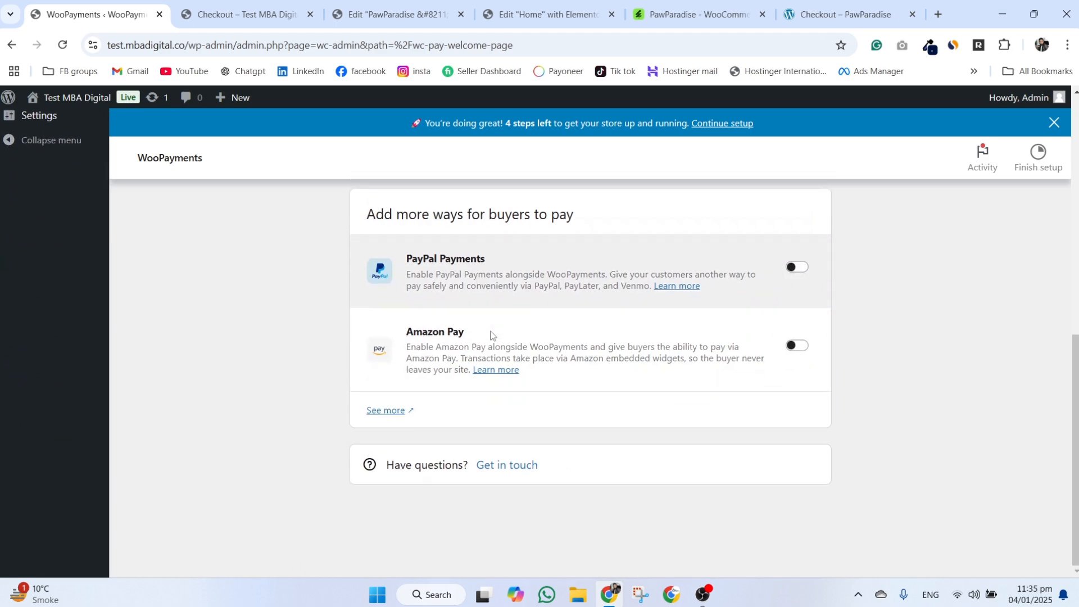
scroll(514, 447, up, 10)
scroll(514, 446, up, 1)
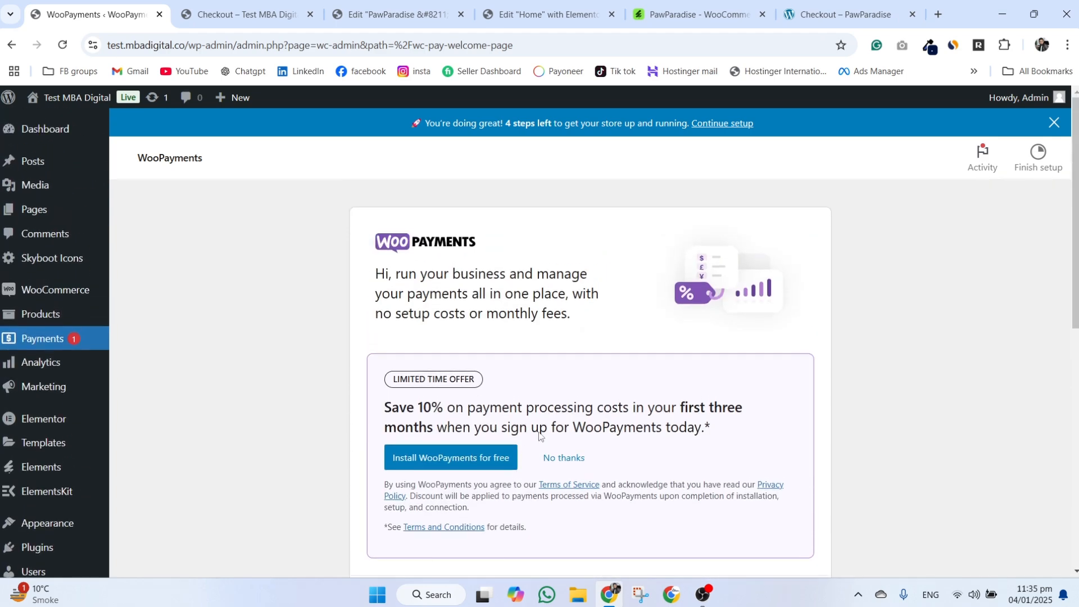
View WooCommerce Settings > Payments, showing bank transfer, check and cash on delivery disabled.
mouse_move(54, 285)
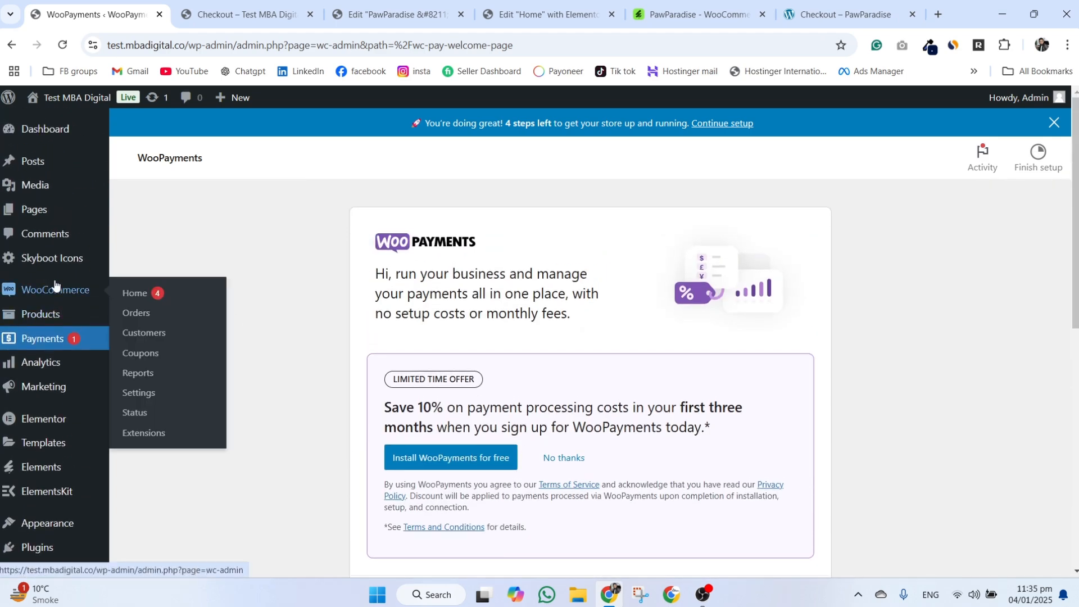
click(137, 389)
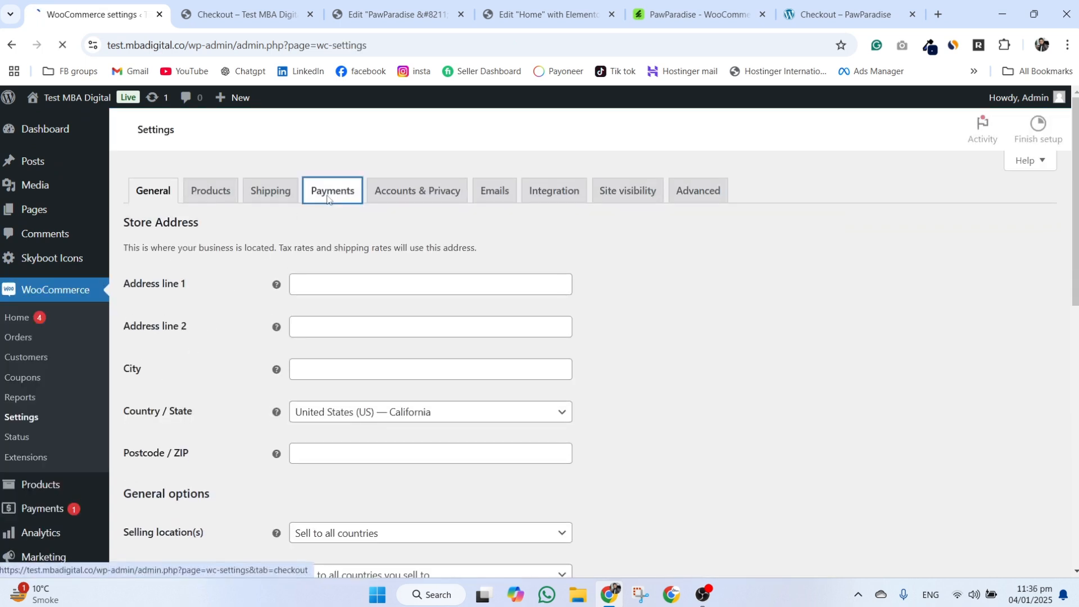
click(328, 194)
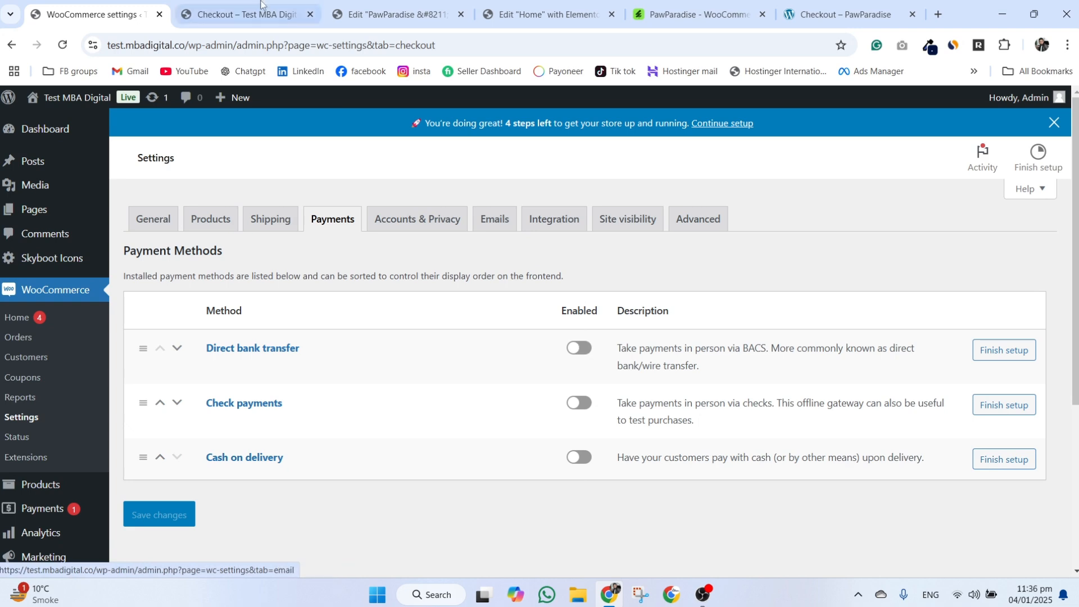
click(222, 3)
Go from checkout to the PawParadise home page and scroll down toward the footer.
click(394, 5)
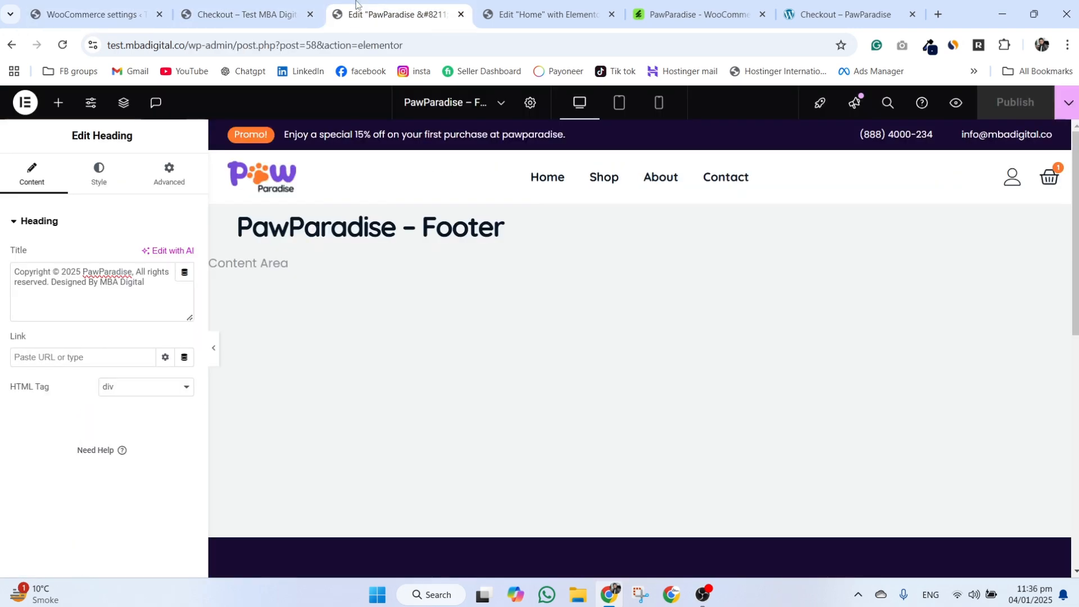
click(267, 3)
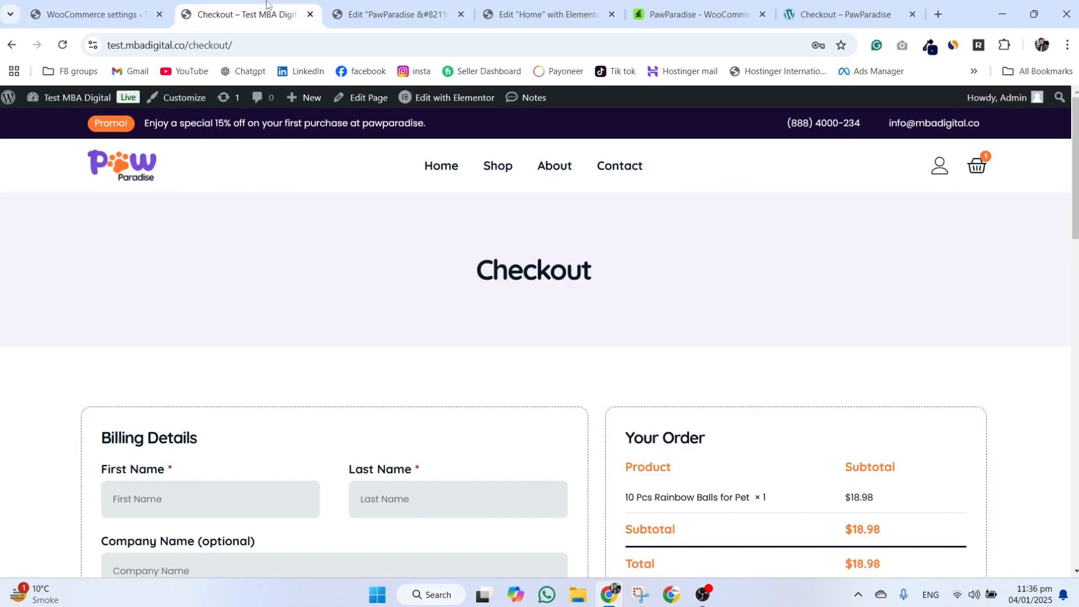
click(152, 169)
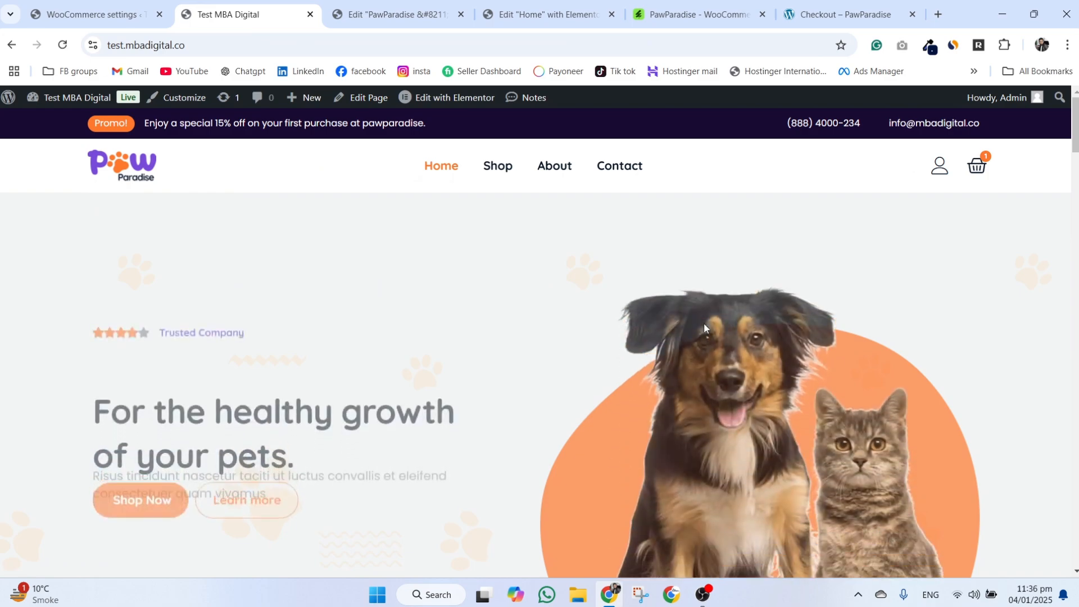
scroll(705, 325, down, 15)
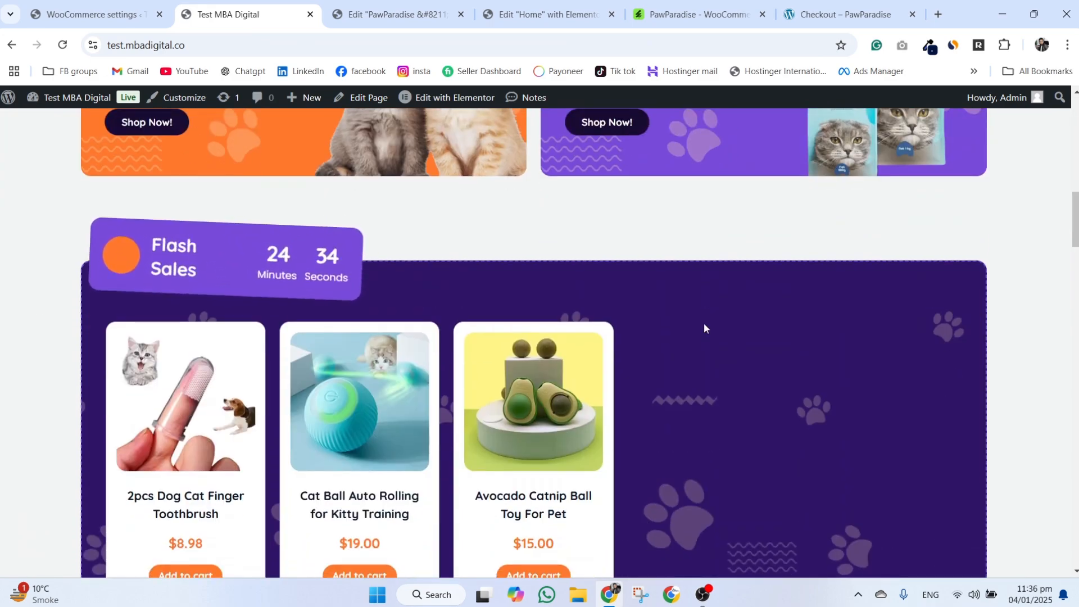
scroll(705, 325, down, 8)
scroll(704, 328, down, 12)
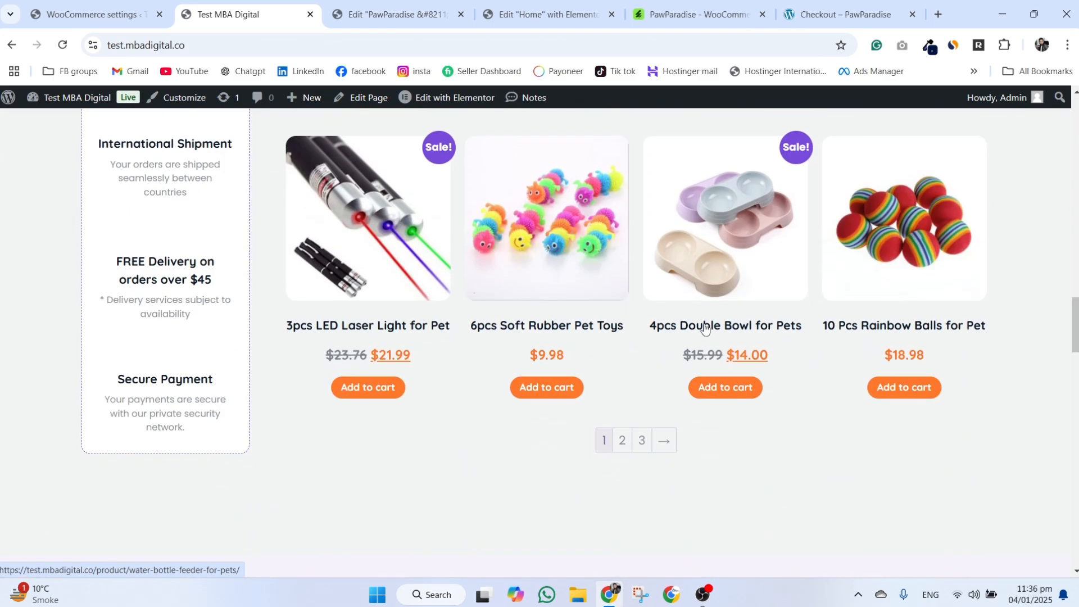
scroll(704, 326, down, 15)
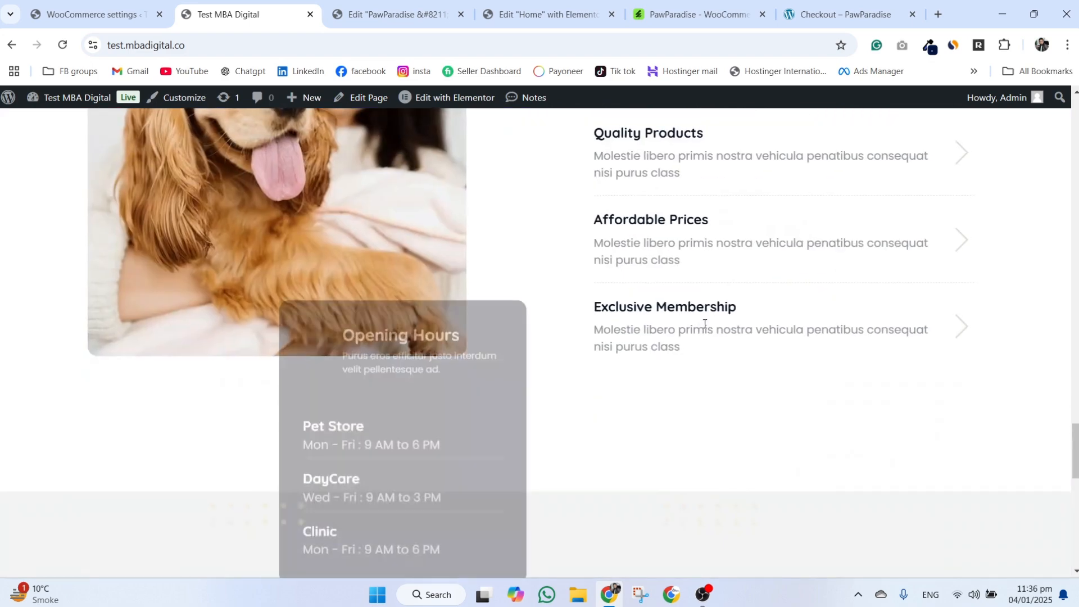